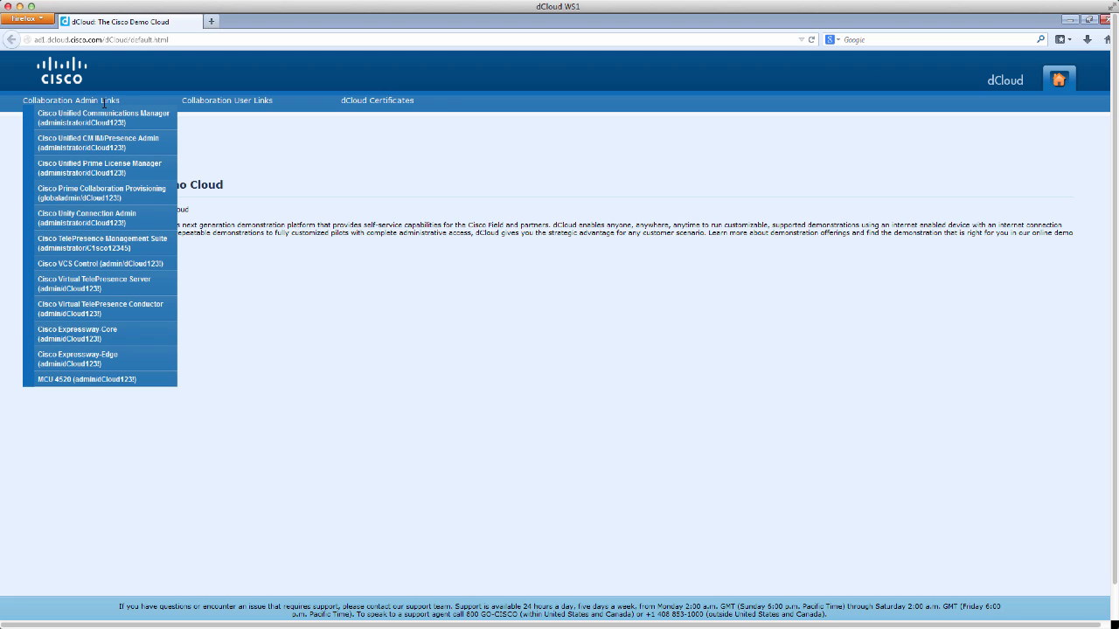
# - Sign in as administrator to the virtual TelePresence Server from the dCloud portal
pyautogui.click(103, 287)
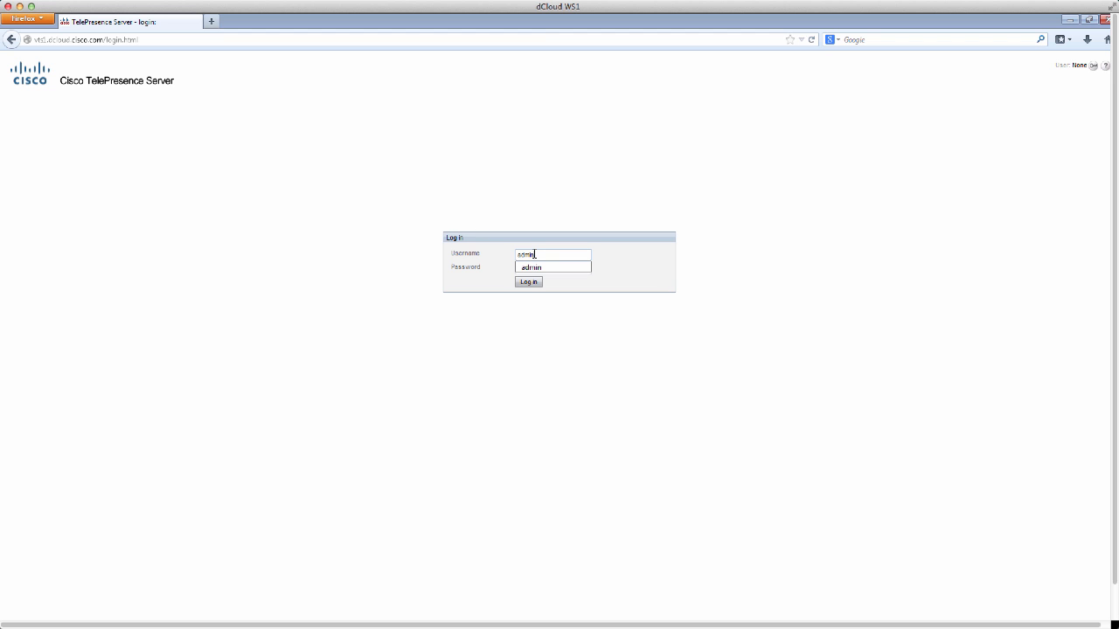
pyautogui.press('Tab')
pyautogui.click(529, 282)
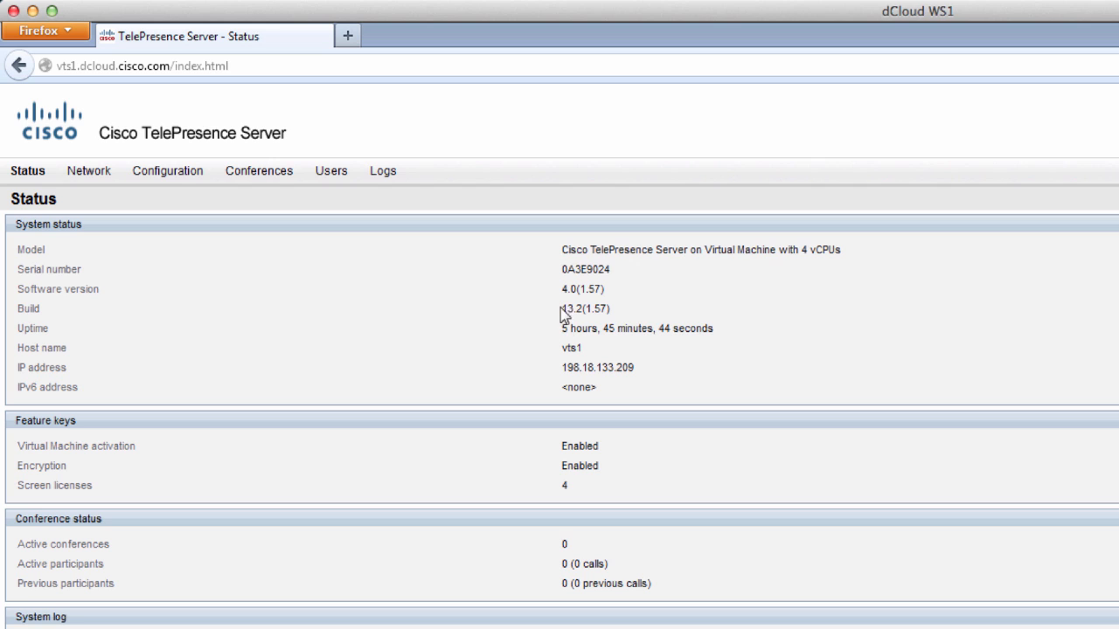
# - Note software version 4.0(1.57) and review the network, DNS and services settings
pyautogui.moveTo(561, 288); pyautogui.dragTo(606, 289)
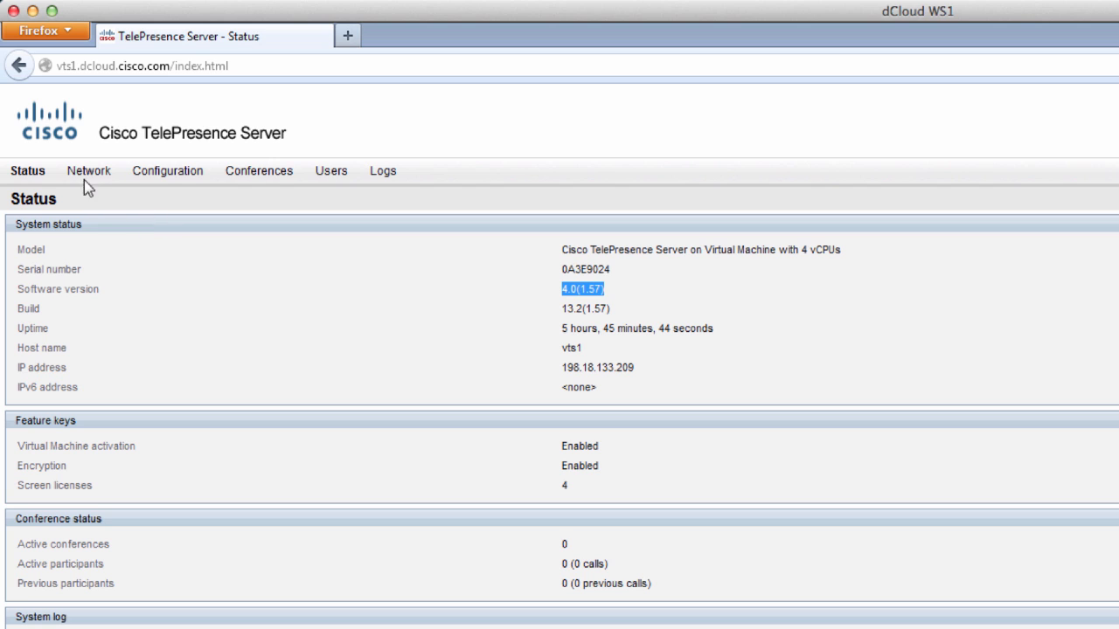
pyautogui.moveTo(90, 176)
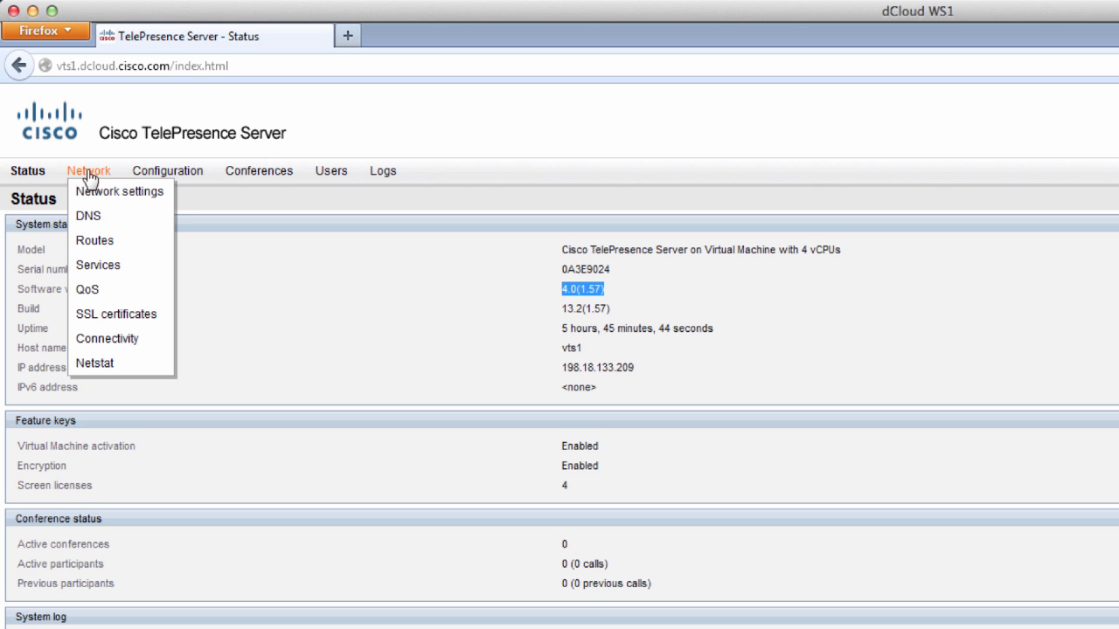
pyautogui.click(93, 196)
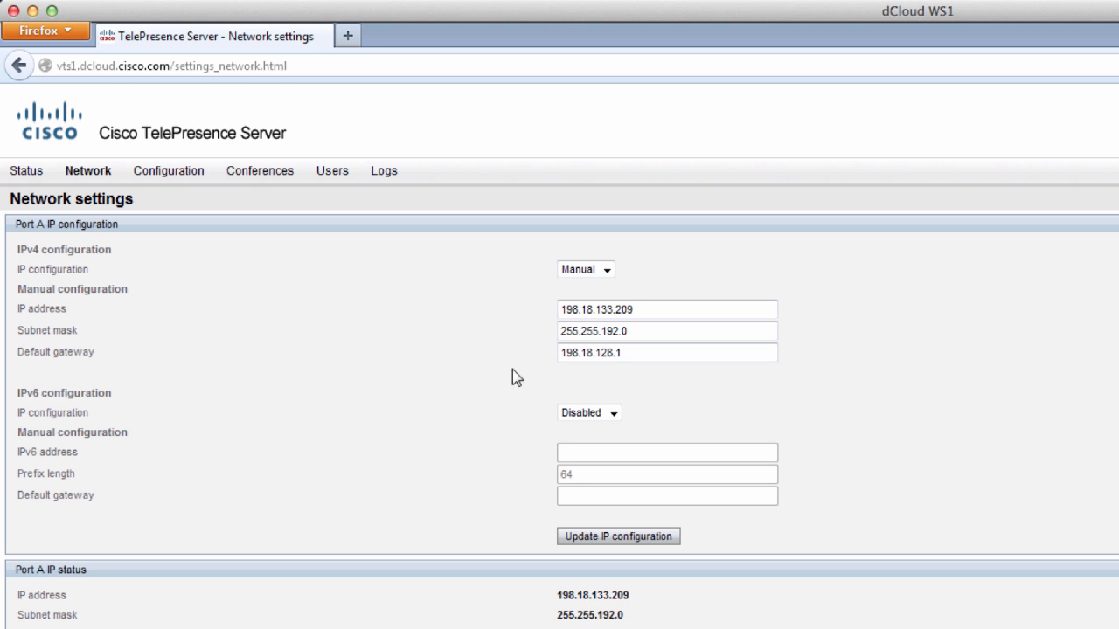
pyautogui.moveTo(96, 180)
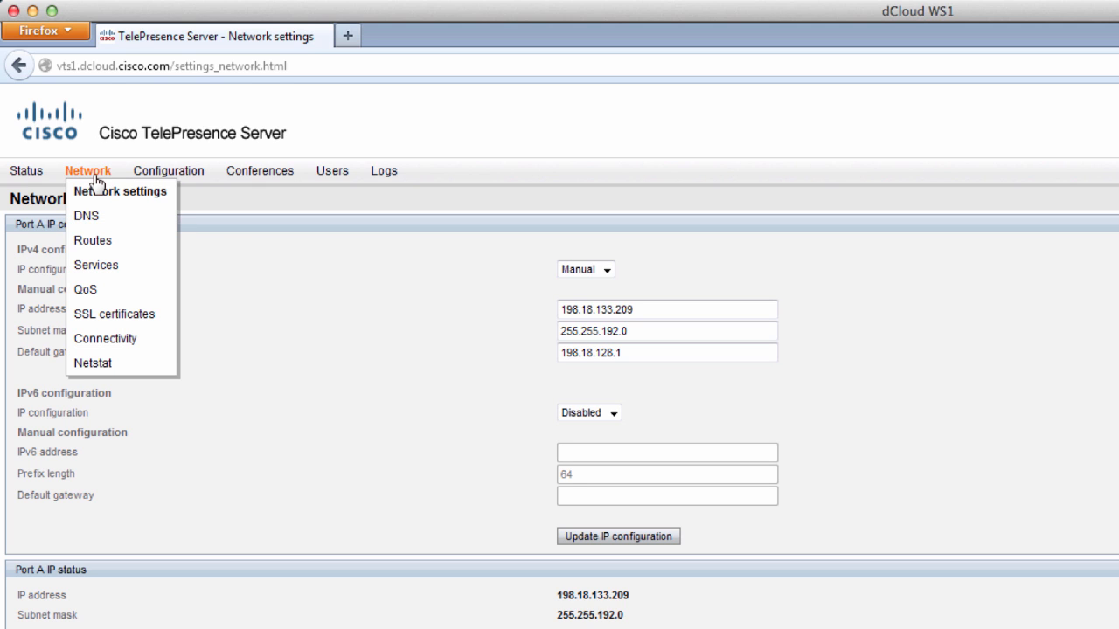
pyautogui.click(87, 219)
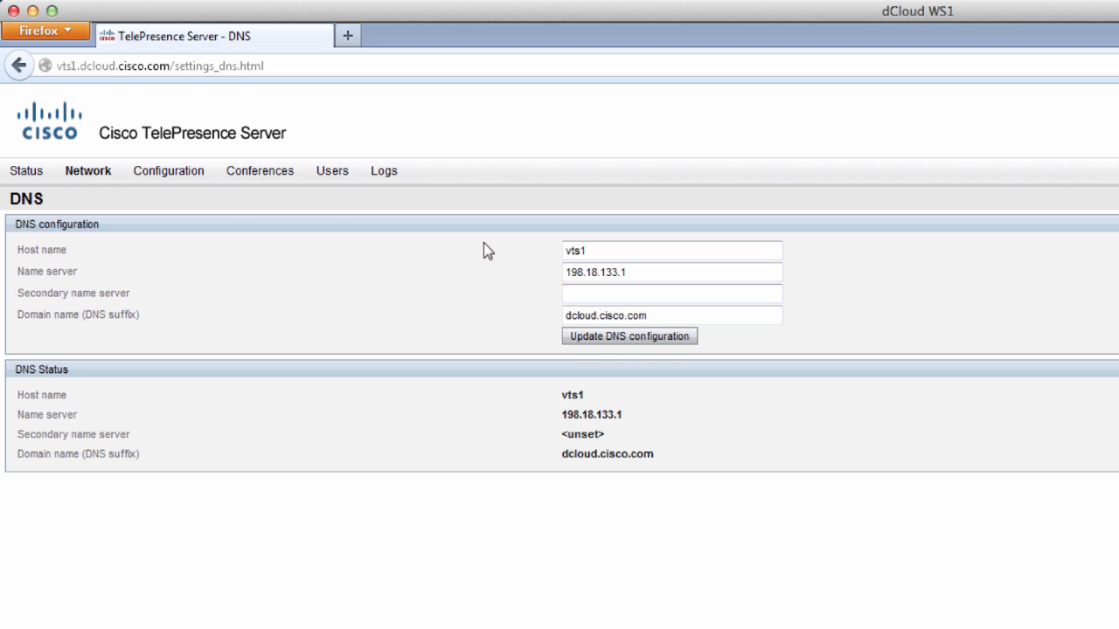
pyautogui.moveTo(100, 170)
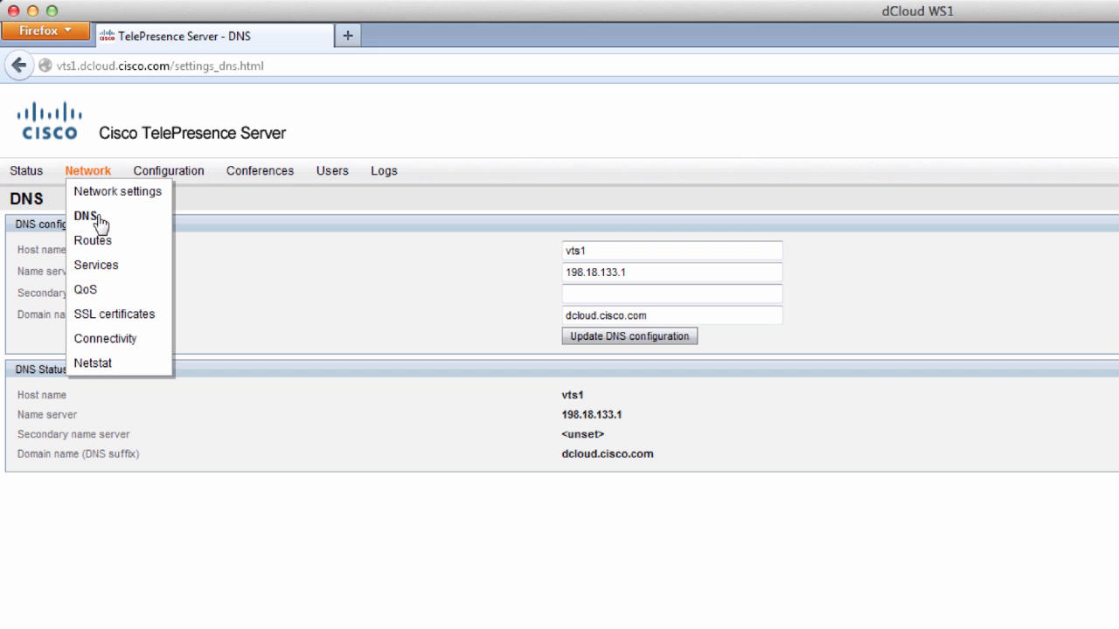
pyautogui.click(96, 267)
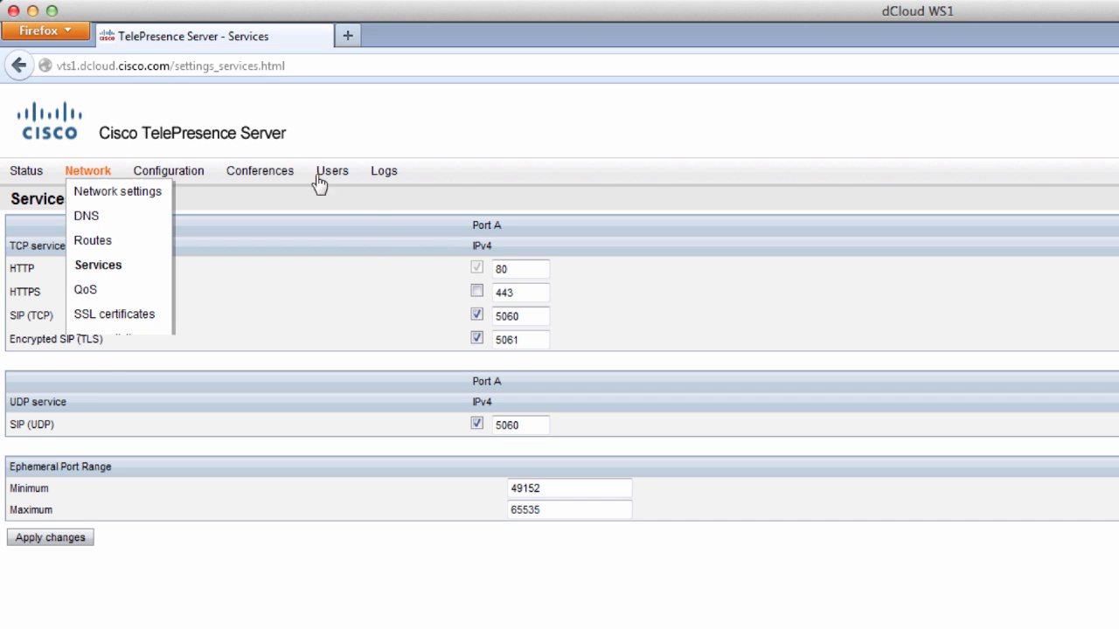
# - Open the Upgrade page showing firmware, backup/restore and feature keys
pyautogui.moveTo(347, 182)
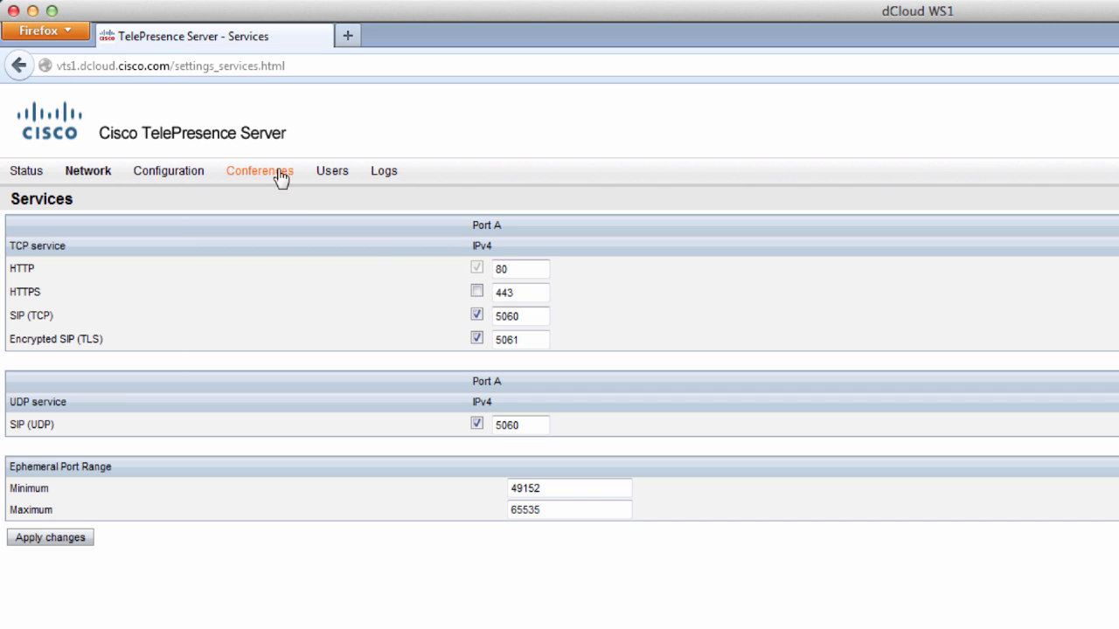
pyautogui.moveTo(183, 173)
pyautogui.click(183, 265)
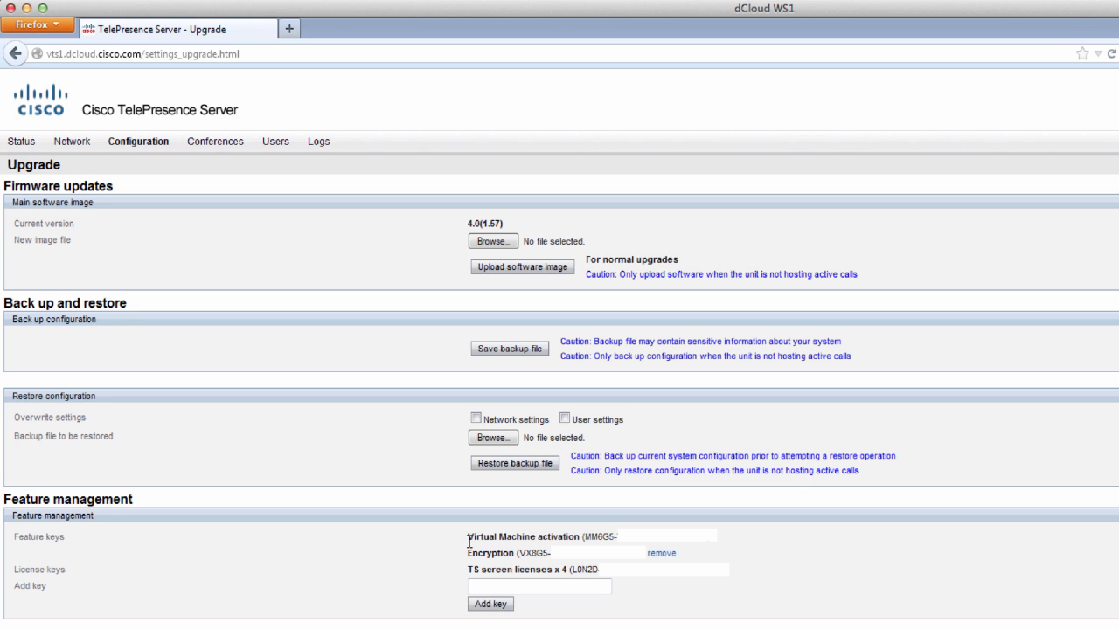
pyautogui.moveTo(467, 536); pyautogui.dragTo(570, 538)
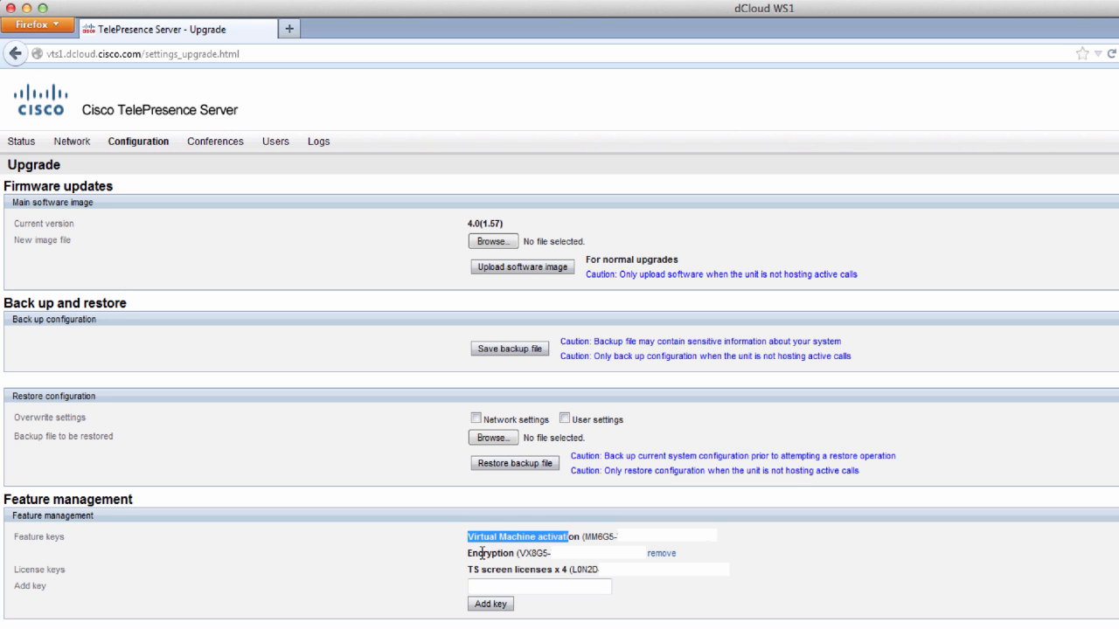
pyautogui.moveTo(482, 553); pyautogui.dragTo(506, 554)
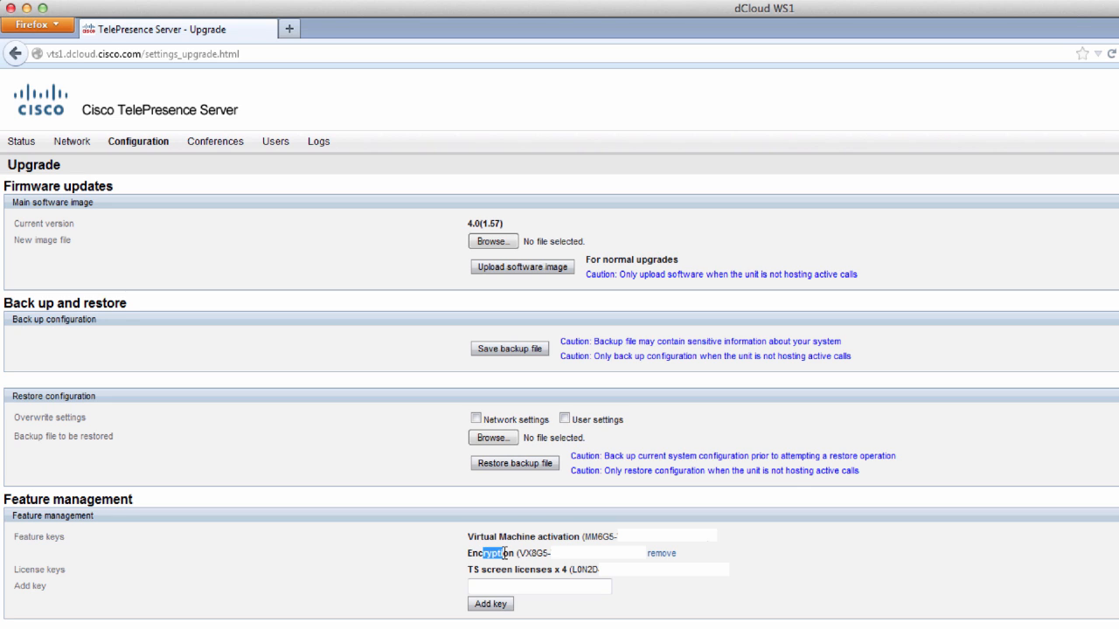
pyautogui.click(443, 574)
pyautogui.moveTo(468, 570); pyautogui.dragTo(566, 571)
pyautogui.click(398, 561)
pyautogui.moveTo(72, 145)
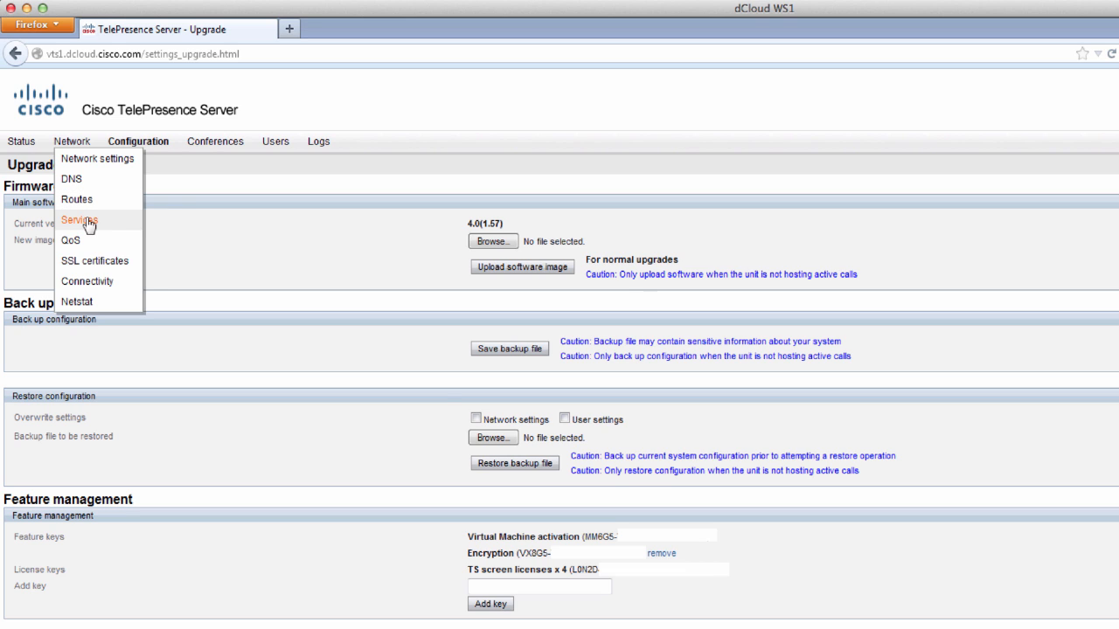
# - Enable the HTTPS service on port 443 and apply the services changes
pyautogui.click(90, 222)
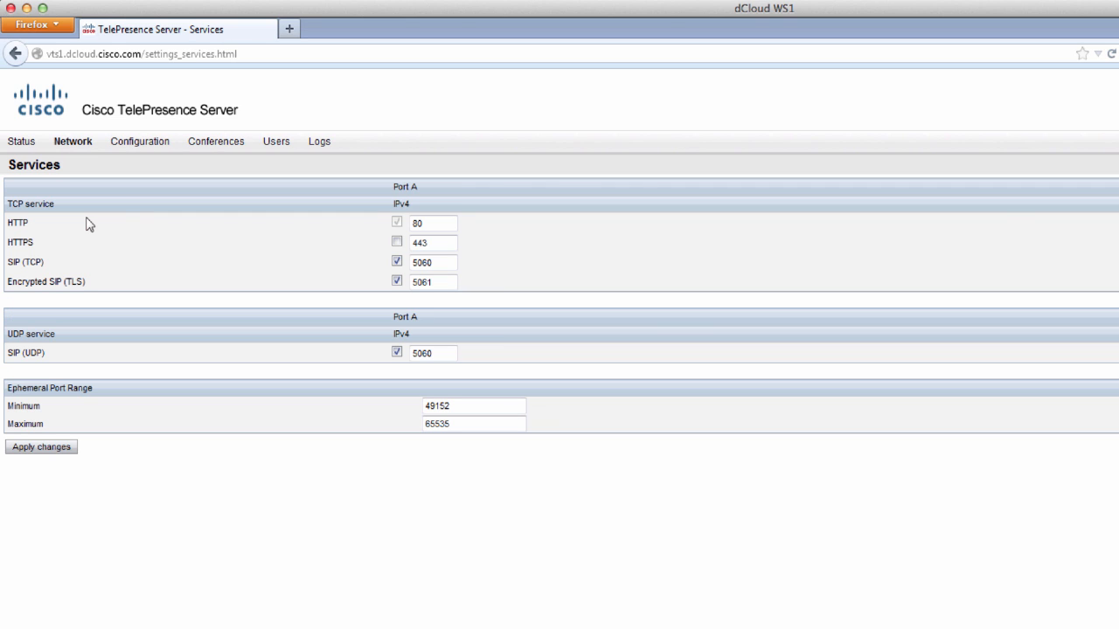
pyautogui.click(397, 242)
pyautogui.click(414, 244)
pyautogui.click(46, 448)
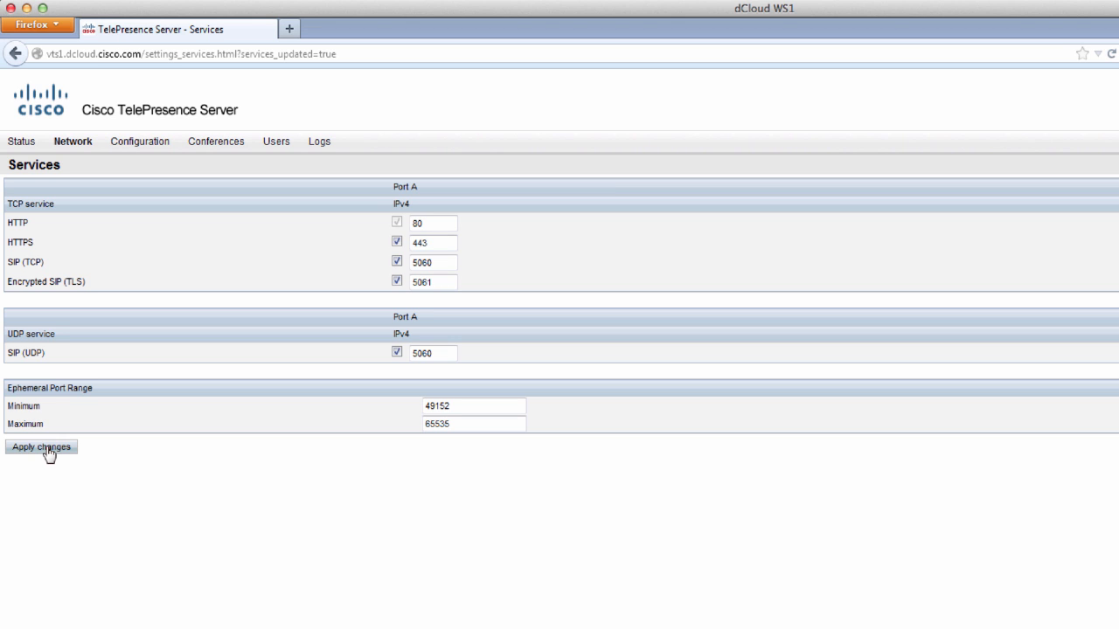
pyautogui.click(46, 448)
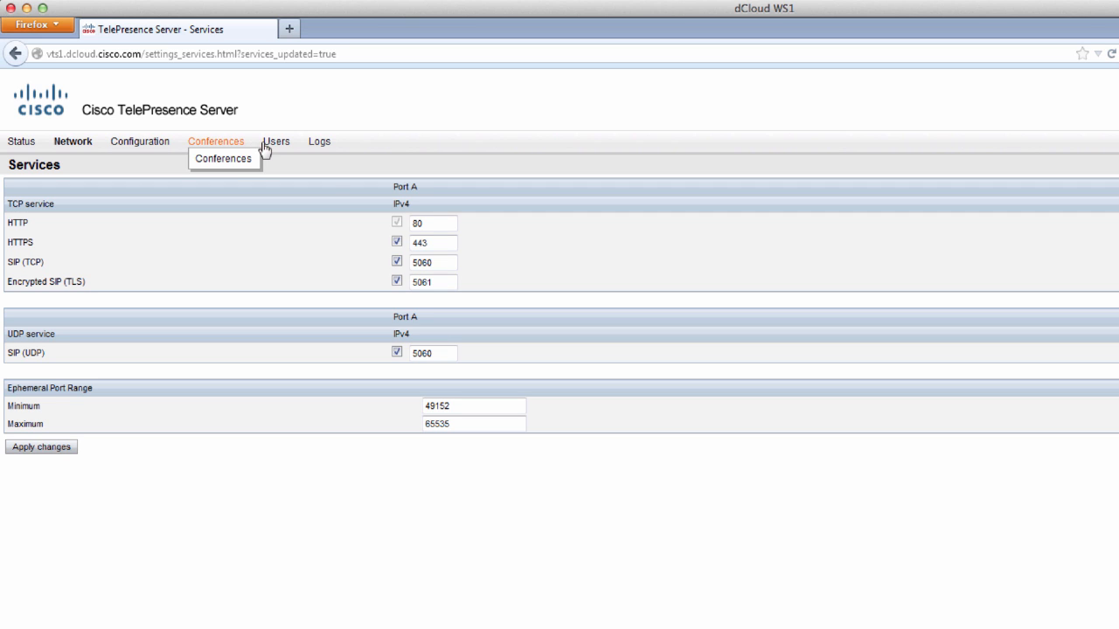
# - Create user CondAdmin with the account password, entered twice, and API access rights
pyautogui.moveTo(270, 147)
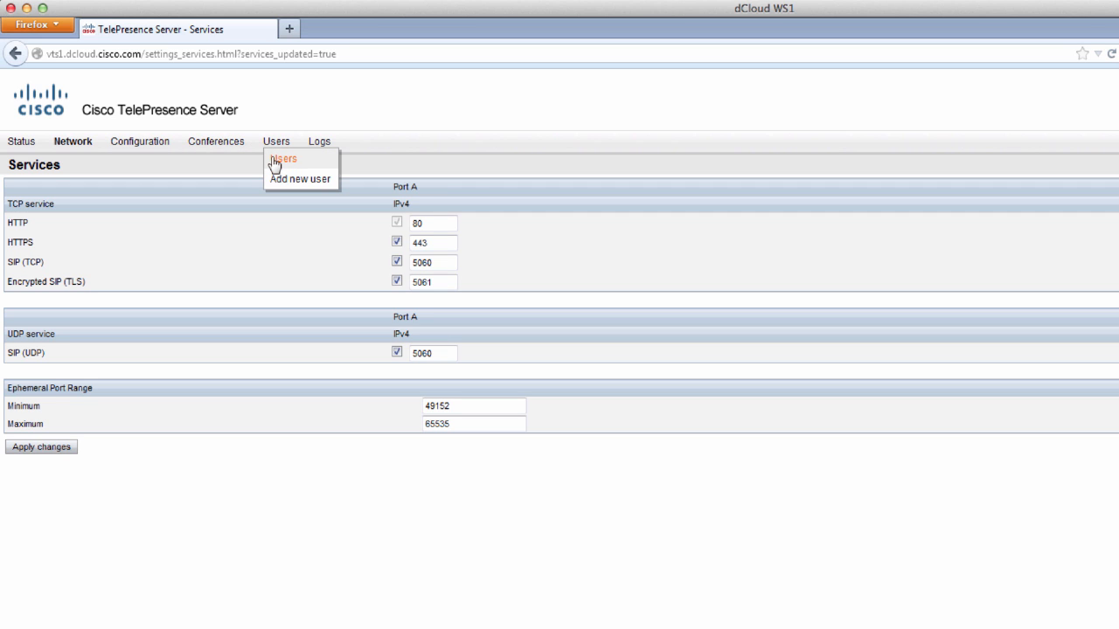
pyautogui.click(274, 161)
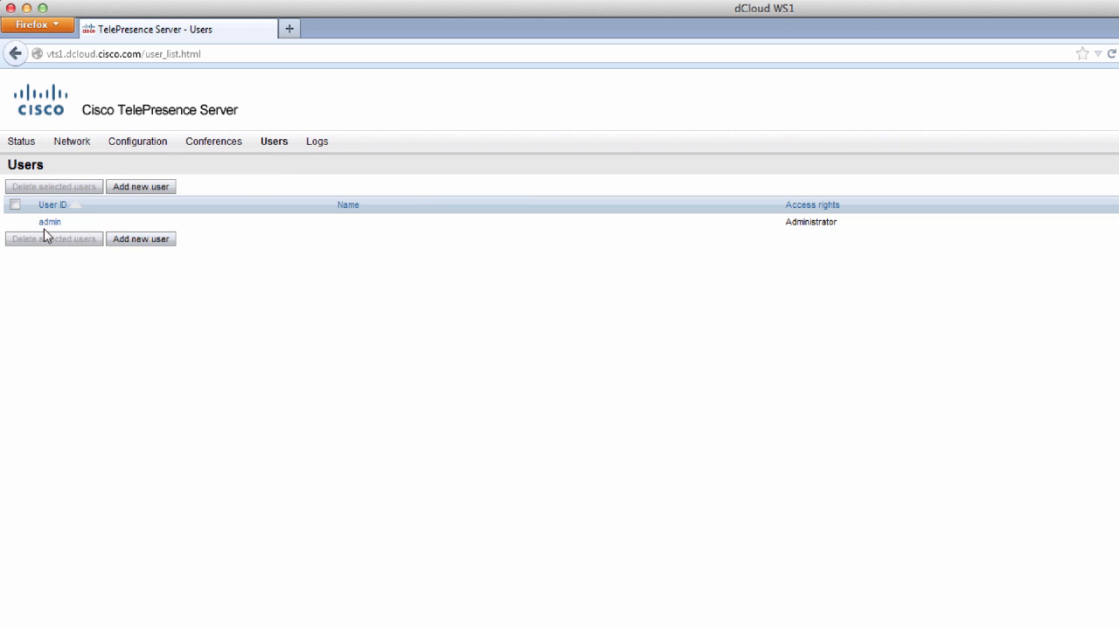
pyautogui.click(133, 241)
pyautogui.click(489, 208)
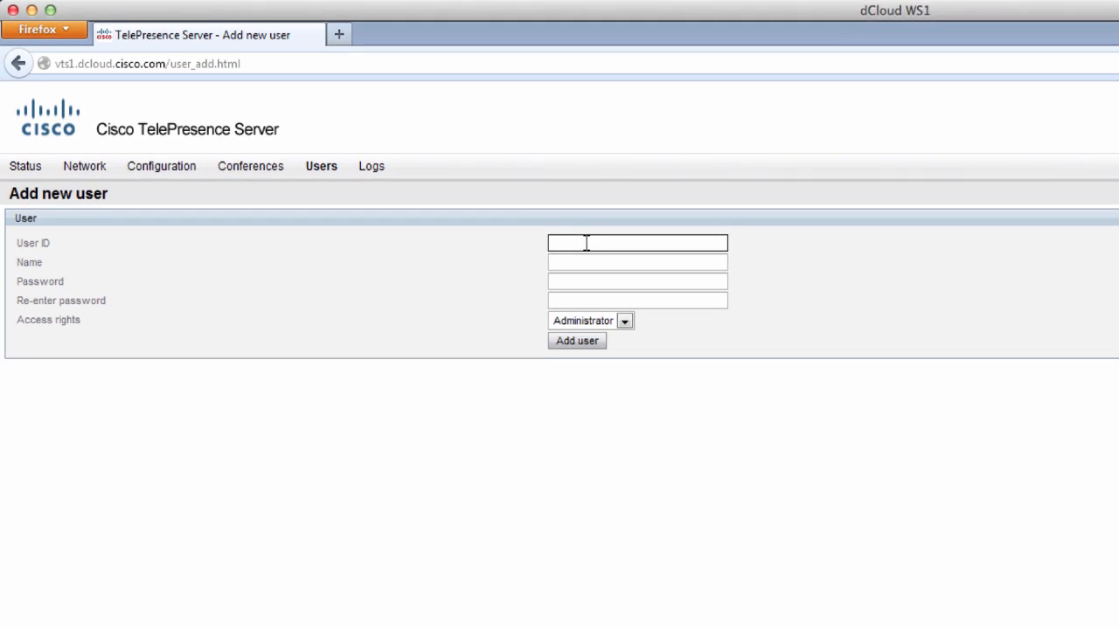
pyautogui.write('CondAdmin')
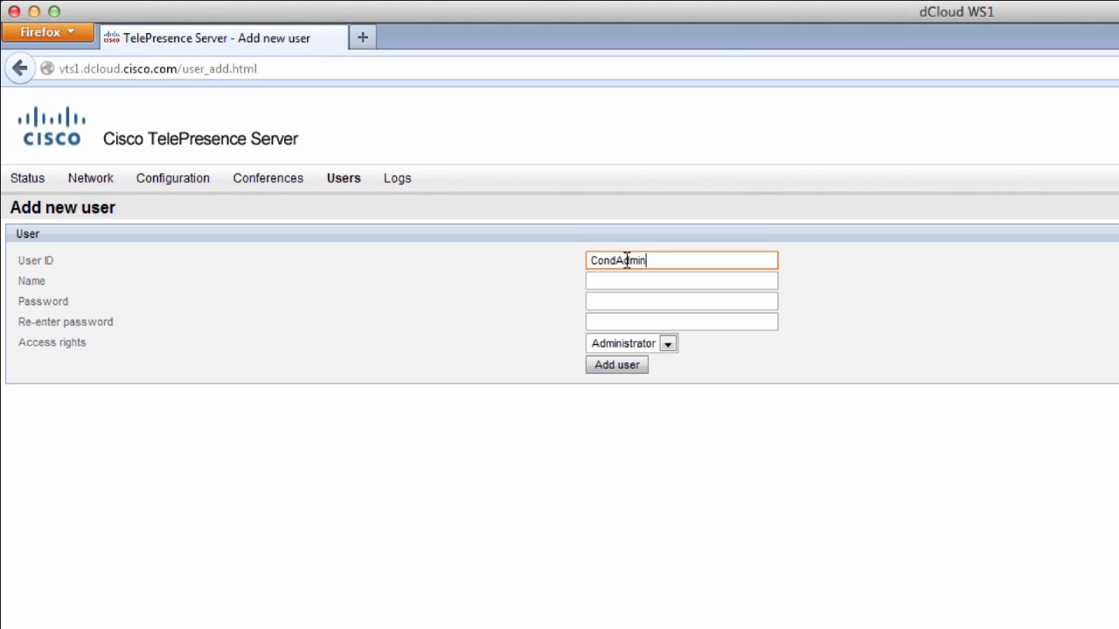
pyautogui.press('Tab')
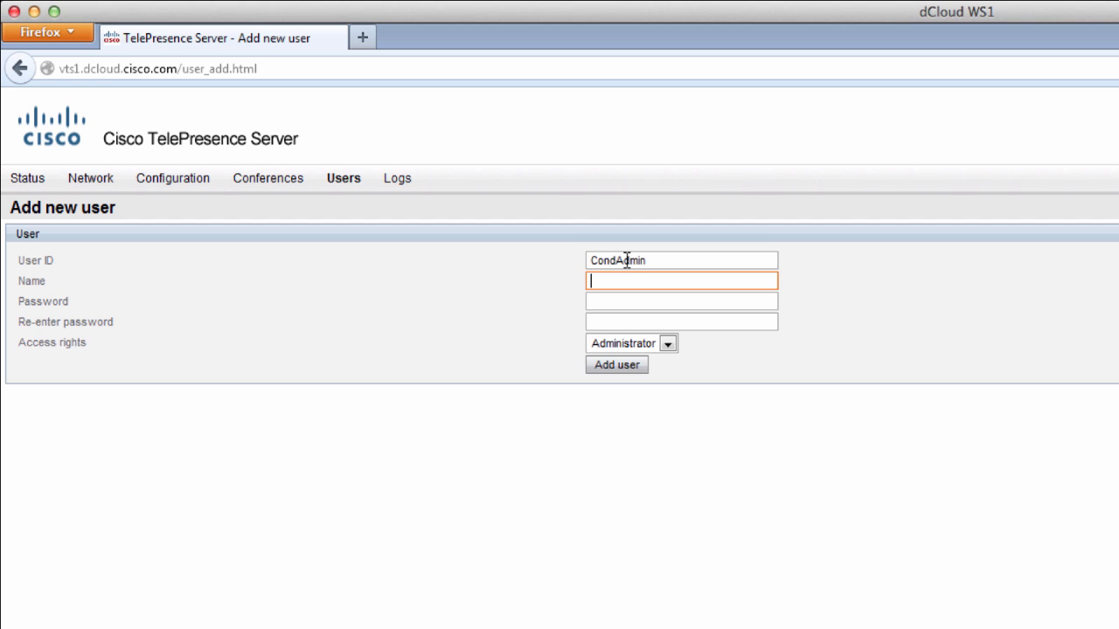
pyautogui.press('Tab')
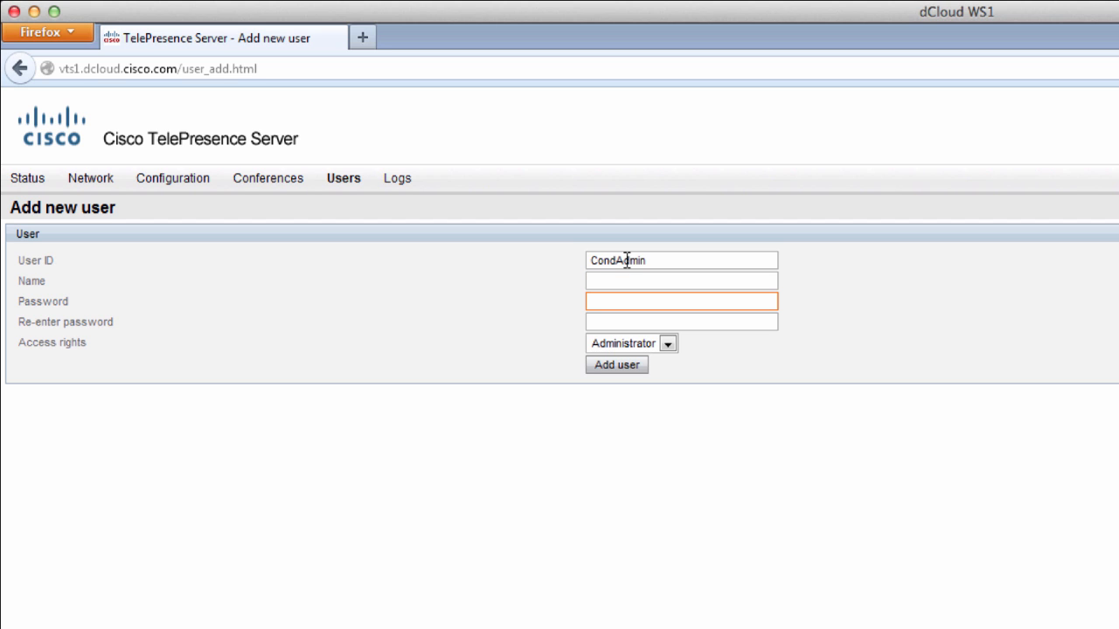
pyautogui.write('C1sco12345')
pyautogui.press('Tab')
pyautogui.write('C1sco1')
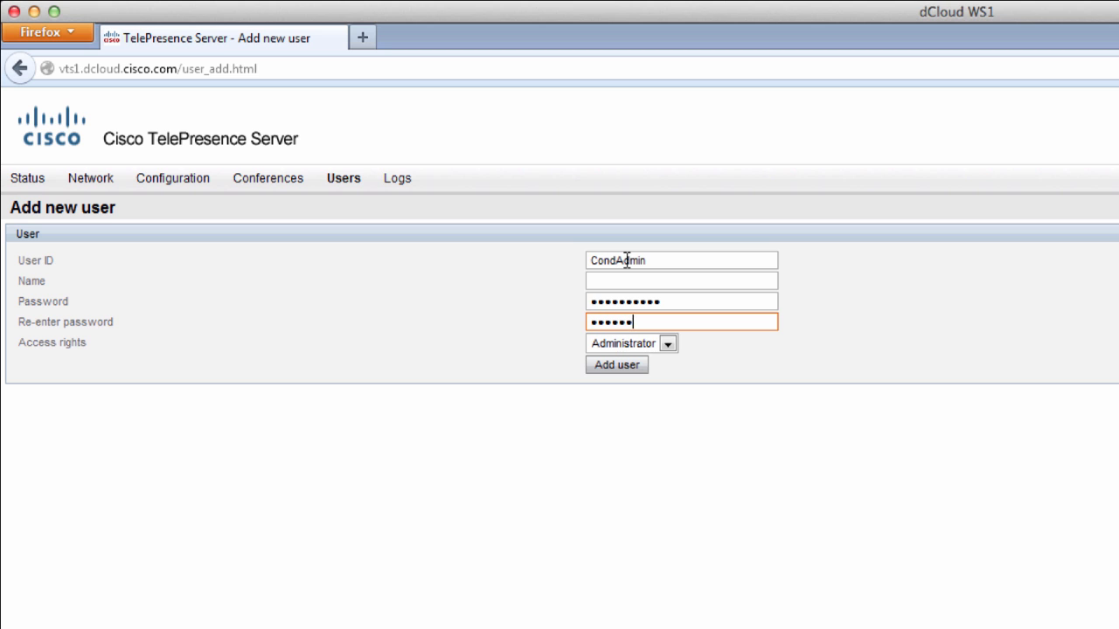
pyautogui.write('2345')
pyautogui.click(667, 344)
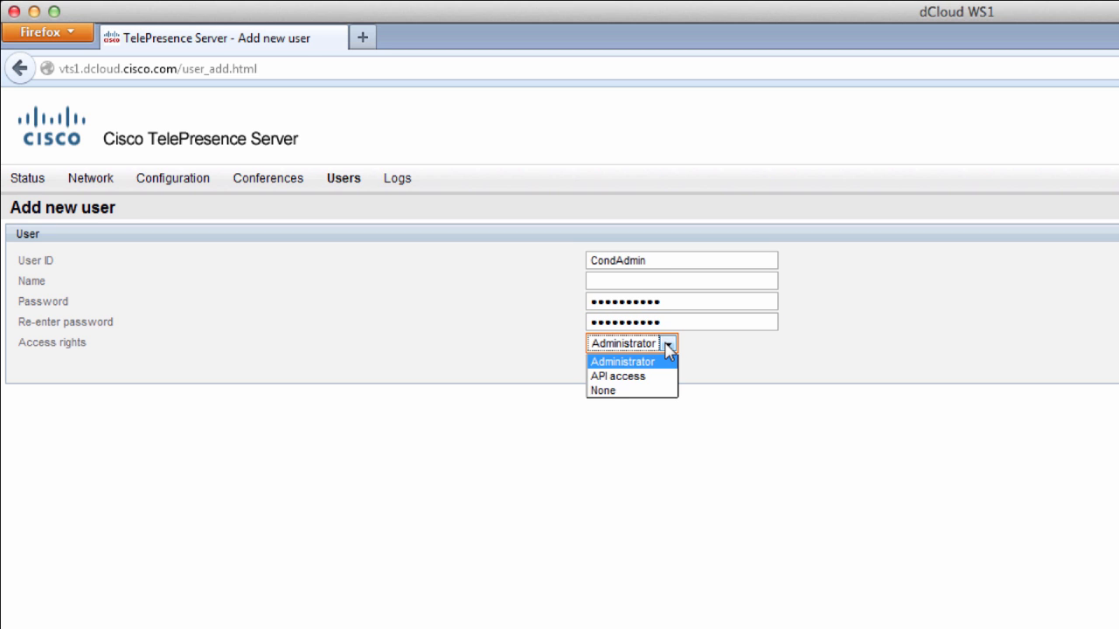
pyautogui.click(627, 375)
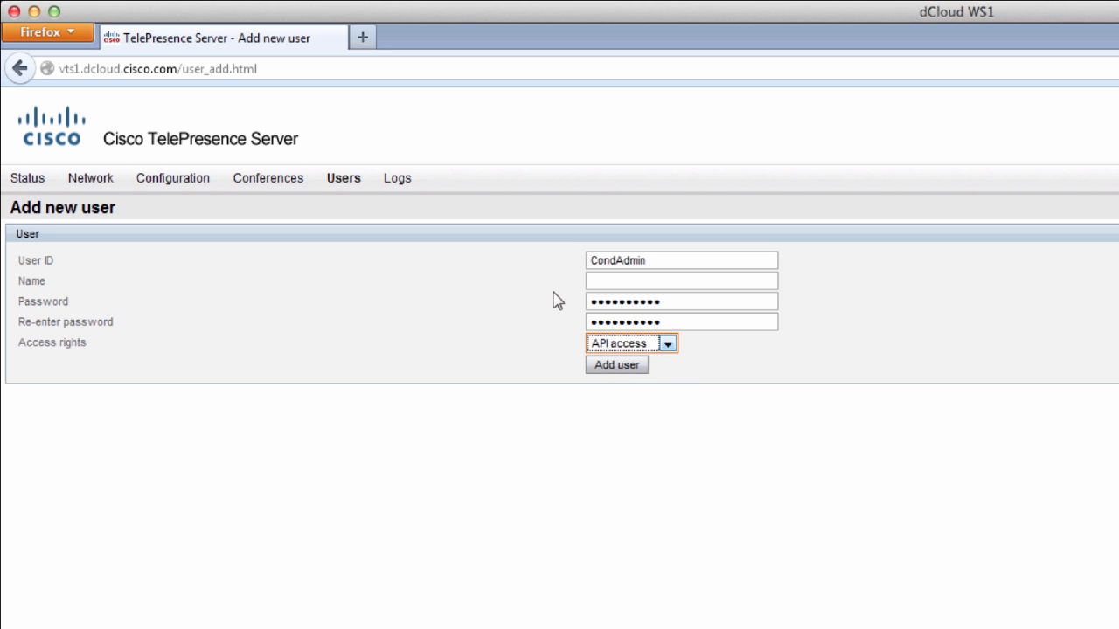
pyautogui.click(623, 367)
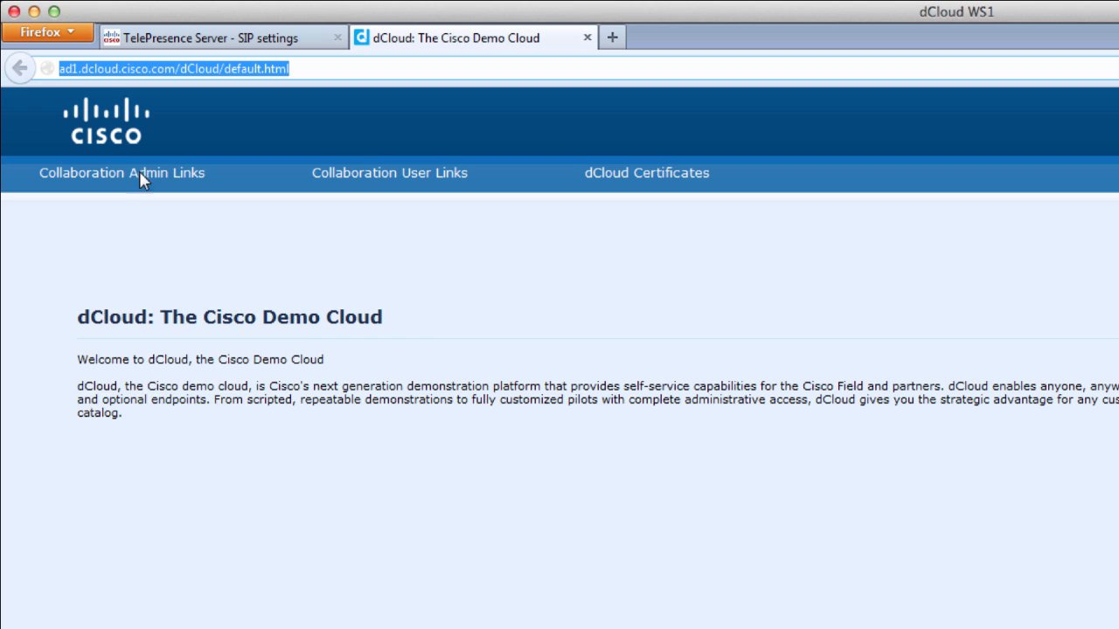
# - Log in to the virtual TelePresence Conductor as admin with the administrator password
pyautogui.moveTo(141, 175)
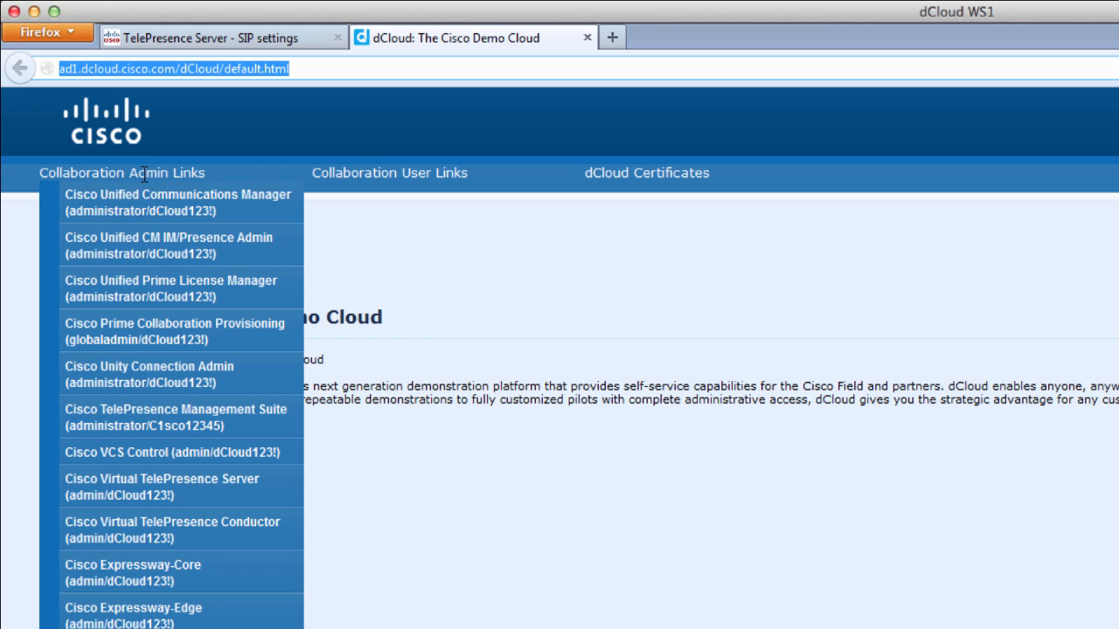
pyautogui.click(157, 537)
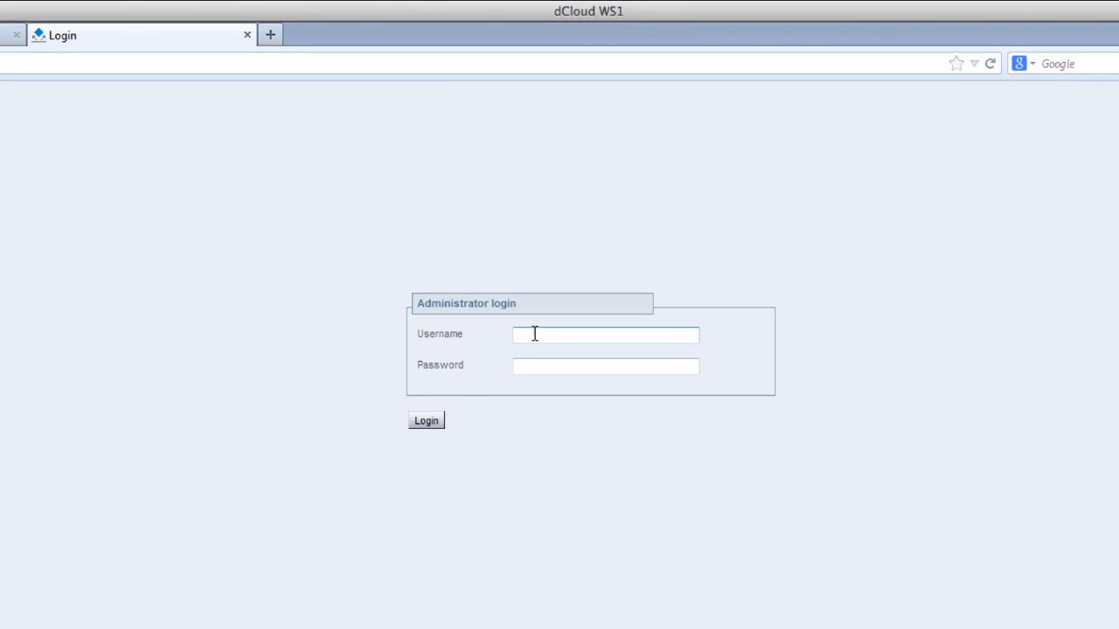
pyautogui.click(534, 333)
pyautogui.write('admin')
pyautogui.press('Tab')
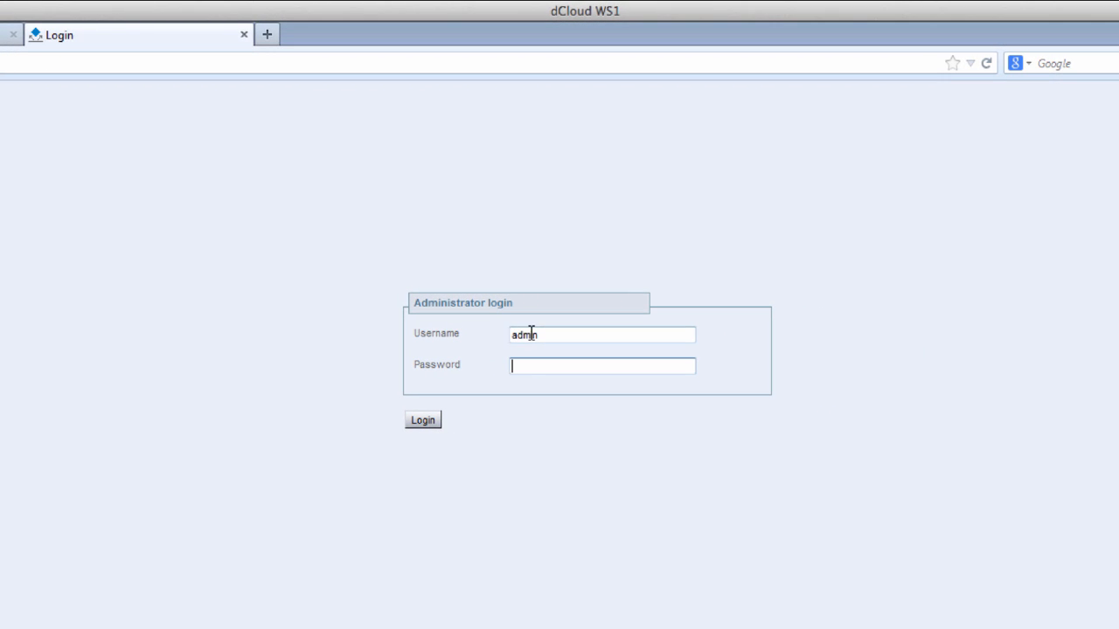
pyautogui.write('C1sco12345')
pyautogui.press('Return')
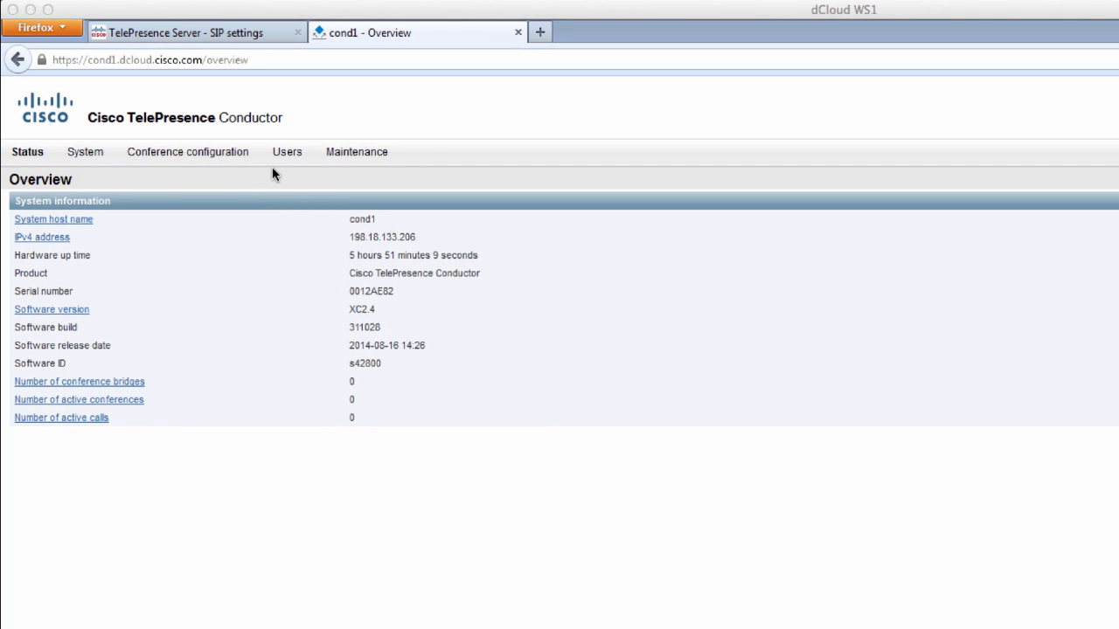
# - Review the option keys: 30 Bridges, 50 Call sessions and Clustering, all active
pyautogui.click(344, 150)
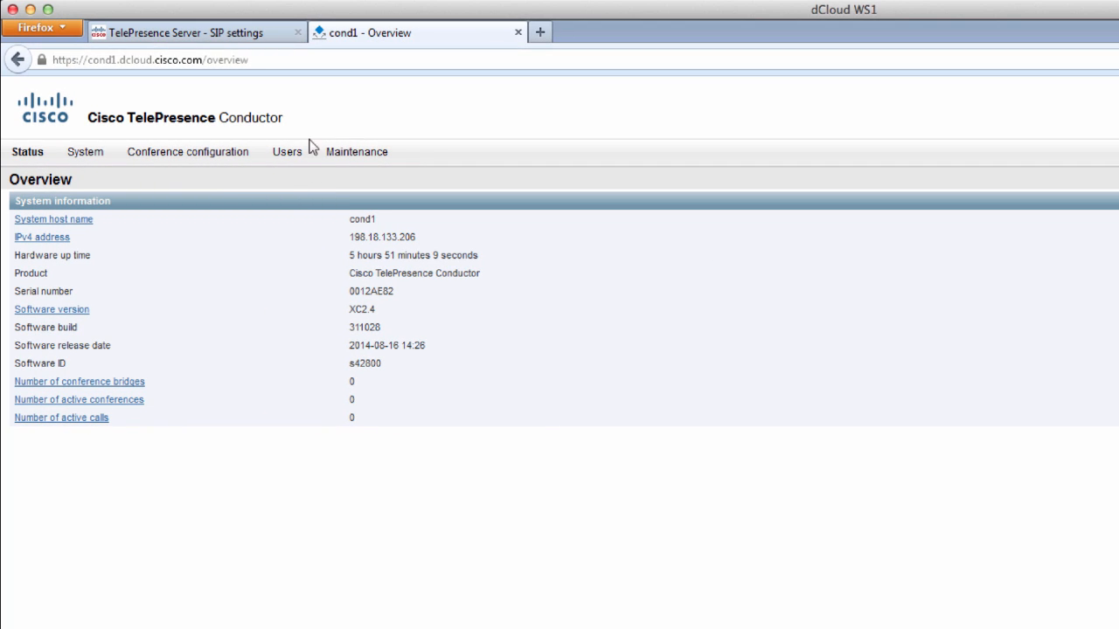
pyautogui.moveTo(381, 155)
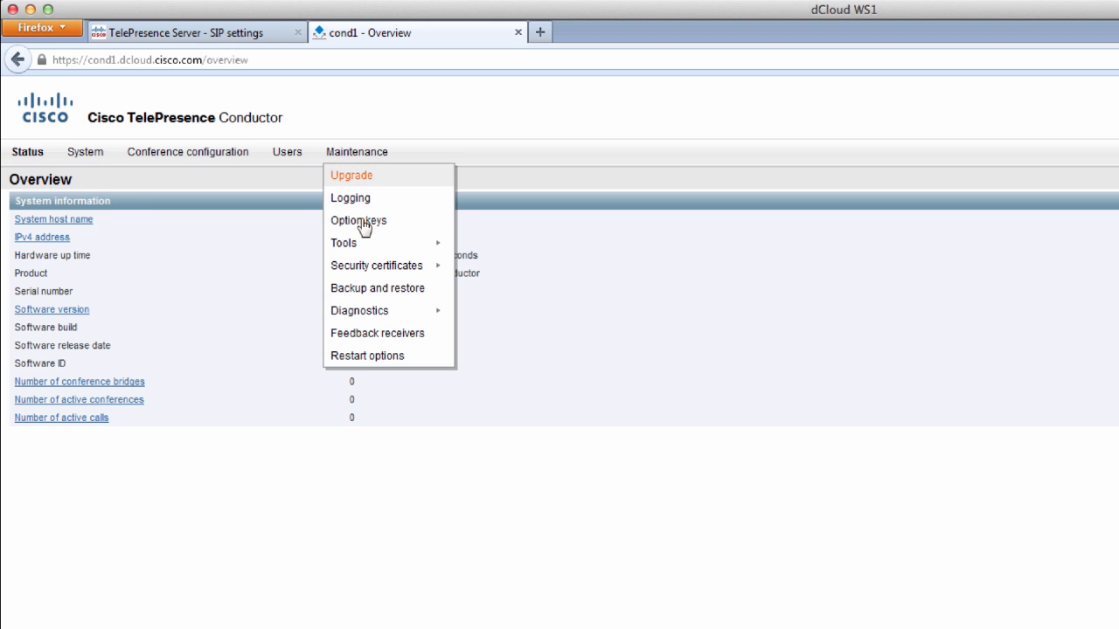
pyautogui.click(363, 223)
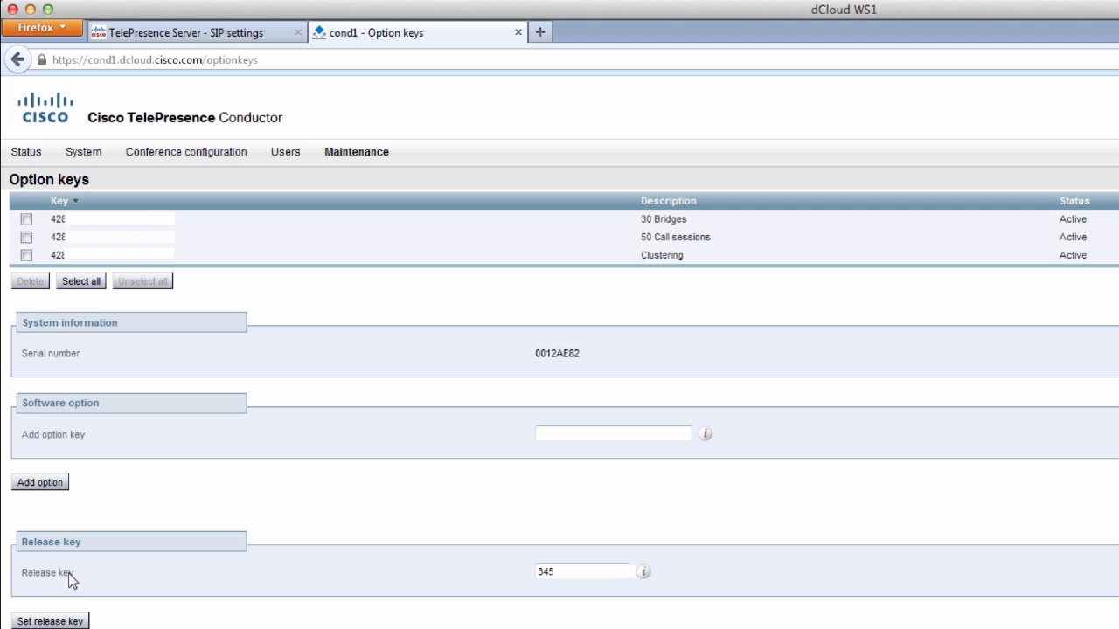
pyautogui.moveTo(29, 573); pyautogui.dragTo(110, 571)
pyautogui.click(408, 587)
pyautogui.click(84, 155)
pyautogui.click(83, 244)
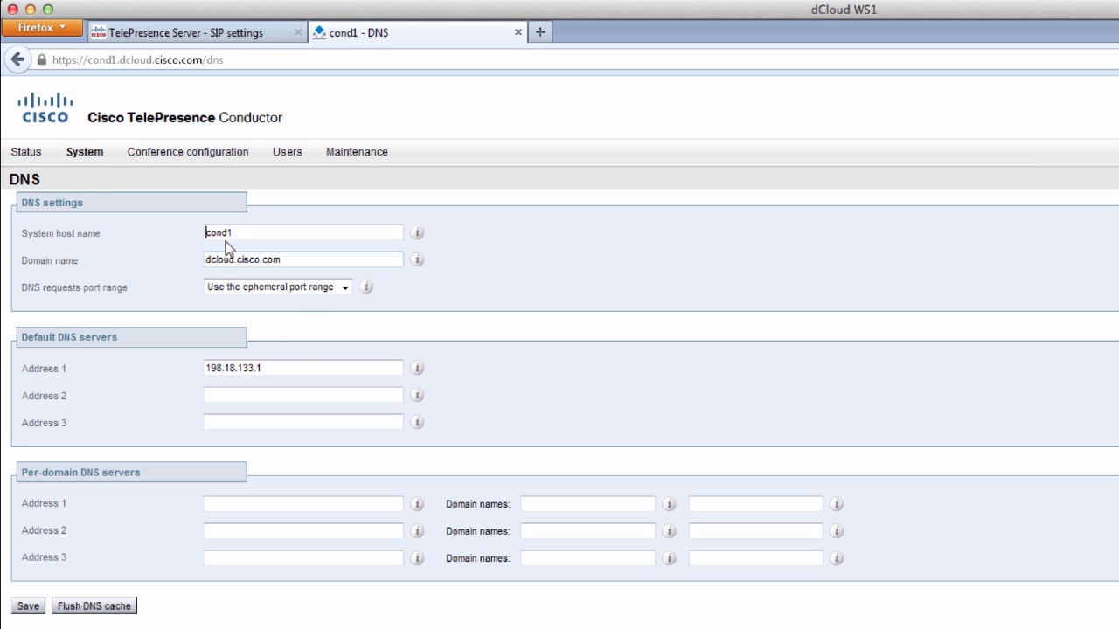
# - Check host name cond1 in DNS and confirm NTP server 198.18.128.1 is synchronized
pyautogui.doubleClick(251, 232)
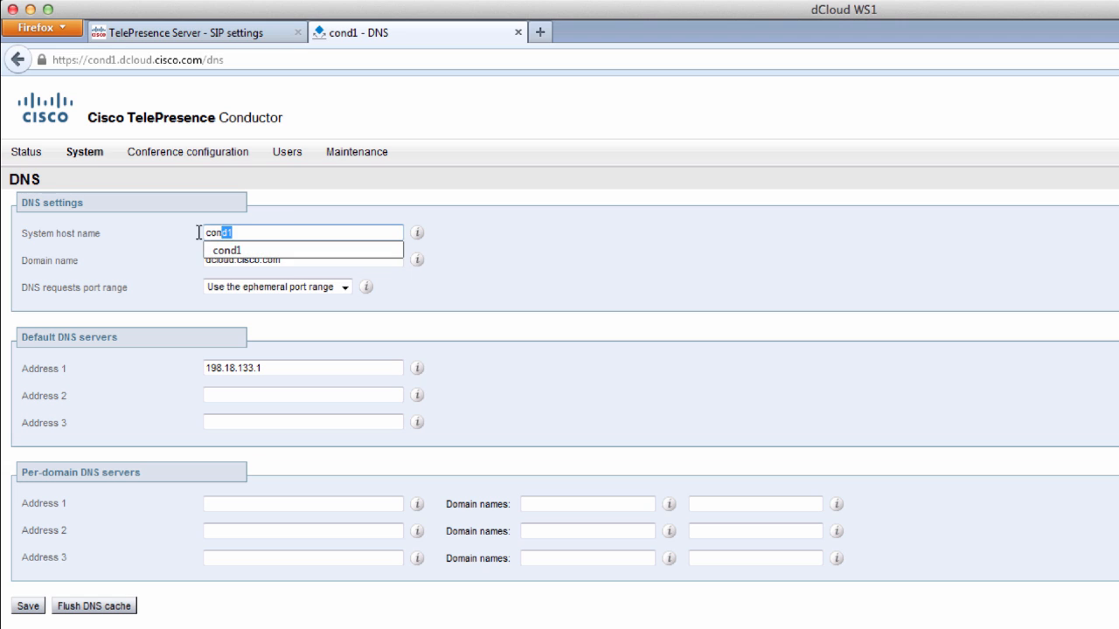
pyautogui.click(136, 273)
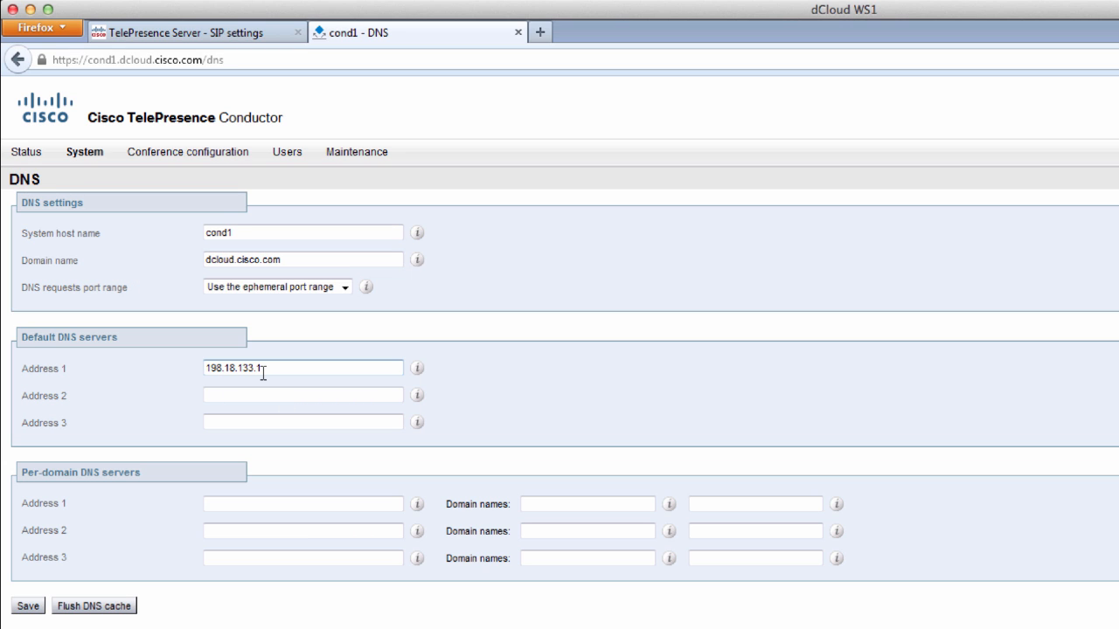
pyautogui.moveTo(94, 154)
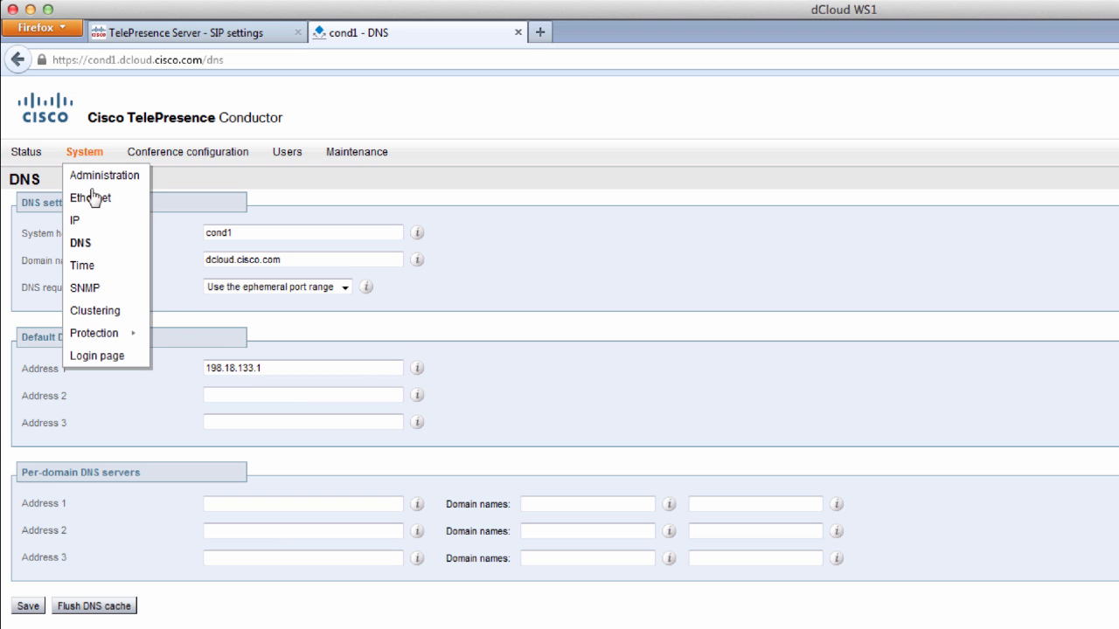
pyautogui.click(88, 267)
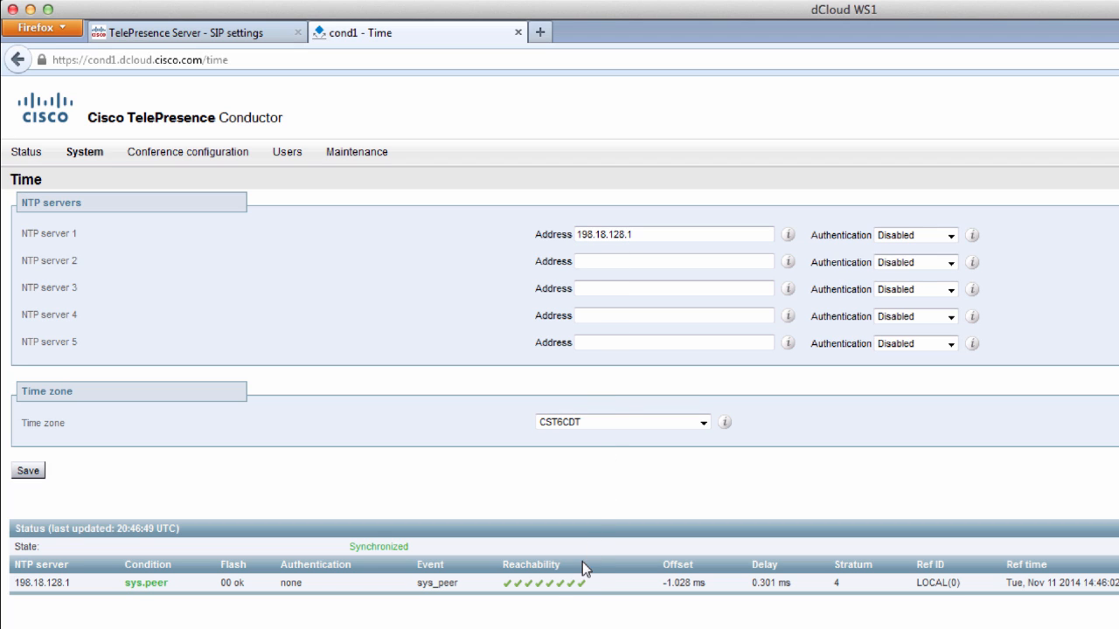
pyautogui.moveTo(350, 546); pyautogui.dragTo(446, 549)
pyautogui.moveTo(288, 156)
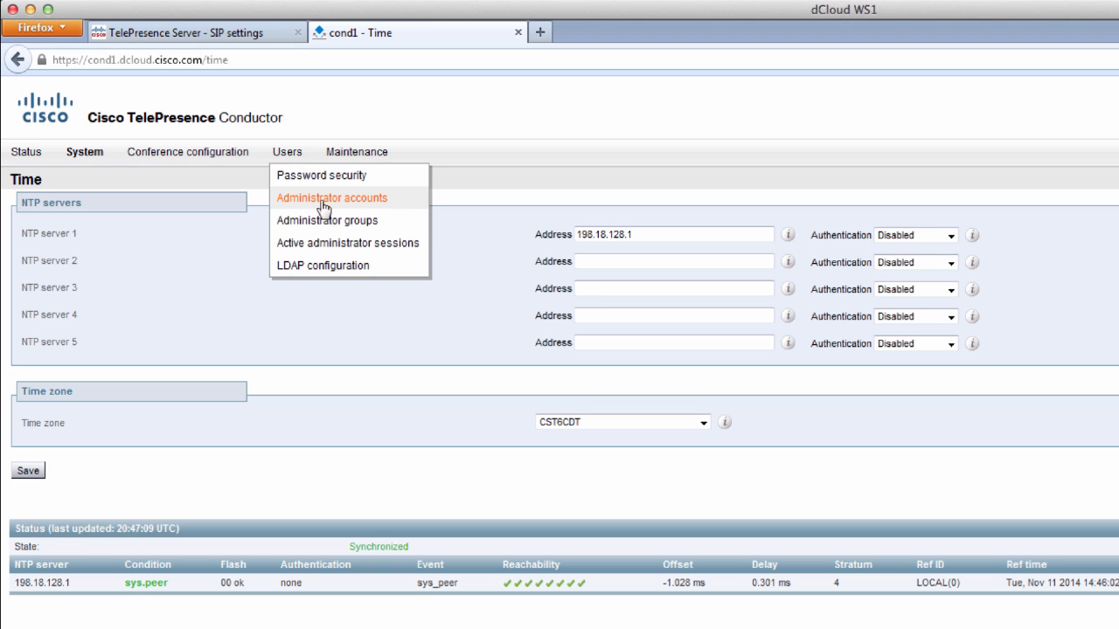
pyautogui.click(324, 205)
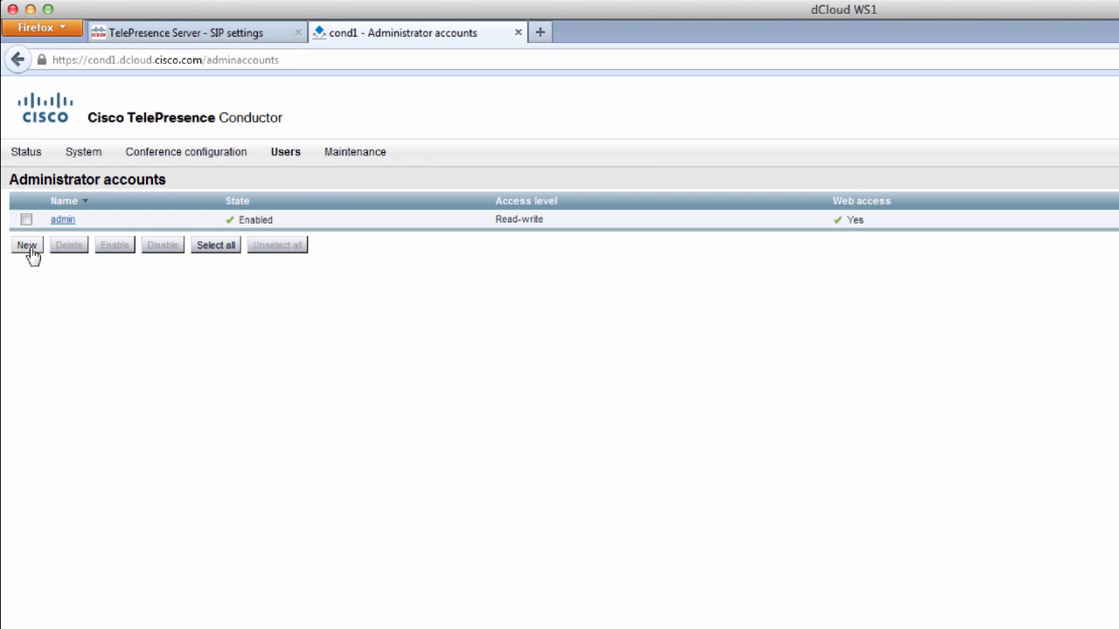
# - Create administrator CucmAdmin with the account password confirmed and web access set to No
pyautogui.click(29, 248)
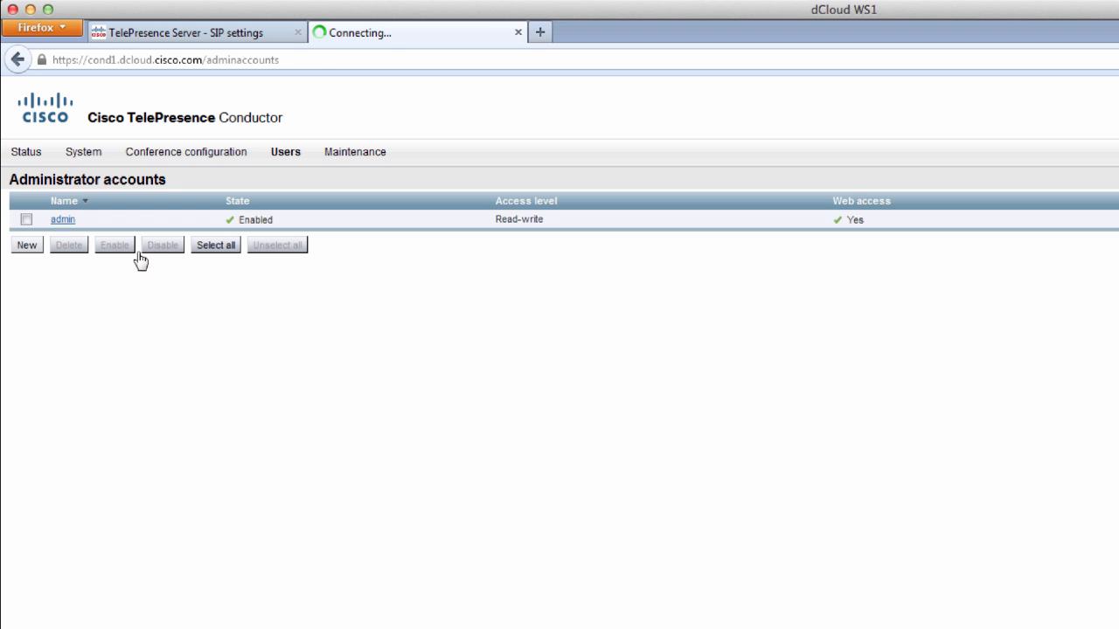
pyautogui.click(585, 230)
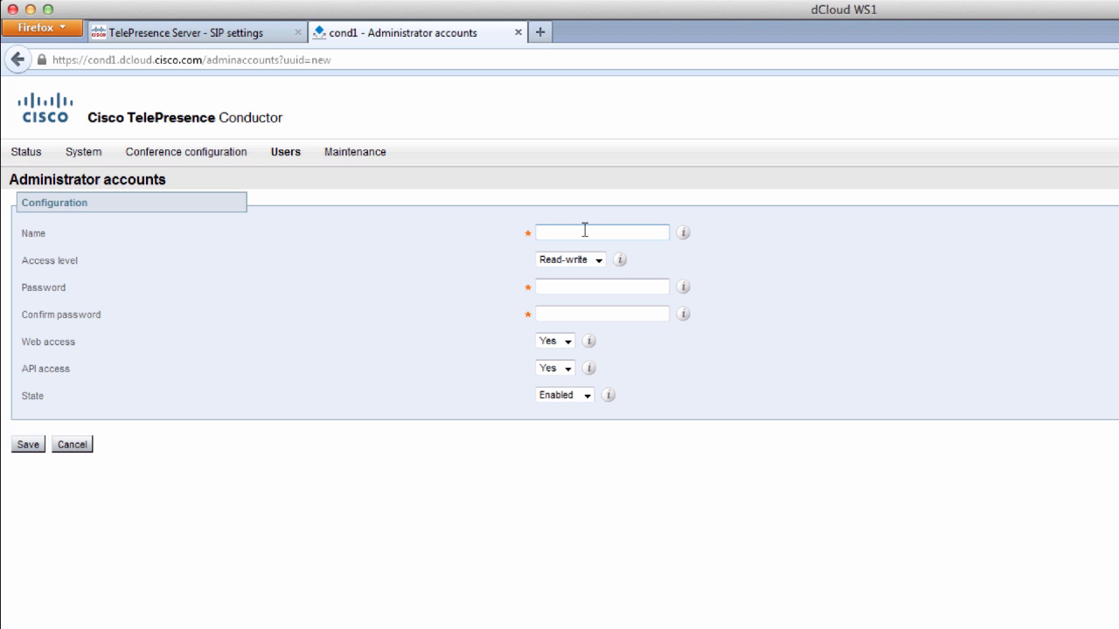
pyautogui.write('CucmAdmin')
pyautogui.click(582, 286)
pyautogui.write('C1sco1234')
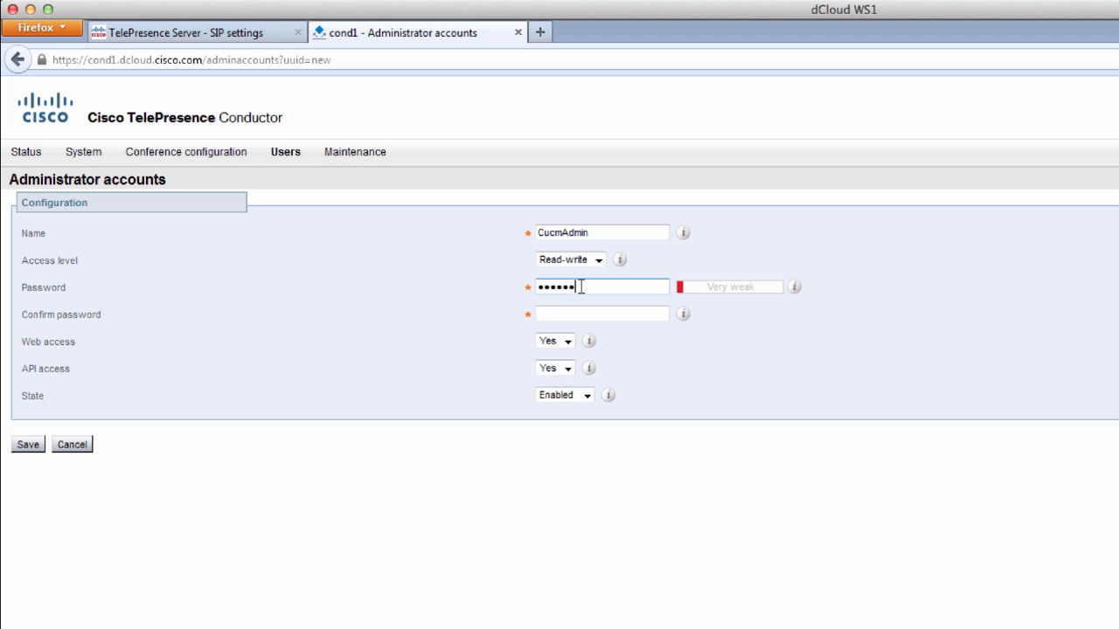
pyautogui.write('5')
pyautogui.press('Tab')
pyautogui.write('C')
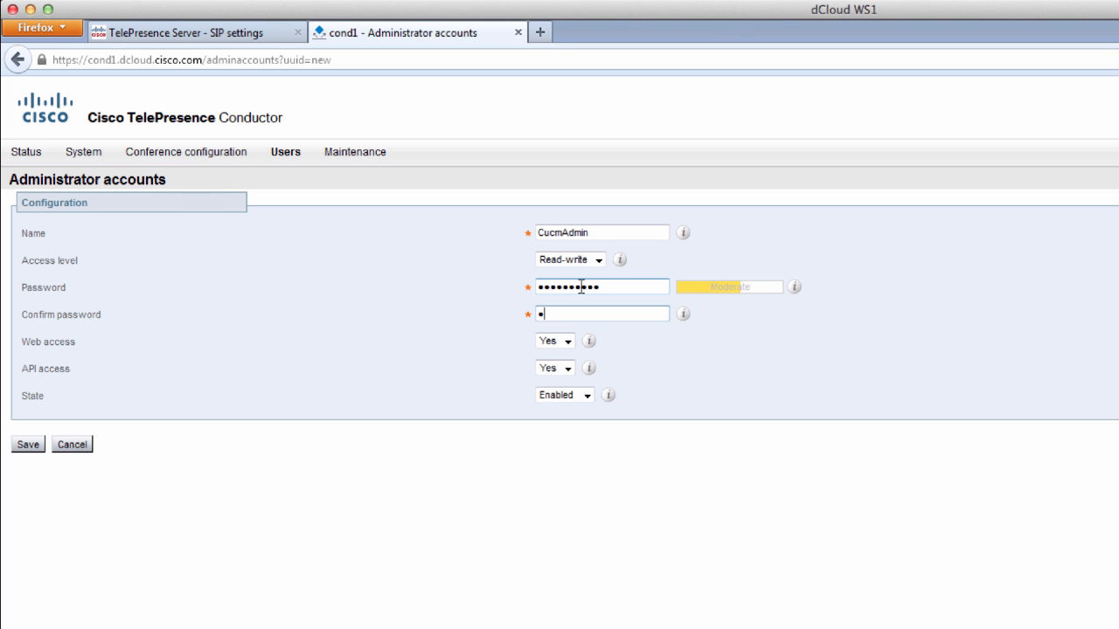
pyautogui.write('1sco12345')
pyautogui.click(567, 341)
pyautogui.click(553, 374)
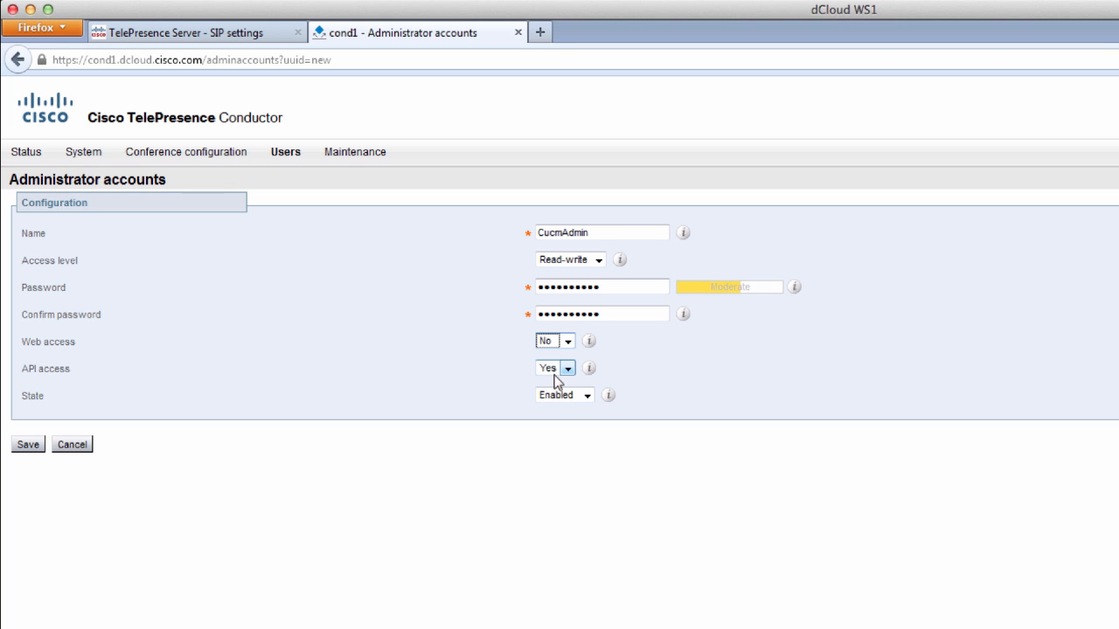
pyautogui.click(20, 451)
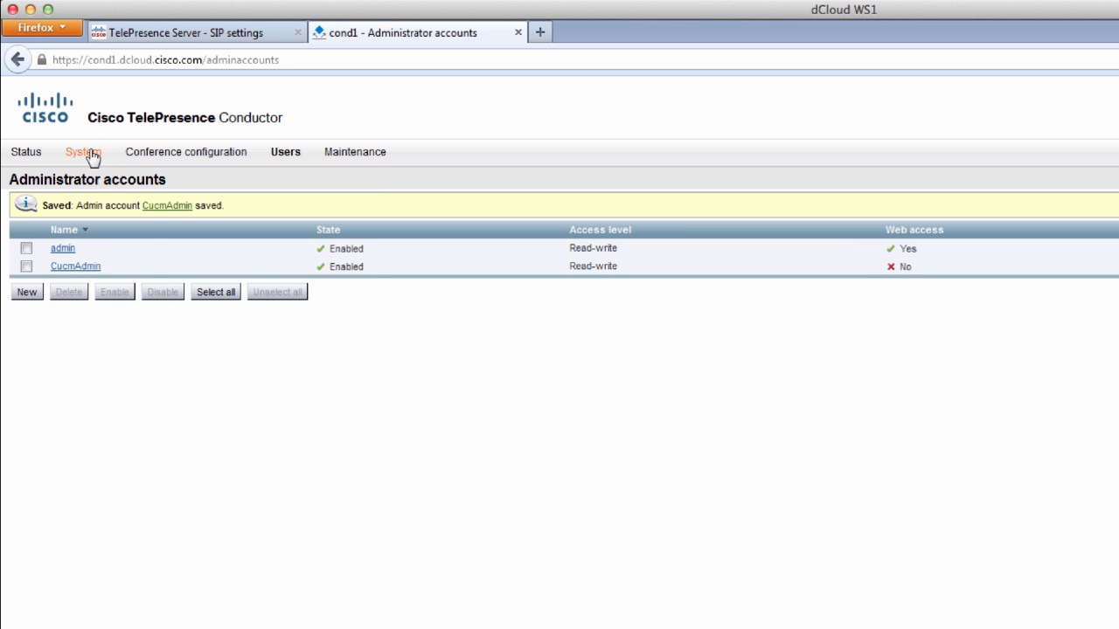
# - Add 198.18.133.207 as an additional LAN 1 address on the IP page
pyautogui.moveTo(91, 154)
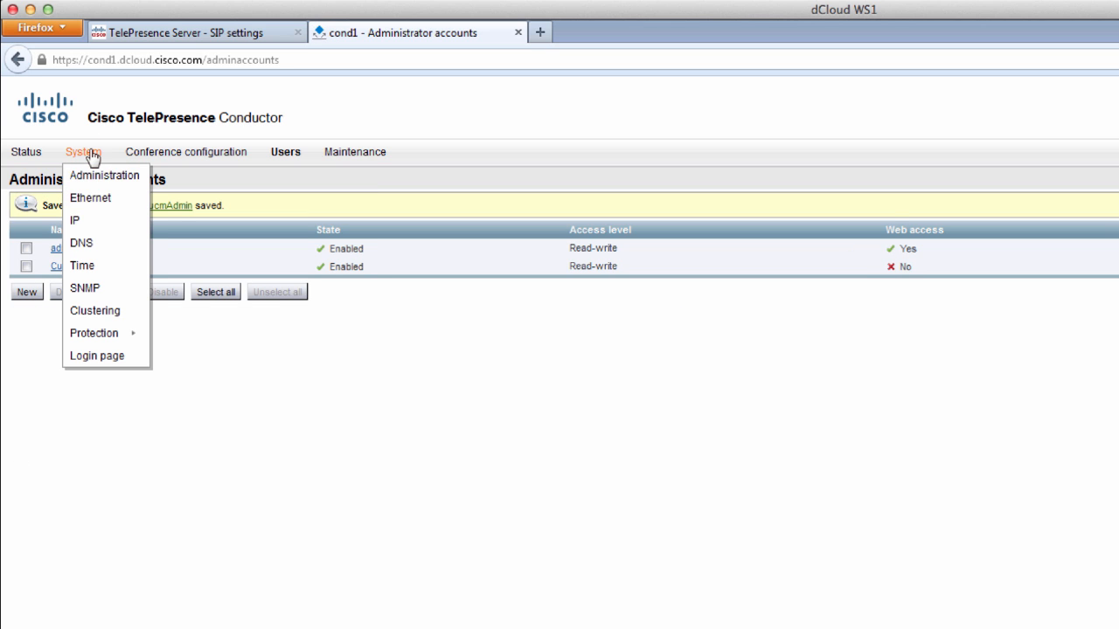
pyautogui.click(102, 219)
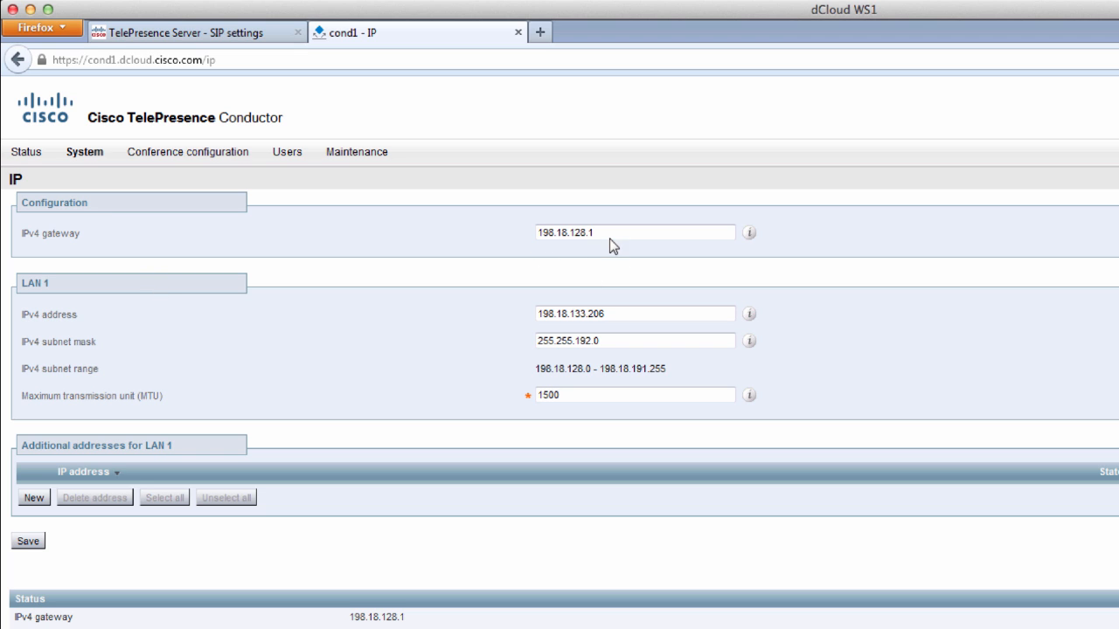
pyautogui.click(616, 320)
pyautogui.hotkey('alt', 'shift', 'Left')
pyautogui.hotkey('alt', 'shift', 'Left')
pyautogui.hotkey('alt', 'shift', 'Left')
pyautogui.hotkey('alt', 'shift', 'Left')
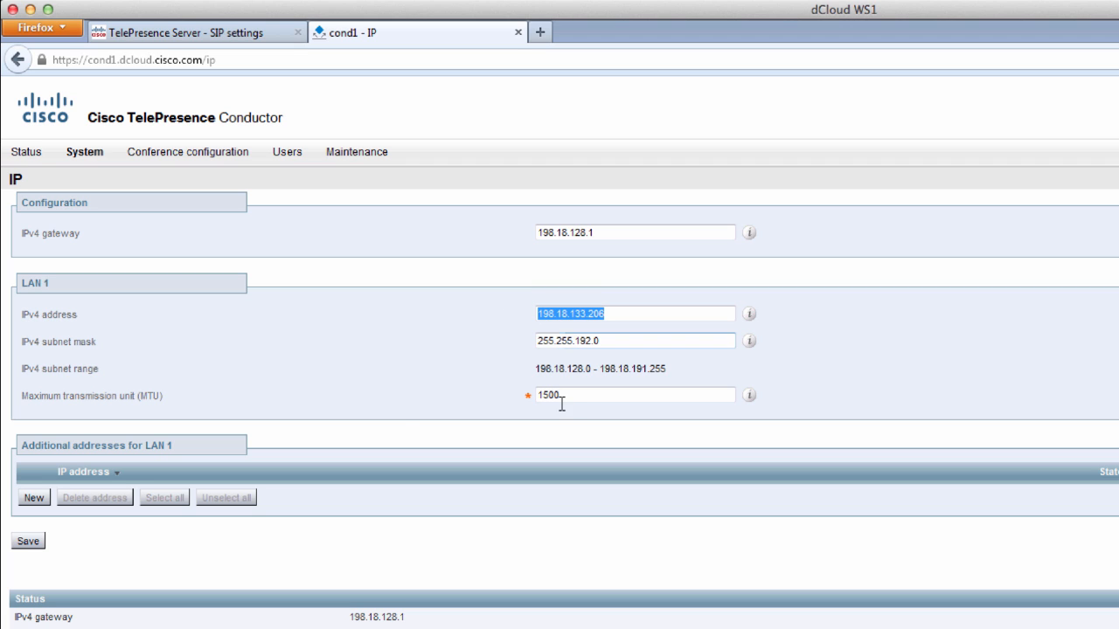
pyautogui.click(41, 500)
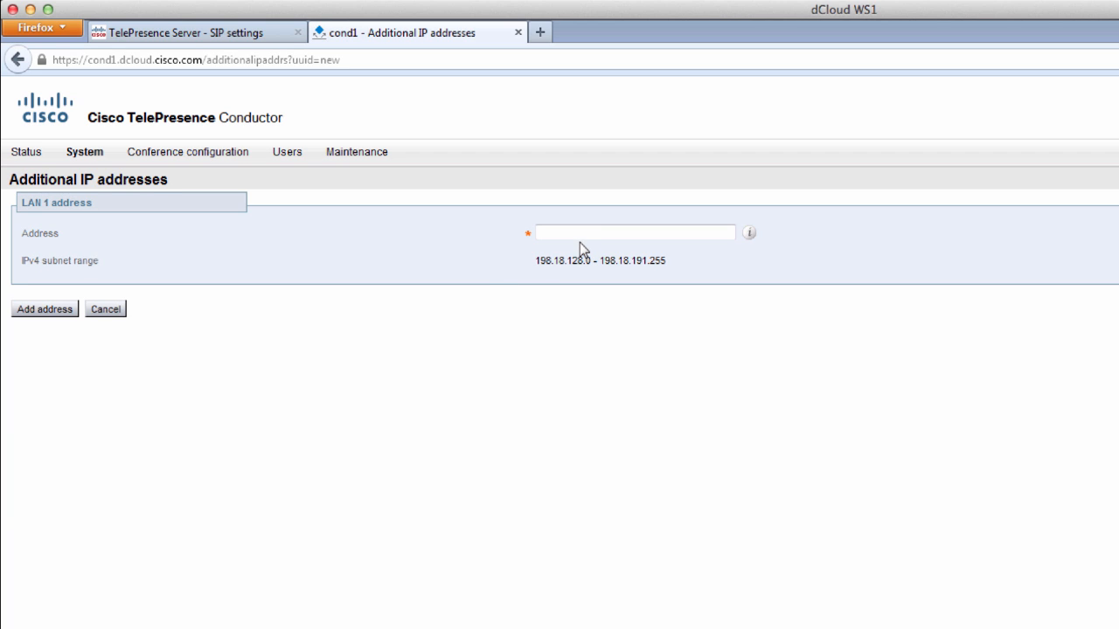
pyautogui.click(580, 236)
pyautogui.write('198.18.133.207')
pyautogui.click(55, 316)
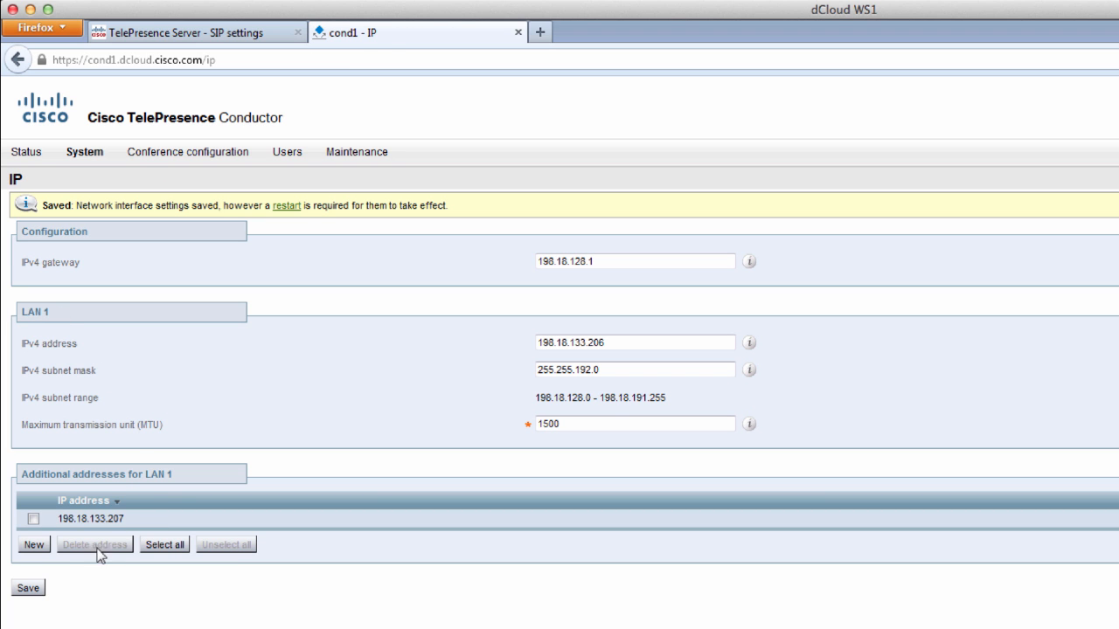
# - Add 198.18.133.208 as another additional LAN 1 address
pyautogui.click(37, 547)
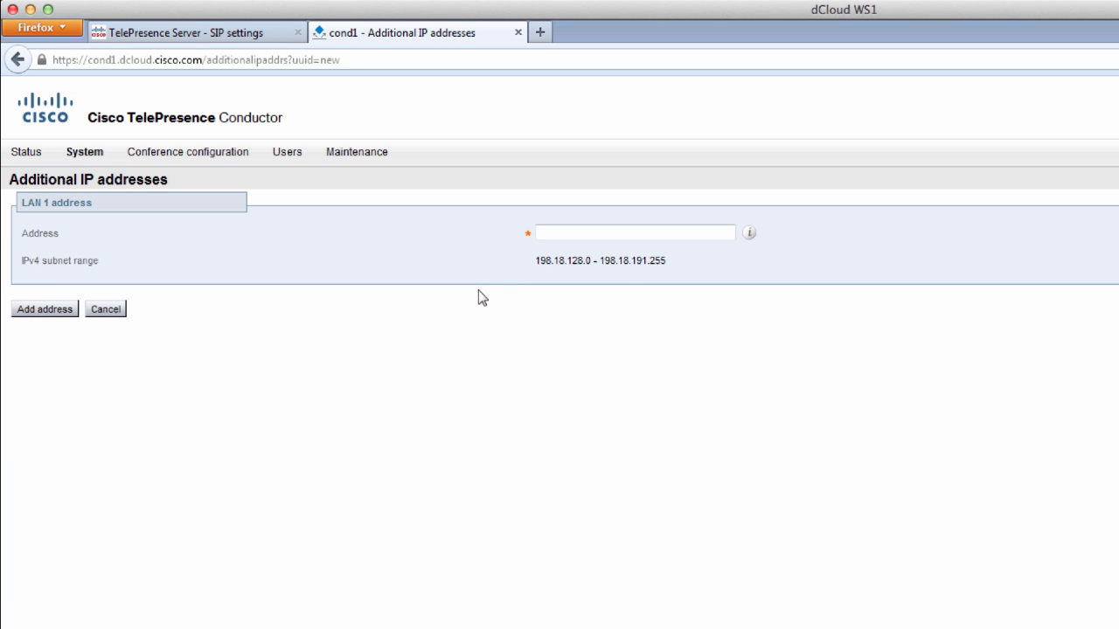
pyautogui.click(592, 232)
pyautogui.write('198.1')
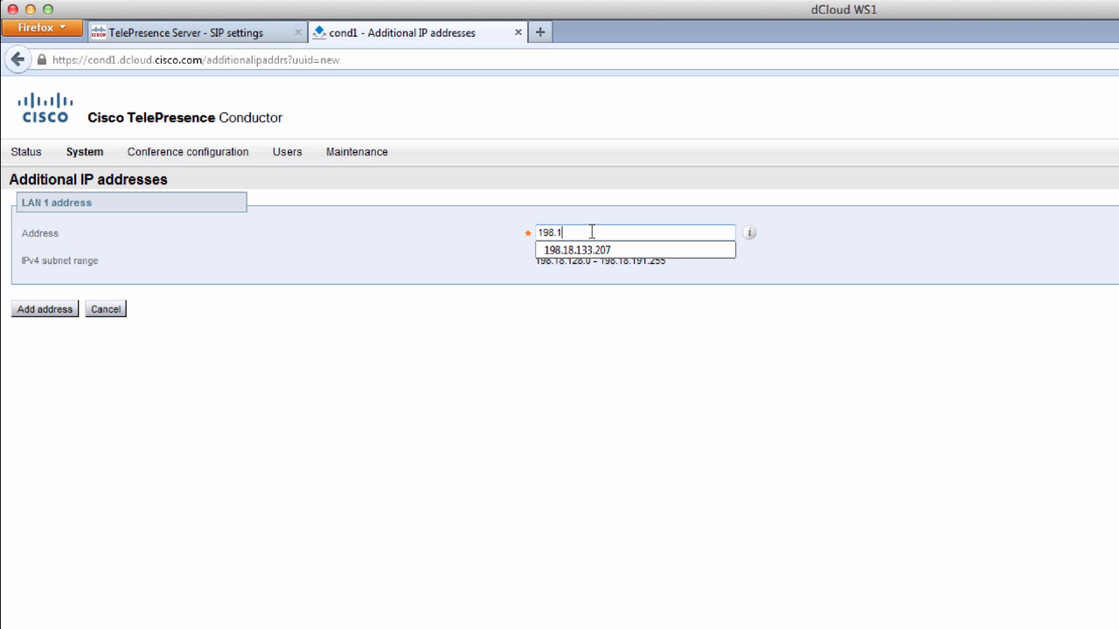
pyautogui.write('8.133.208')
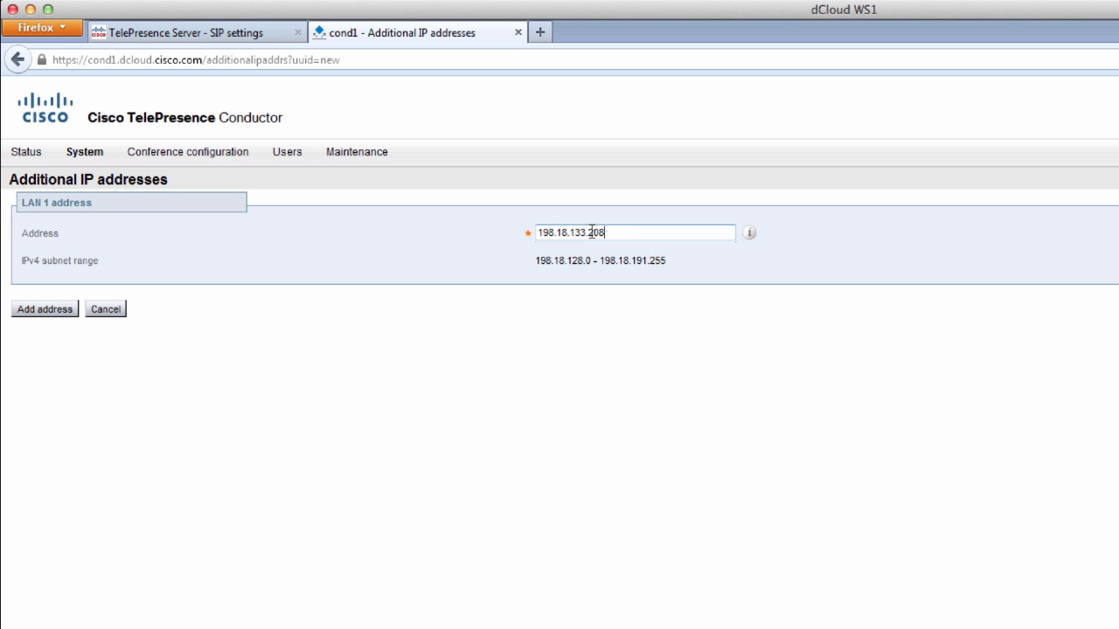
pyautogui.click(46, 316)
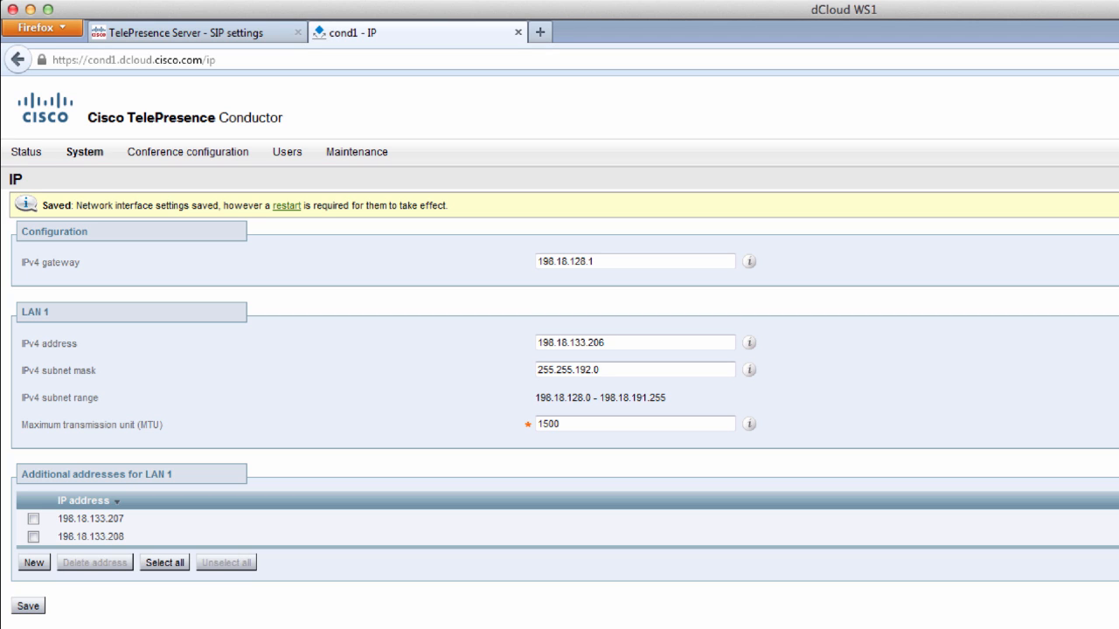
# - Restart the Conductor to apply the saved network settings
pyautogui.click(286, 207)
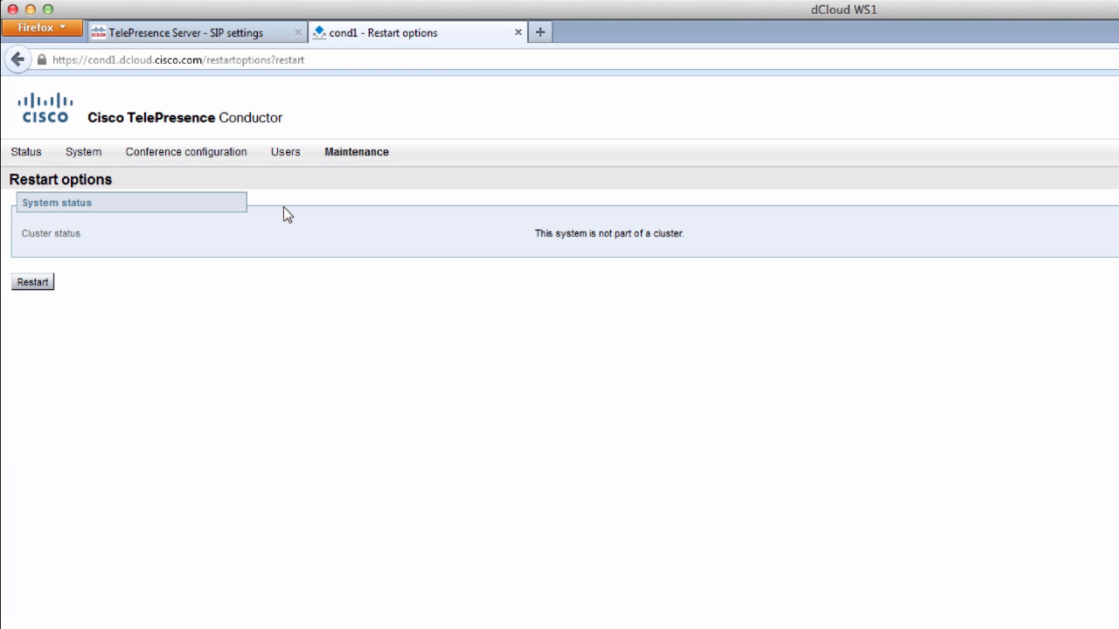
pyautogui.click(35, 283)
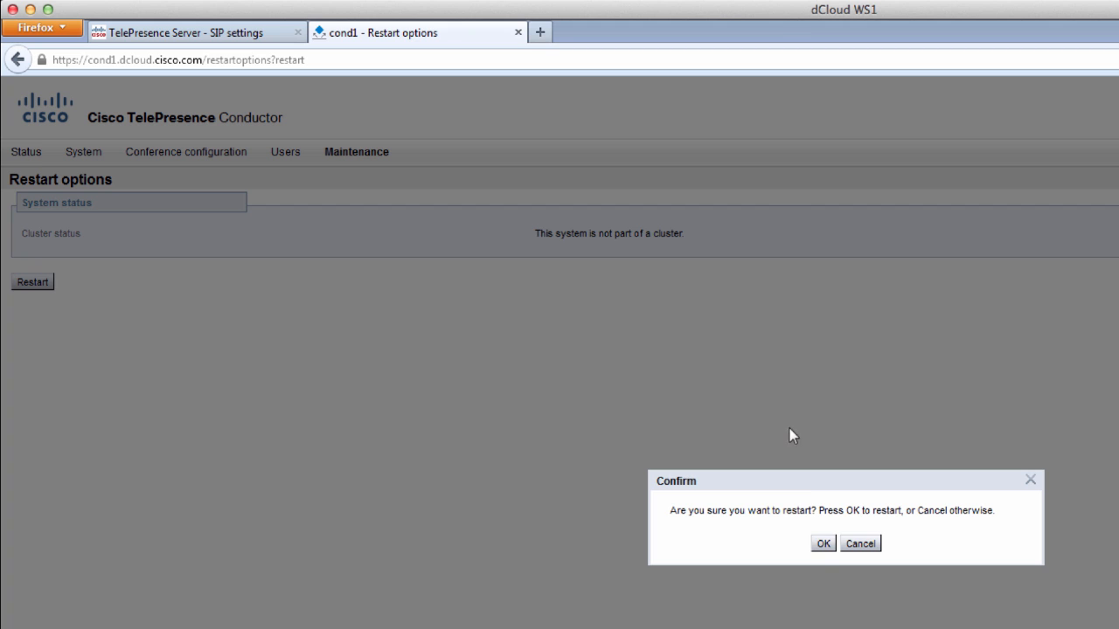
pyautogui.click(823, 544)
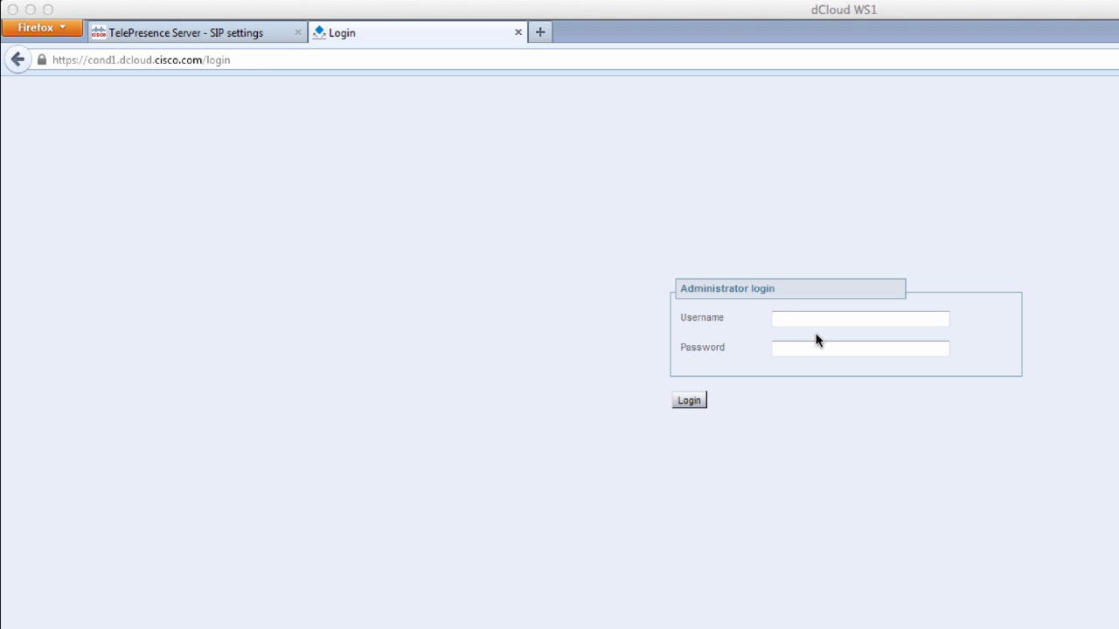
# - Log back in as admin with the administrator password
pyautogui.click(824, 322)
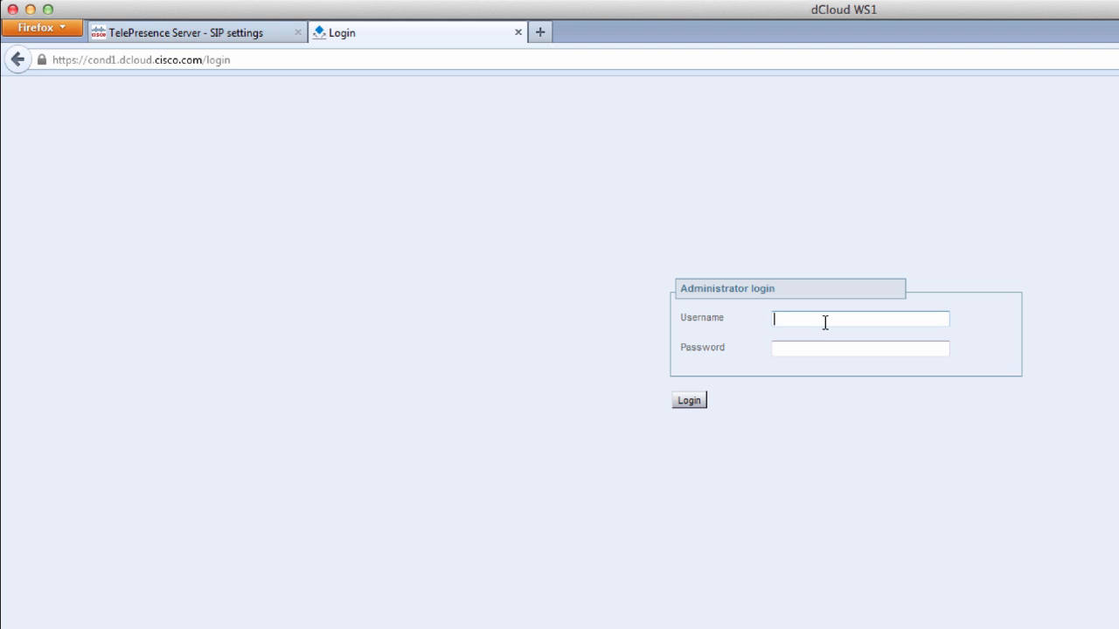
pyautogui.write('admin')
pyautogui.press('Tab')
pyautogui.write('C1sco12345')
pyautogui.press('Return')
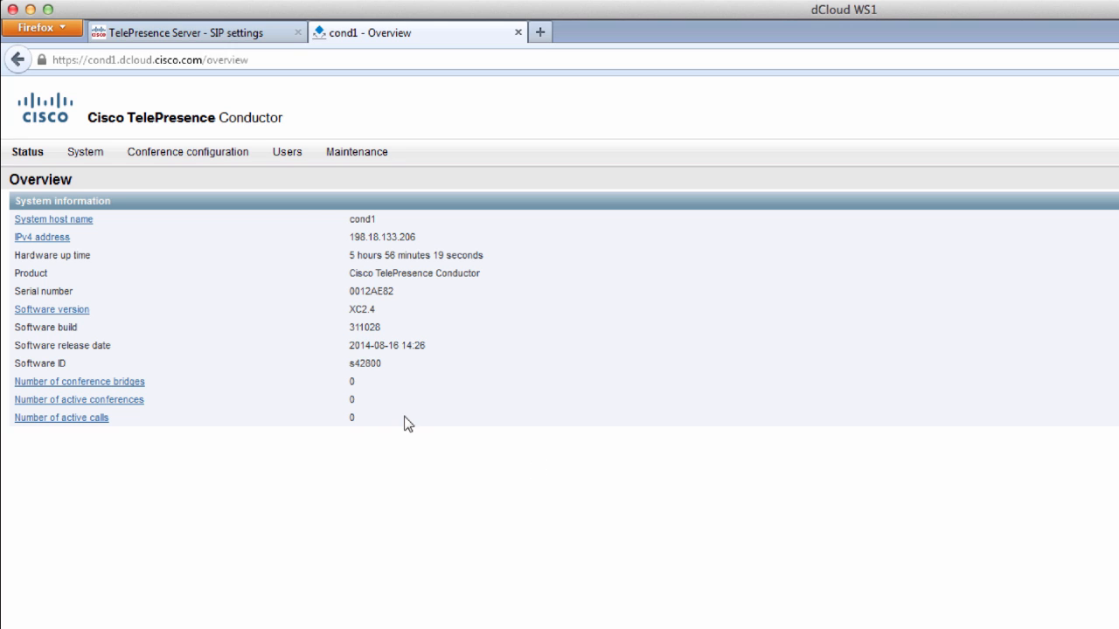
# - Add a new conference bridge pool named 'TelePresence Servers' with type TelePresence Server
pyautogui.moveTo(197, 159)
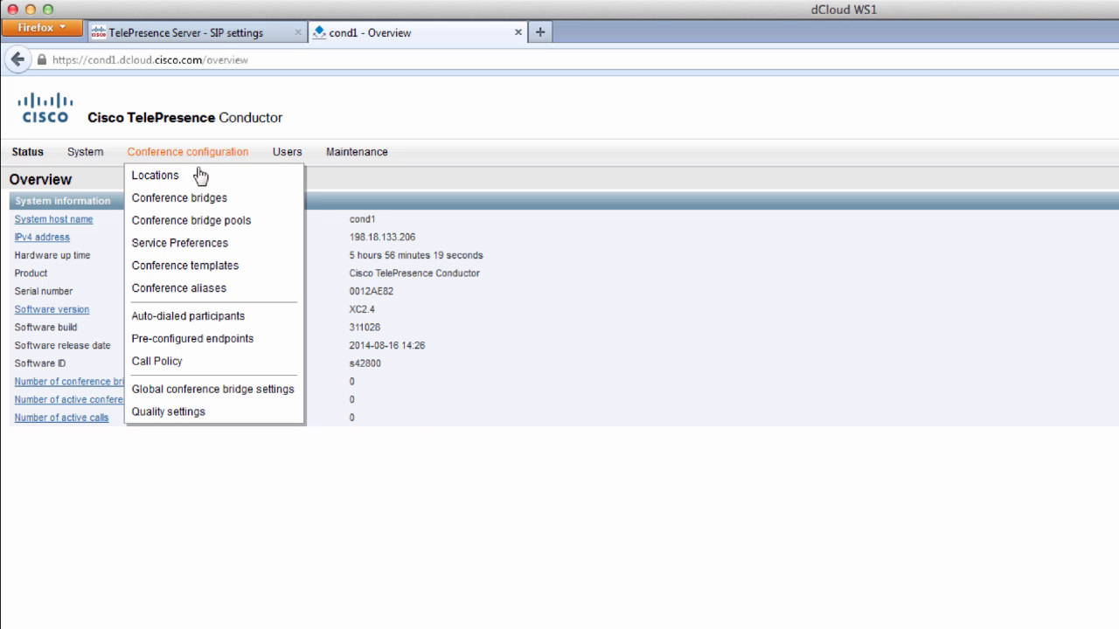
pyautogui.click(200, 223)
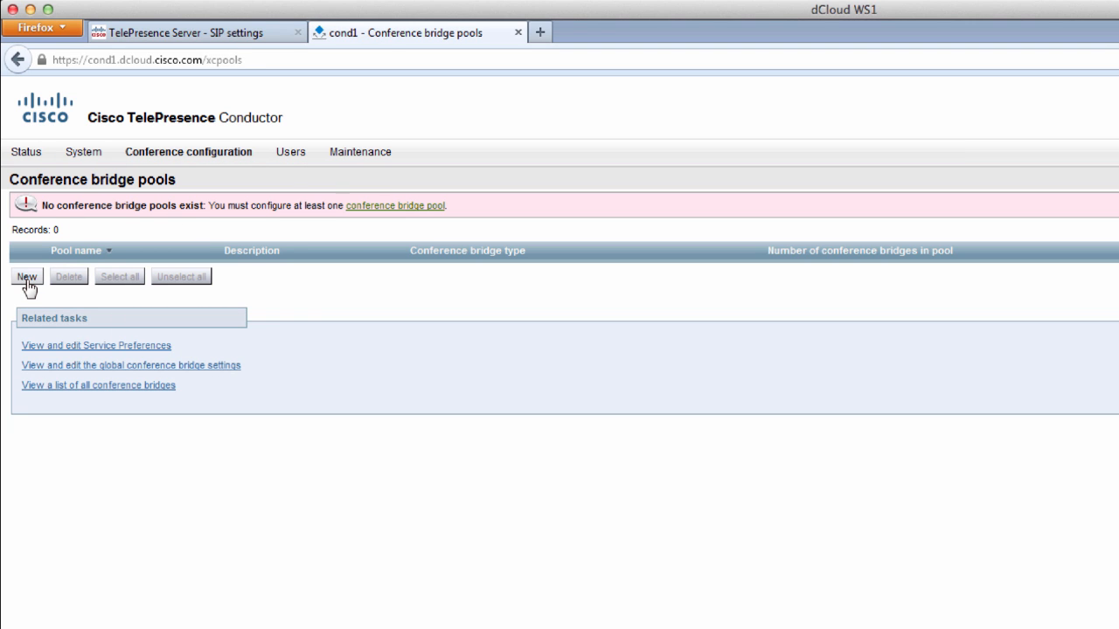
pyautogui.click(26, 279)
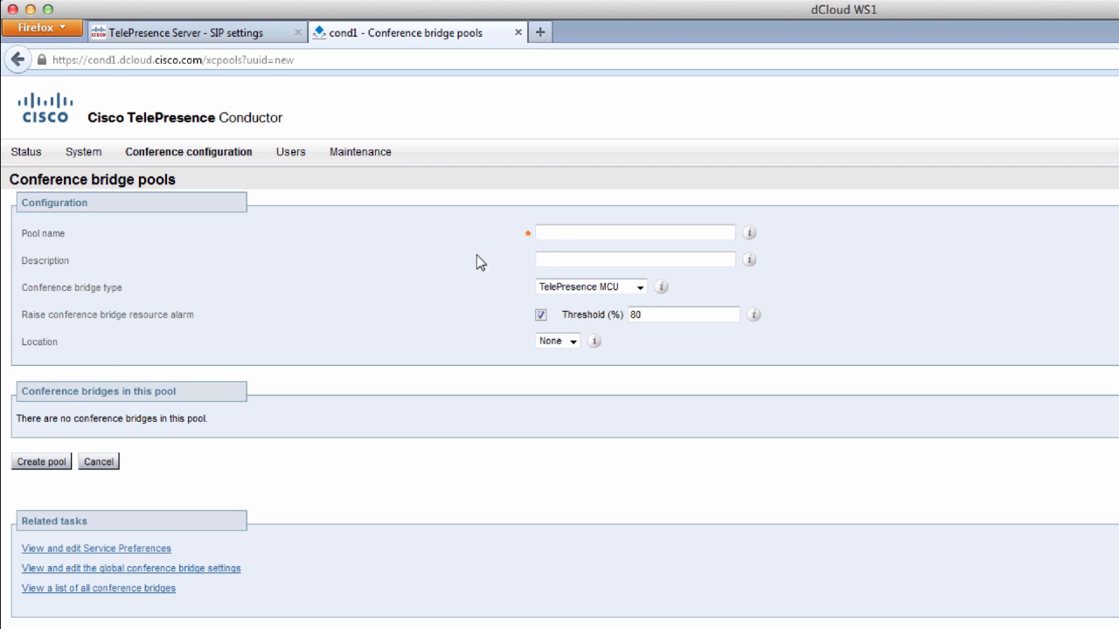
pyautogui.click(558, 236)
pyautogui.write('TelePresence Servers')
pyautogui.click(640, 288)
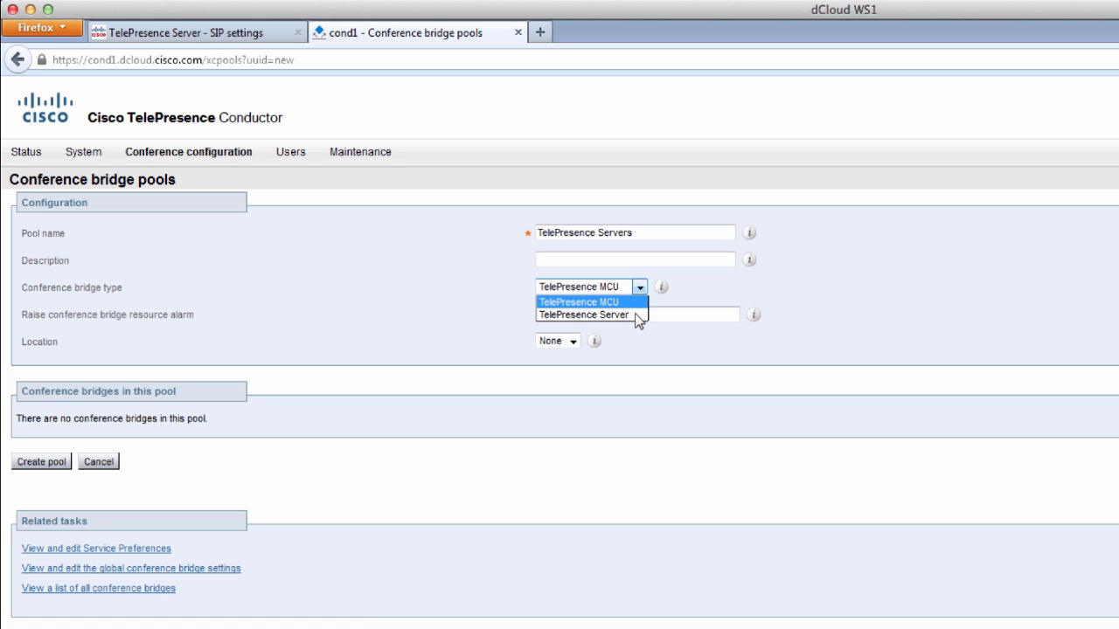
pyautogui.click(635, 314)
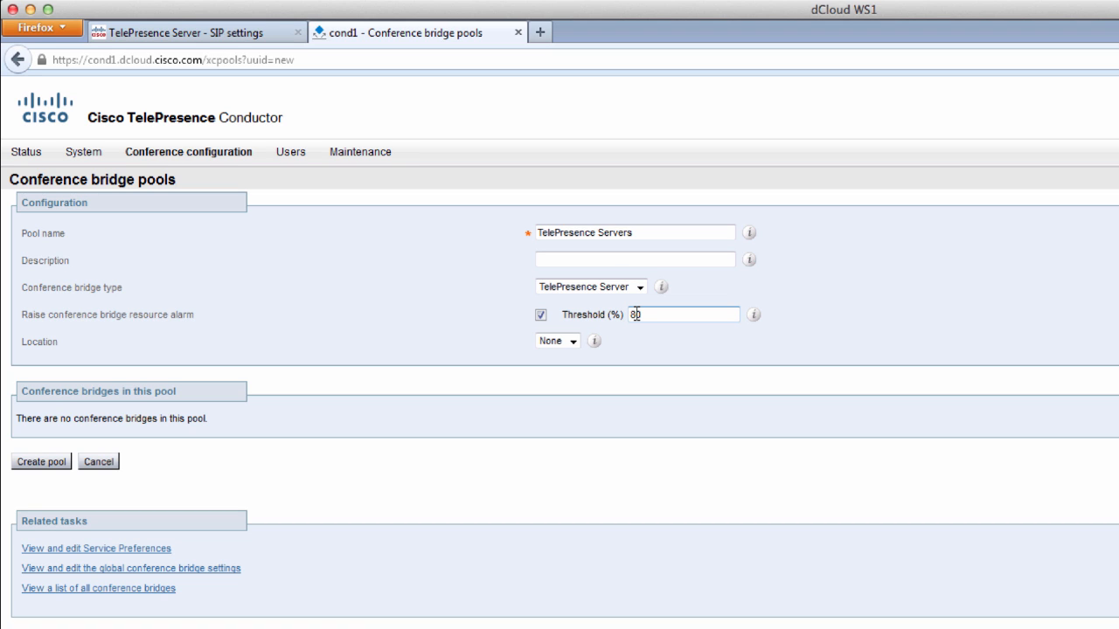
pyautogui.click(57, 464)
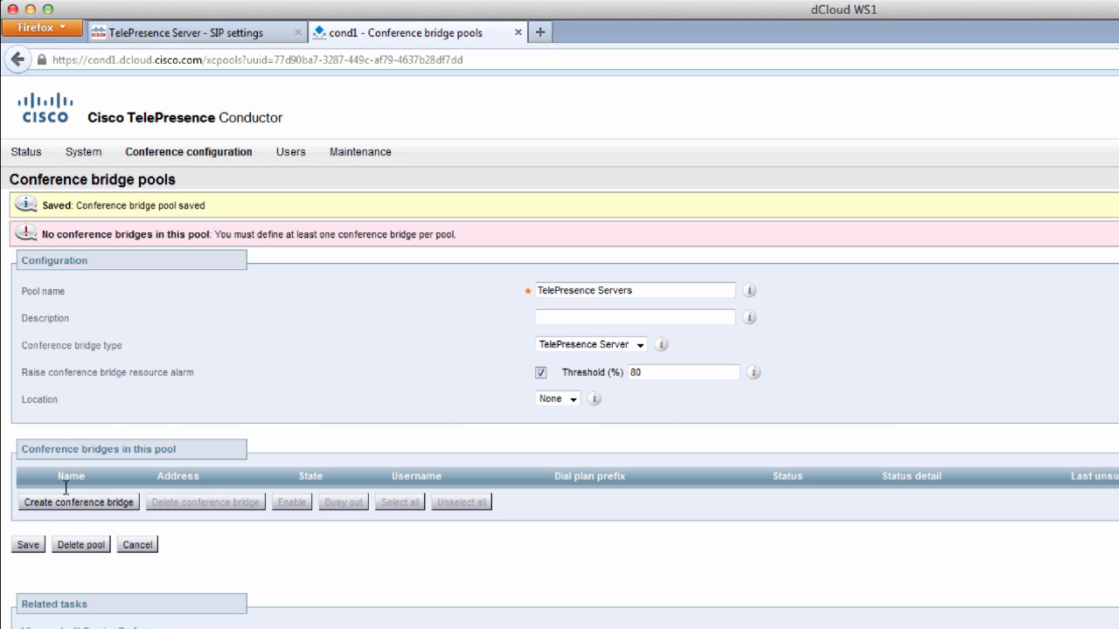
# - Enter bridge name 'Richardson vTS', address vts1.dcloud.cisco.com and HTTPS as the protocol
pyautogui.click(52, 512)
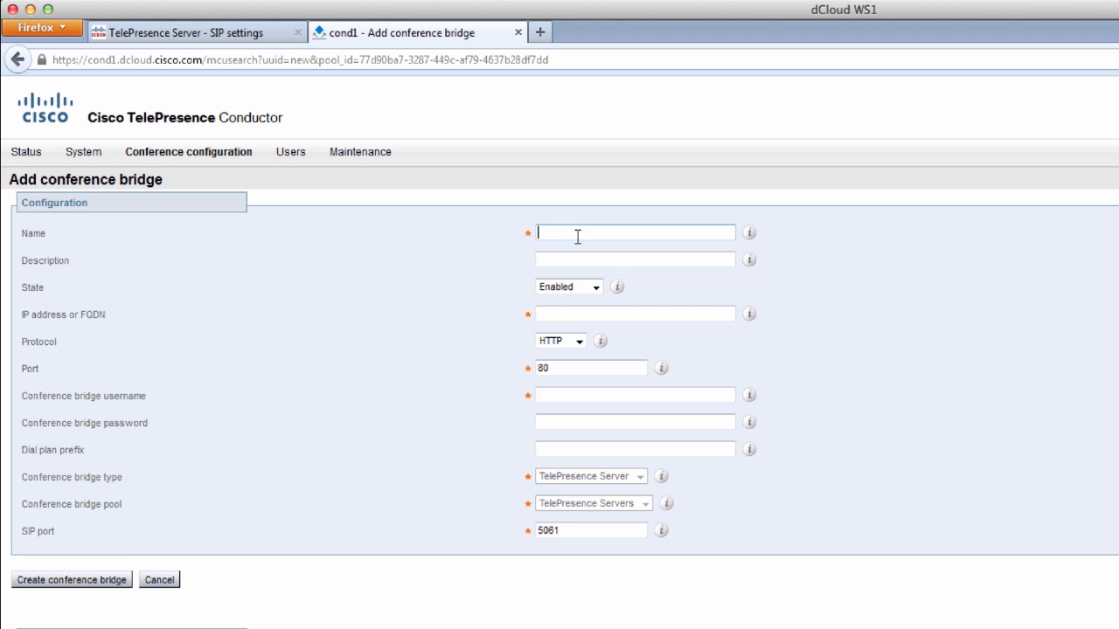
pyautogui.write('Richardson vTS')
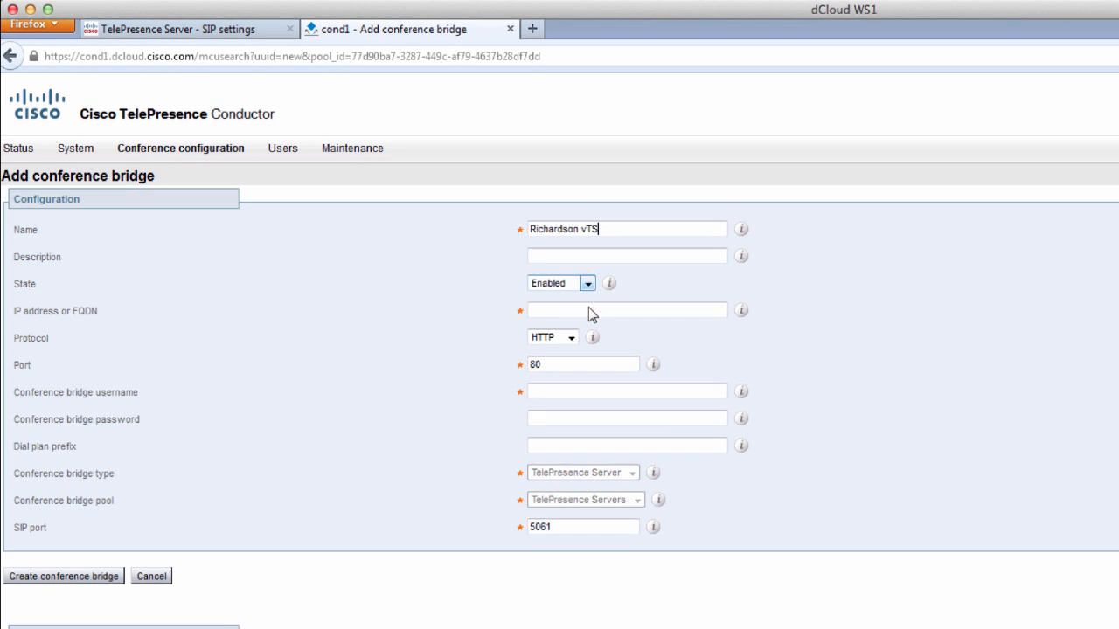
pyautogui.click(590, 311)
pyautogui.write('vts')
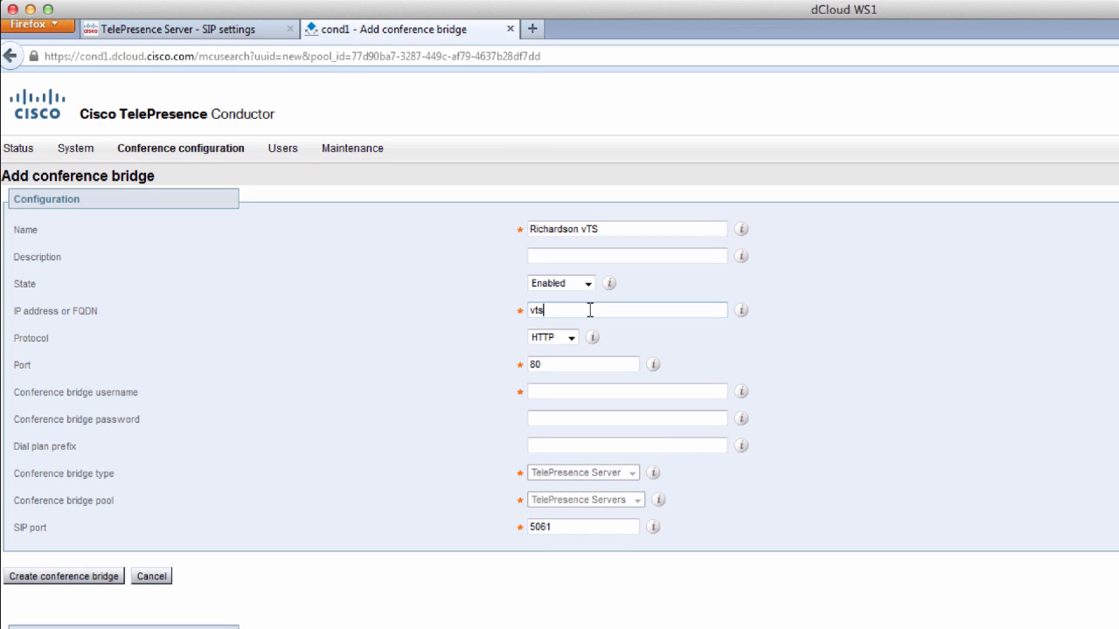
pyautogui.write('1.dcloud.cisco.com')
pyautogui.click(571, 337)
pyautogui.click(555, 364)
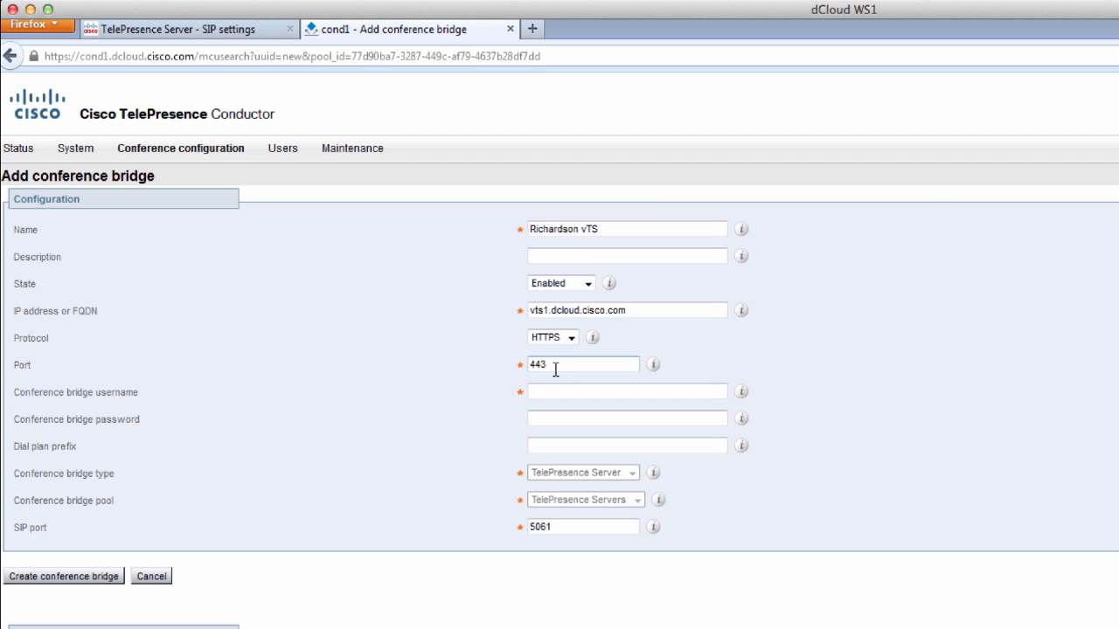
# - Enter the bridge's admin username and password, create the bridge, and confirm it shows Active
pyautogui.click(561, 392)
pyautogui.write('CondAdmin')
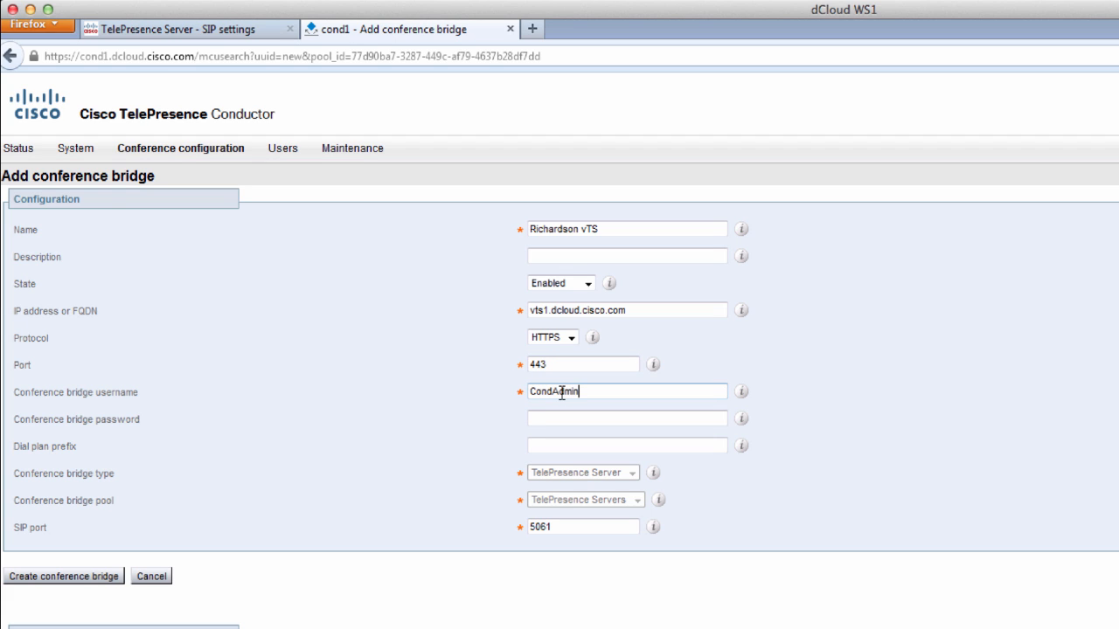
pyautogui.press('Tab')
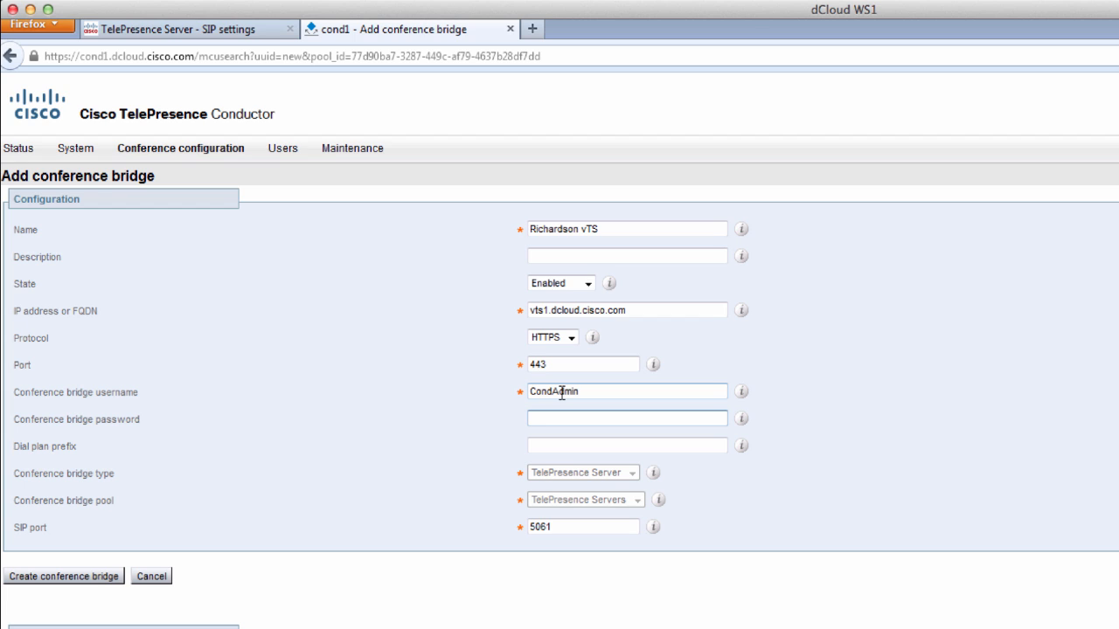
pyautogui.write('C1sco123455')
pyautogui.click(86, 580)
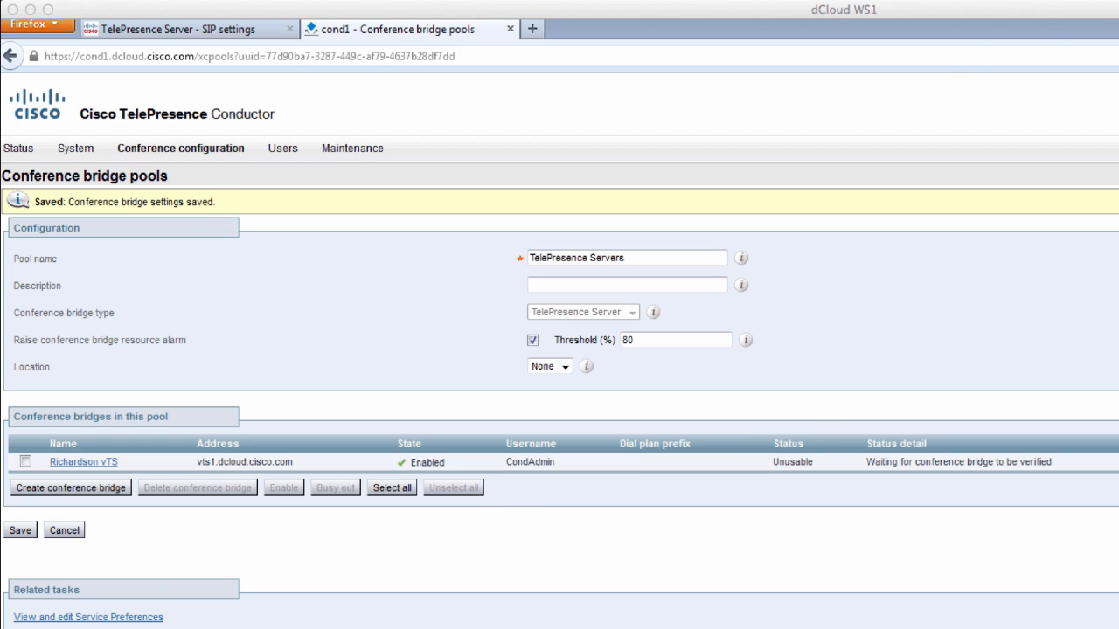
pyautogui.press('super+r')
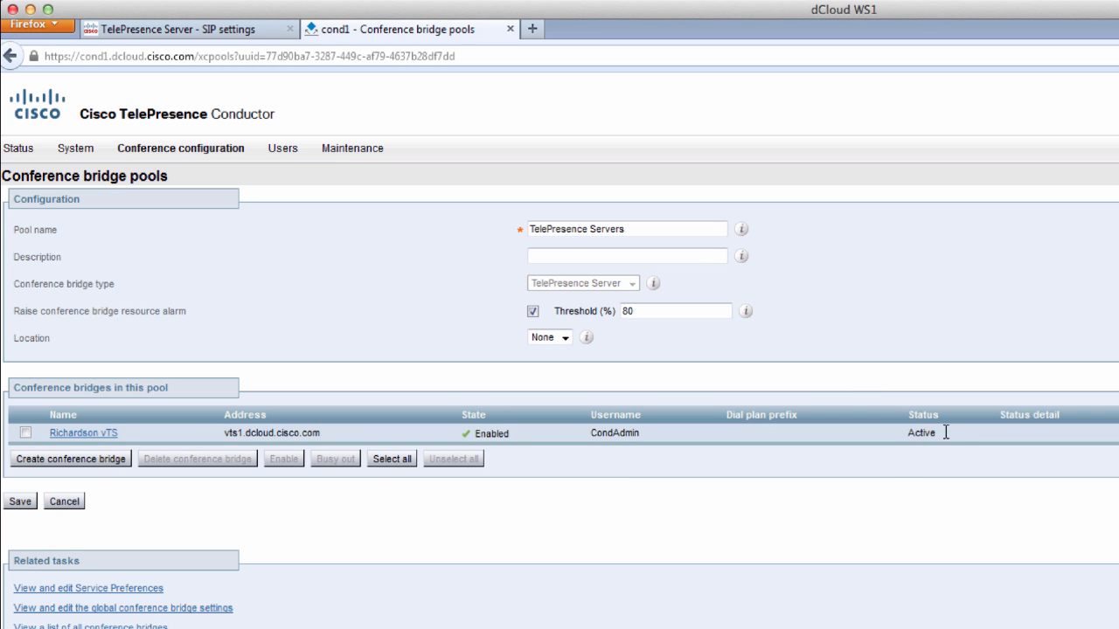
pyautogui.doubleClick(945, 433)
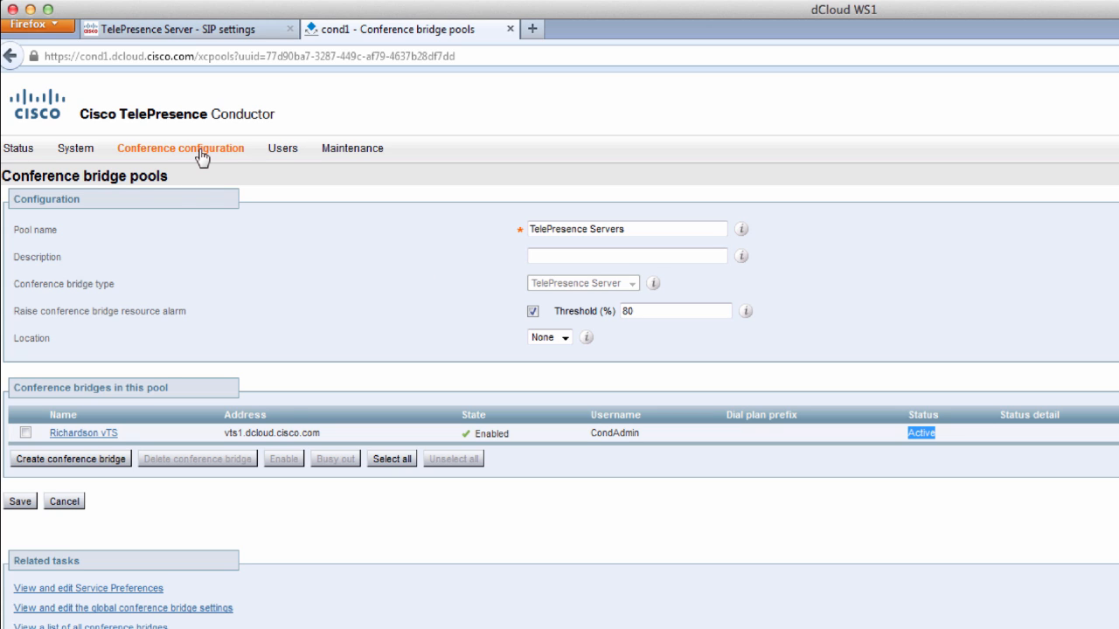
# - Add a TelePresence Server service preference named 'US TelePresence Servers' by pasting the name
pyautogui.moveTo(202, 155)
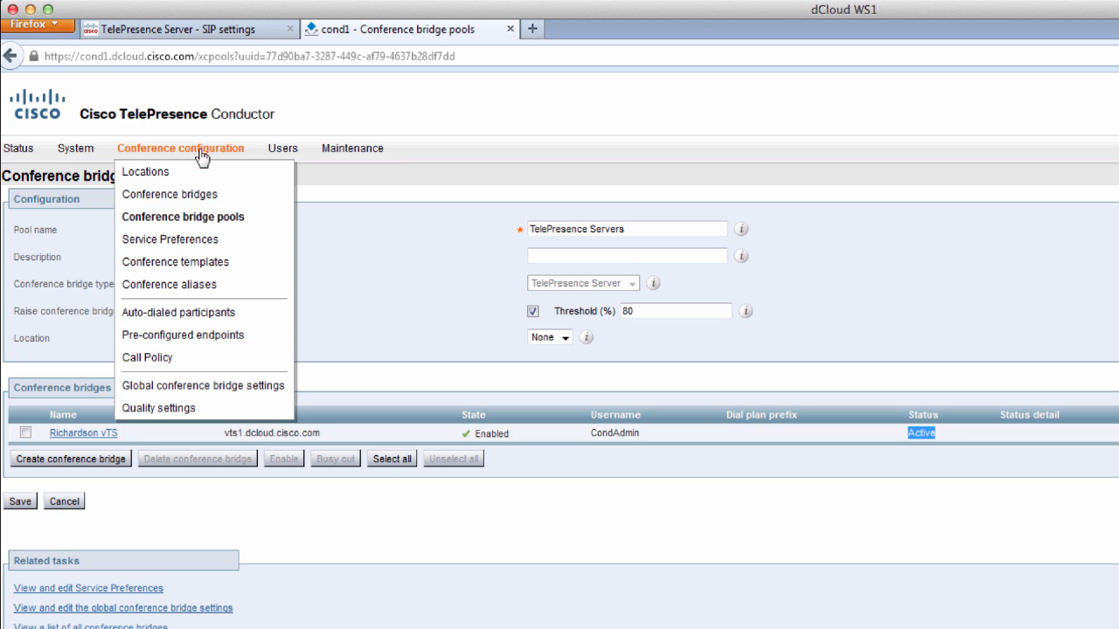
pyautogui.click(184, 245)
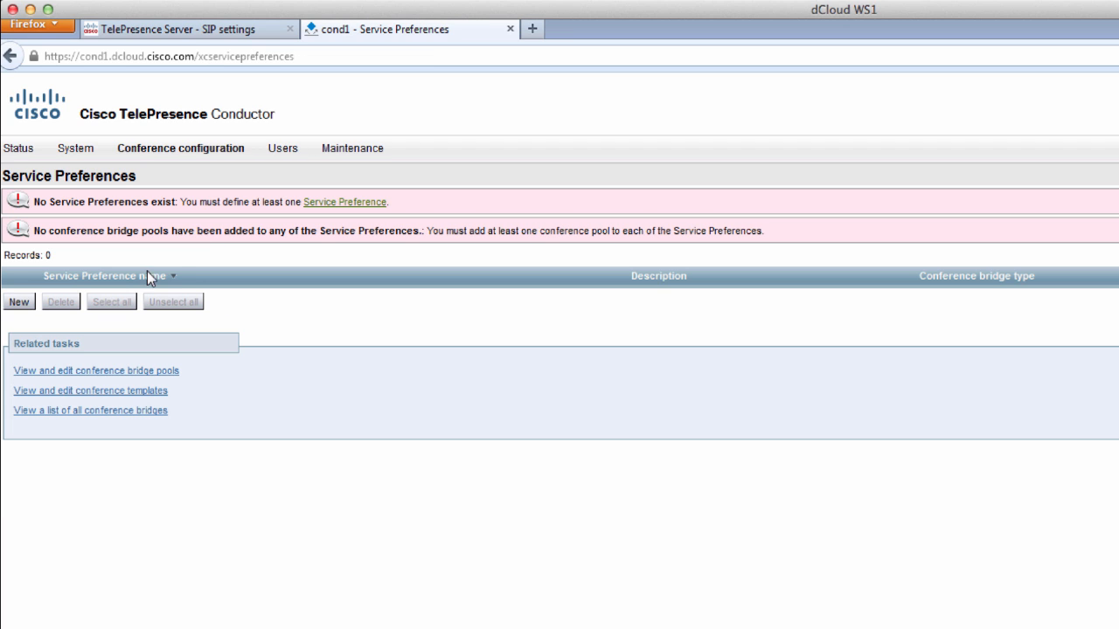
pyautogui.click(23, 303)
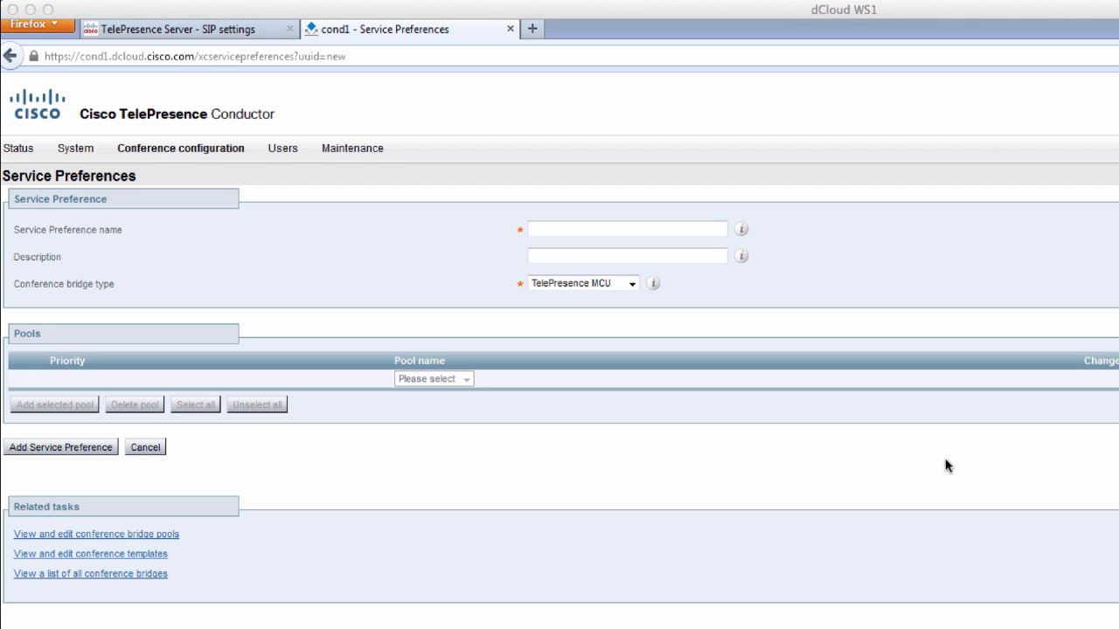
pyautogui.click(617, 230)
pyautogui.rightClick(618, 230)
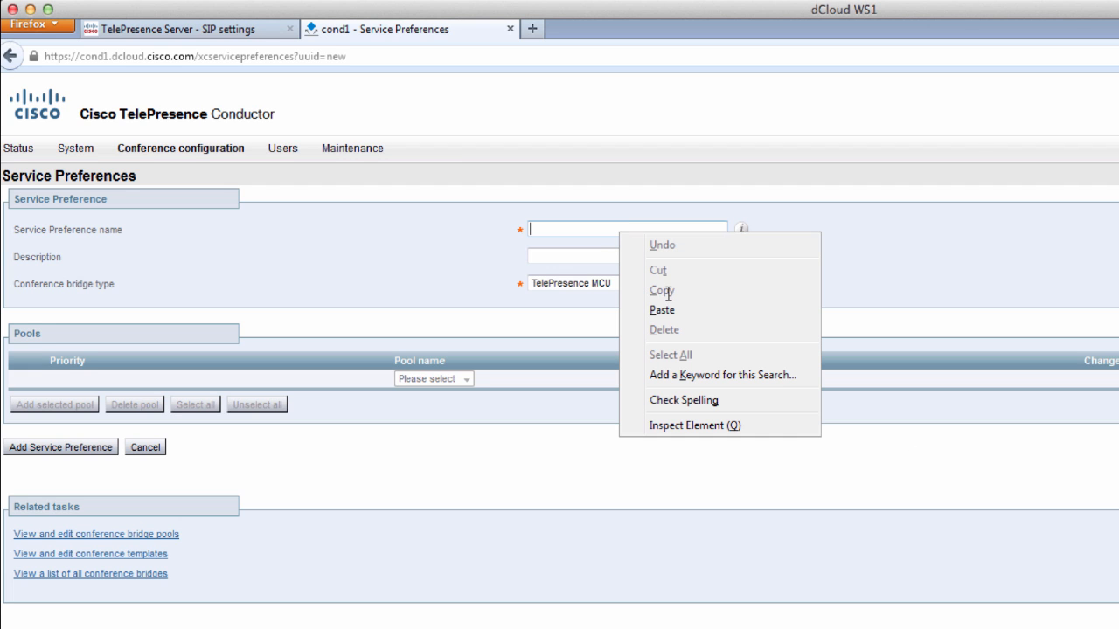
pyautogui.click(655, 307)
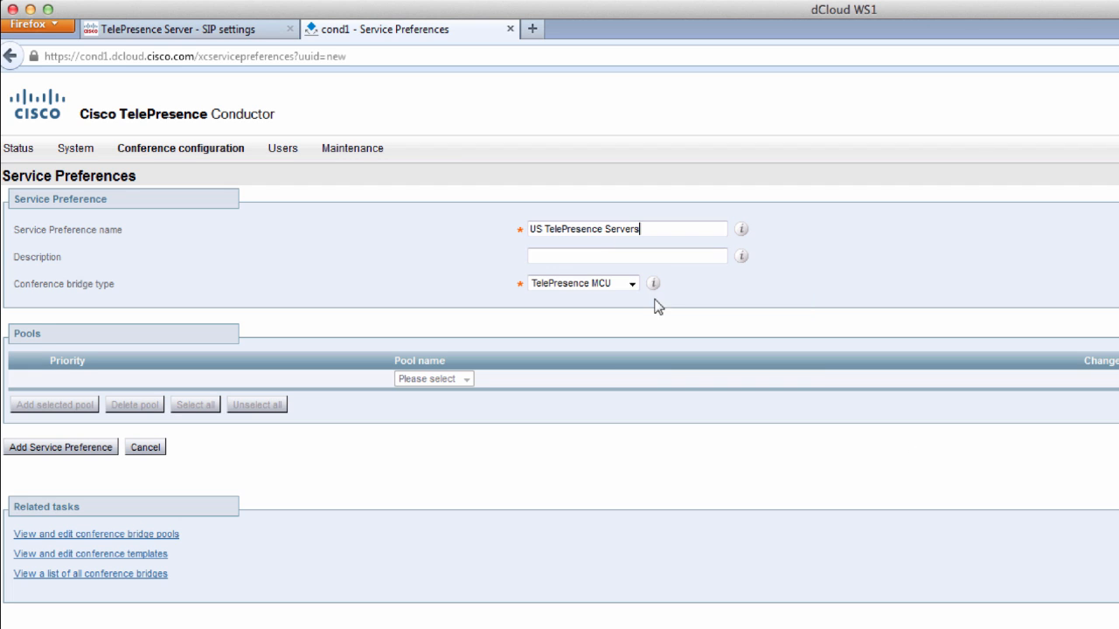
pyautogui.click(607, 283)
pyautogui.click(592, 317)
pyautogui.click(64, 451)
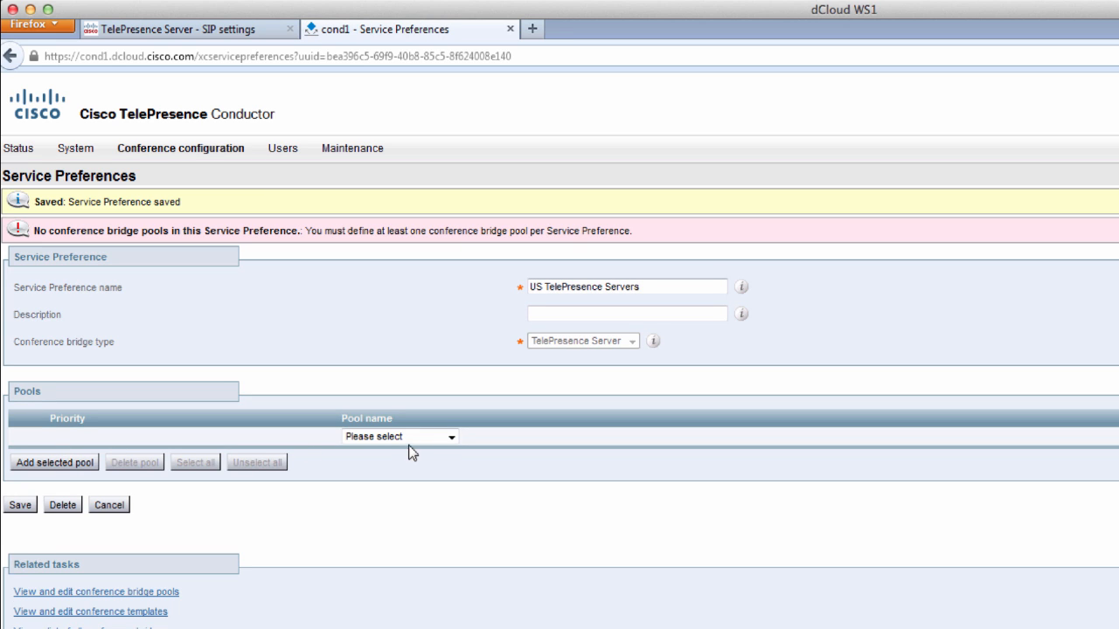
pyautogui.click(444, 441)
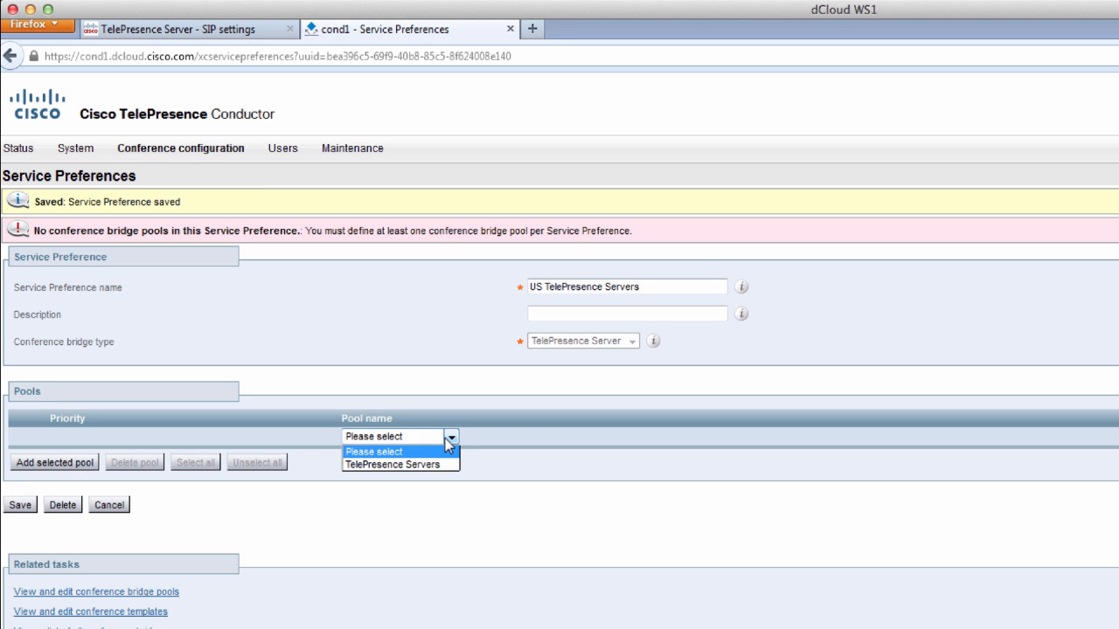
# - Assign the TelePresence Servers pool to the service preference and save it
pyautogui.click(407, 464)
pyautogui.click(19, 507)
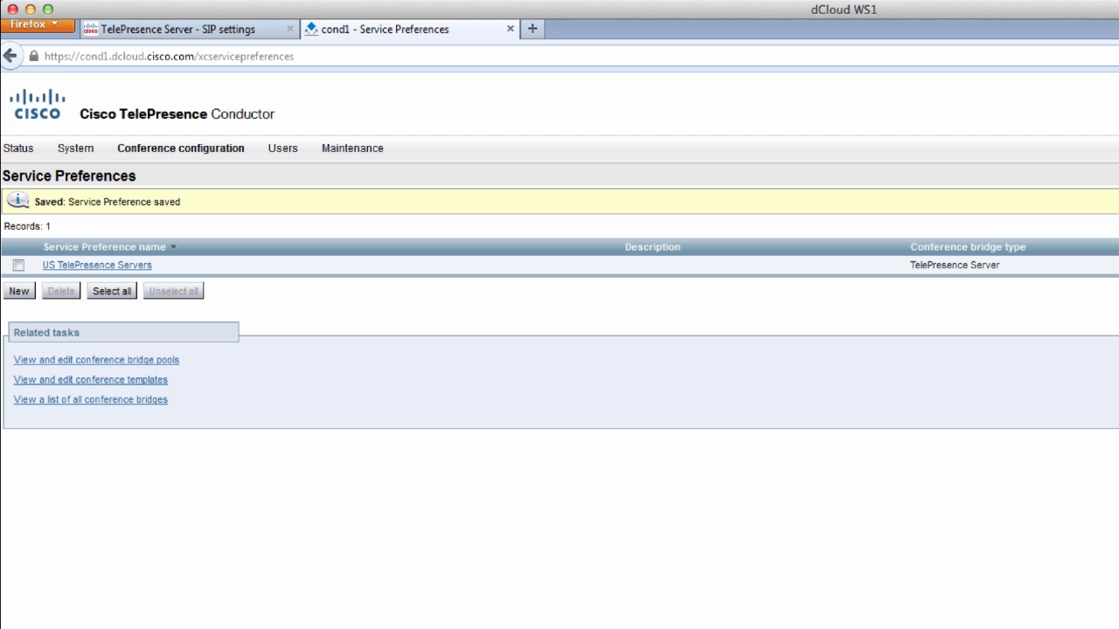
pyautogui.moveTo(192, 157)
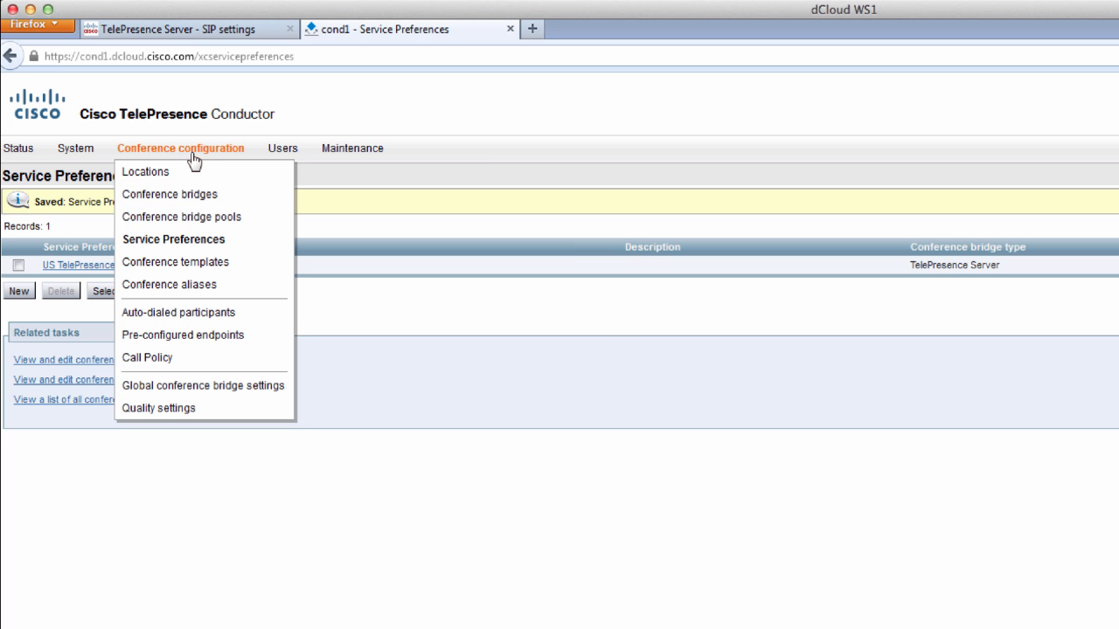
# - Start a conference template named 'Unified CM Instant Meeting' using the US TelePresence Servers preference
pyautogui.click(190, 265)
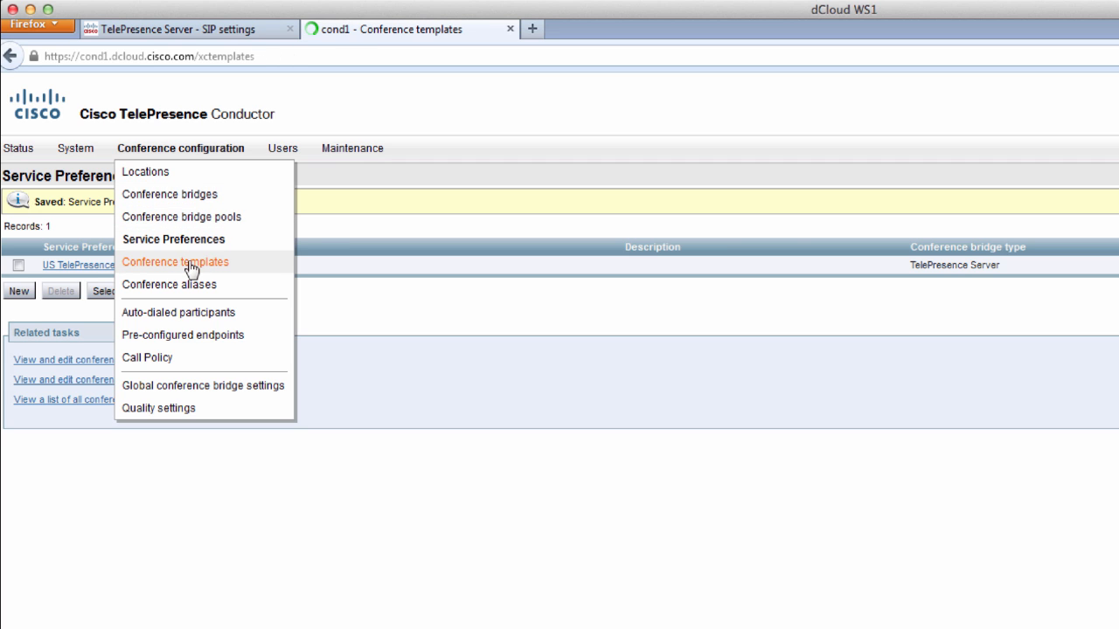
pyautogui.click(18, 275)
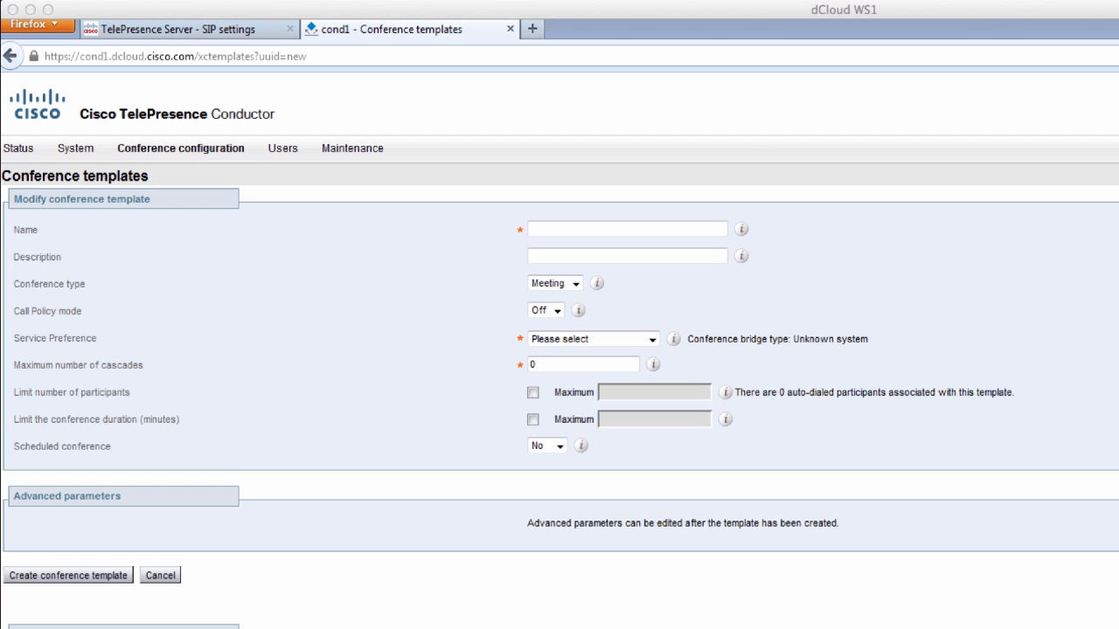
pyautogui.rightClick(614, 231)
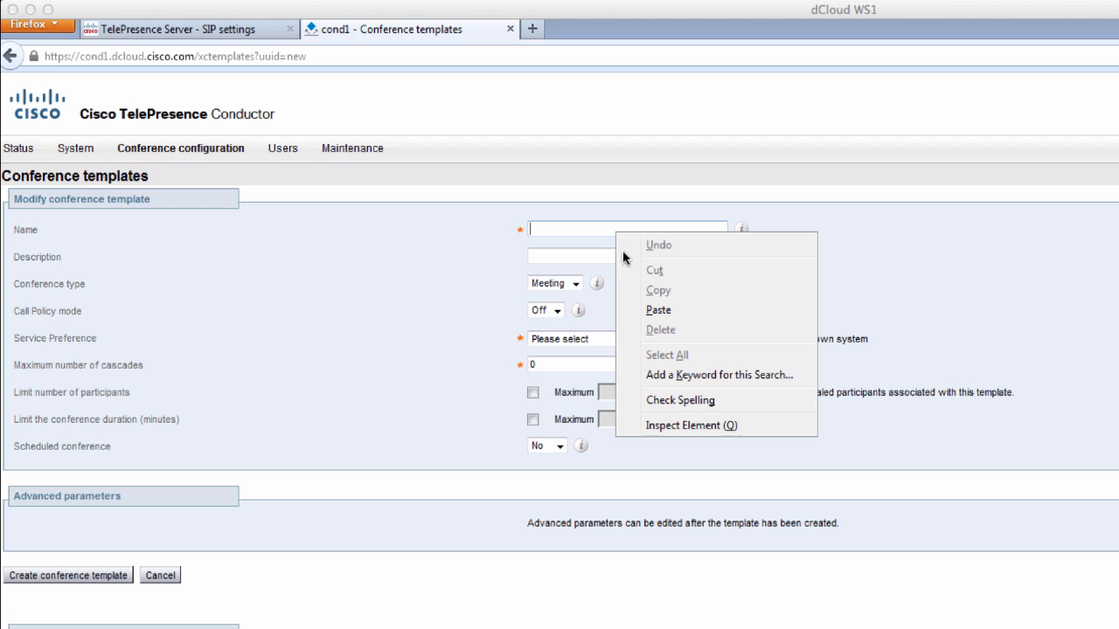
pyautogui.click(656, 311)
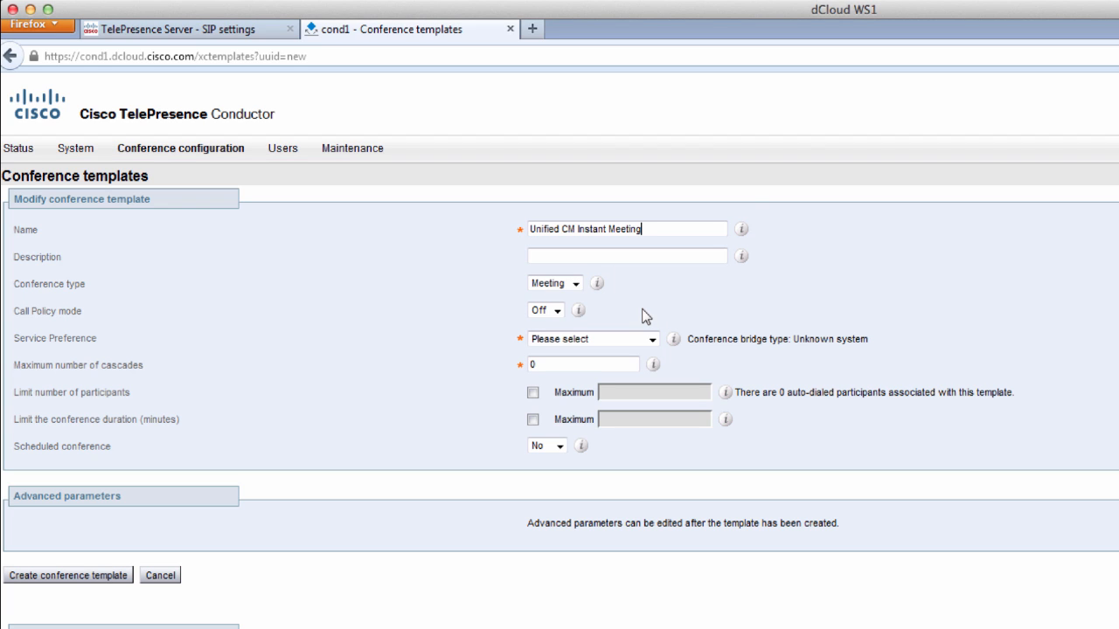
pyautogui.click(592, 339)
pyautogui.click(581, 367)
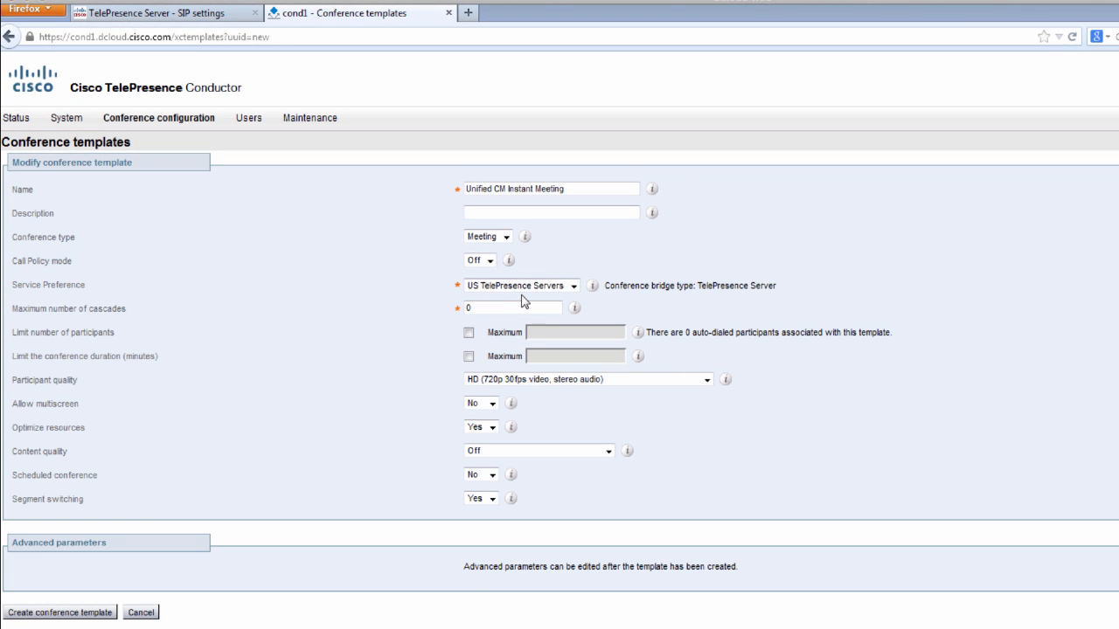
# - Keep HD participant quality, set content quality to 1280 x 720p 5fps, and create the template
pyautogui.click(531, 381)
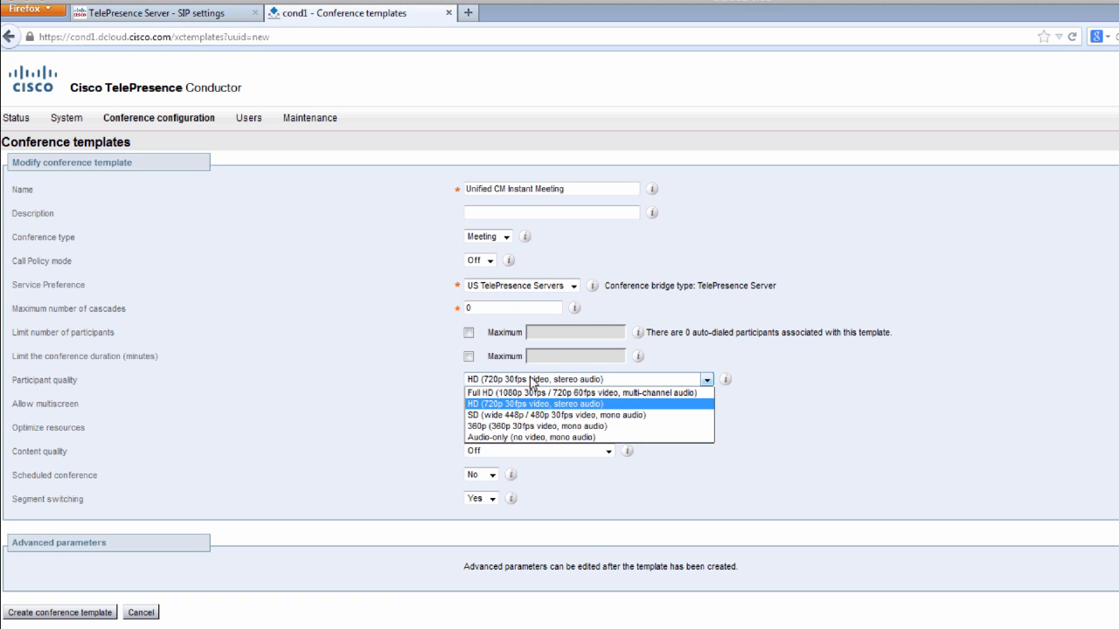
pyautogui.click(442, 379)
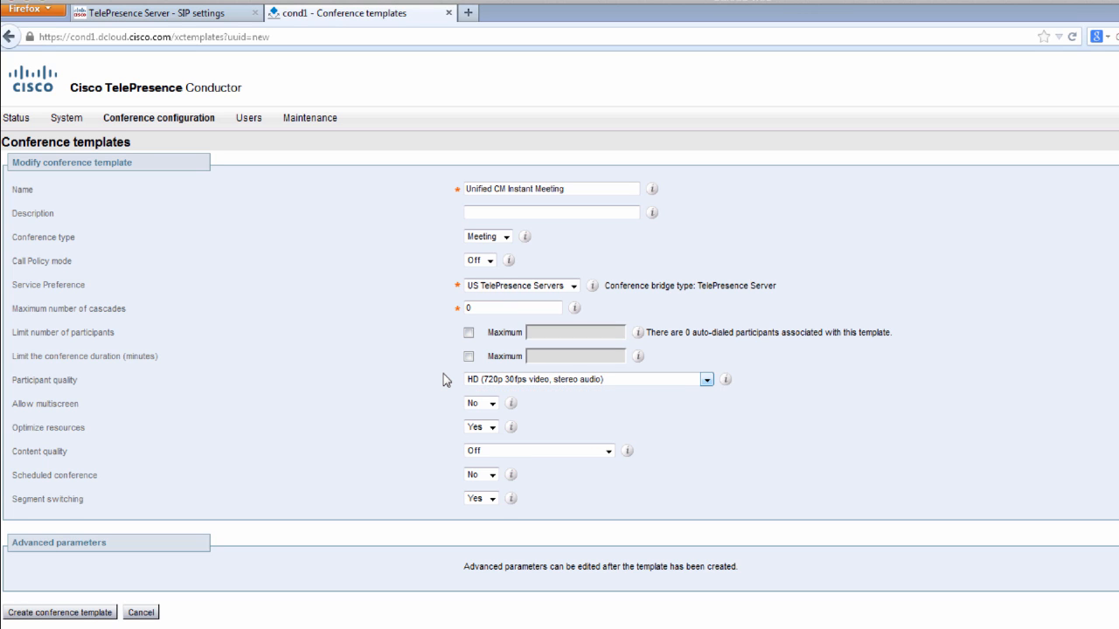
pyautogui.click(528, 454)
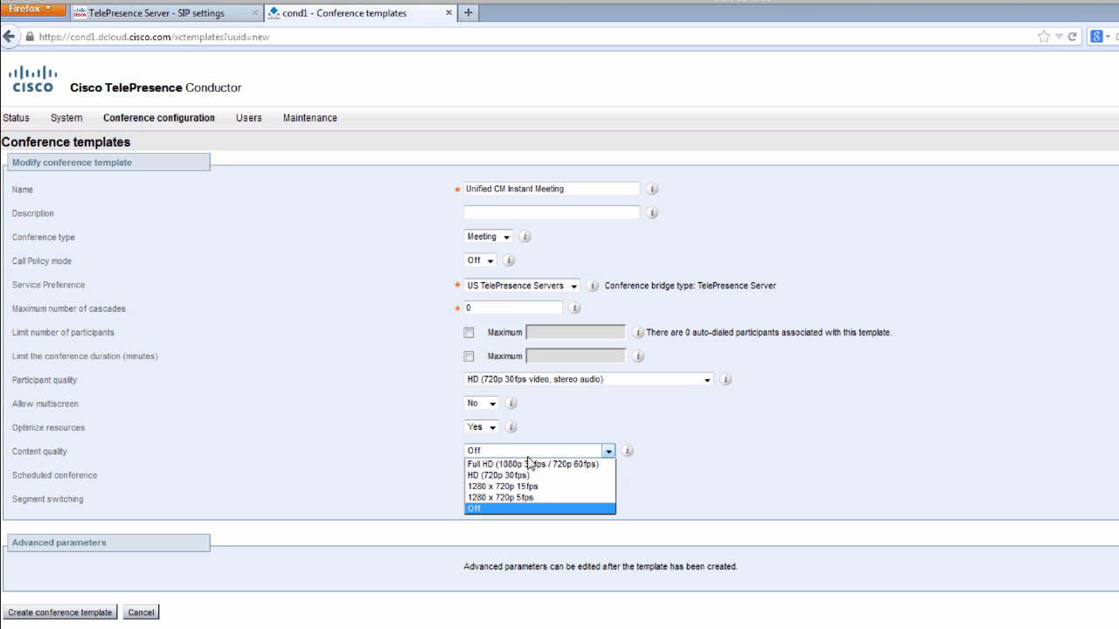
pyautogui.click(559, 497)
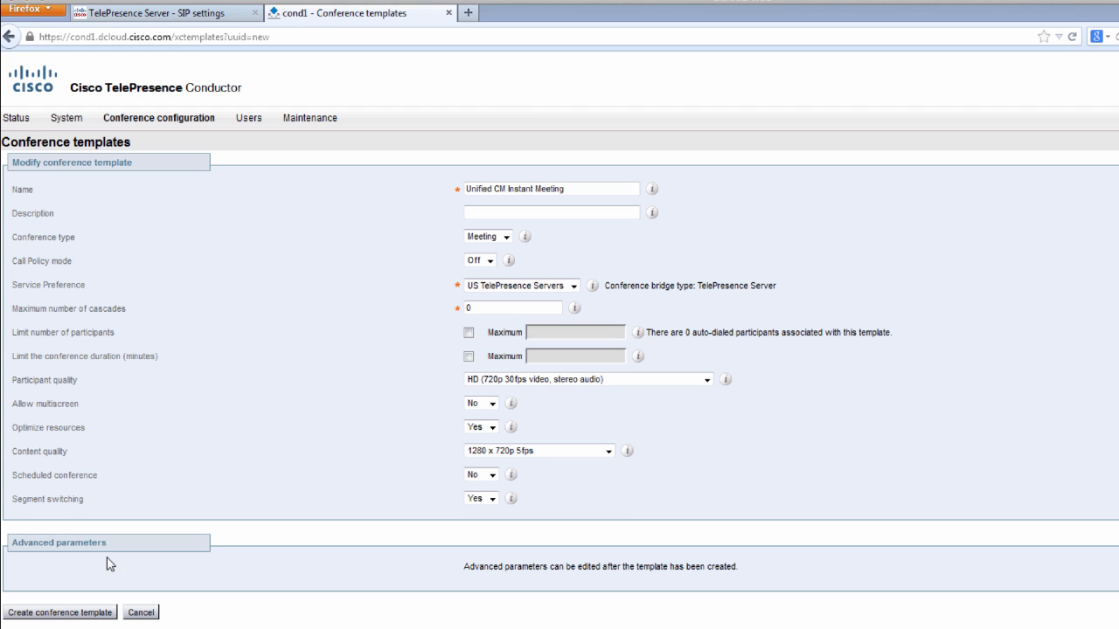
pyautogui.click(83, 616)
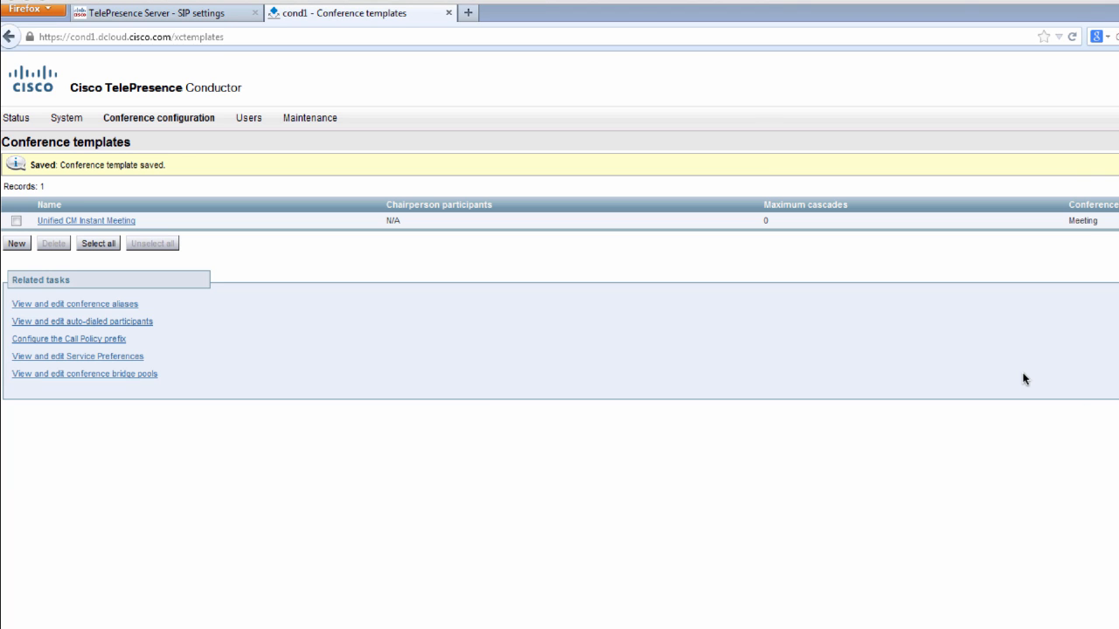
pyautogui.click(20, 245)
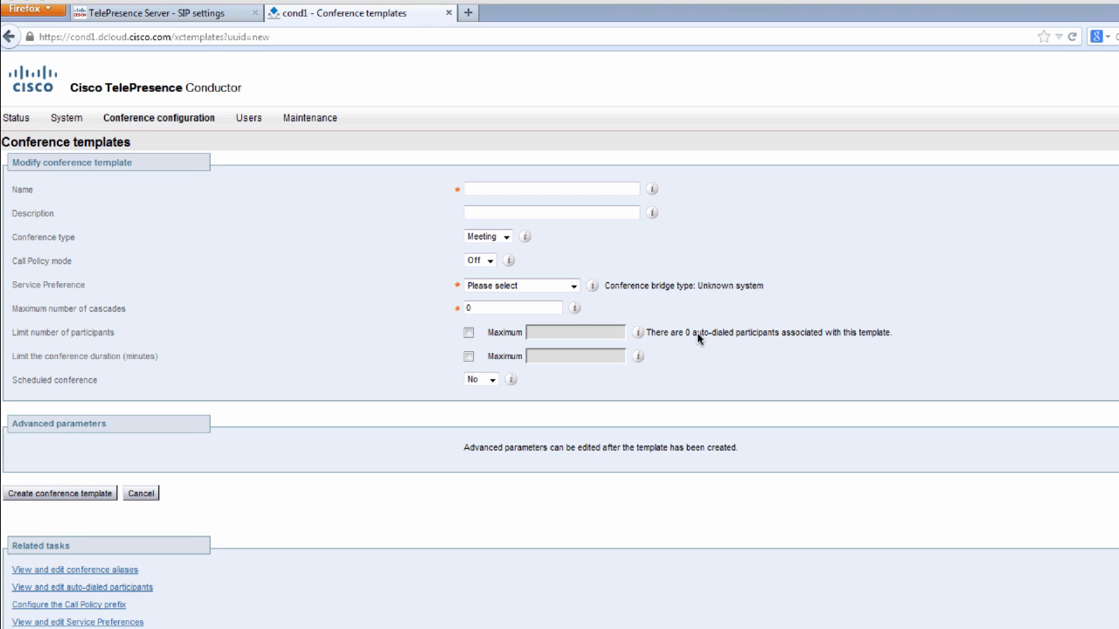
# - Create template 'Unified CM Permanent Meeting' with US TelePresence Servers and 1280 x 720p 5fps content
pyautogui.rightClick(514, 189)
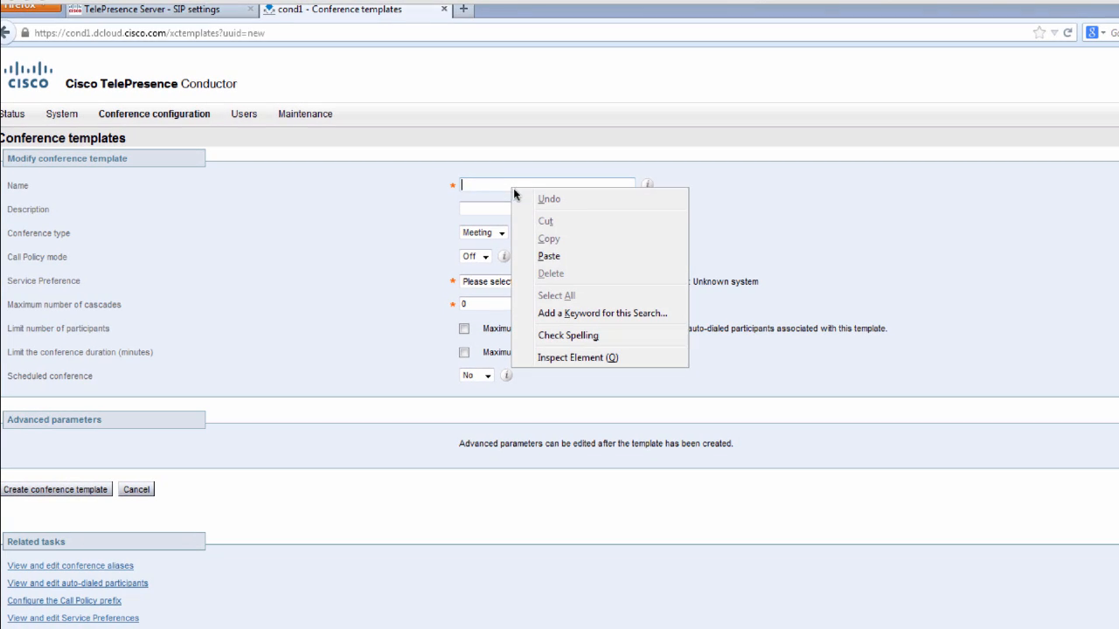
pyautogui.click(548, 255)
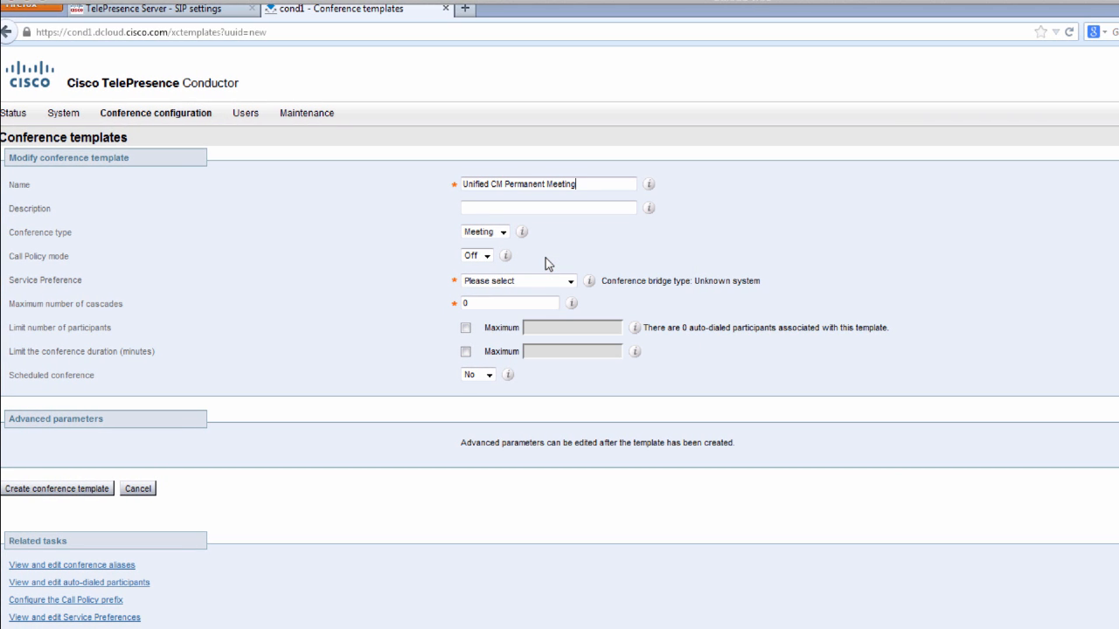
pyautogui.click(540, 280)
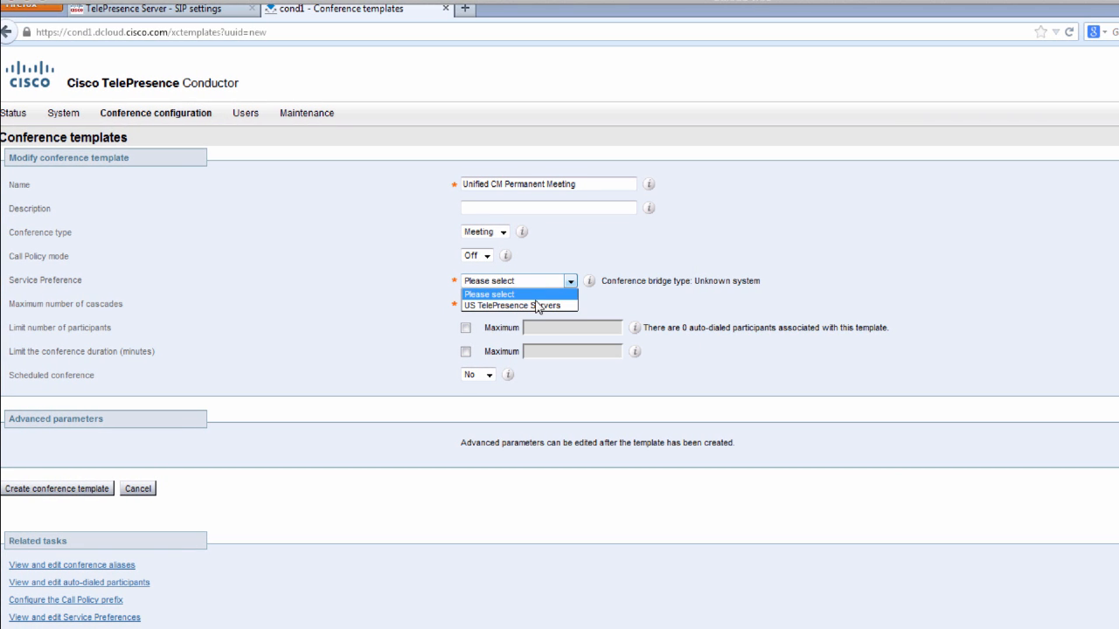
pyautogui.click(536, 305)
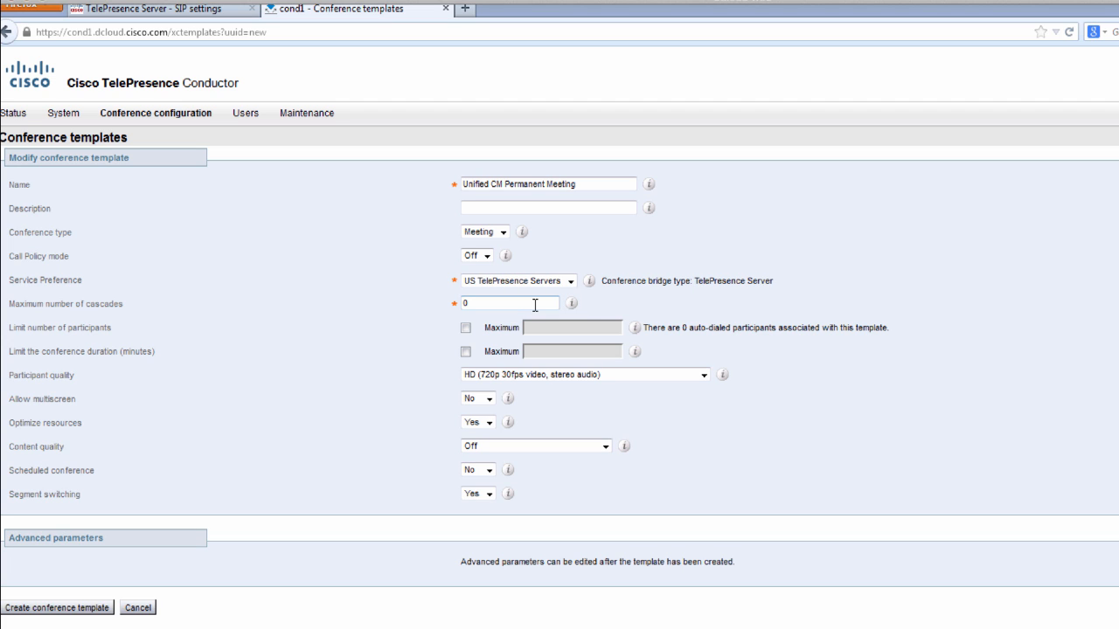
pyautogui.click(506, 451)
pyautogui.click(516, 493)
pyautogui.click(55, 612)
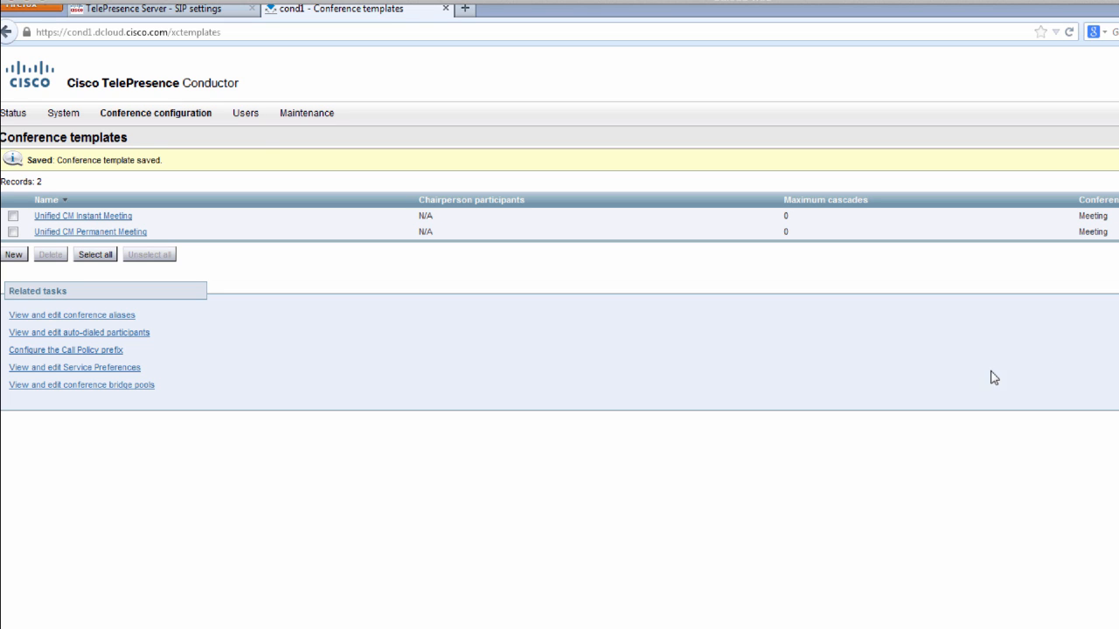
# - Start a new conference alias named 'Permanent Meeting Alias' with a description for 850XXXX numbers
pyautogui.moveTo(159, 123)
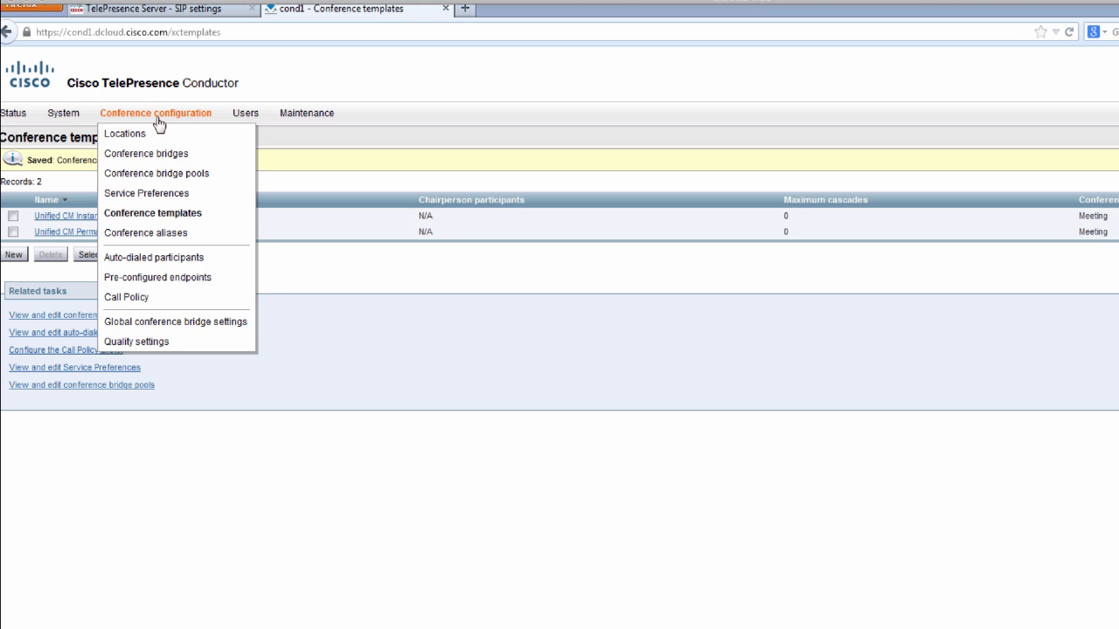
pyautogui.click(150, 234)
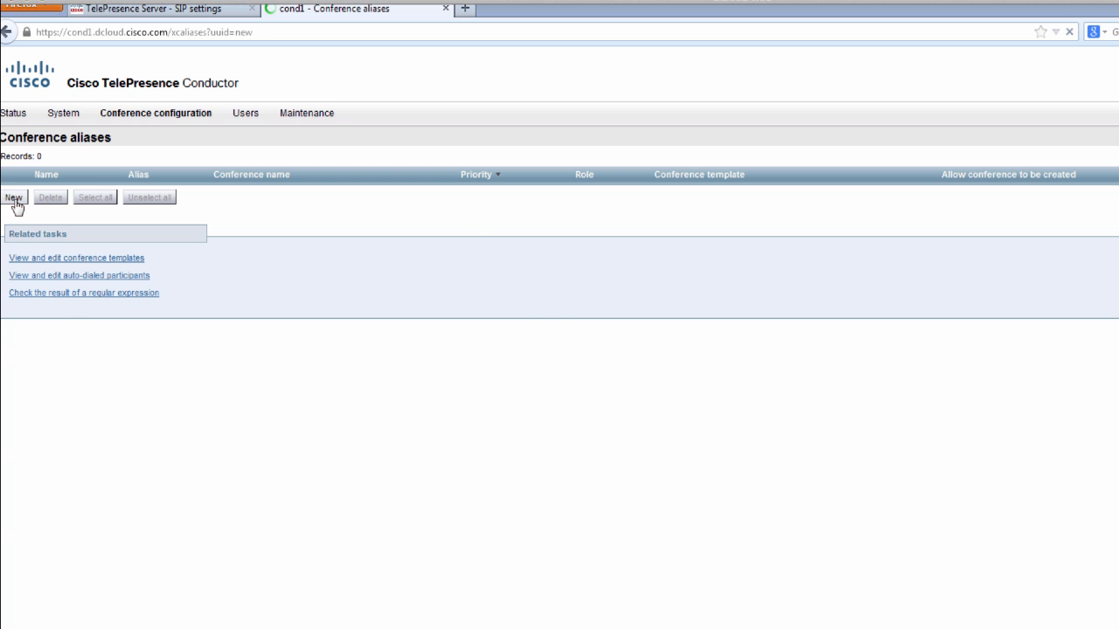
pyautogui.click(472, 181)
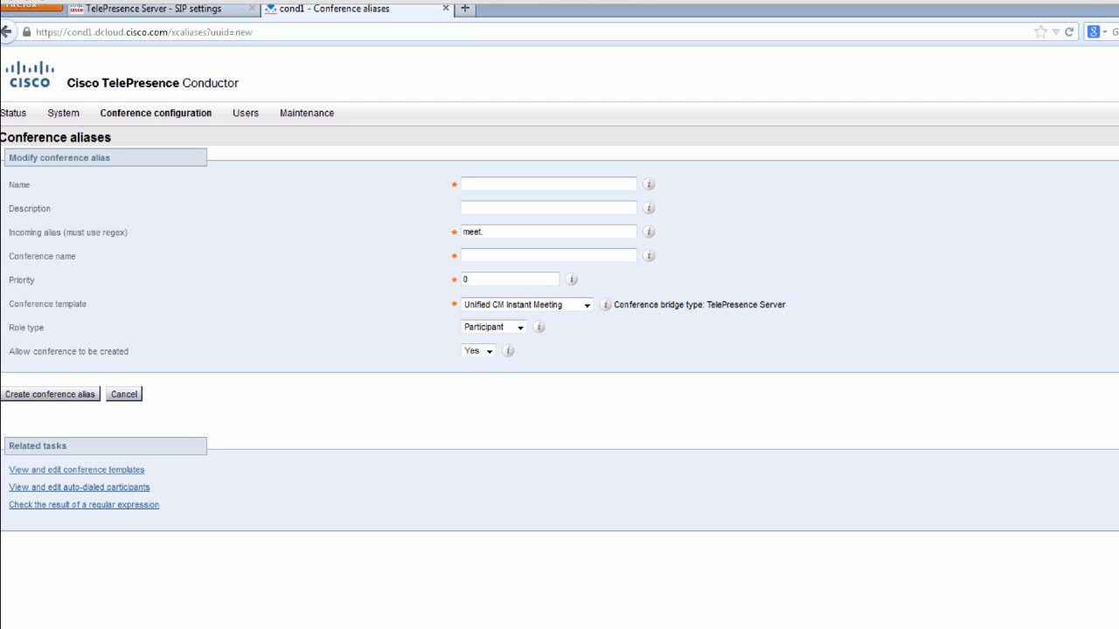
pyautogui.rightClick(493, 183)
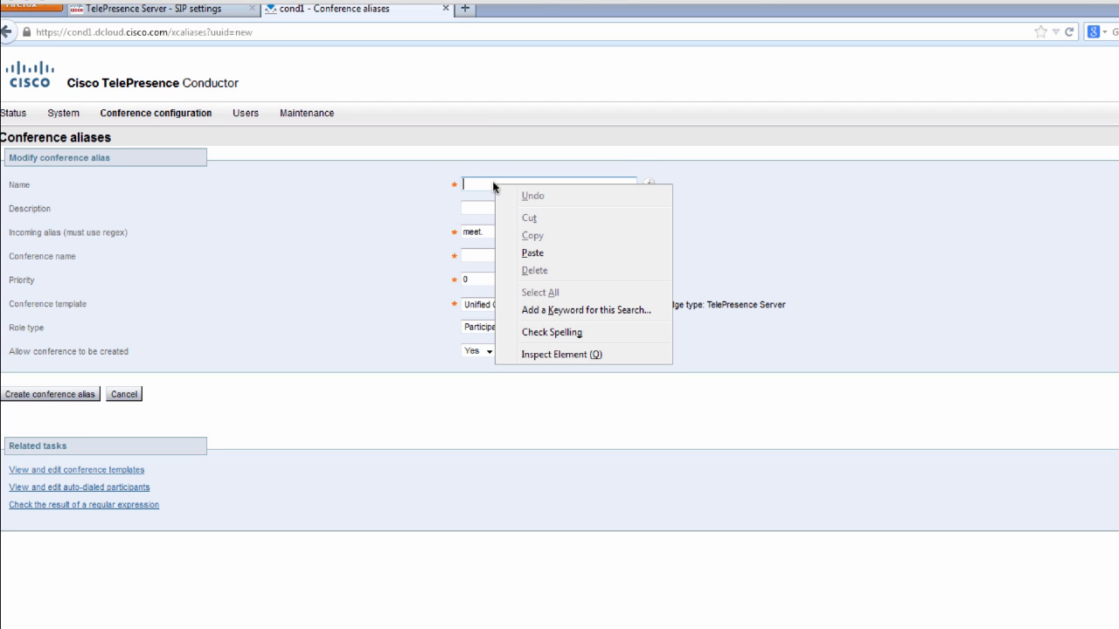
pyautogui.click(534, 253)
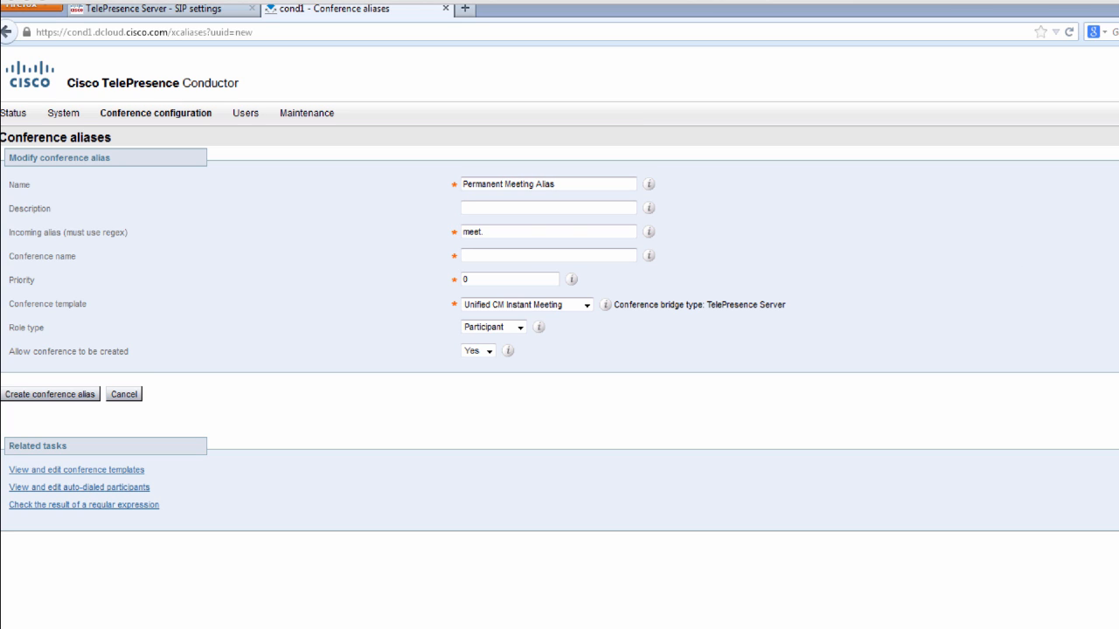
pyautogui.rightClick(506, 215)
pyautogui.click(542, 280)
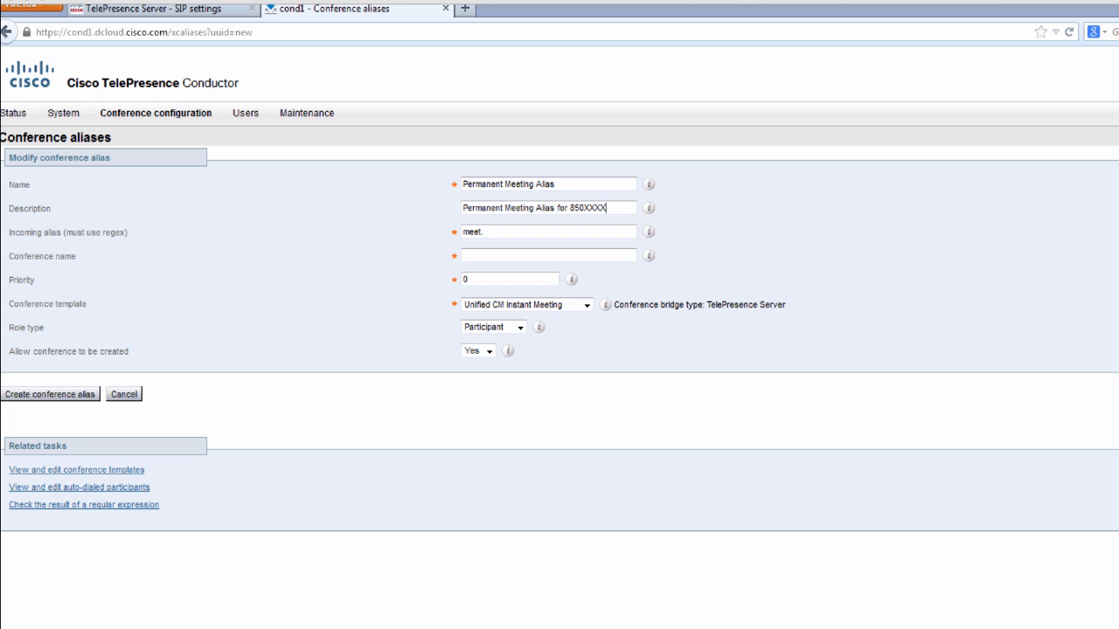
# - Set pattern (850....)@.*, conference name \1.permanent.meeting and the Unified CM Permanent Meeting template, then save
pyautogui.click(491, 232)
pyautogui.hotkey('ctrl', 'a')
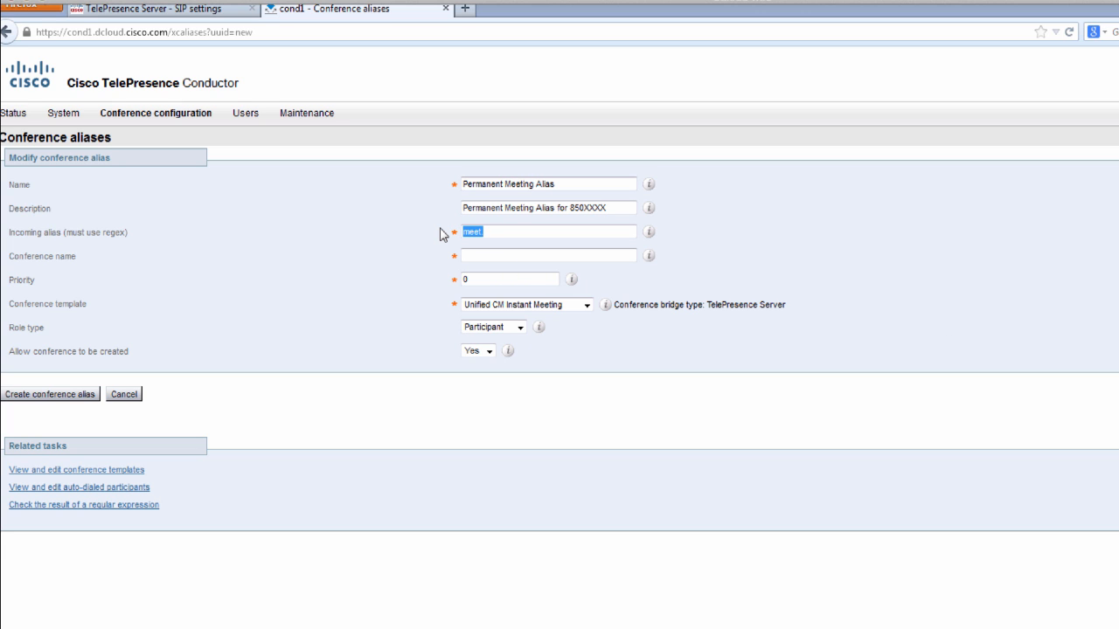
pyautogui.write('(850....)@.*')
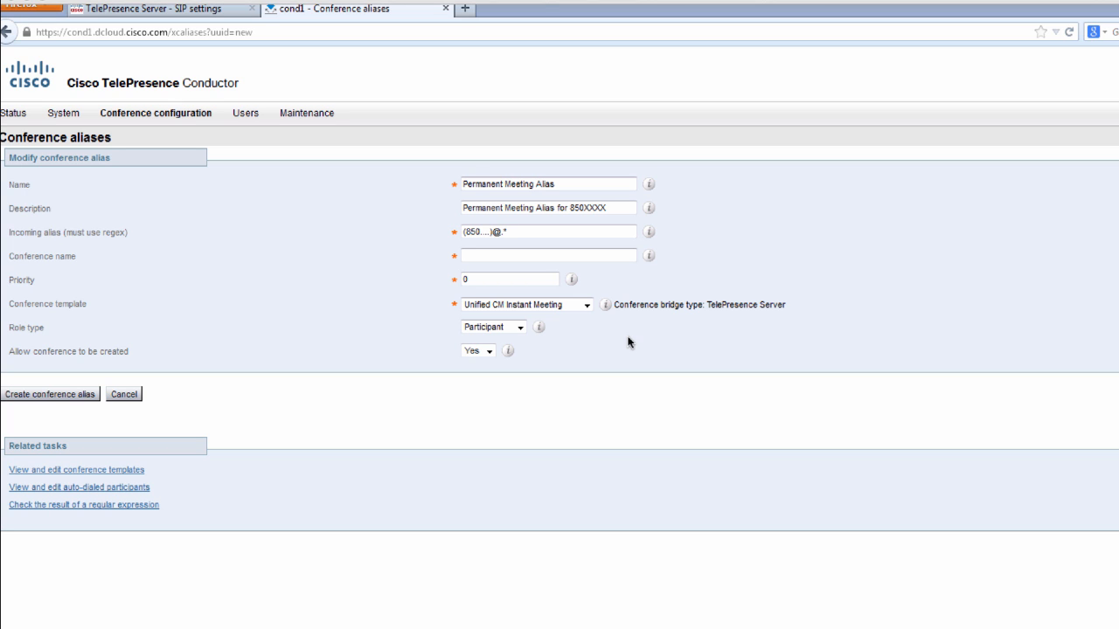
pyautogui.rightClick(501, 259)
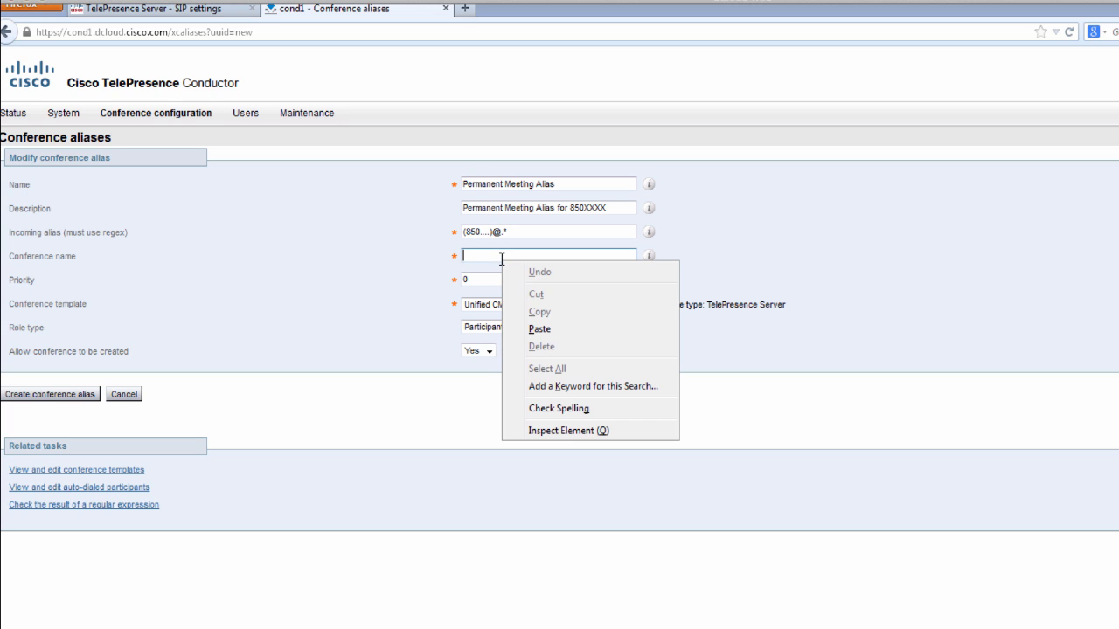
pyautogui.click(539, 330)
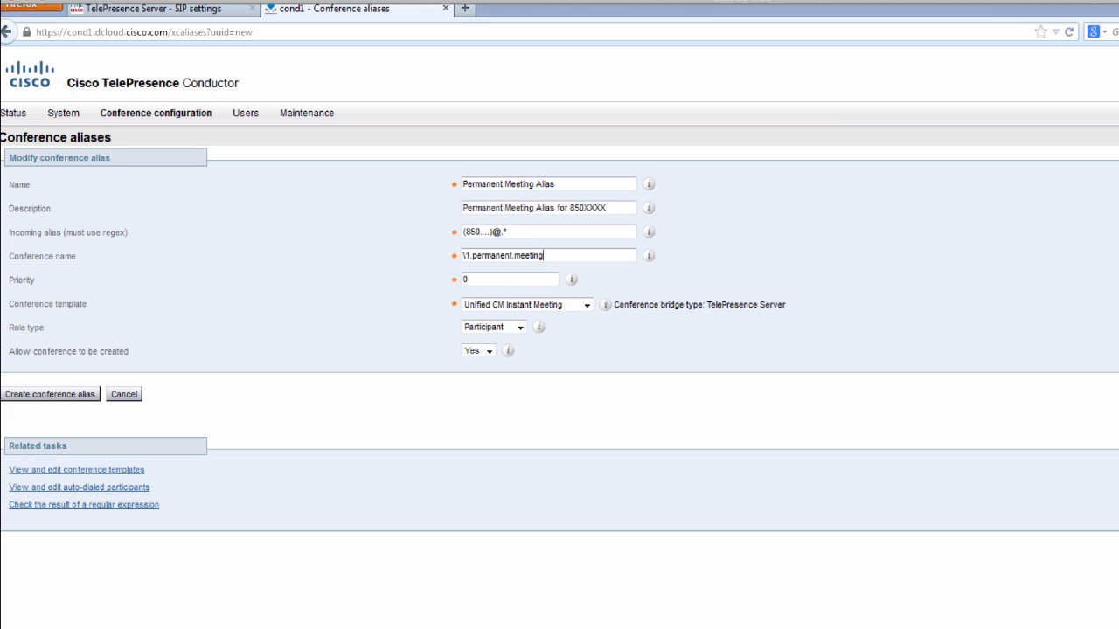
pyautogui.click(535, 306)
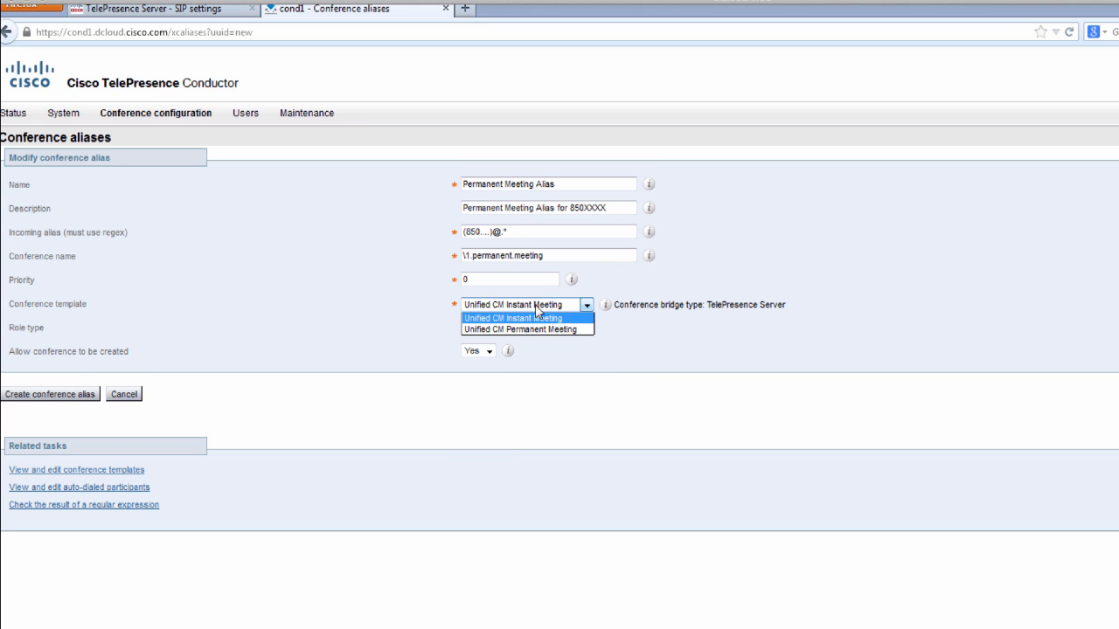
pyautogui.click(536, 330)
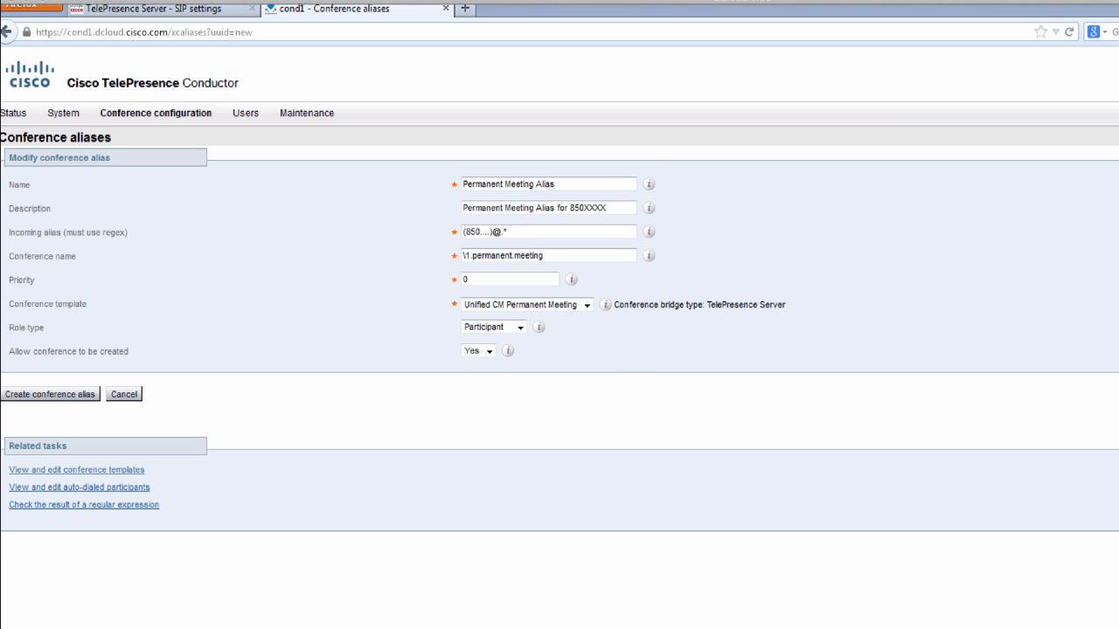
pyautogui.click(47, 398)
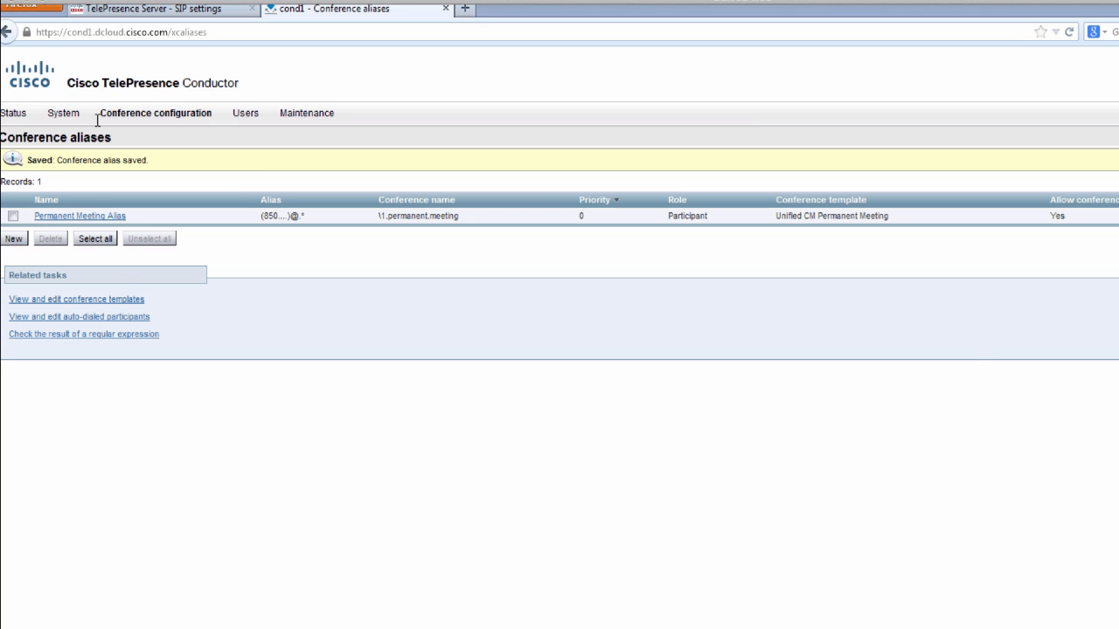
# - Start a new location named 'Texas Unified CM' with its description and conference type Both
pyautogui.moveTo(146, 121)
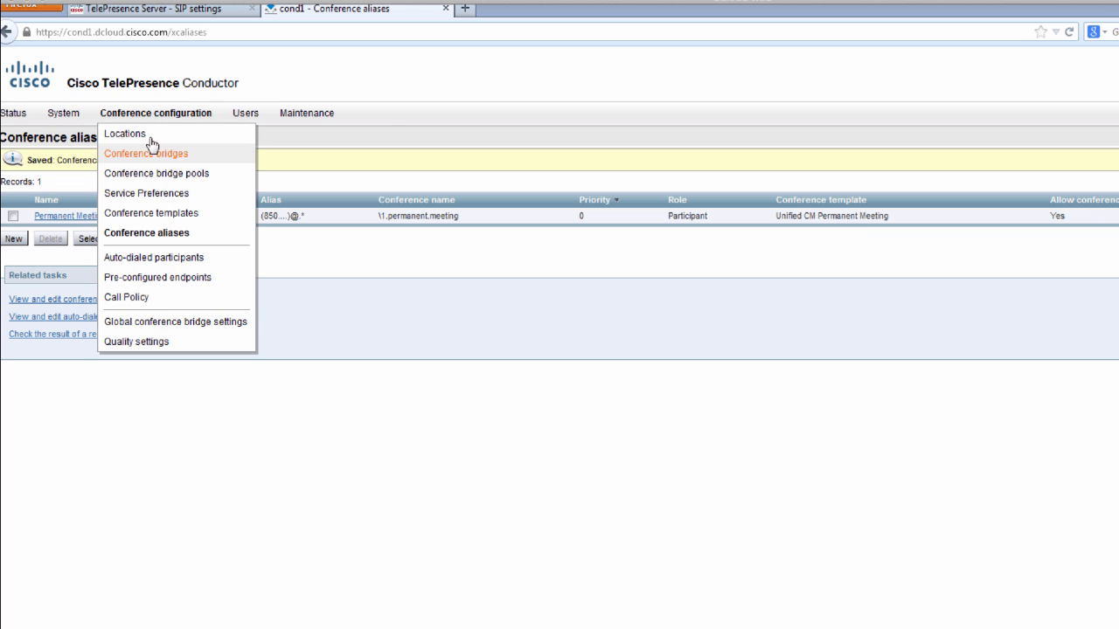
pyautogui.click(150, 139)
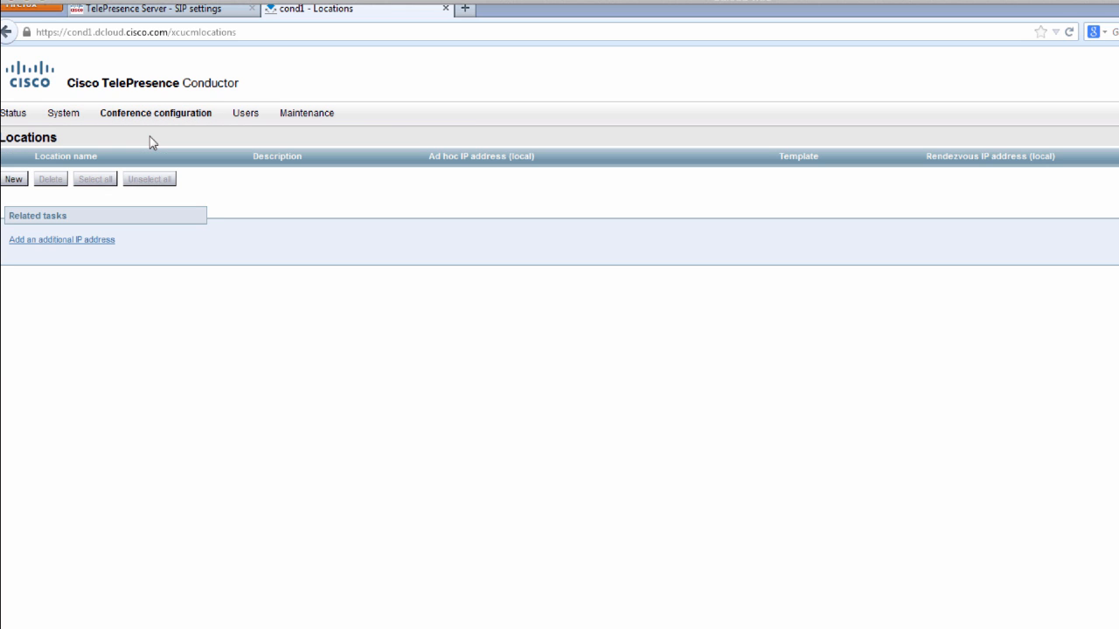
pyautogui.click(13, 181)
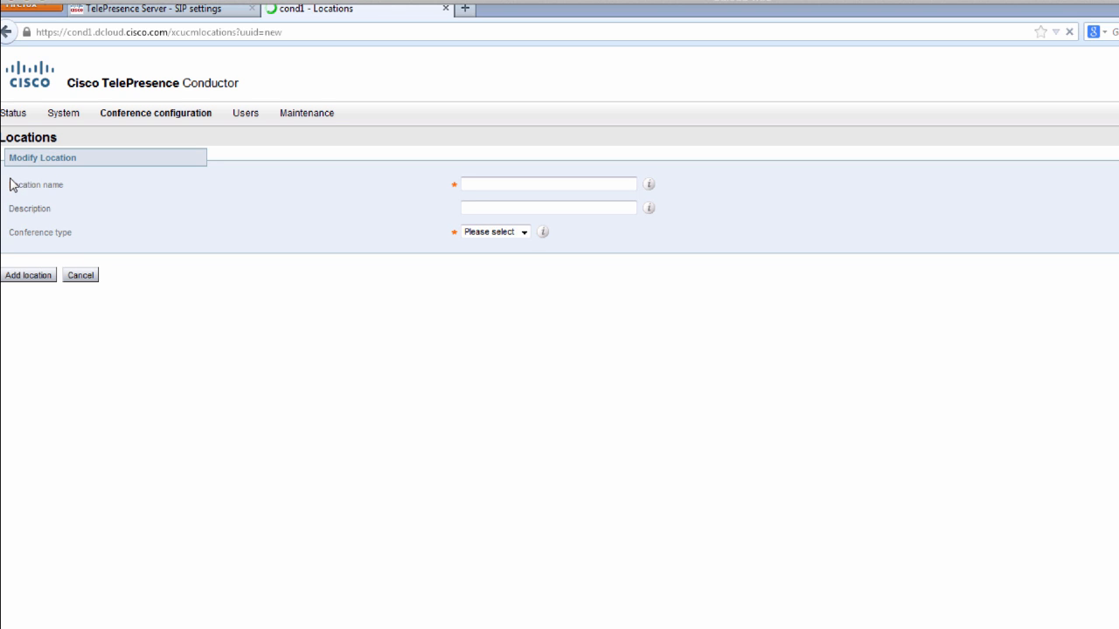
pyautogui.click(479, 184)
pyautogui.write('Texas')
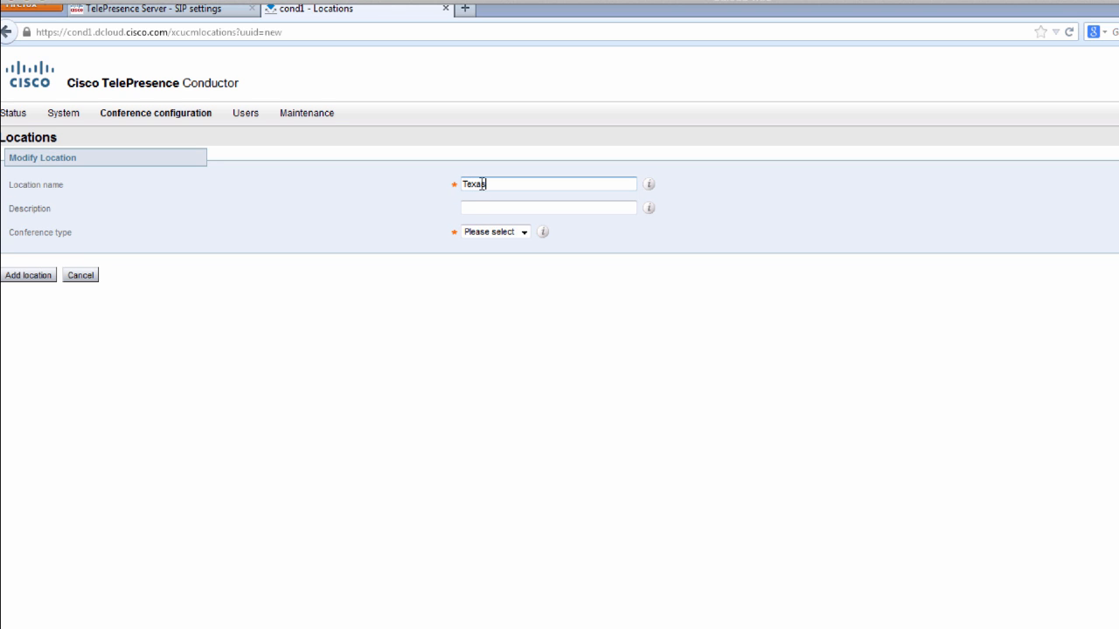
pyautogui.write(' Unified CM')
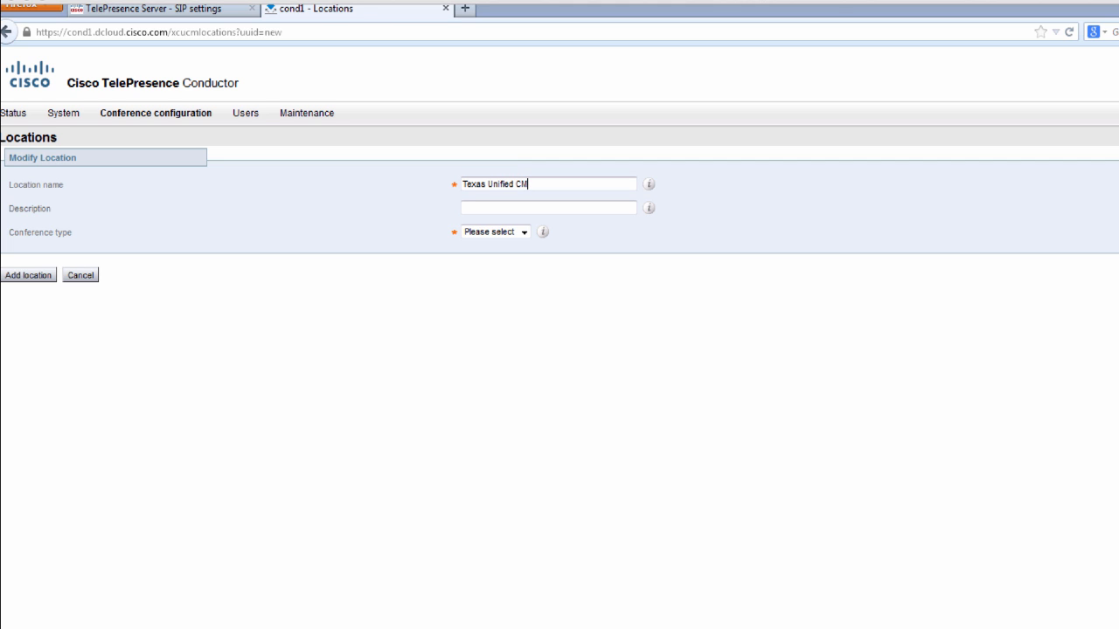
pyautogui.click(530, 209)
pyautogui.rightClick(540, 211)
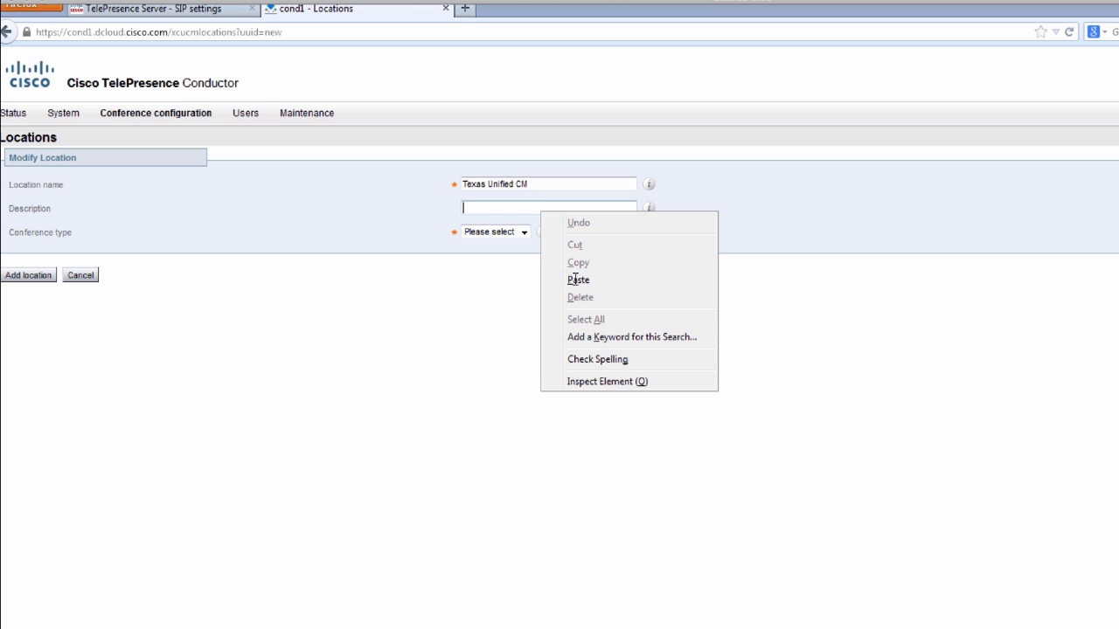
pyautogui.click(577, 281)
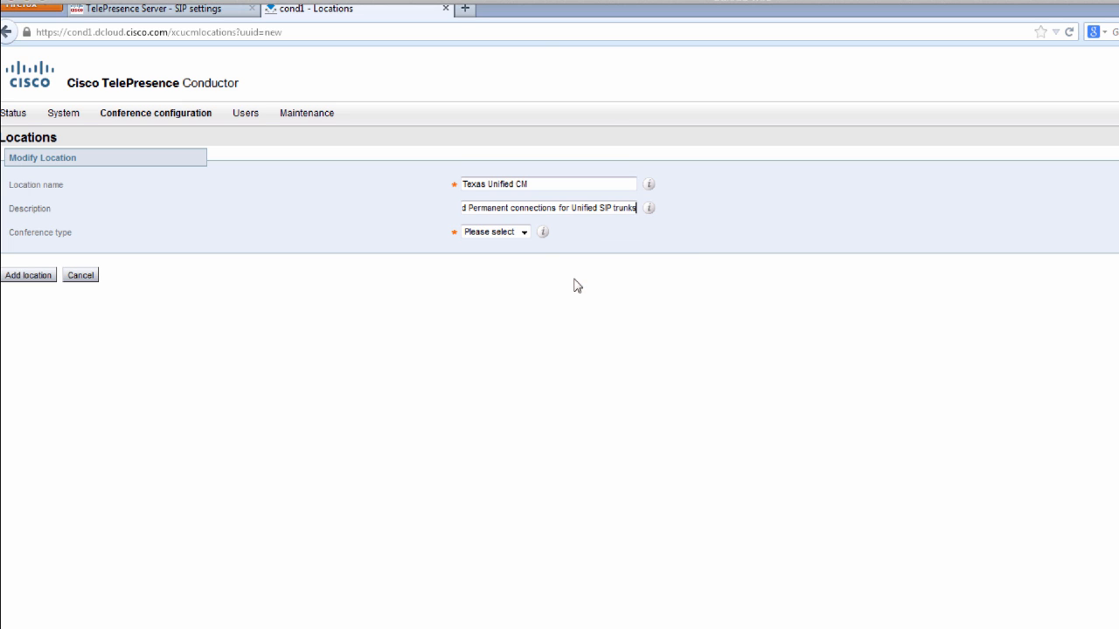
pyautogui.click(525, 233)
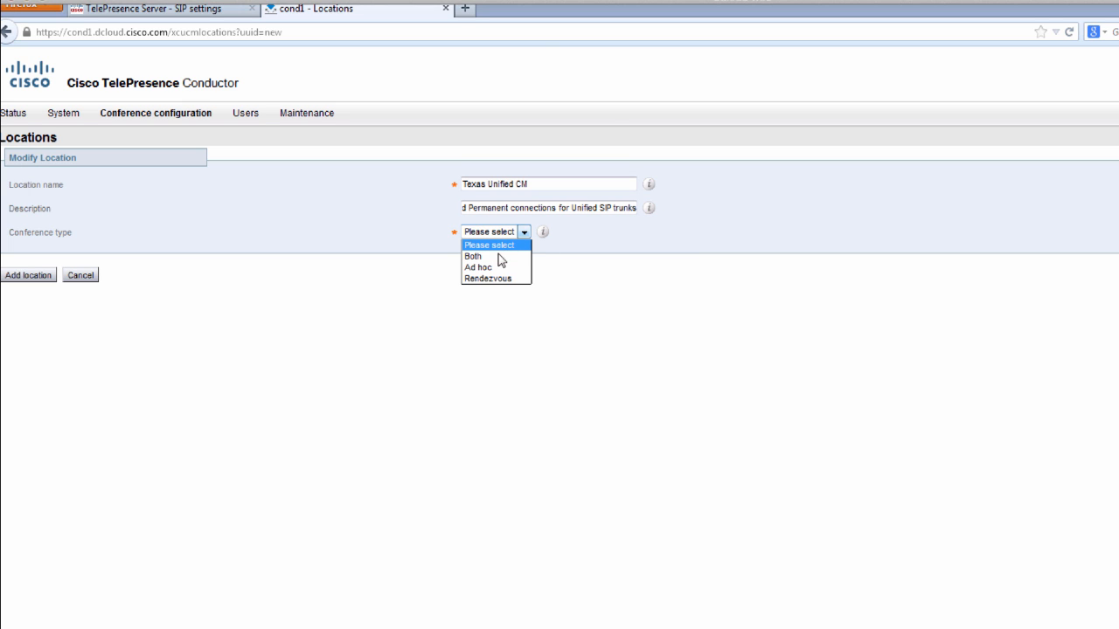
pyautogui.click(501, 259)
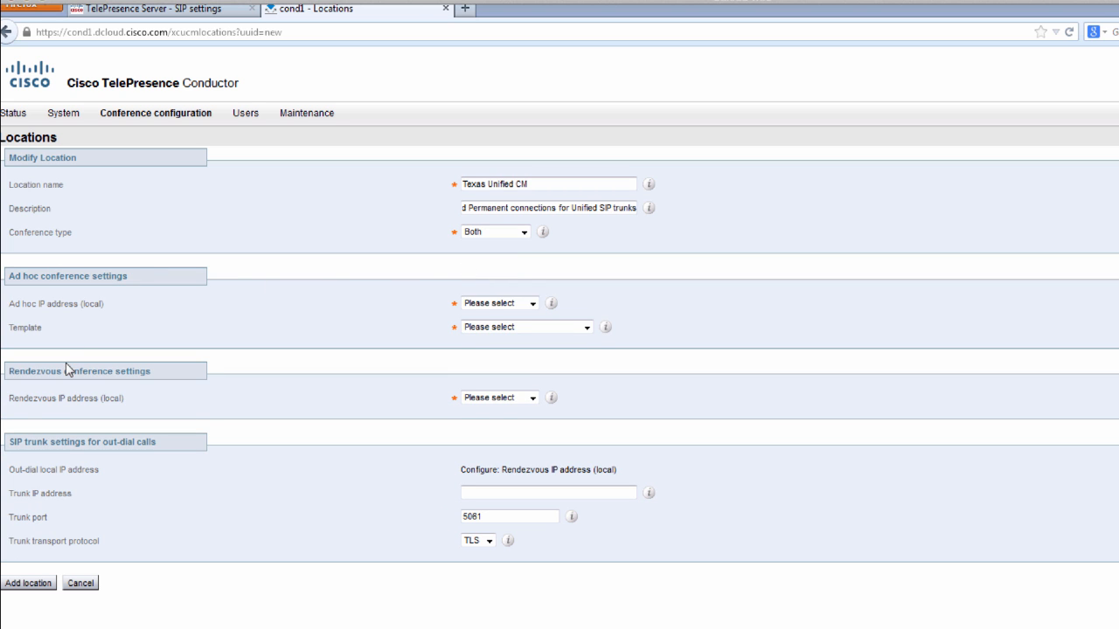
# - Set ad hoc IP 198.18.133.207 with Instant Meeting template, rendezvous IP 198.18.133.208, trunk 198.18.133.3, and save
pyautogui.click(523, 305)
pyautogui.click(516, 329)
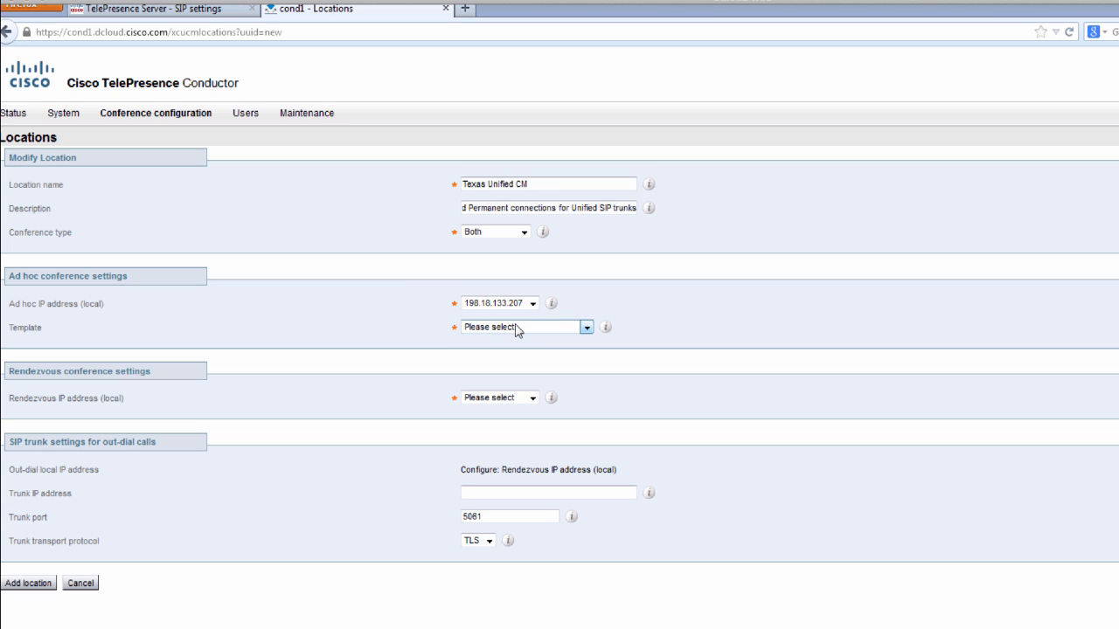
pyautogui.click(516, 329)
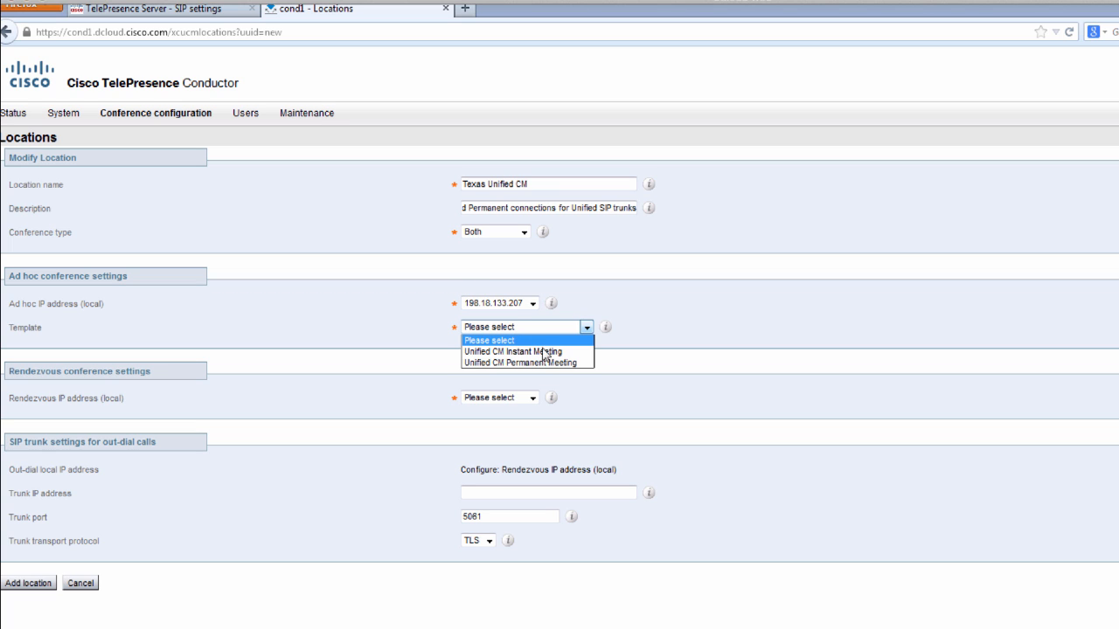
pyautogui.click(551, 352)
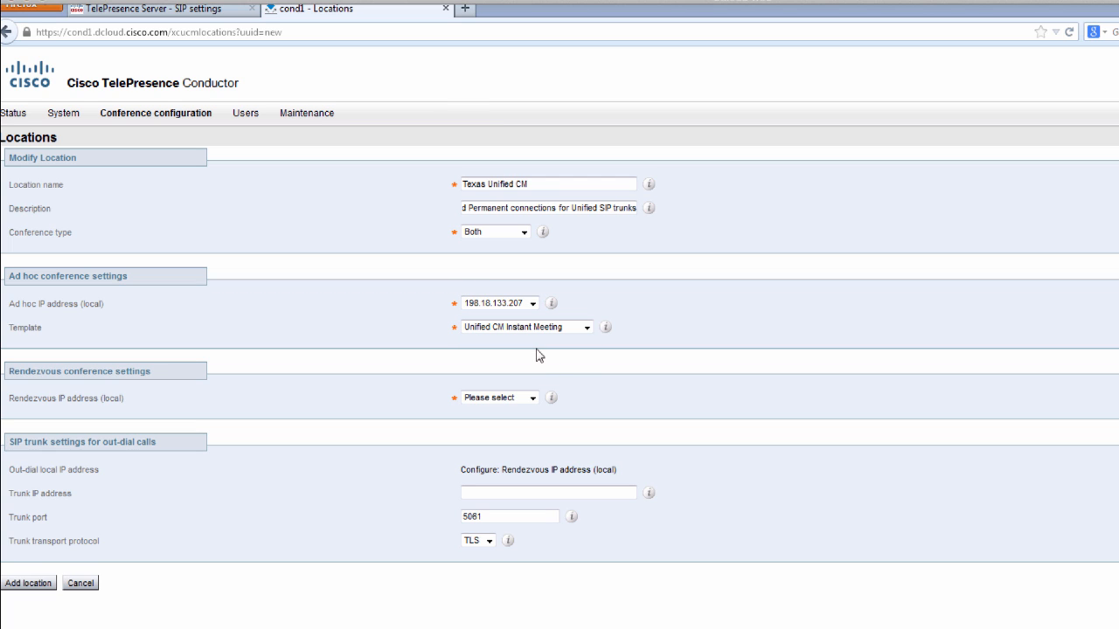
pyautogui.click(516, 399)
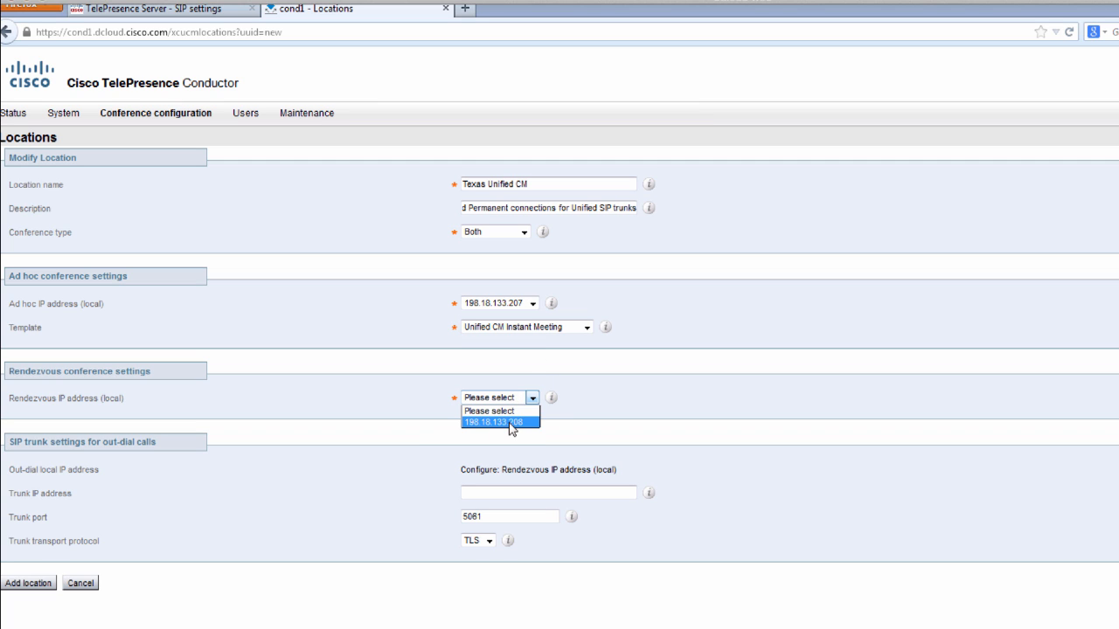
pyautogui.click(518, 423)
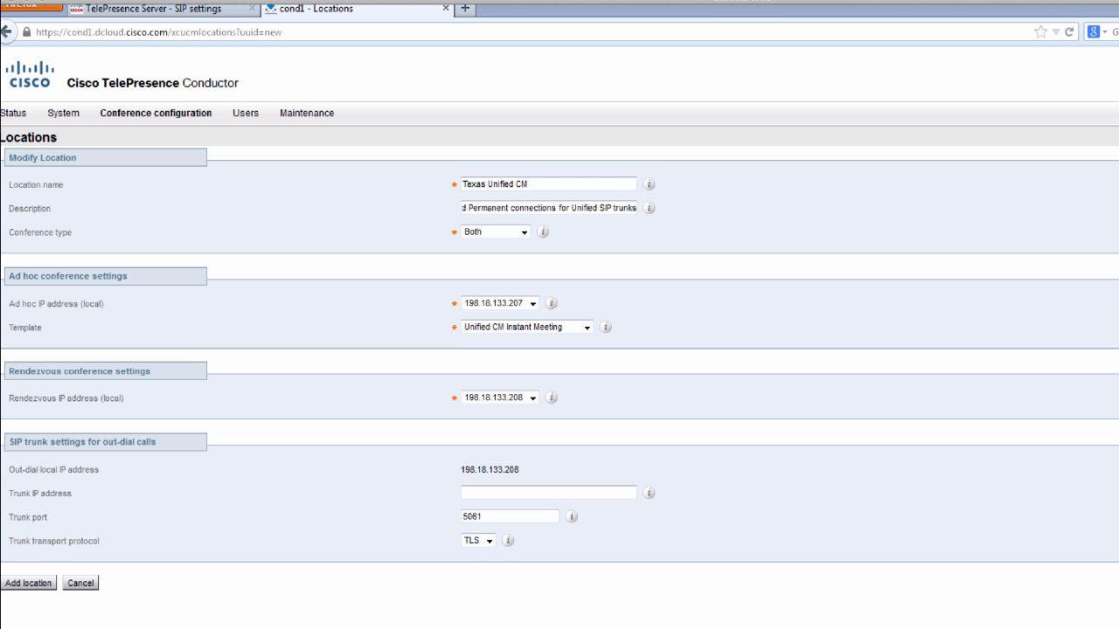
pyautogui.click(485, 492)
pyautogui.write('19')
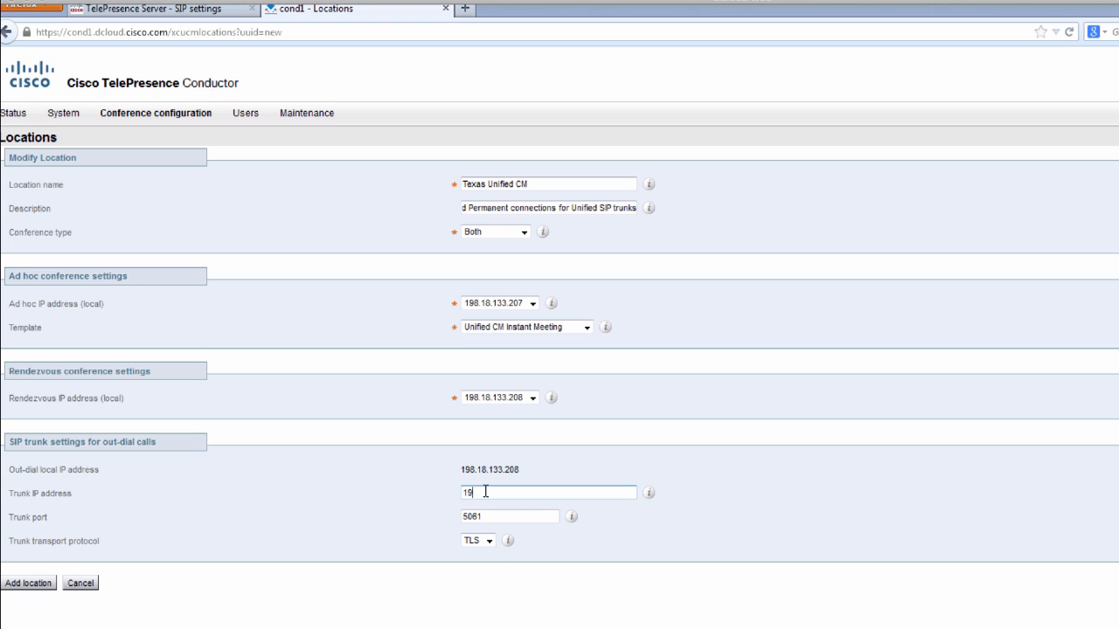
pyautogui.write('8.18.133.3')
pyautogui.click(35, 588)
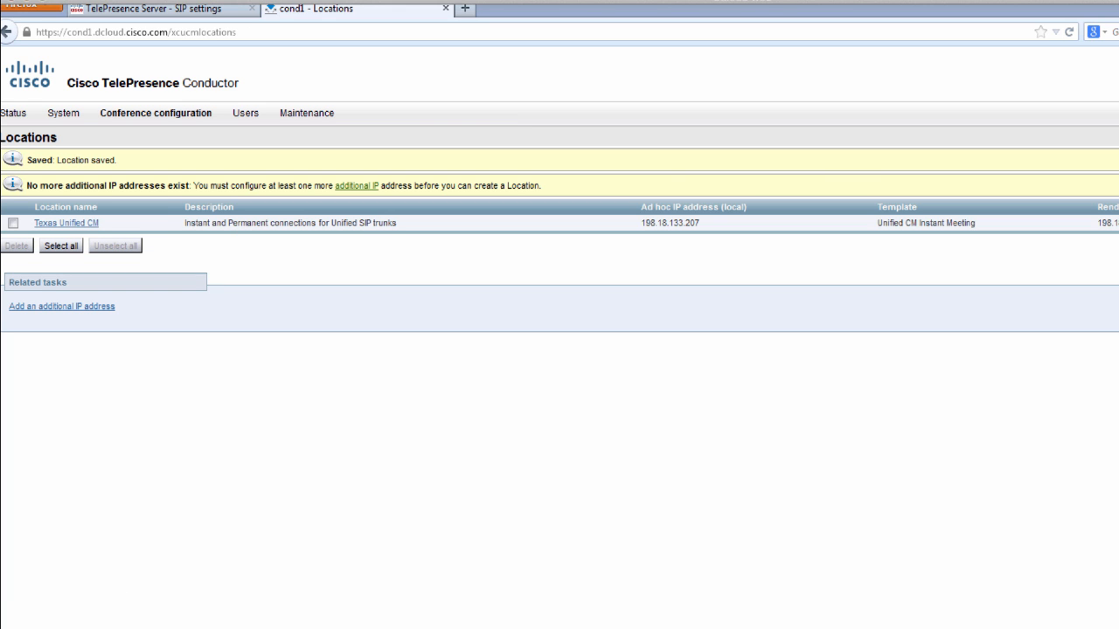
# - Set the TelePresence Servers pool's location to Texas Unified CM and save it
pyautogui.moveTo(135, 120)
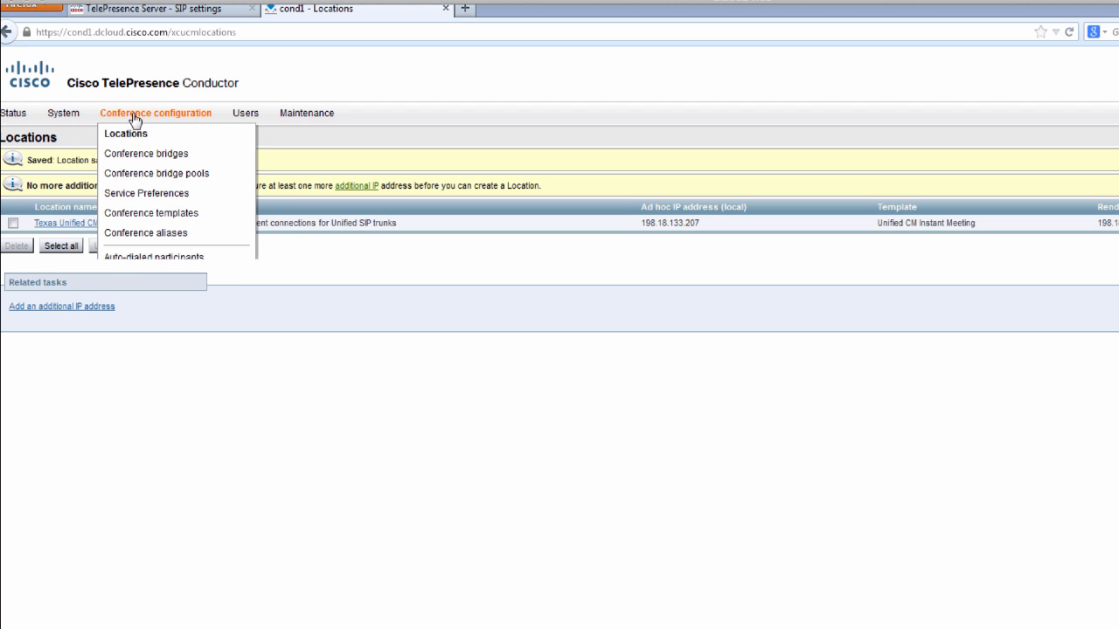
pyautogui.click(149, 174)
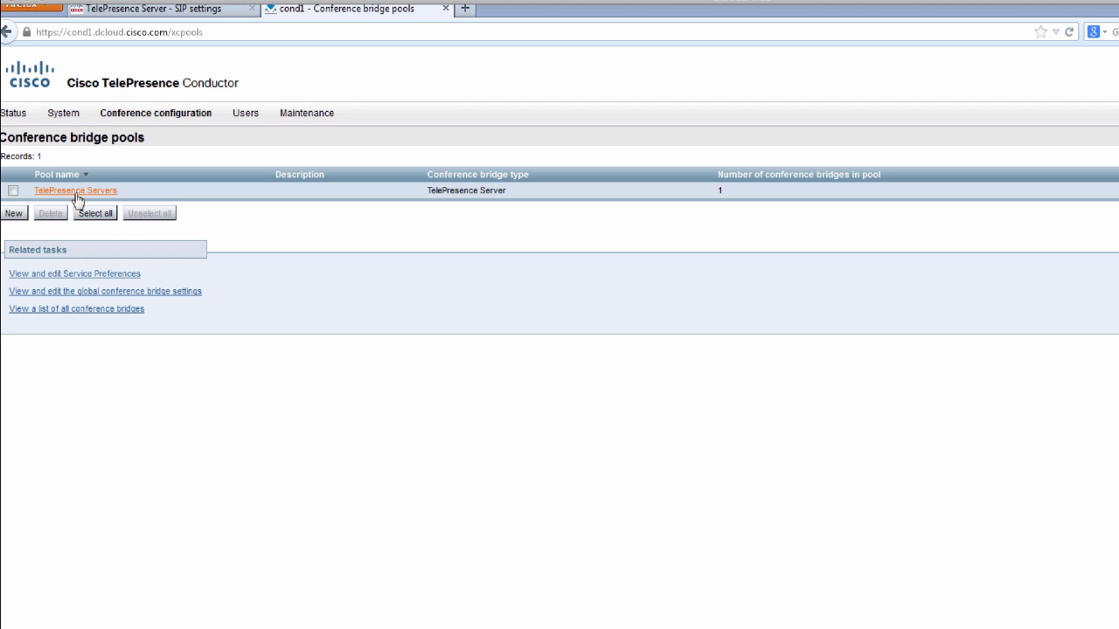
pyautogui.click(76, 191)
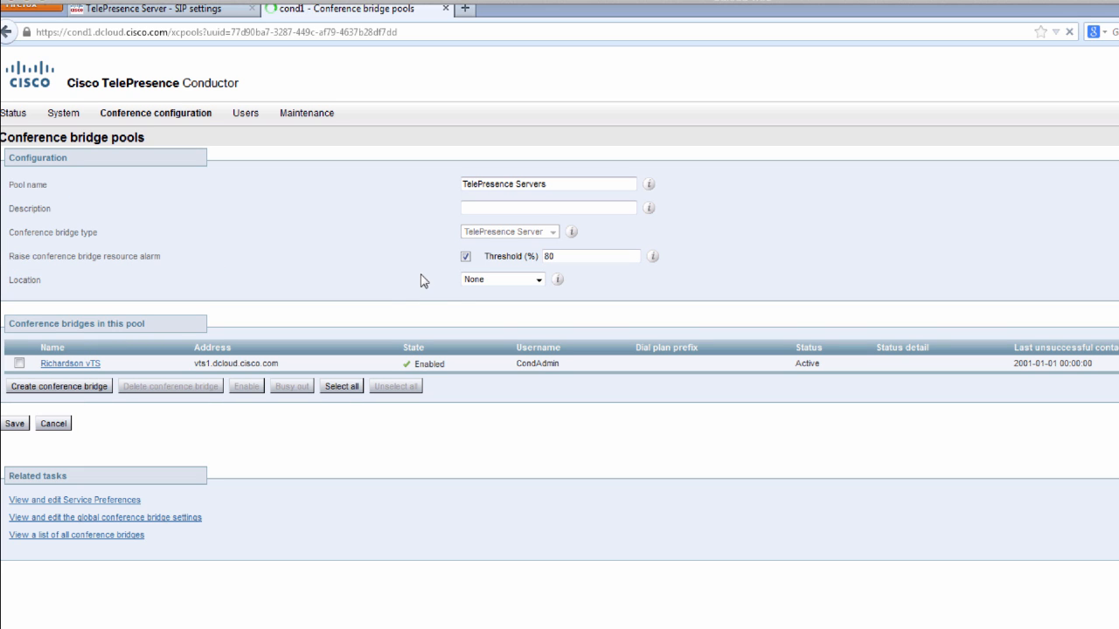
pyautogui.click(478, 283)
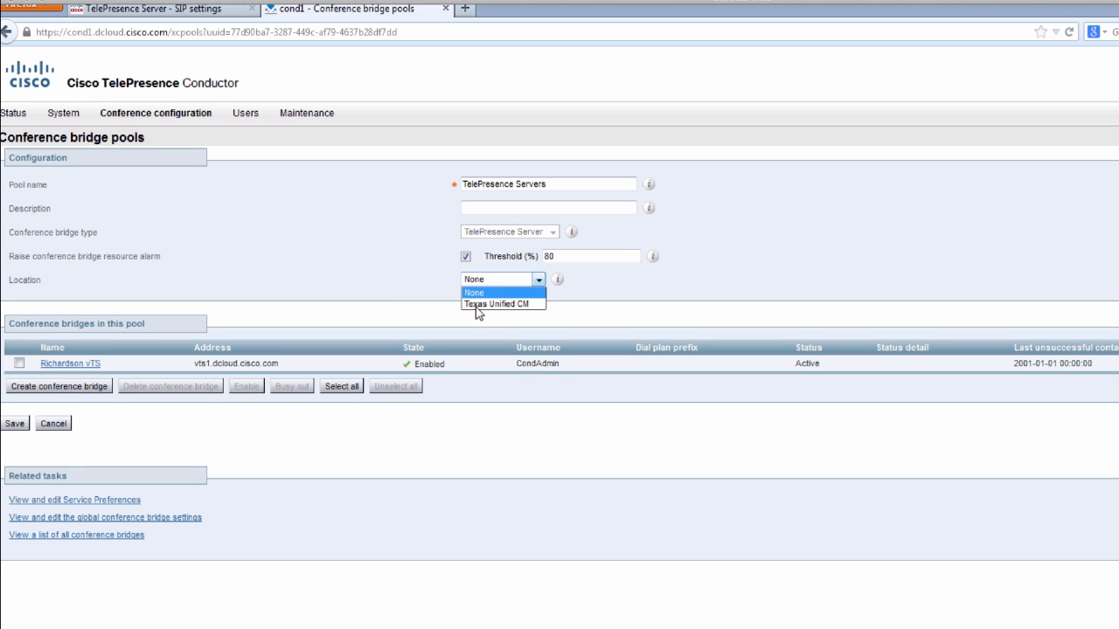
pyautogui.click(477, 305)
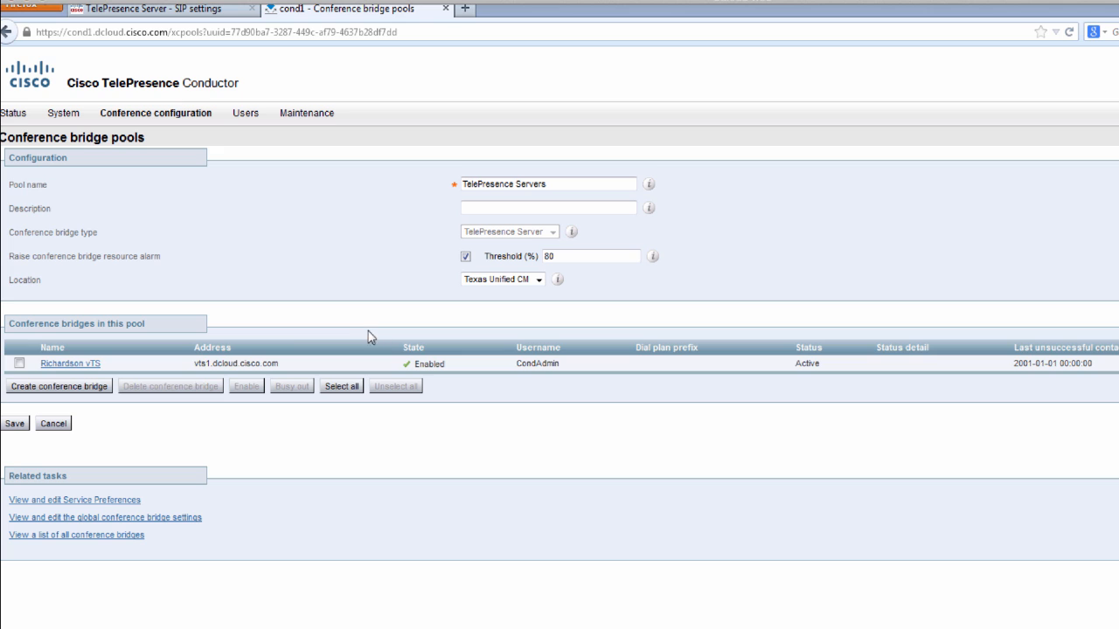
pyautogui.click(13, 426)
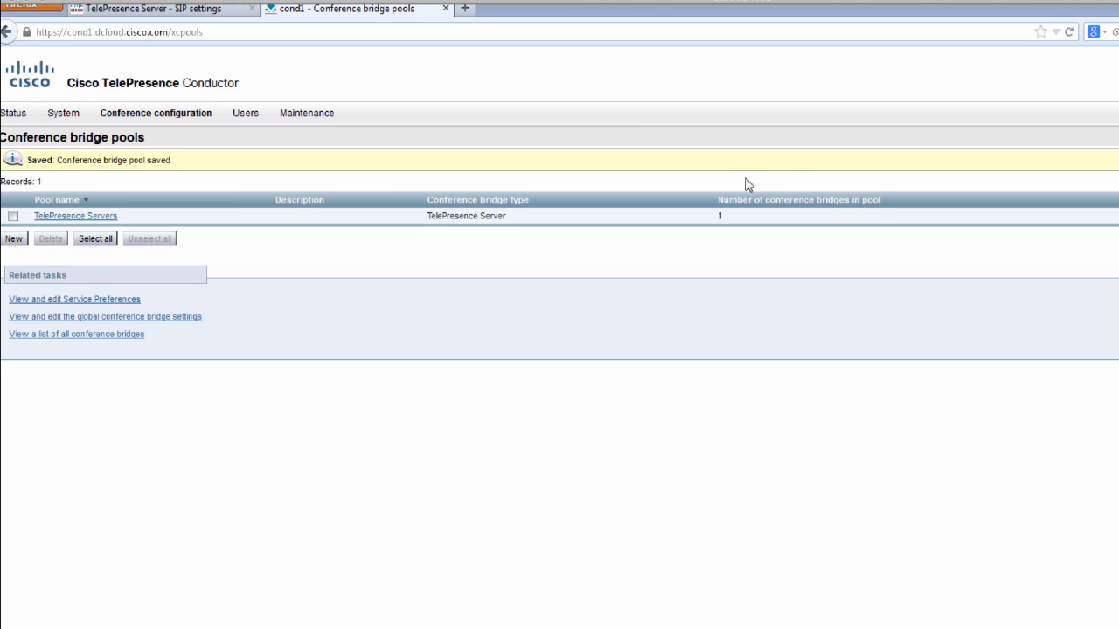
# - From the dCloud portal in a new tab, launch Cisco Unified Communications Manager administration
pyautogui.click(465, 16)
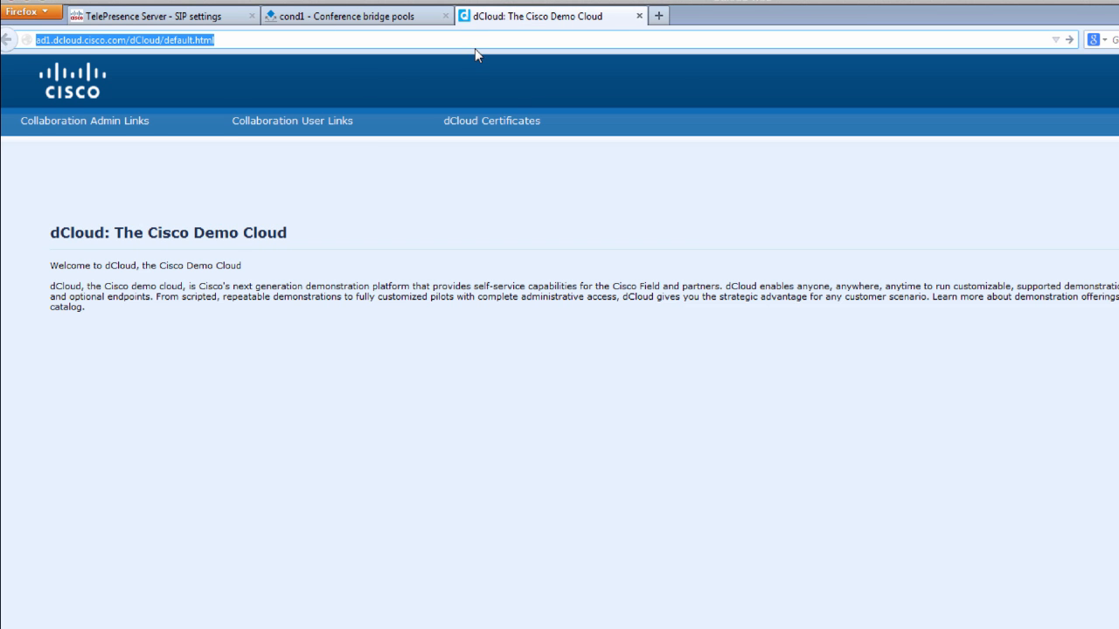
pyautogui.moveTo(118, 123)
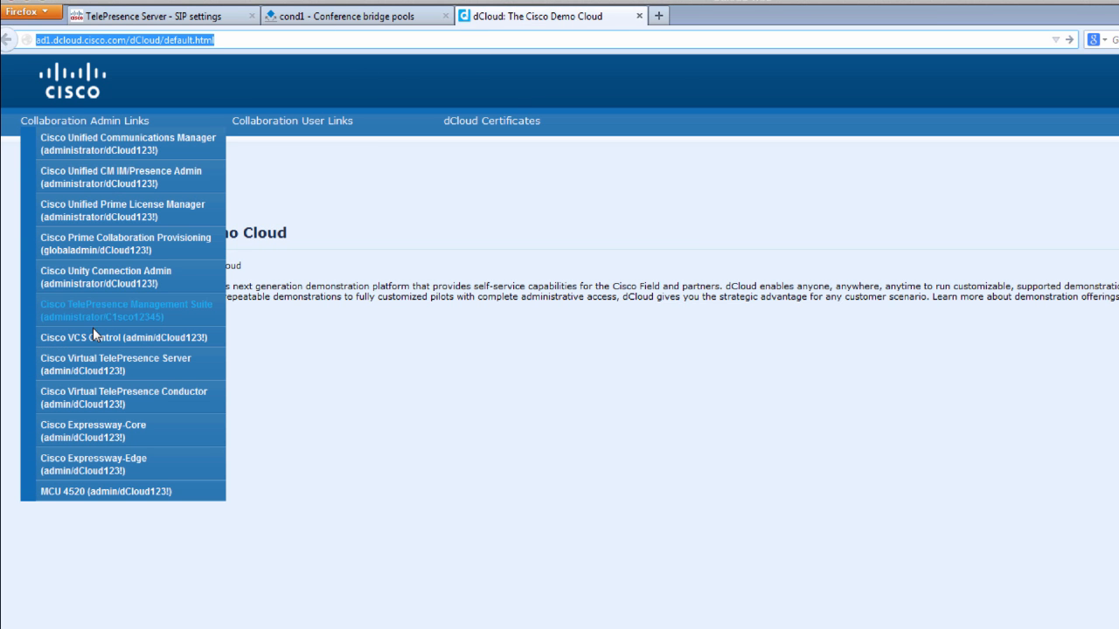
pyautogui.click(136, 145)
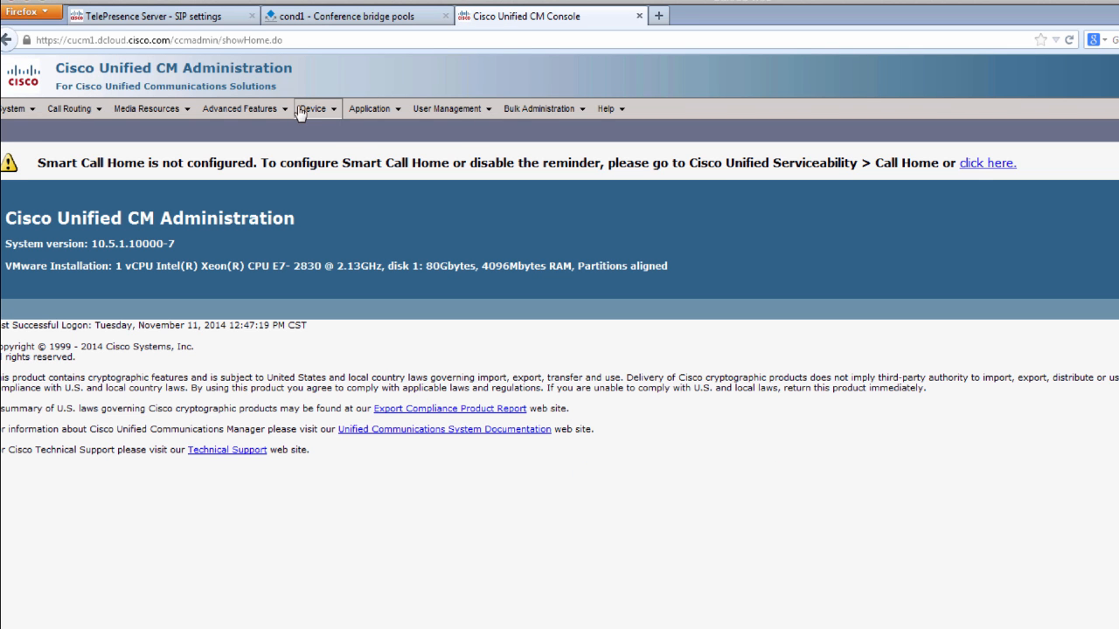
# - Start a new trunk of type SIP Trunk from the trunk list
pyautogui.moveTo(300, 112)
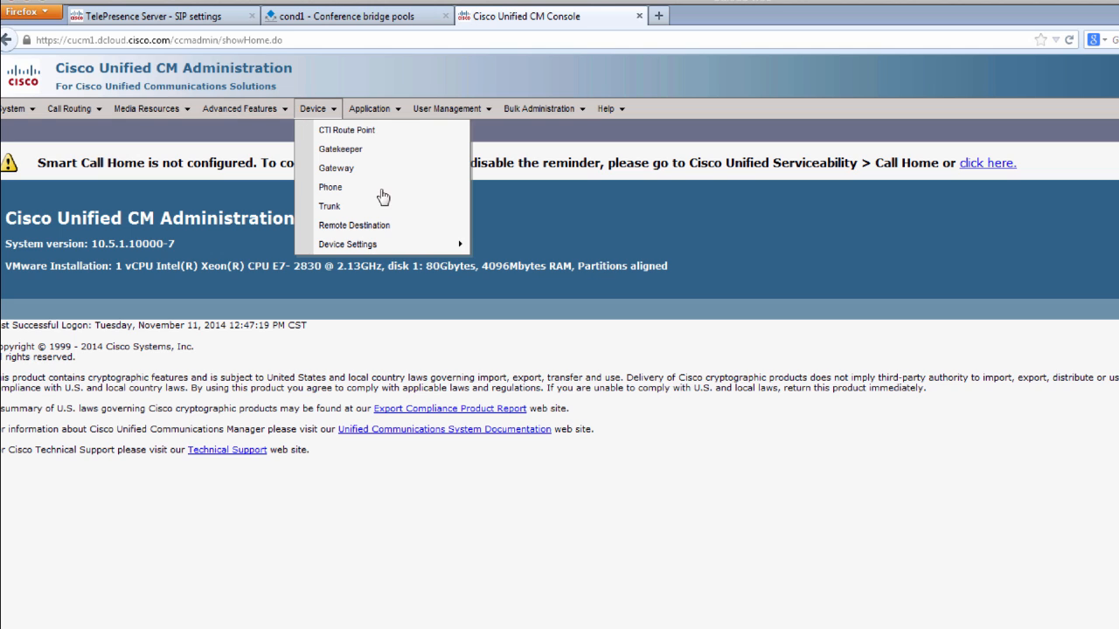
pyautogui.click(335, 210)
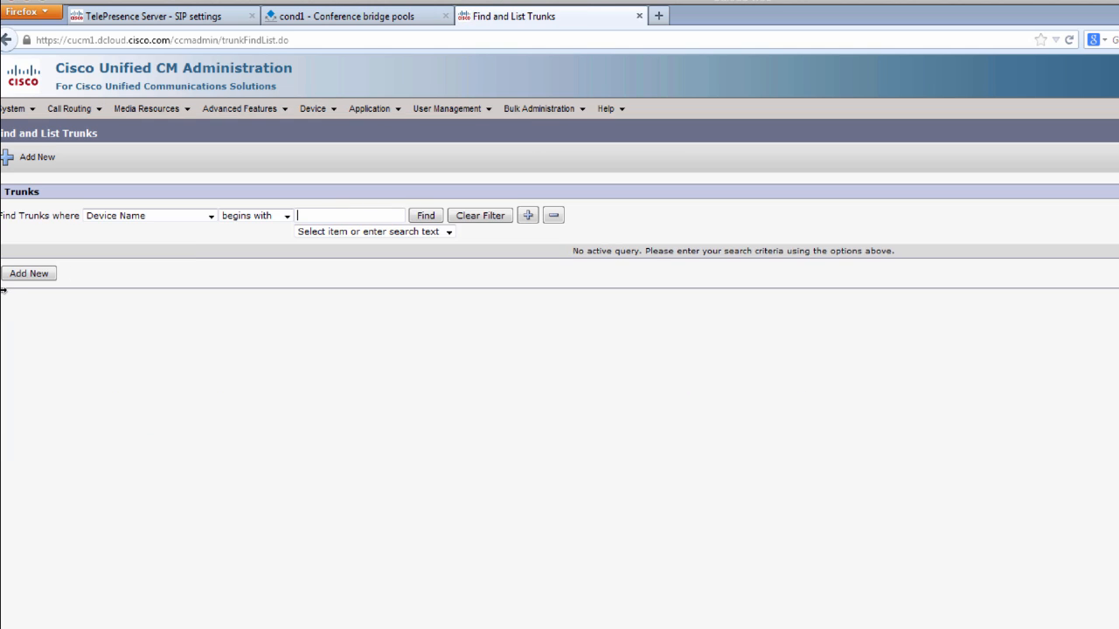
pyautogui.click(29, 274)
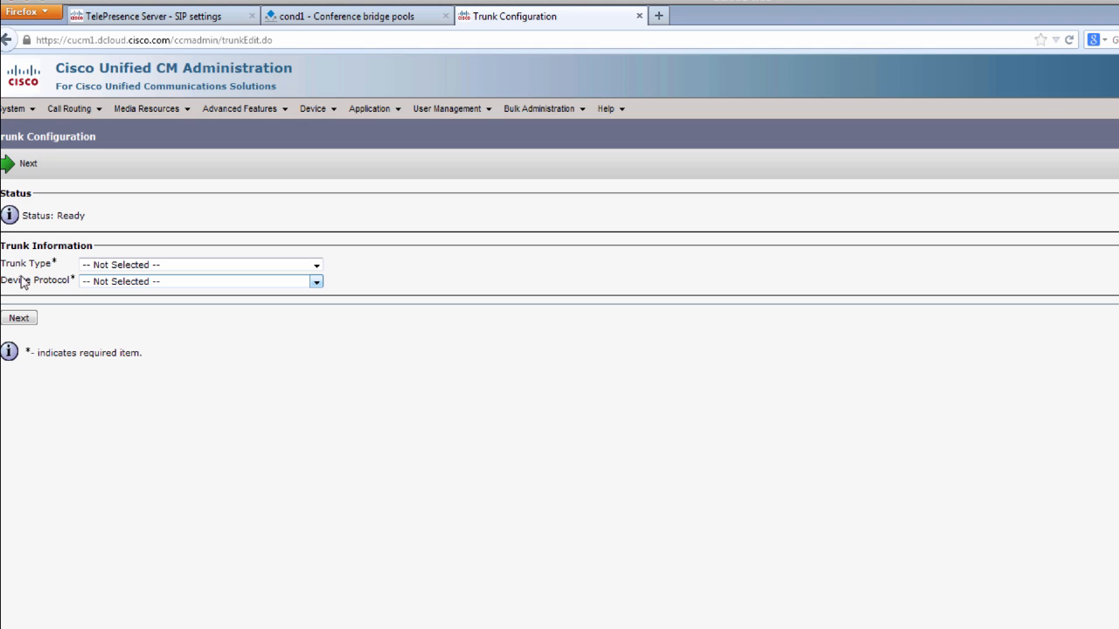
pyautogui.click(111, 265)
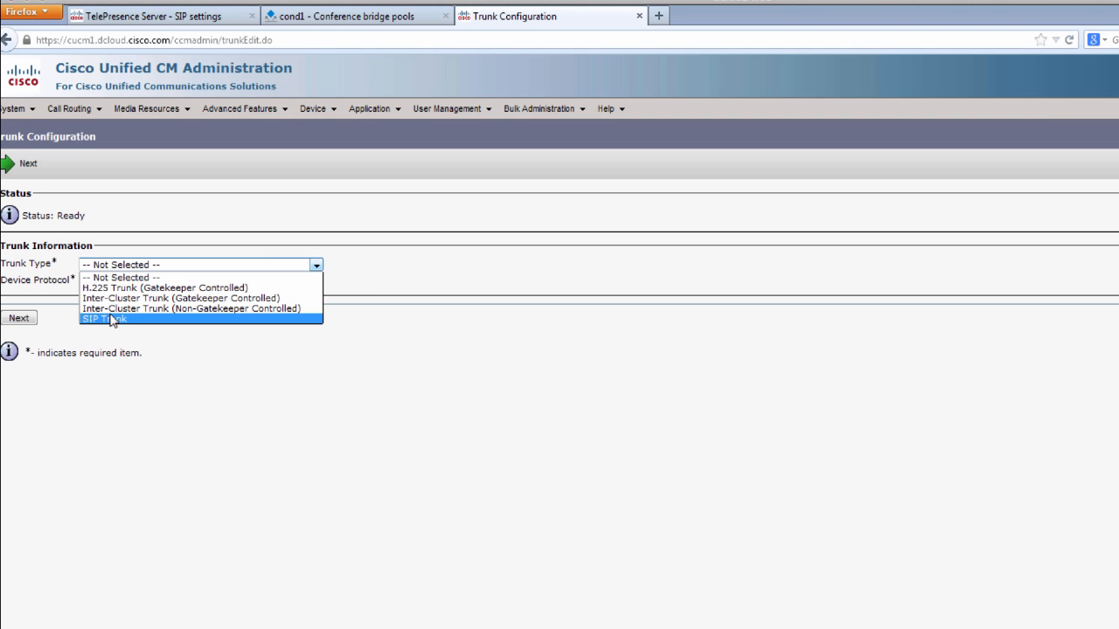
pyautogui.click(108, 318)
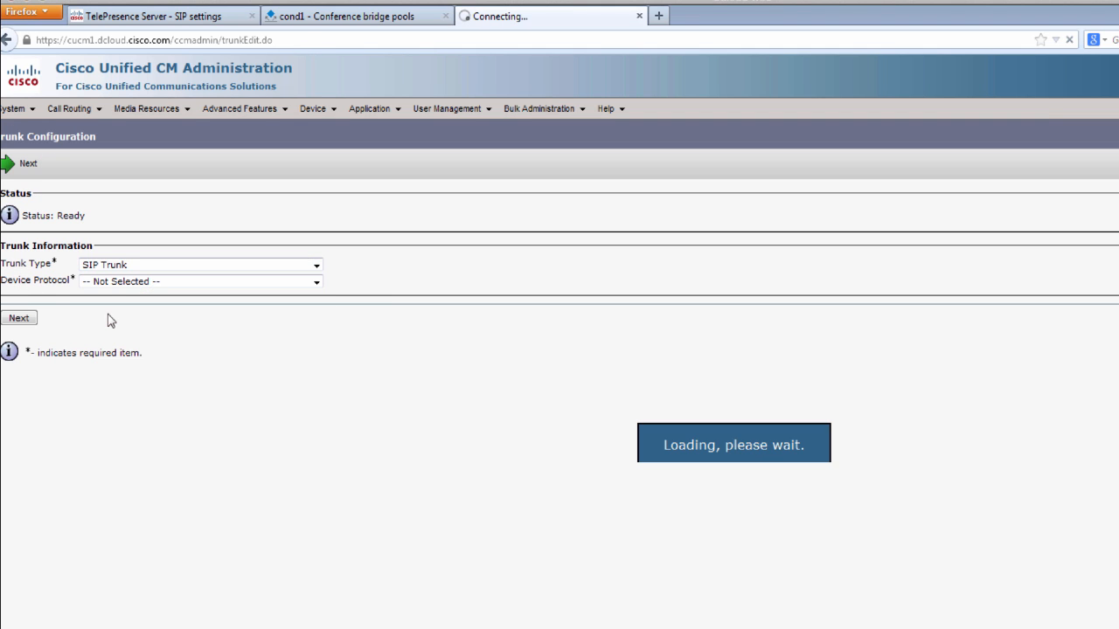
pyautogui.click(20, 335)
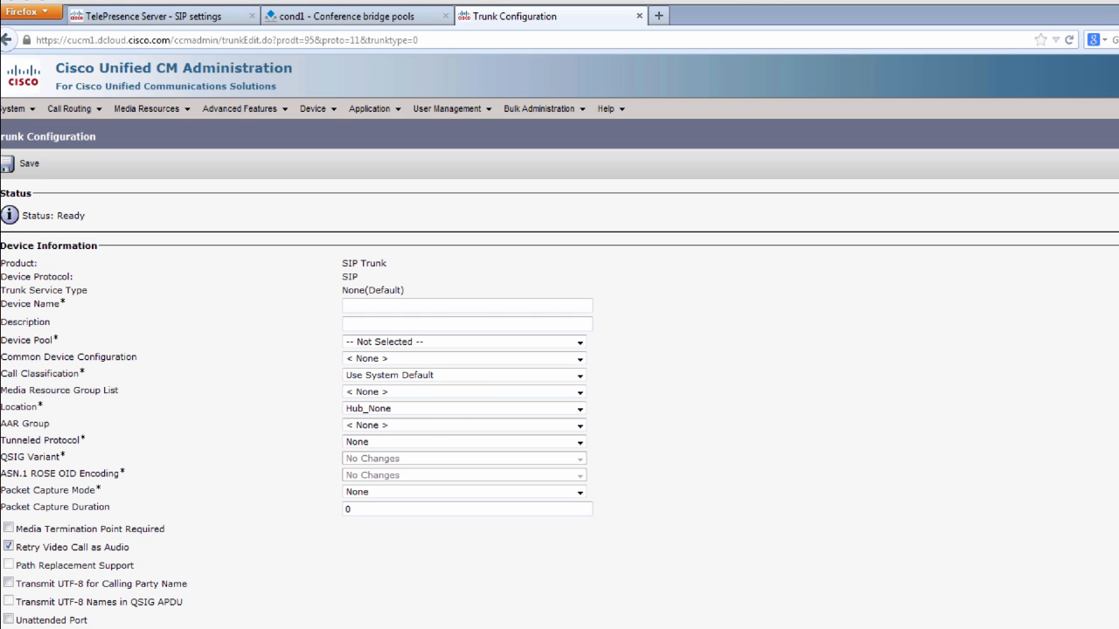
# - Name the trunk Instant_Meeting_Trunk_to_Cond-198.18.133.207 and assign device pool PCP_Richardson_DP
pyautogui.rightClick(399, 309)
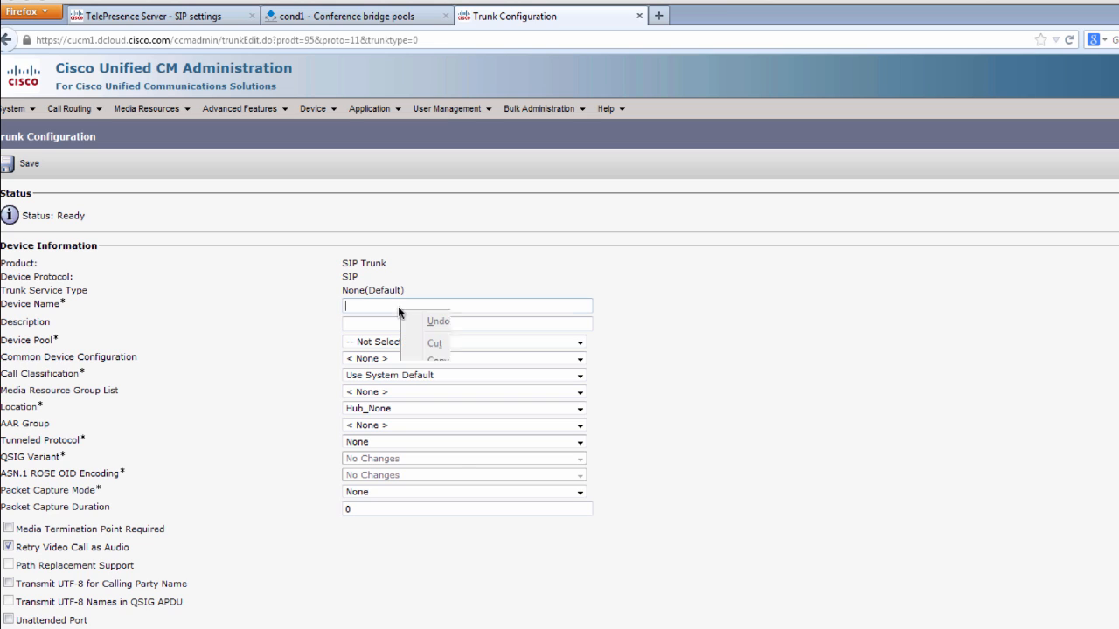
pyautogui.click(436, 378)
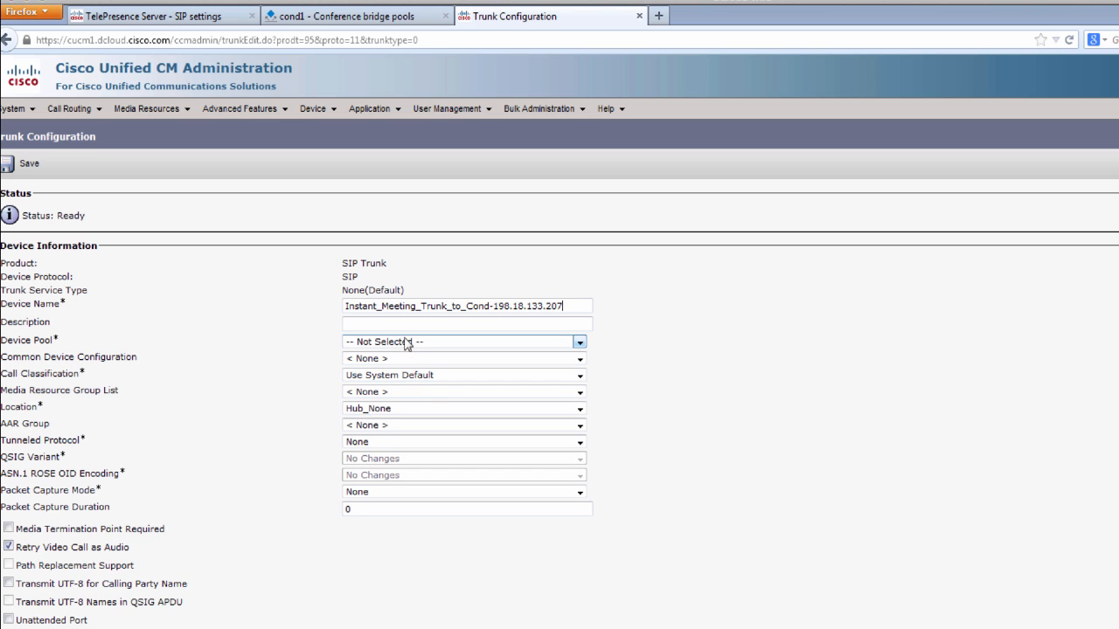
pyautogui.click(409, 343)
pyautogui.click(410, 376)
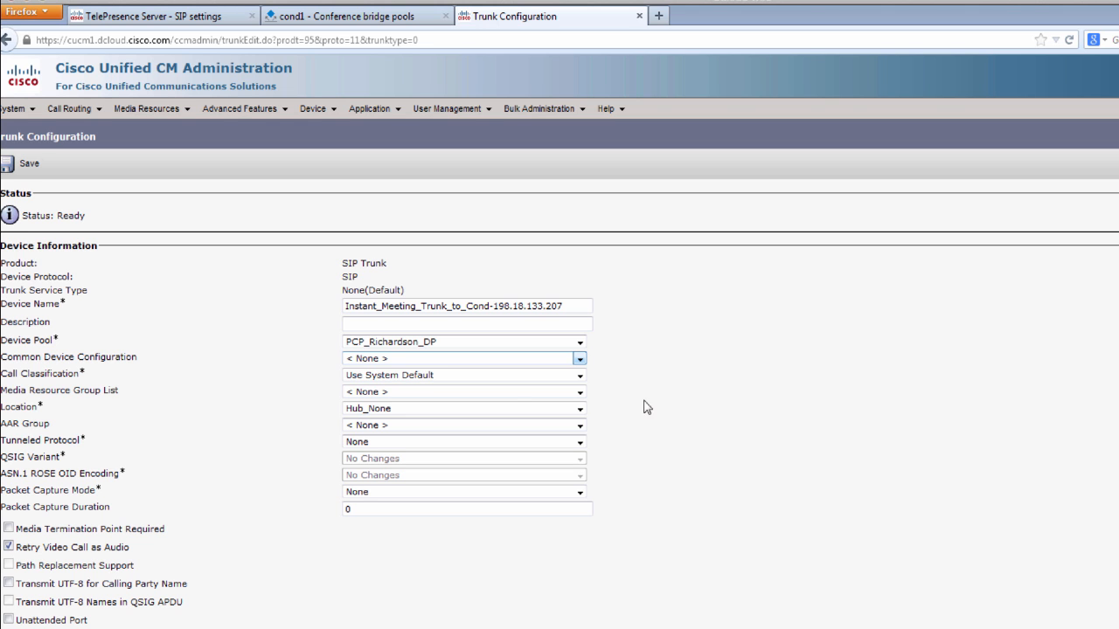
# - Enter 198.18.133.207 as the trunk's destination address
pyautogui.scroll(-6, 822, 425)
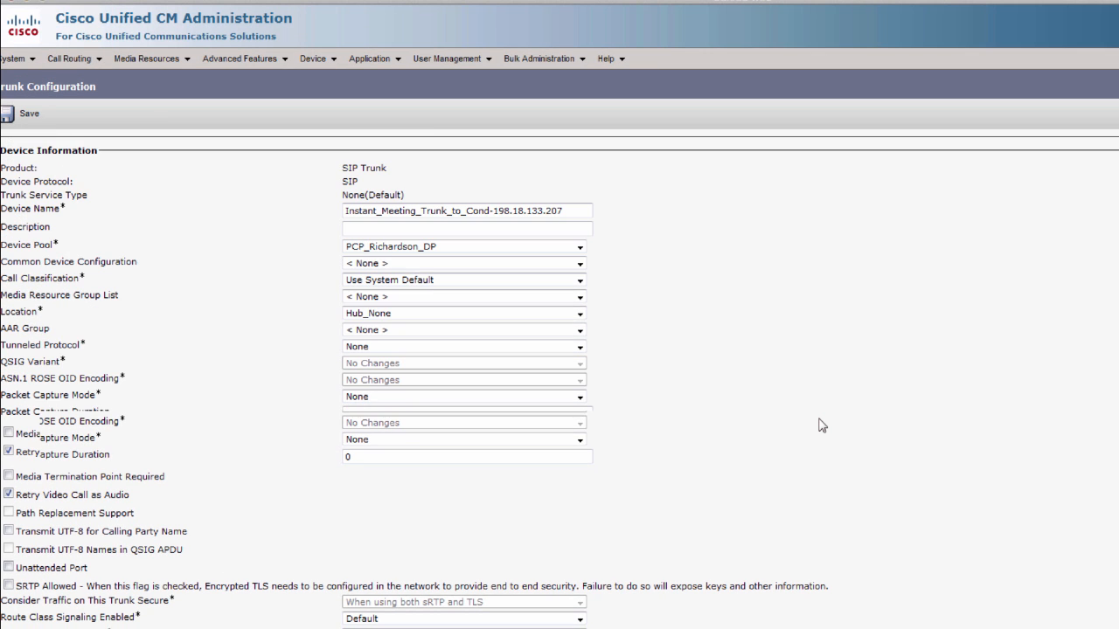
pyautogui.scroll(-6, 822, 425)
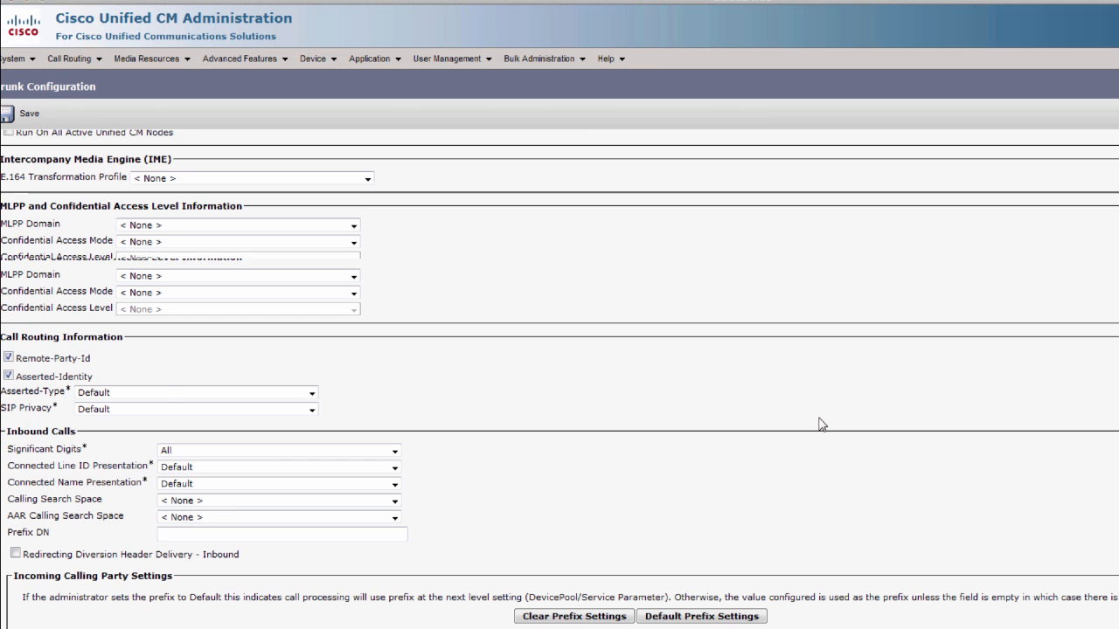
pyautogui.scroll(-3, 822, 424)
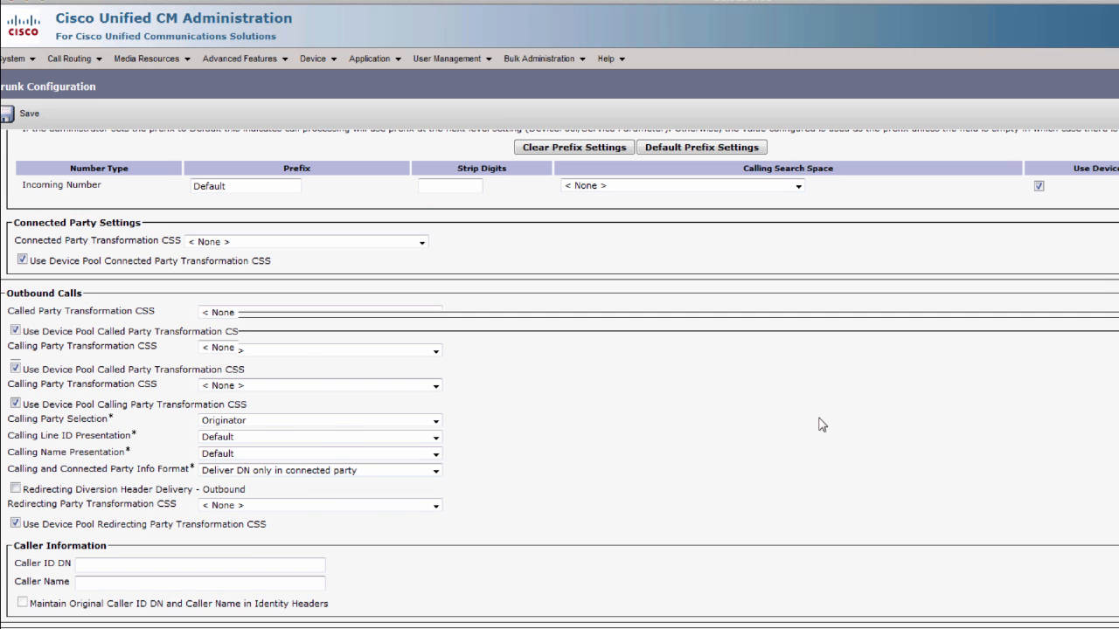
pyautogui.scroll(-3, 822, 424)
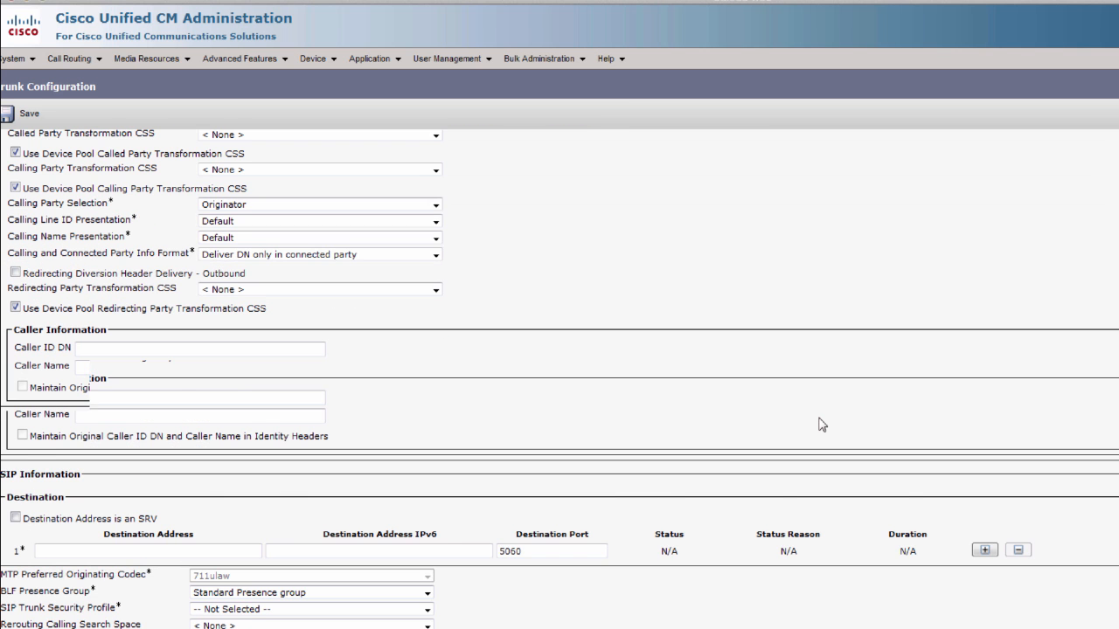
pyautogui.scroll(-2, 822, 425)
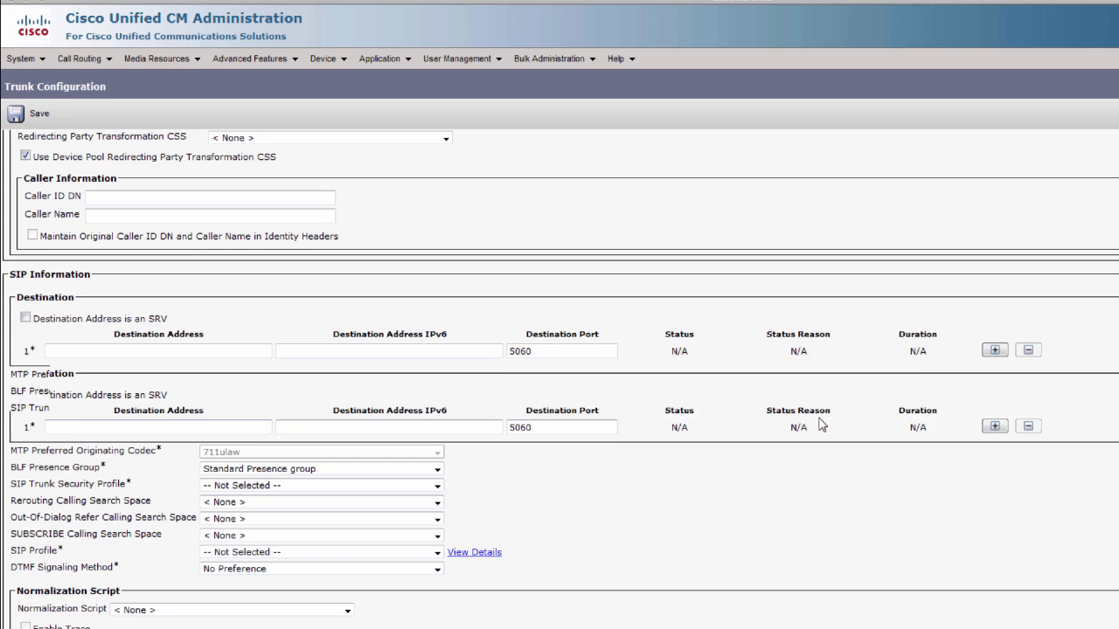
pyautogui.click(125, 357)
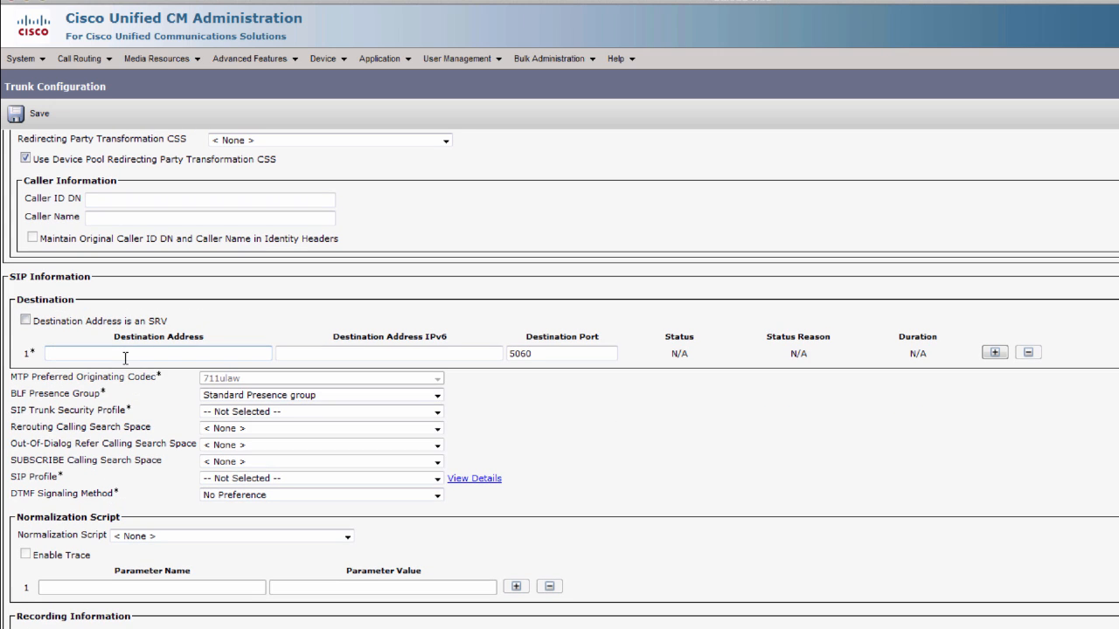
pyautogui.click(193, 353)
pyautogui.write('198.18.')
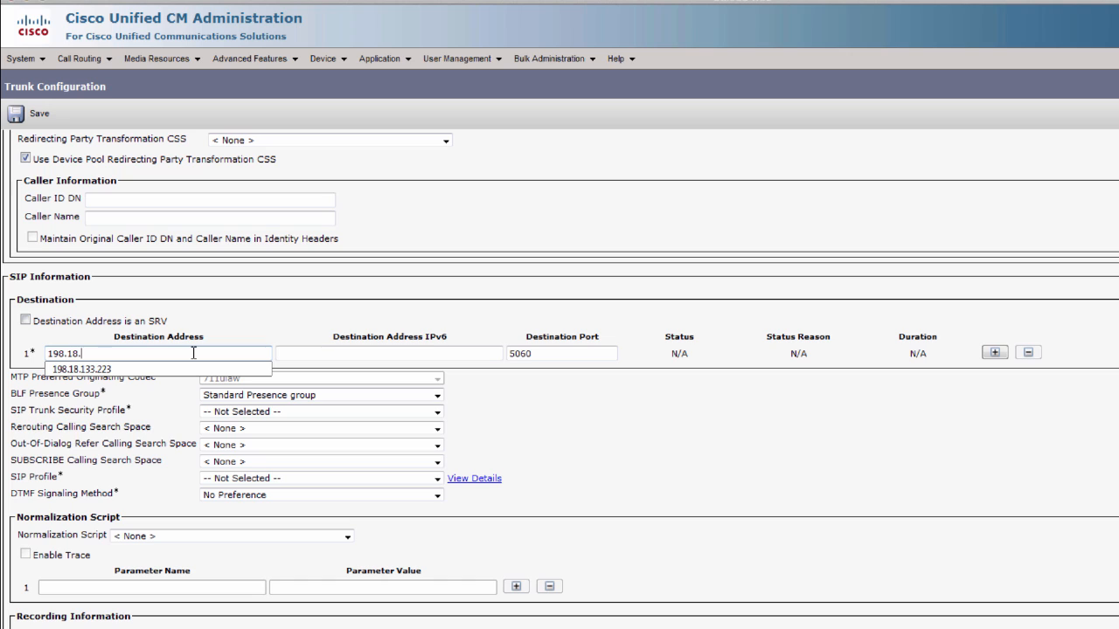
pyautogui.write('133.207')
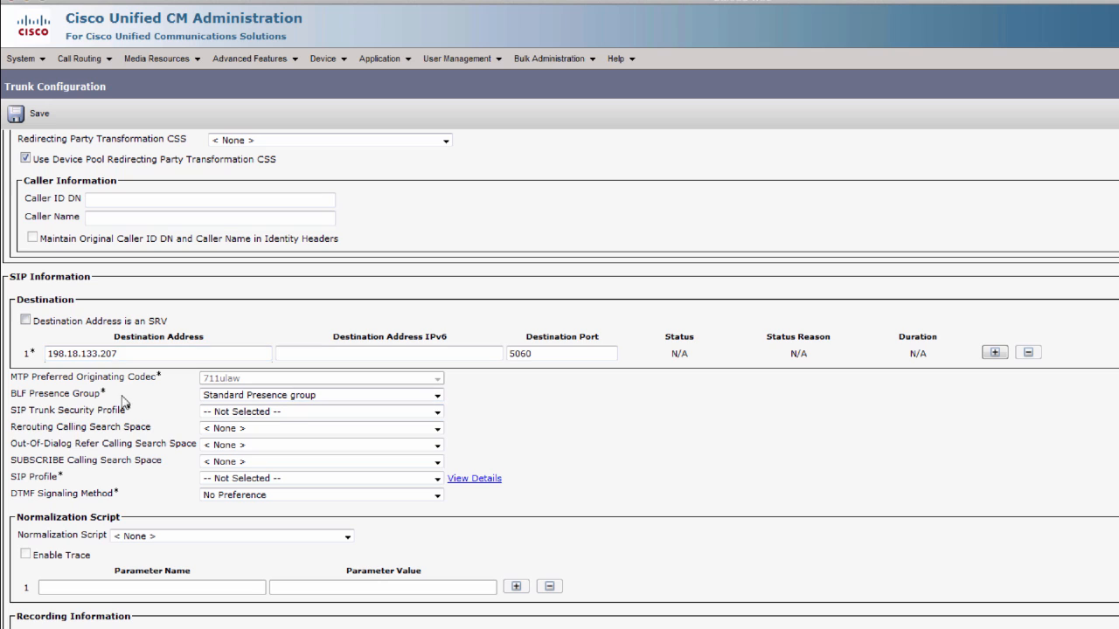
# - Choose Non Secure SIP Trunk Profile, the TelePresence Conferencing SIP profile and cisco-telepresence-conductor-interop script, then save
pyautogui.click(234, 418)
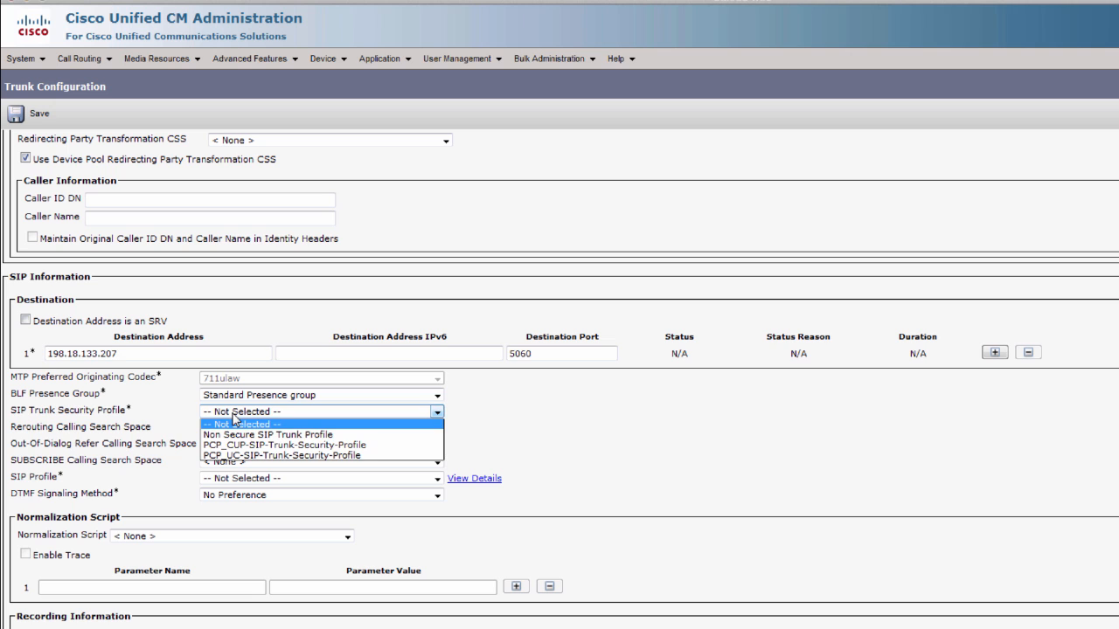
pyautogui.click(238, 434)
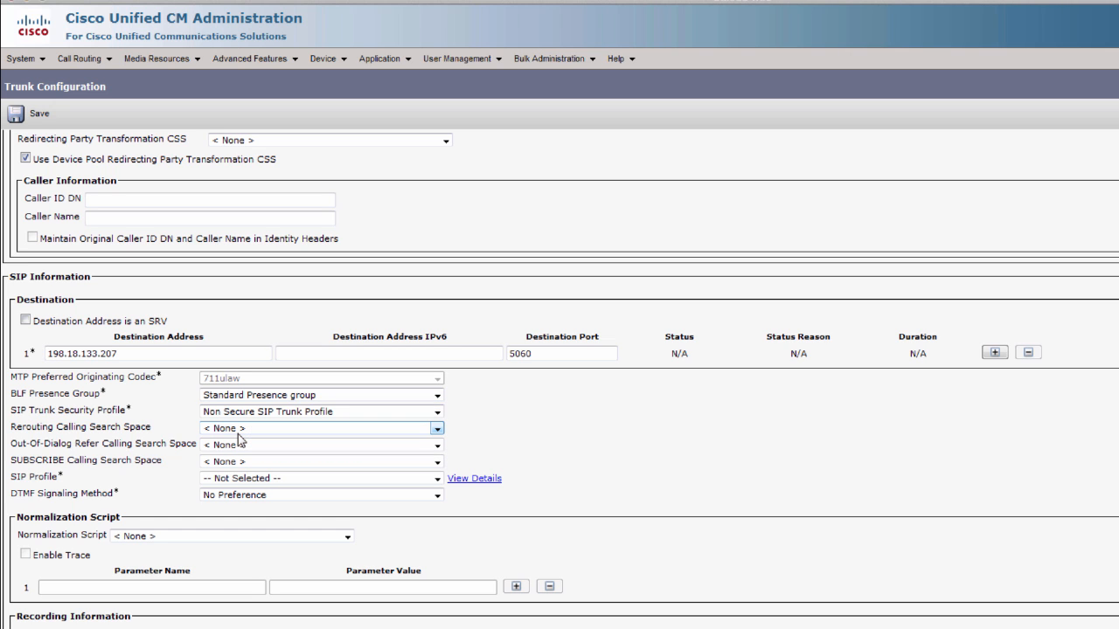
pyautogui.click(234, 480)
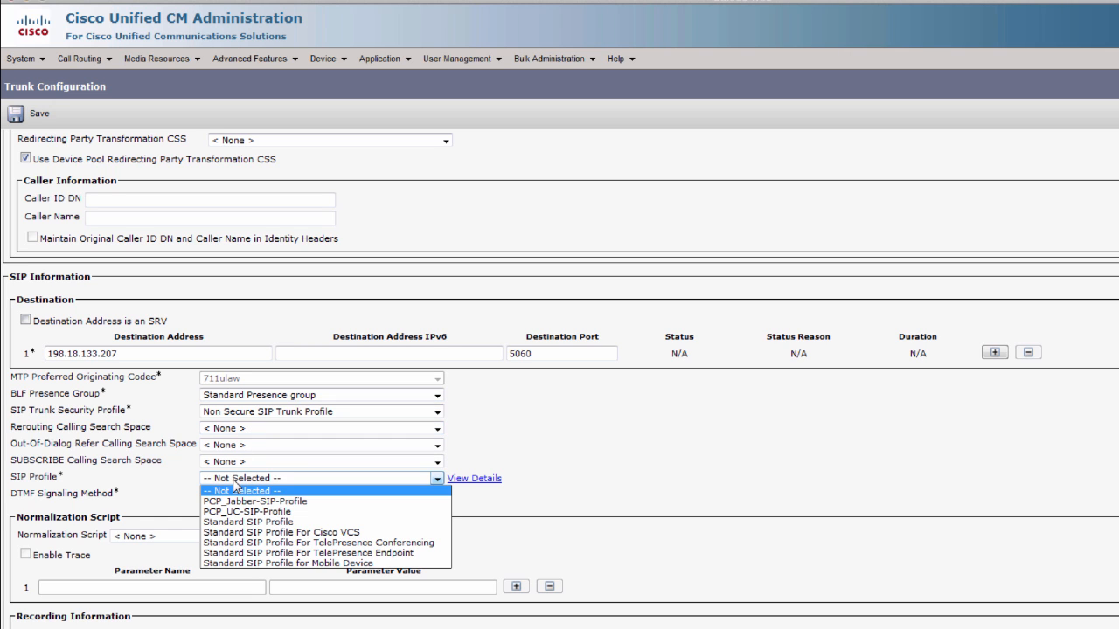
pyautogui.click(398, 543)
pyautogui.click(332, 535)
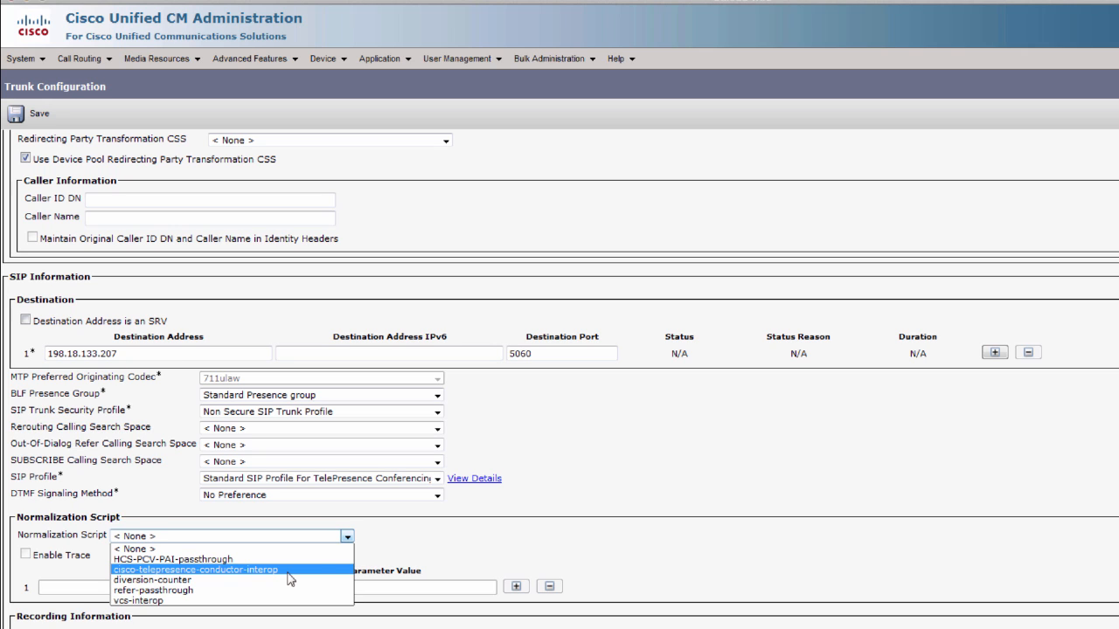
pyautogui.click(263, 570)
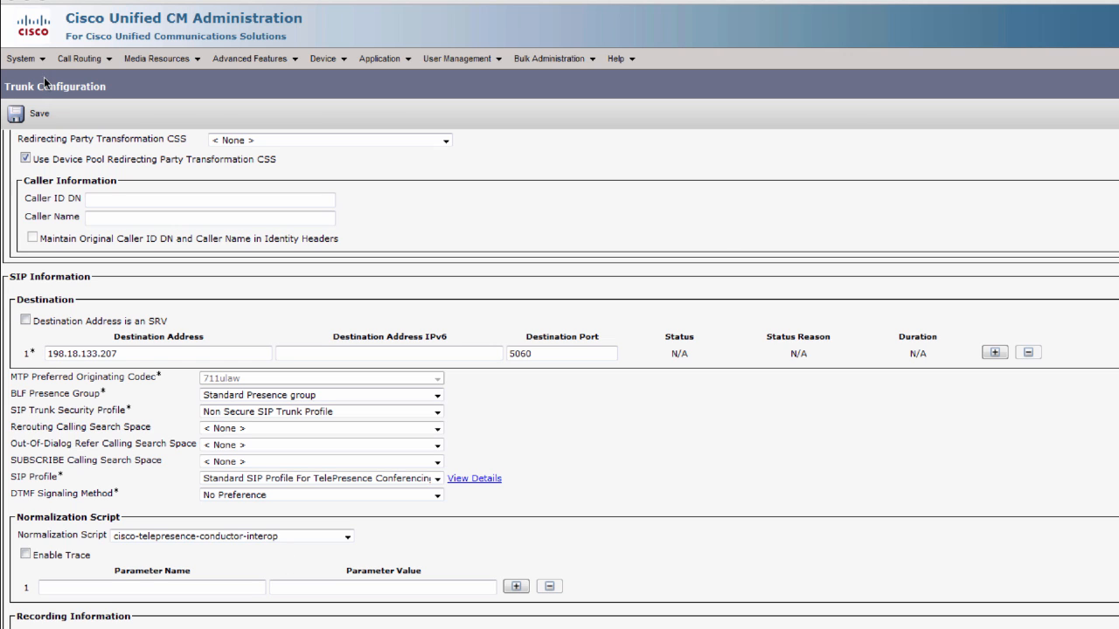
pyautogui.click(24, 119)
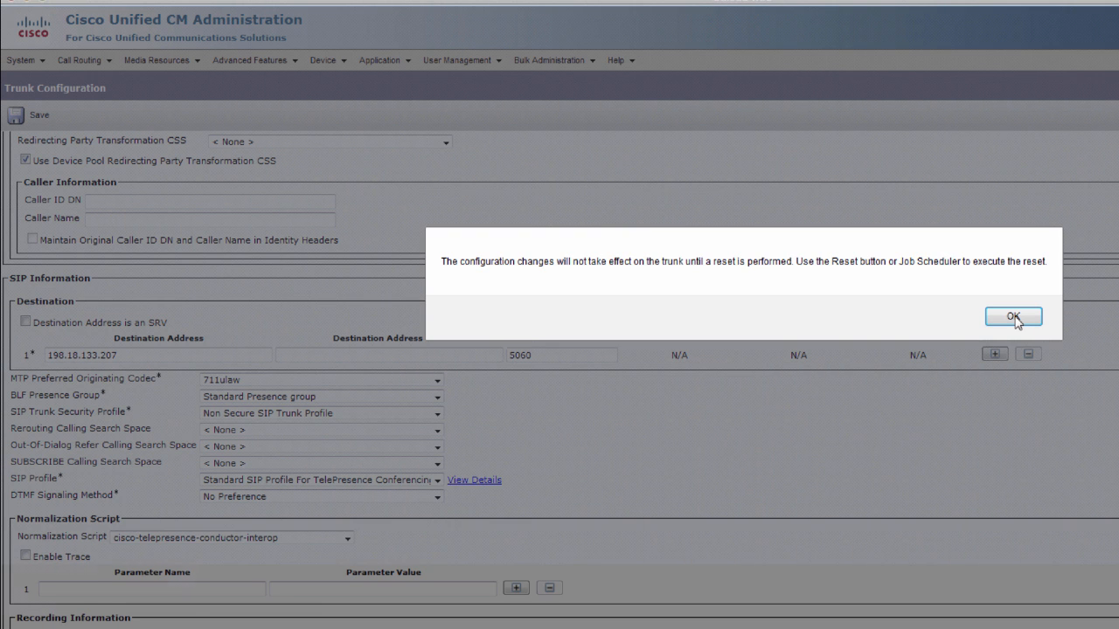
# - Acknowledge the notice and reset the Instant_Meeting_Trunk_to_Cond-198.18.133.207 trunk to apply its configuration
pyautogui.click(1013, 318)
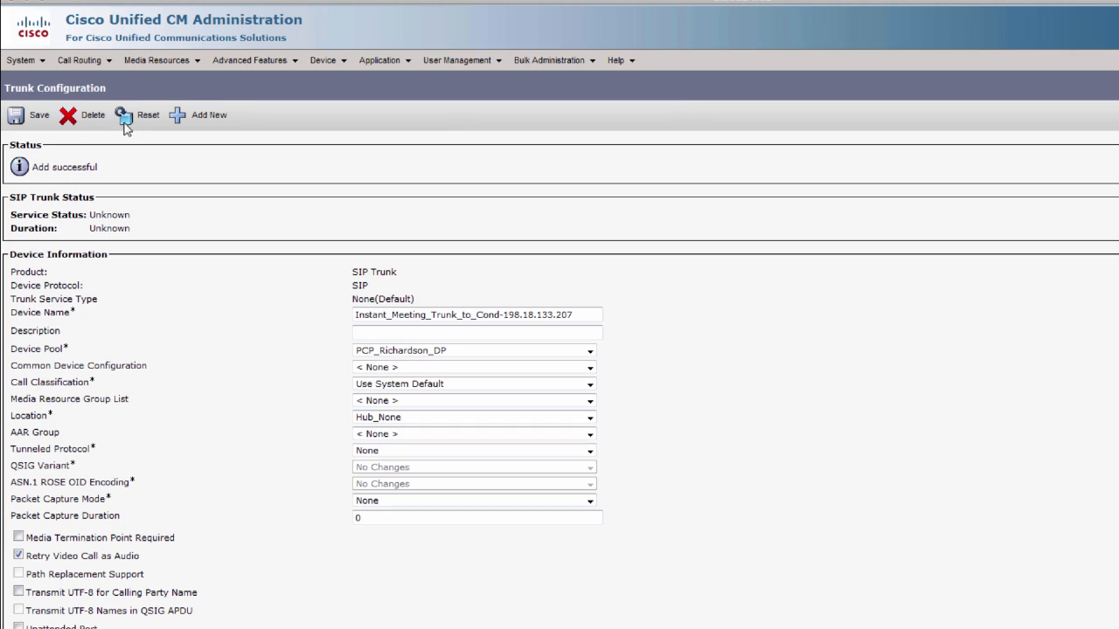
pyautogui.click(134, 122)
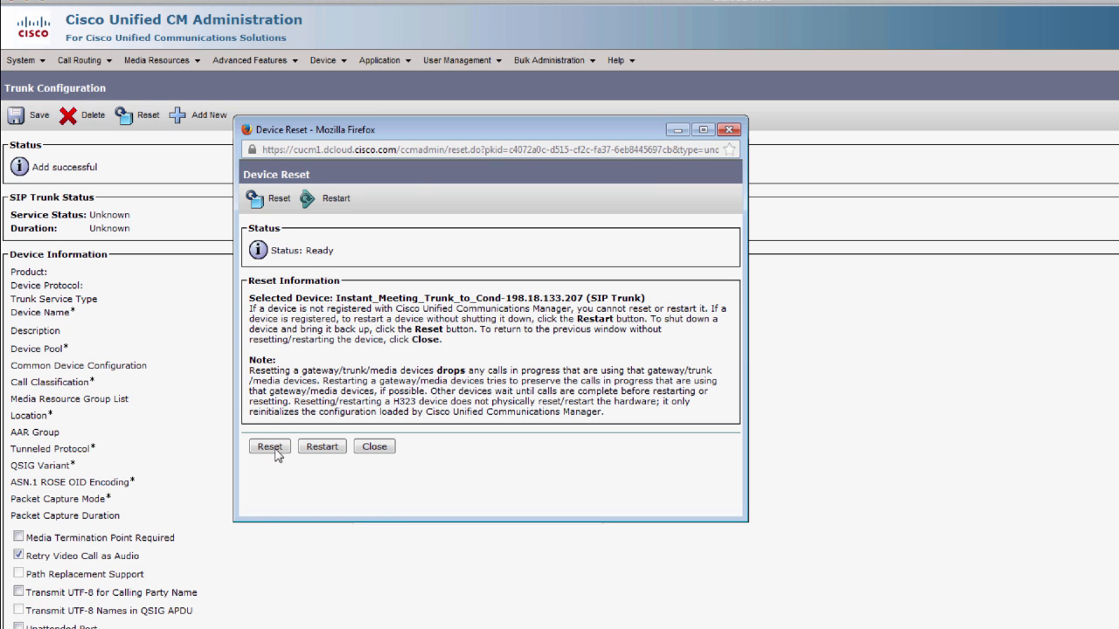
pyautogui.click(272, 448)
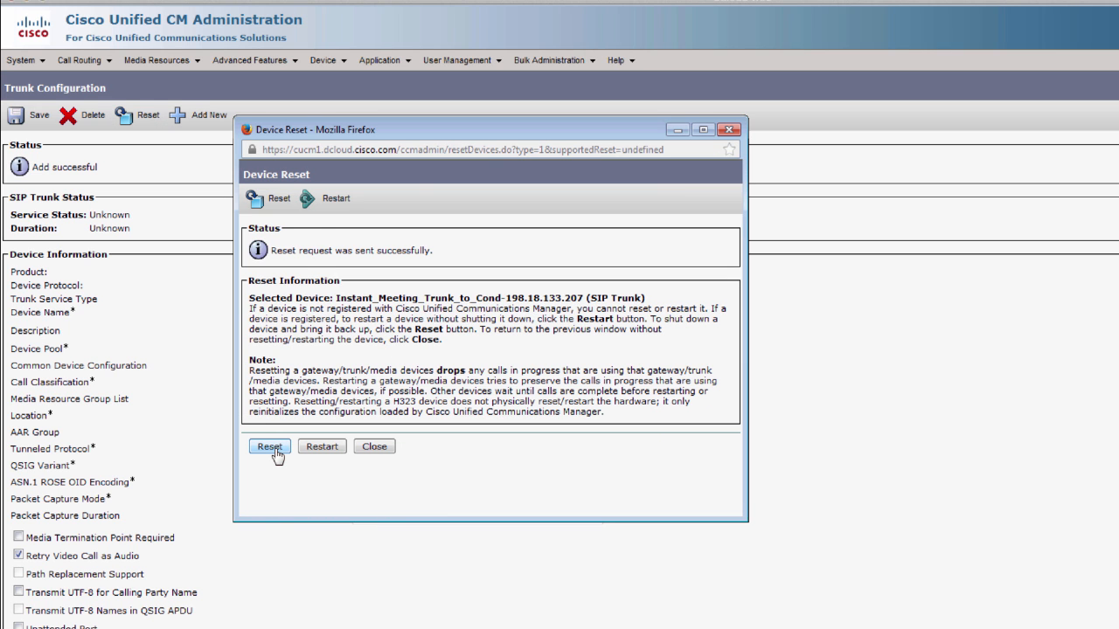
pyautogui.click(375, 446)
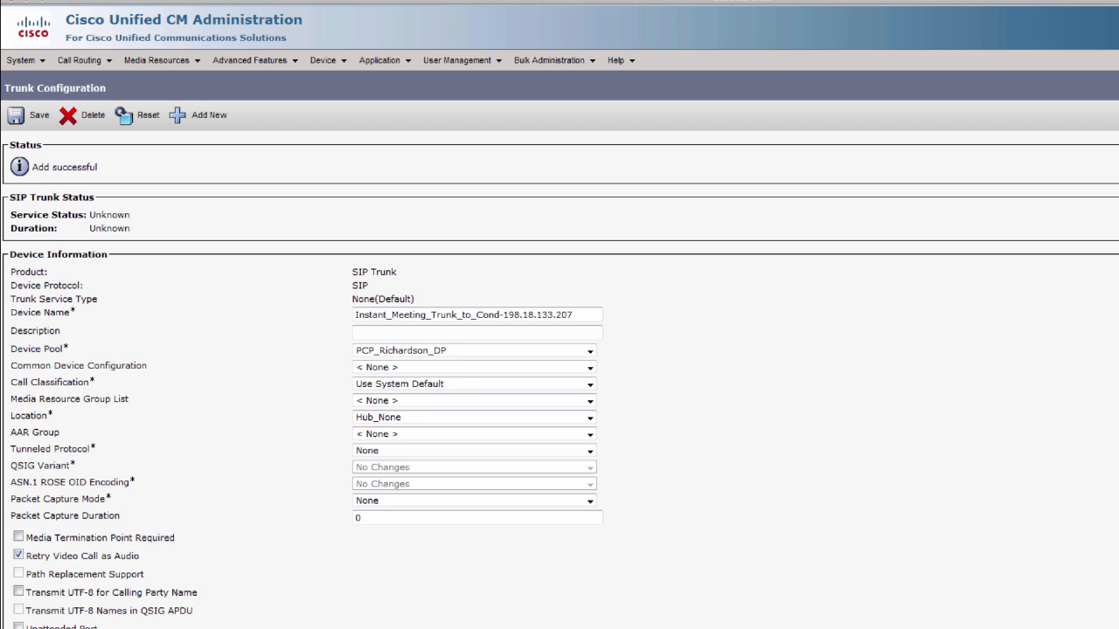
# - Start a second new trunk with SIP Trunk as the trunk type
pyautogui.click(192, 123)
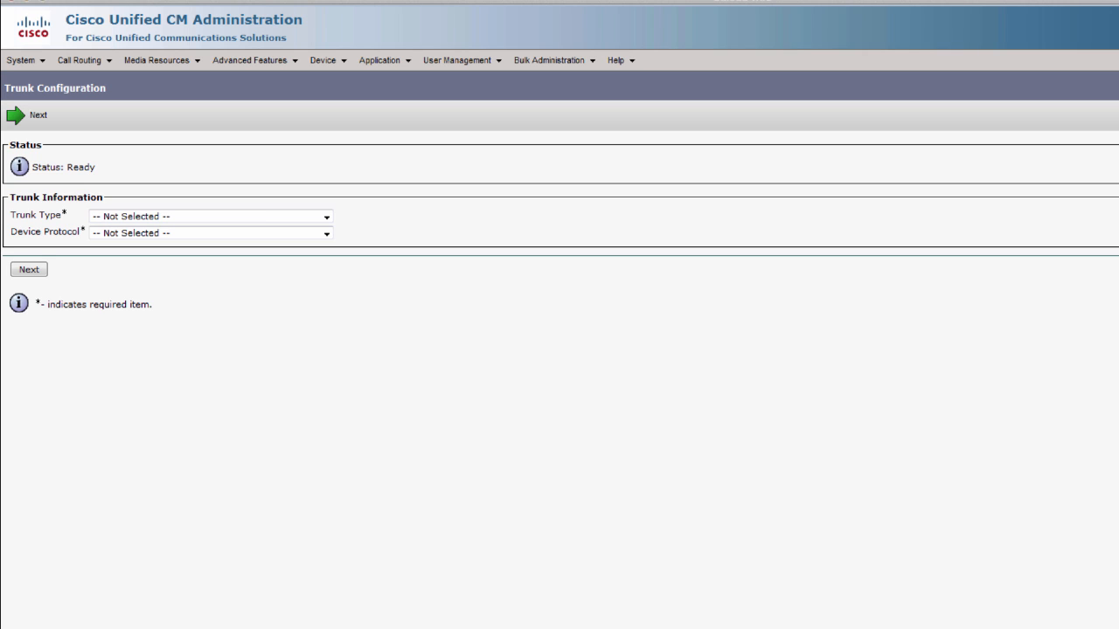
pyautogui.click(124, 219)
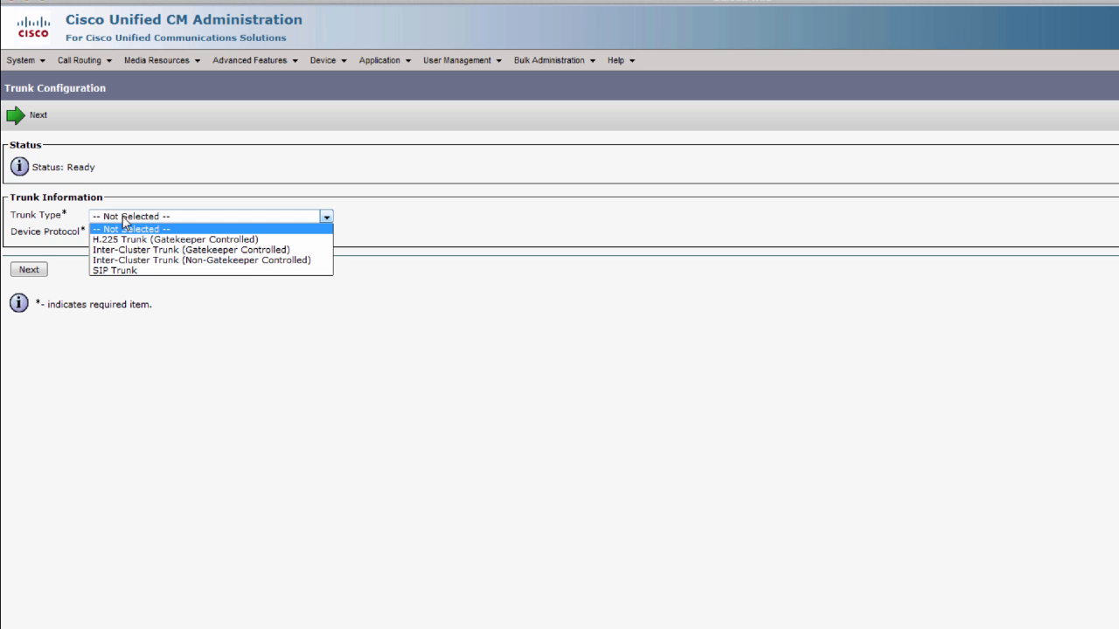
pyautogui.click(117, 273)
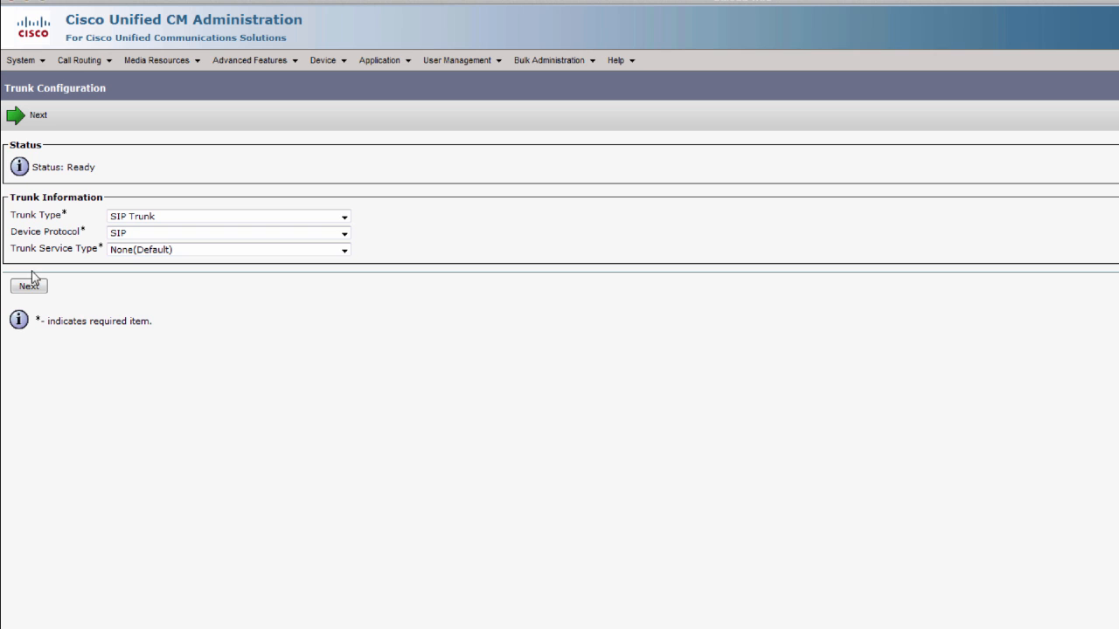
pyautogui.click(29, 286)
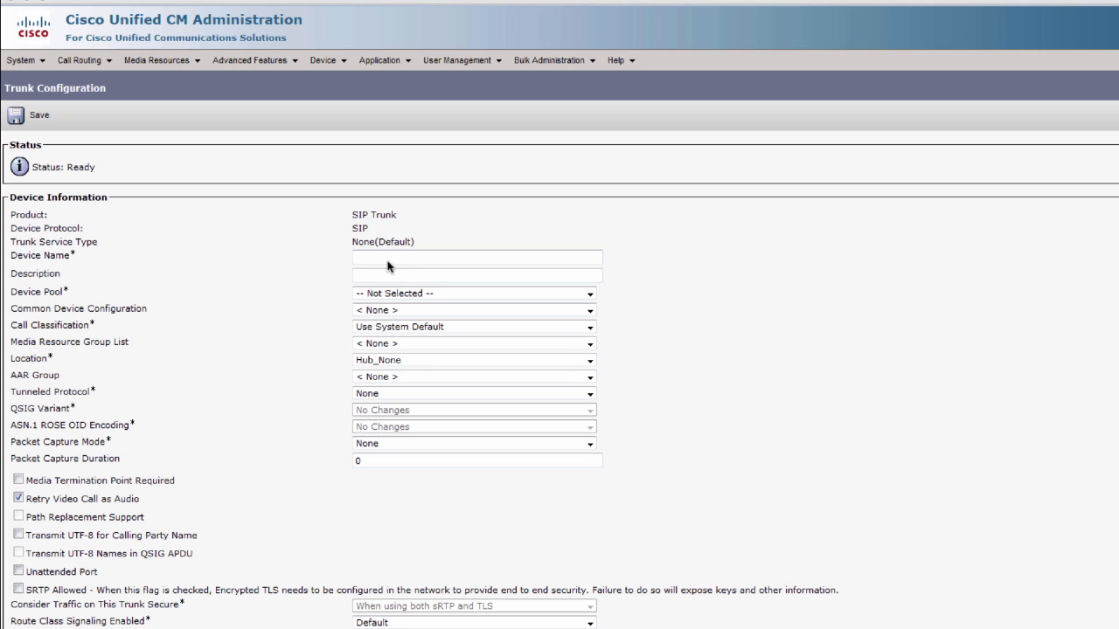
# - Paste the trunk name as device name and assign device pool PCP_Richardson_DP
pyautogui.rightClick(424, 259)
pyautogui.click(429, 331)
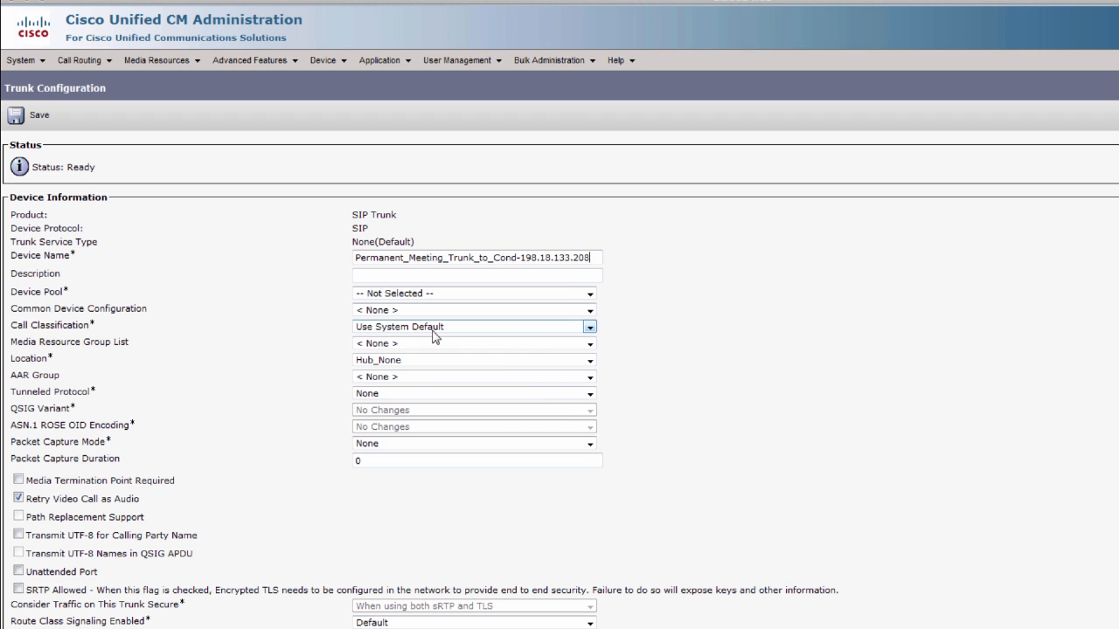
pyautogui.click(449, 297)
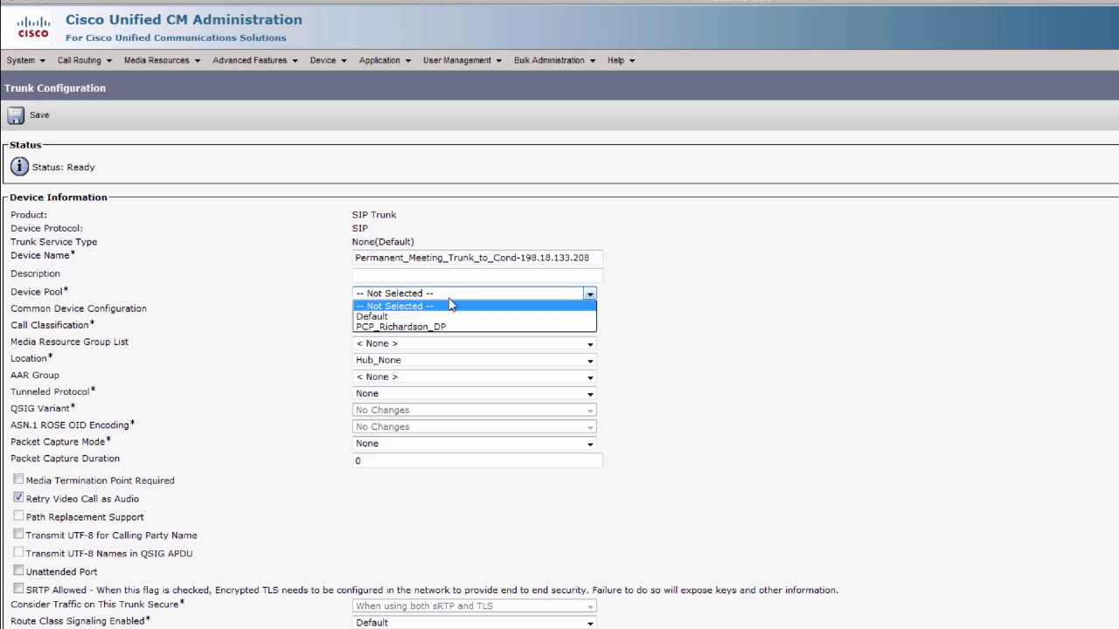
pyautogui.click(434, 326)
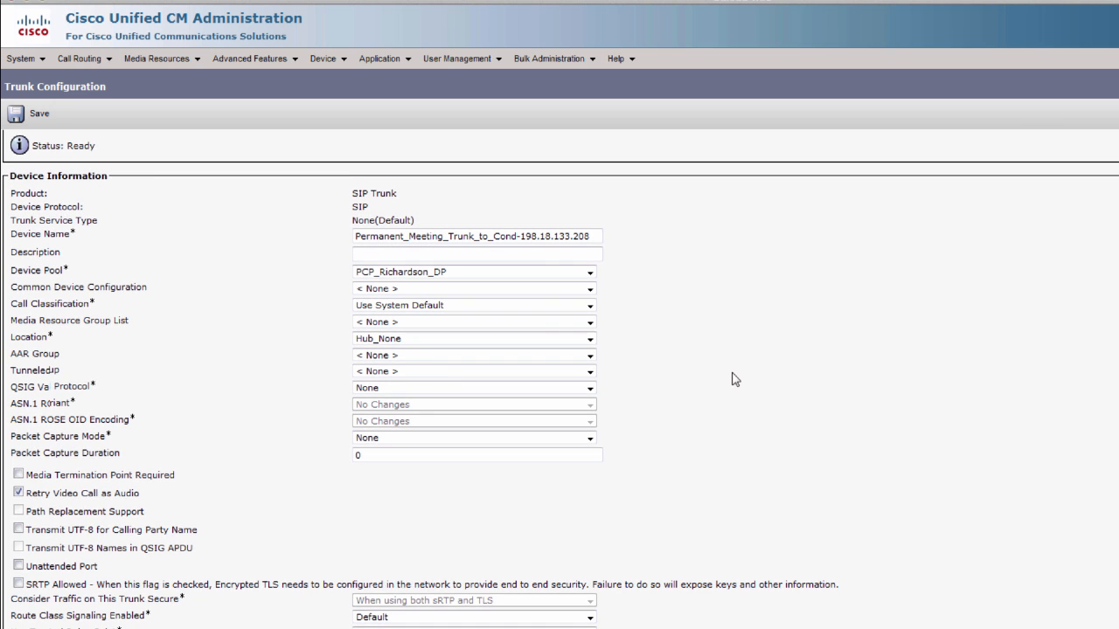
# - Set the trunk's inbound calling search space to PCP_Base_CSS
pyautogui.scroll(-3, 734, 380)
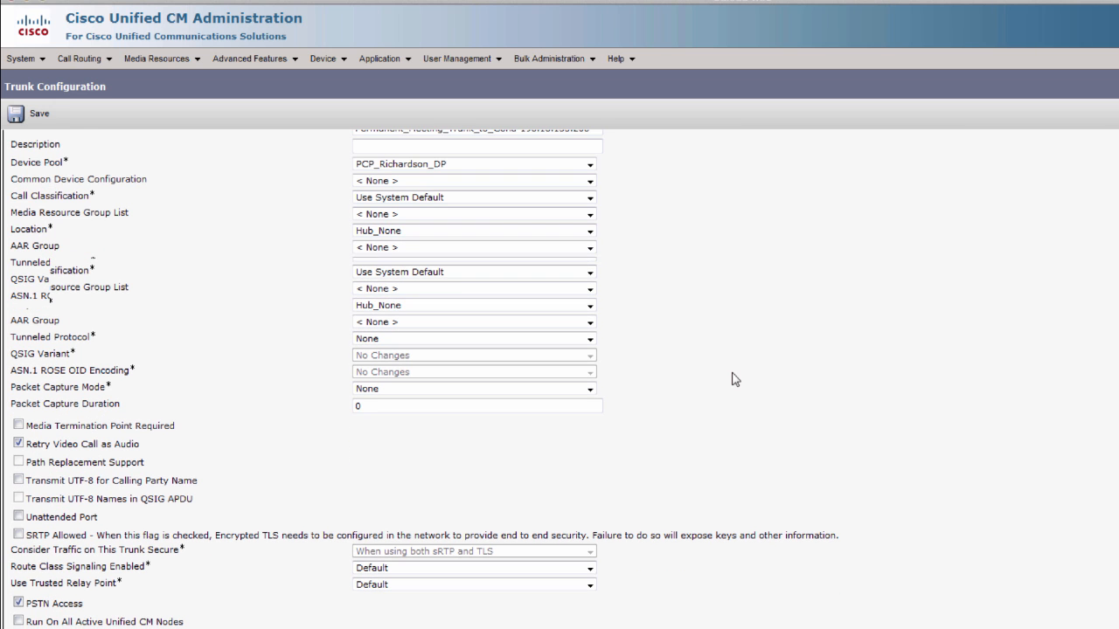
pyautogui.scroll(-4, 735, 380)
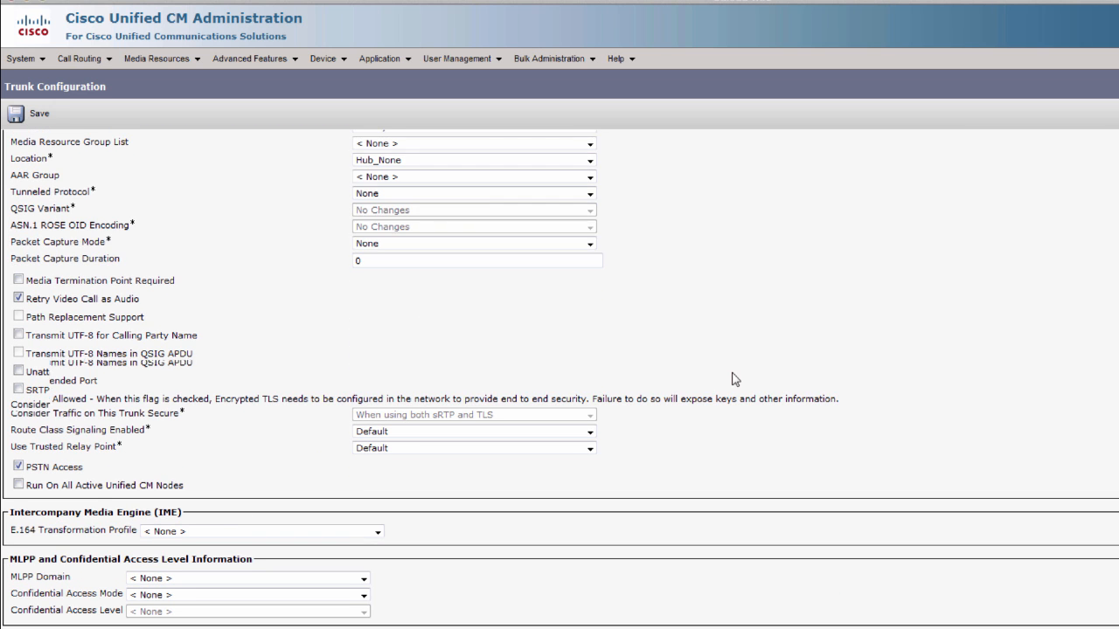
pyautogui.scroll(-12, 734, 379)
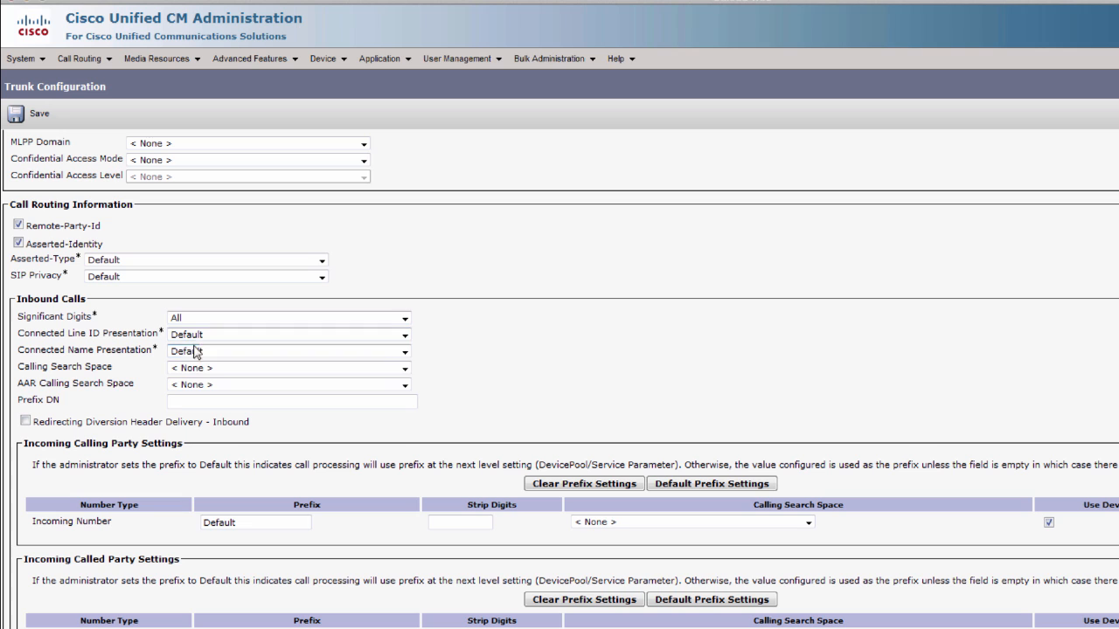
pyautogui.click(200, 373)
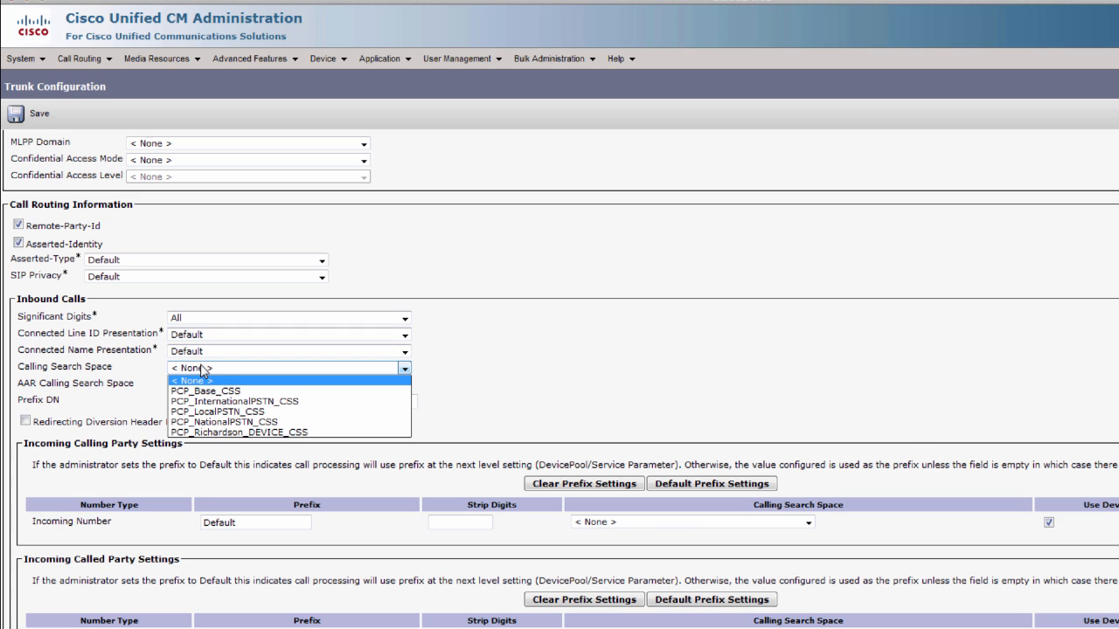
pyautogui.click(251, 393)
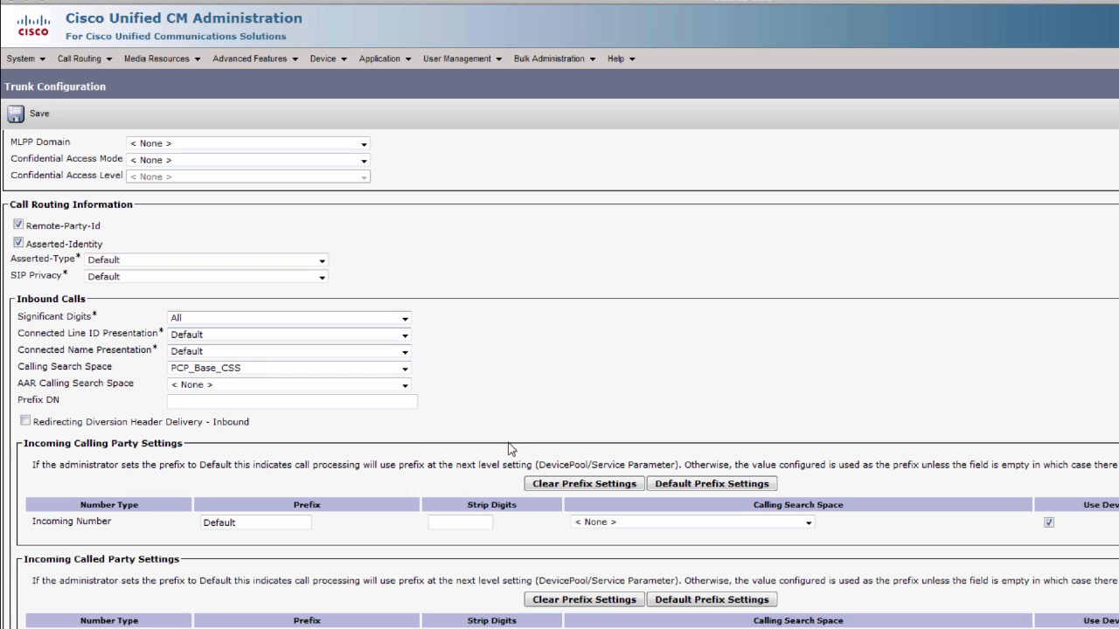
pyautogui.scroll(-1, 507, 448)
pyautogui.scroll(-5, 507, 449)
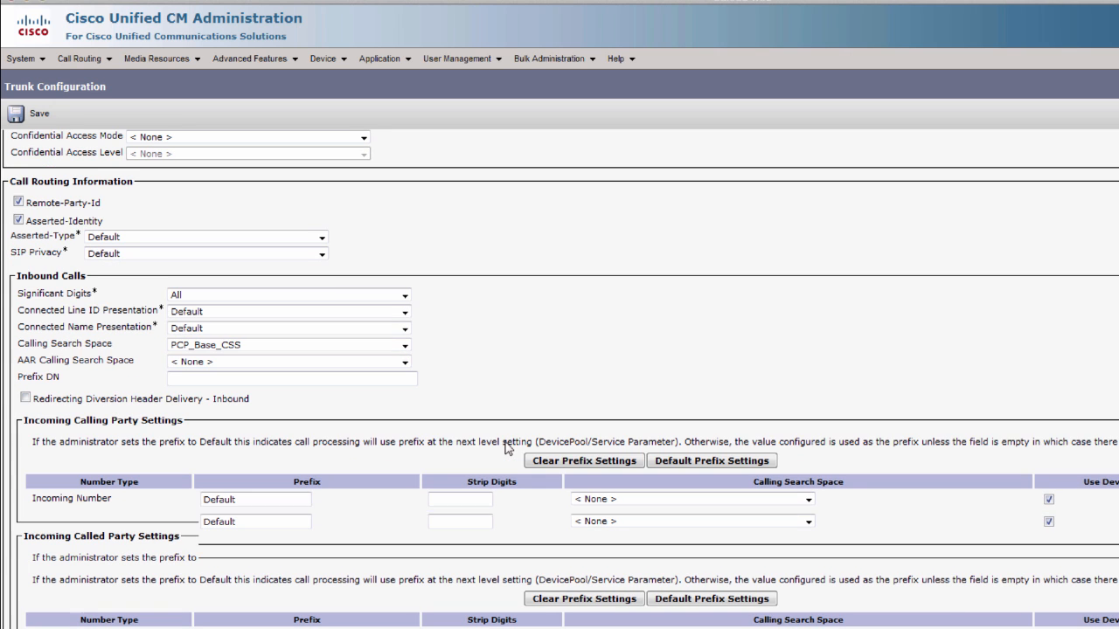
pyautogui.scroll(-5, 506, 442)
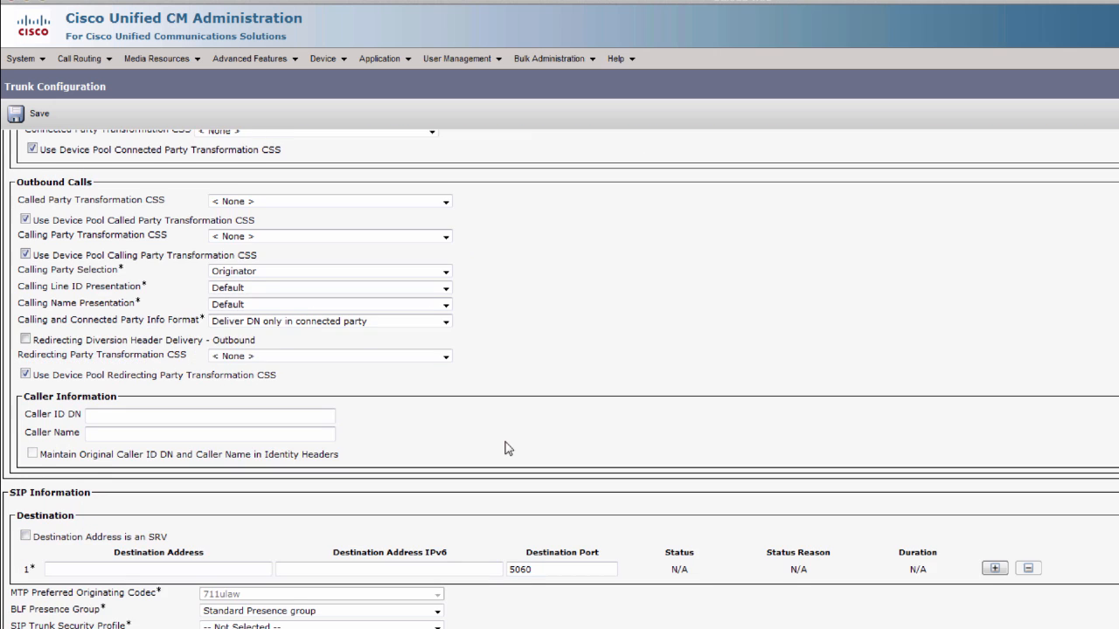
# - Enter 198.18.133.208 as the trunk's destination address
pyautogui.scroll(-3, 507, 448)
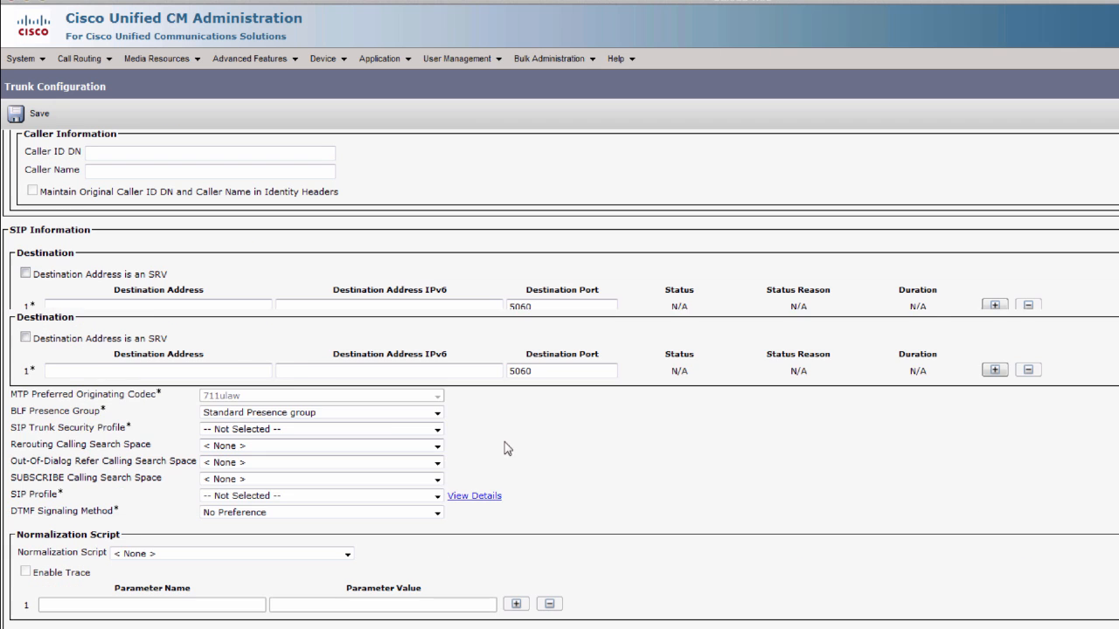
pyautogui.click(73, 308)
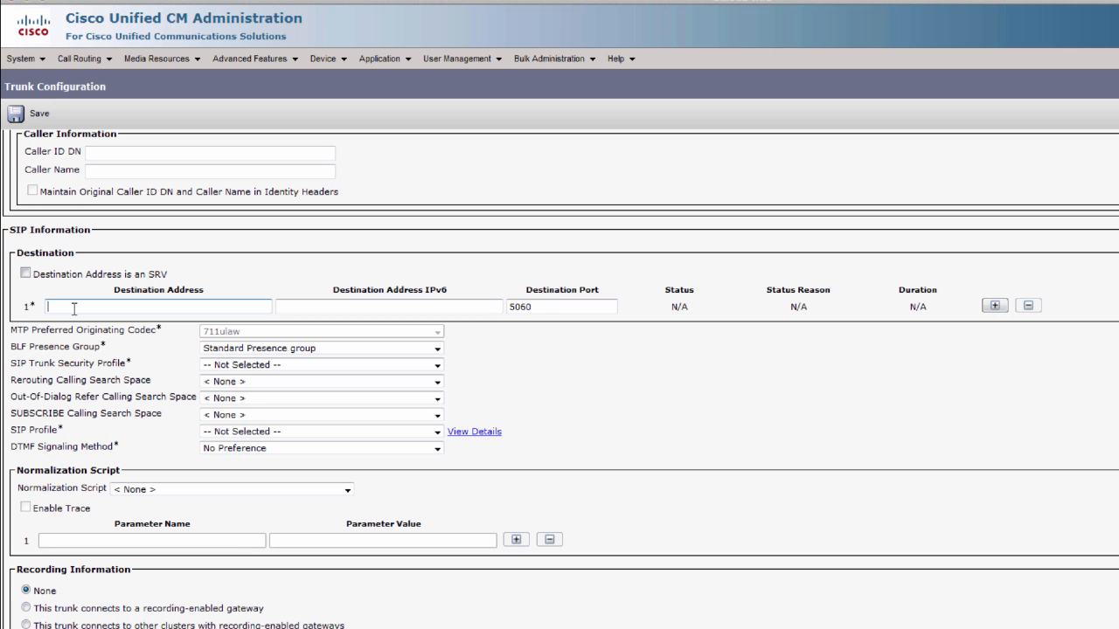
pyautogui.write('198.18.')
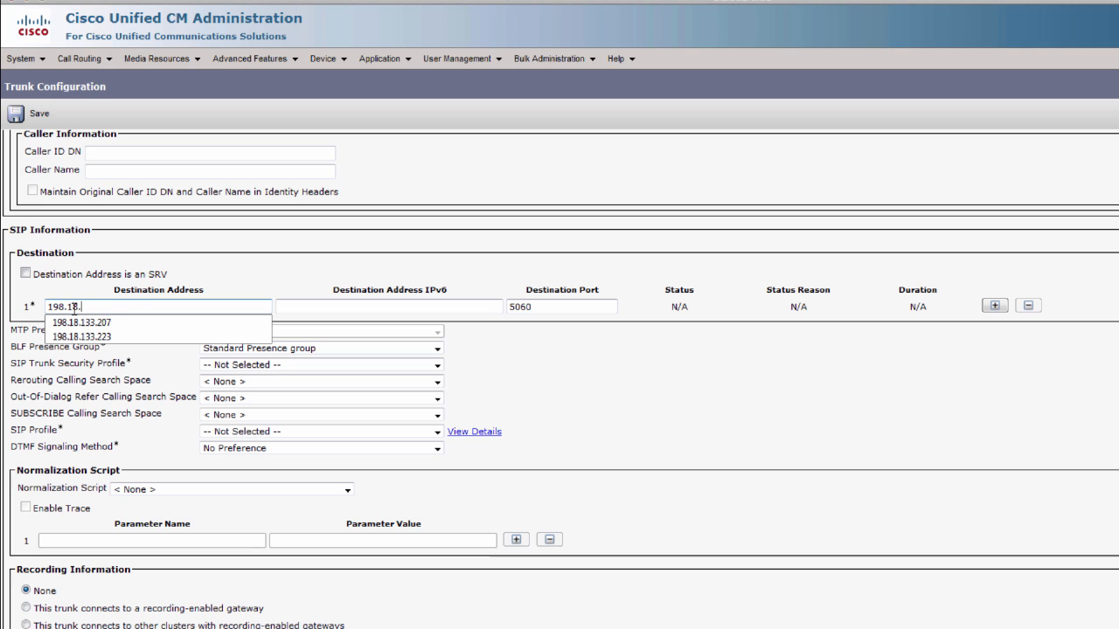
pyautogui.write('133.2')
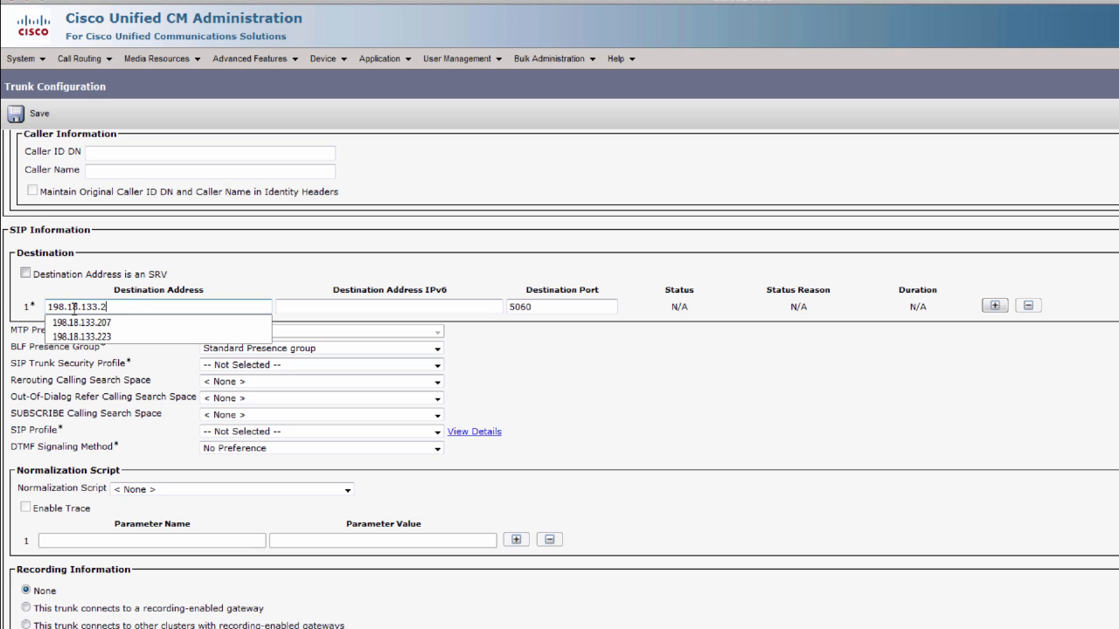
pyautogui.write('08')
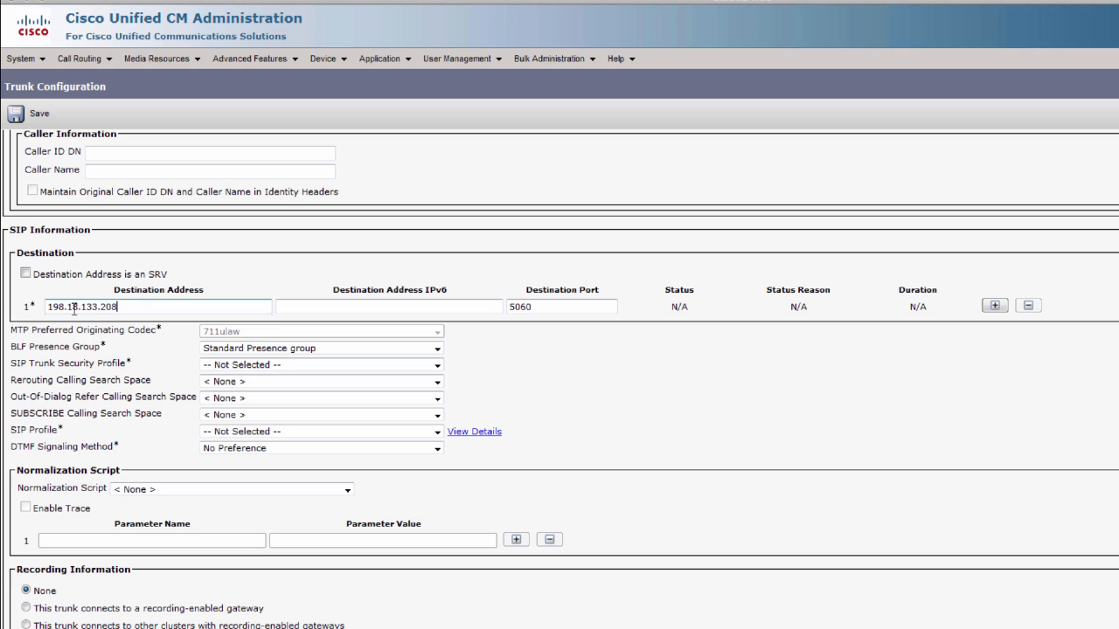
# - Pick Non Secure SIP Trunk Profile, TelePresence Conferencing SIP profile and conductor-interop script, then save
pyautogui.click(254, 366)
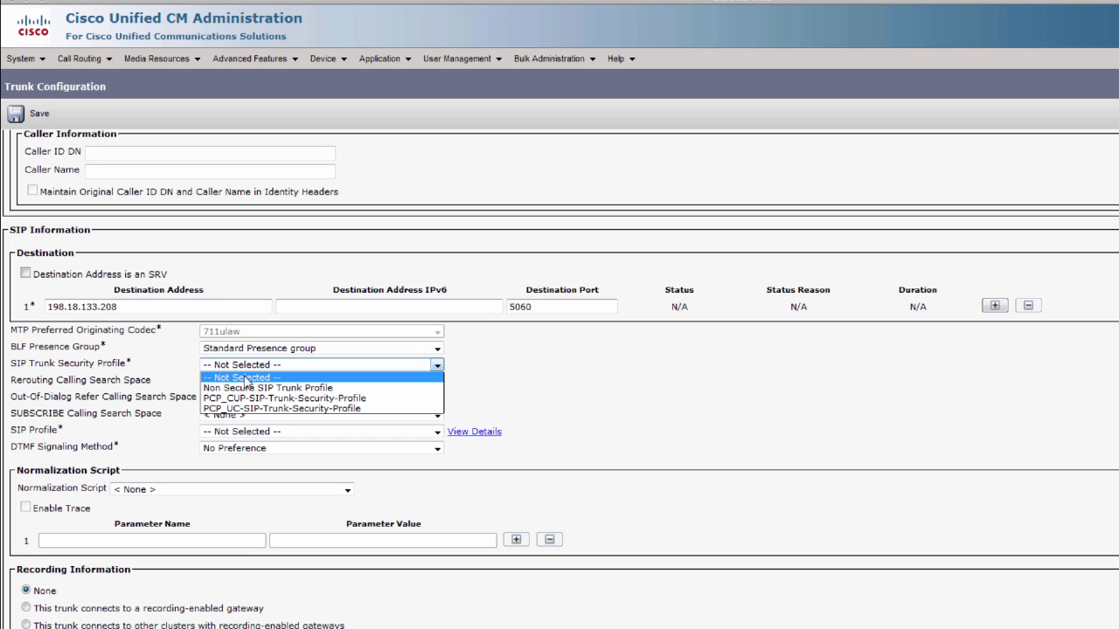
pyautogui.click(247, 376)
pyautogui.click(249, 366)
pyautogui.click(249, 388)
pyautogui.click(236, 431)
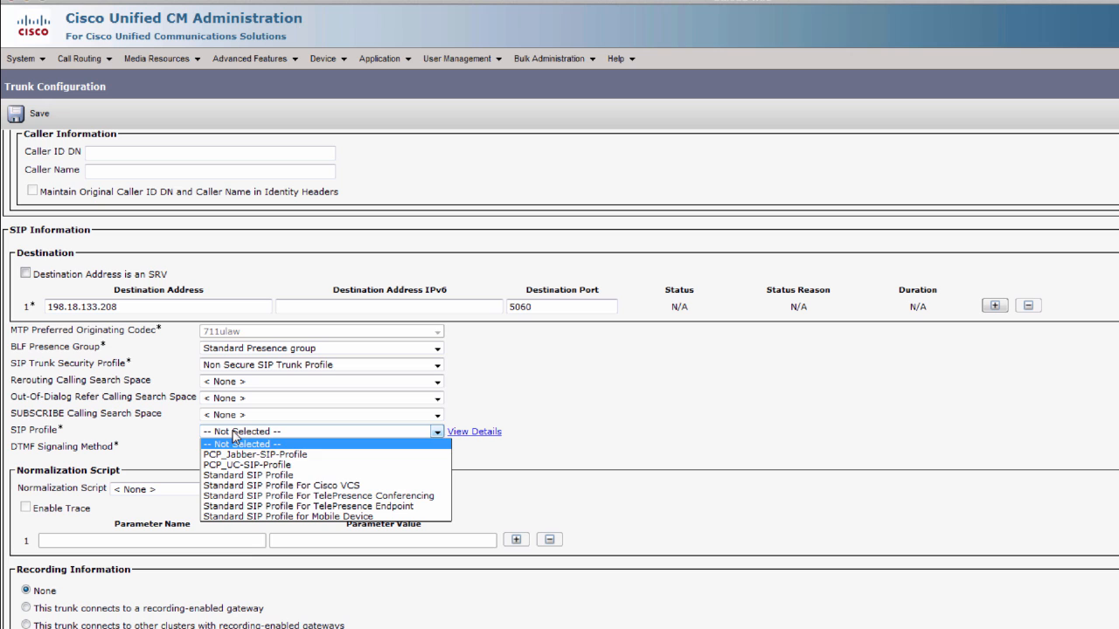
pyautogui.click(355, 497)
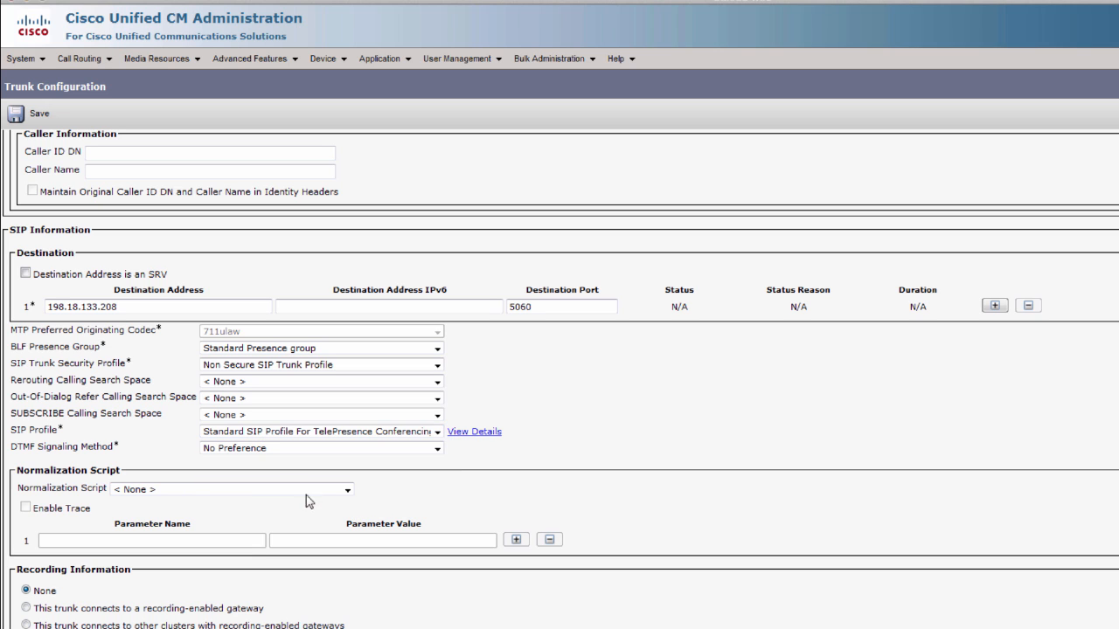
pyautogui.click(257, 491)
pyautogui.click(288, 522)
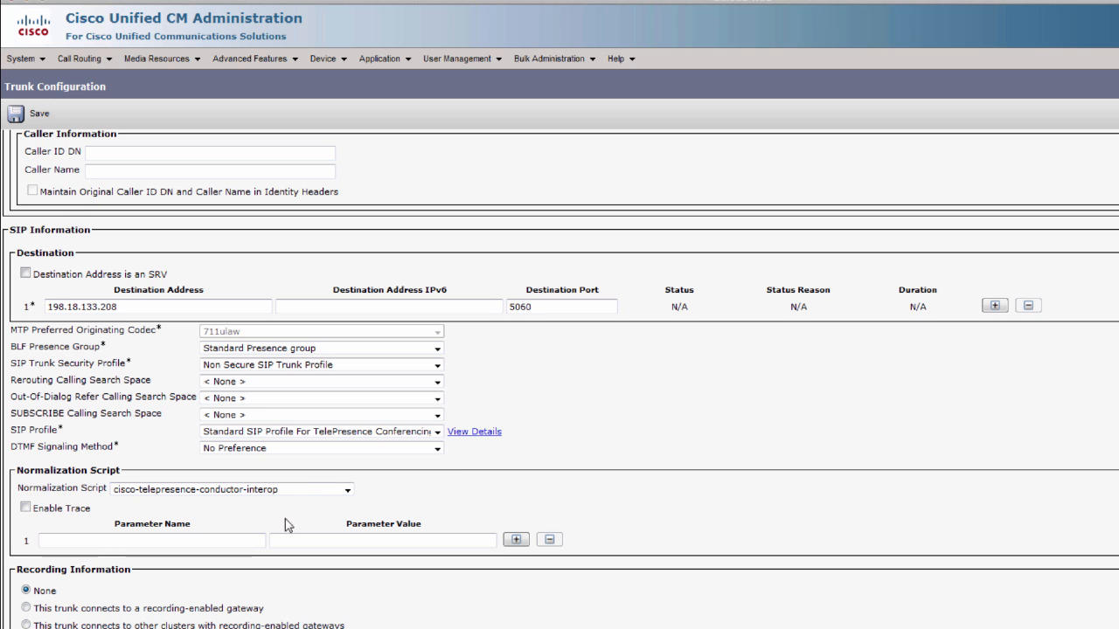
pyautogui.click(15, 114)
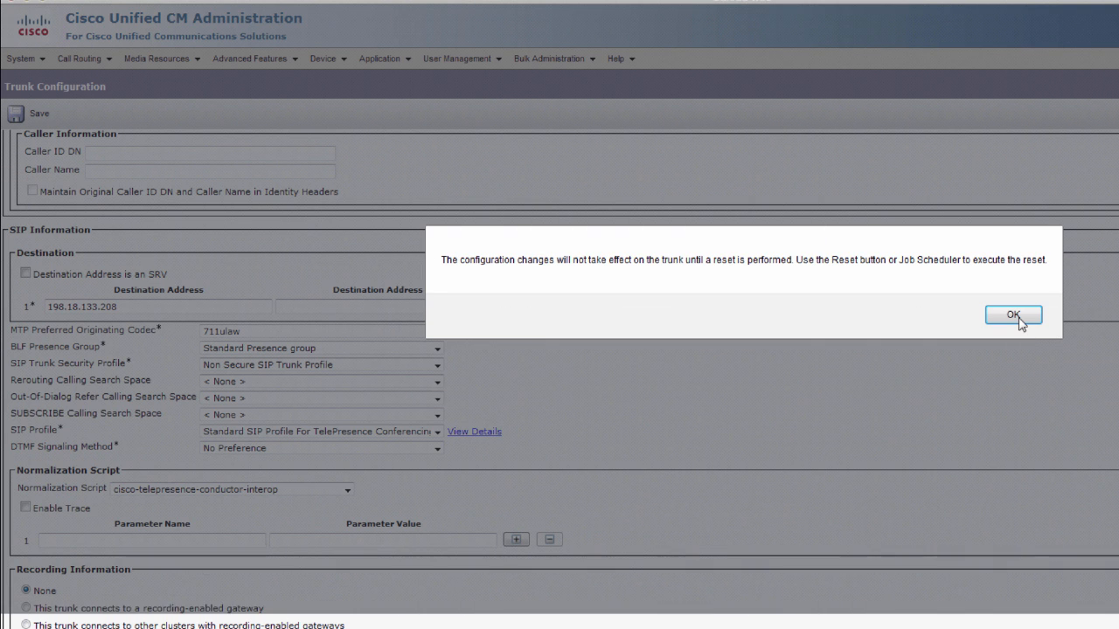
# - Acknowledge the notice and reset Permanent_Meeting_Trunk_to_Cond-198.18.133.208 to apply its configuration
pyautogui.click(1012, 316)
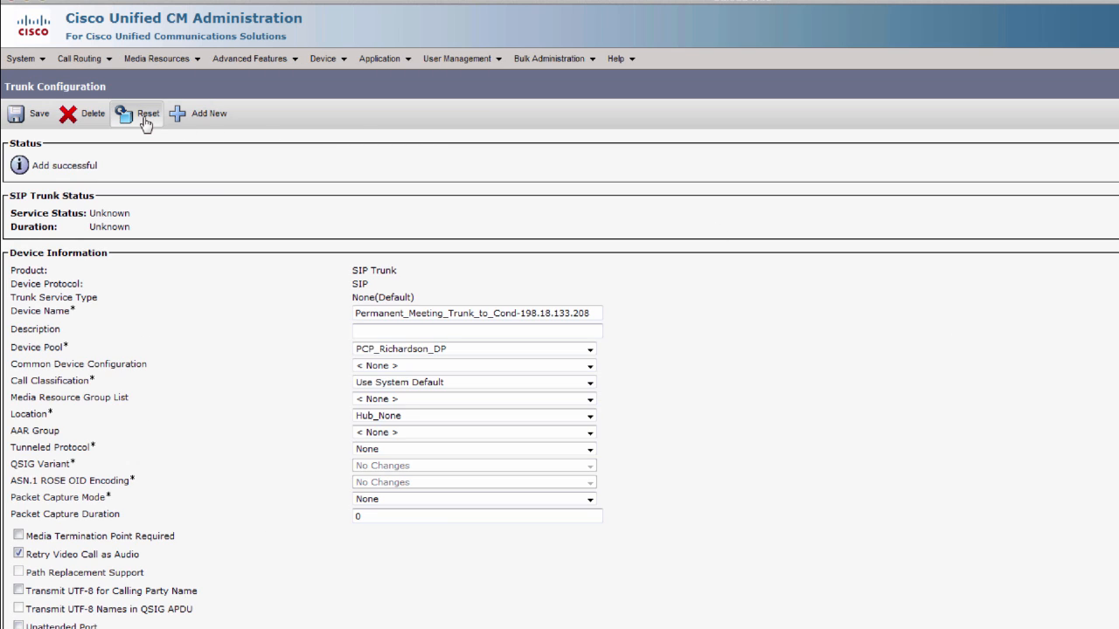
pyautogui.click(146, 122)
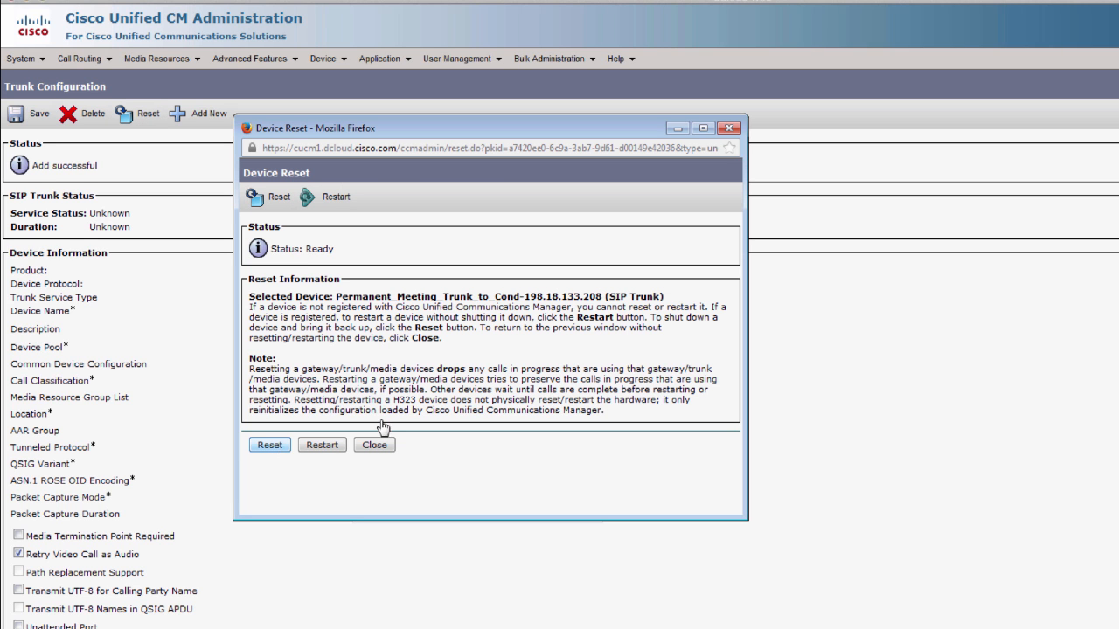
pyautogui.click(269, 445)
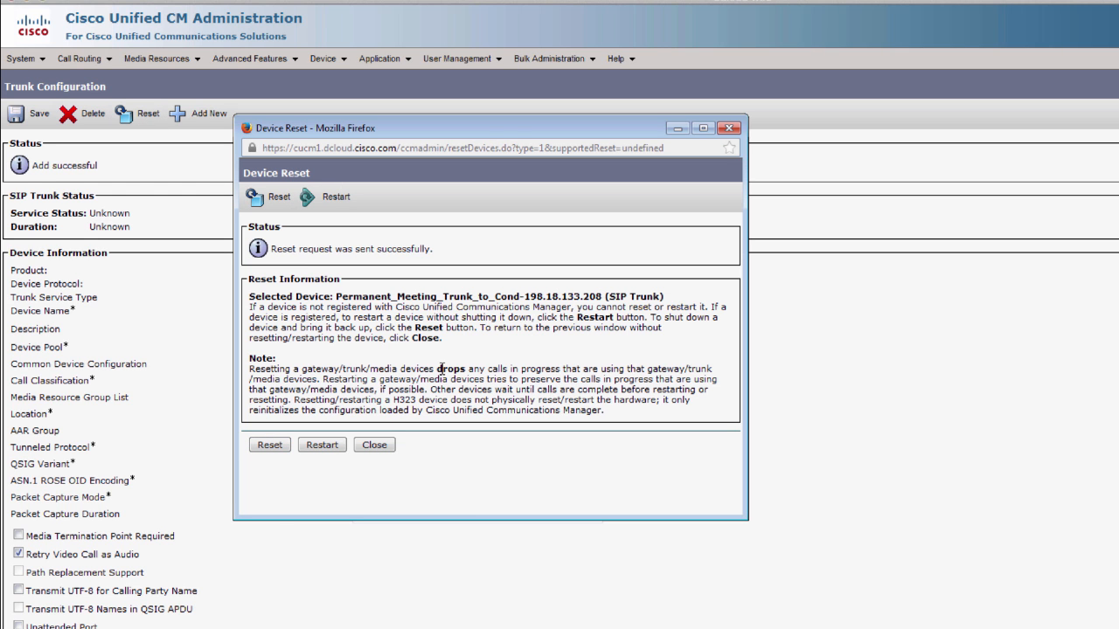
pyautogui.click(375, 446)
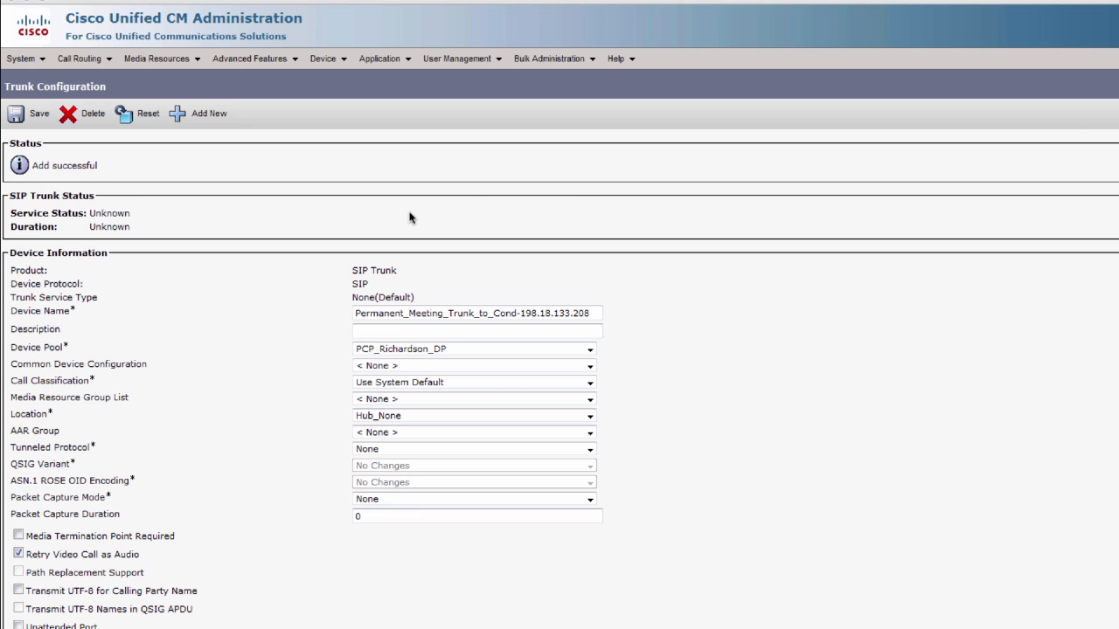
# - Start a new route pattern 850XXXX from the Call Routing route pattern list
pyautogui.click(82, 58)
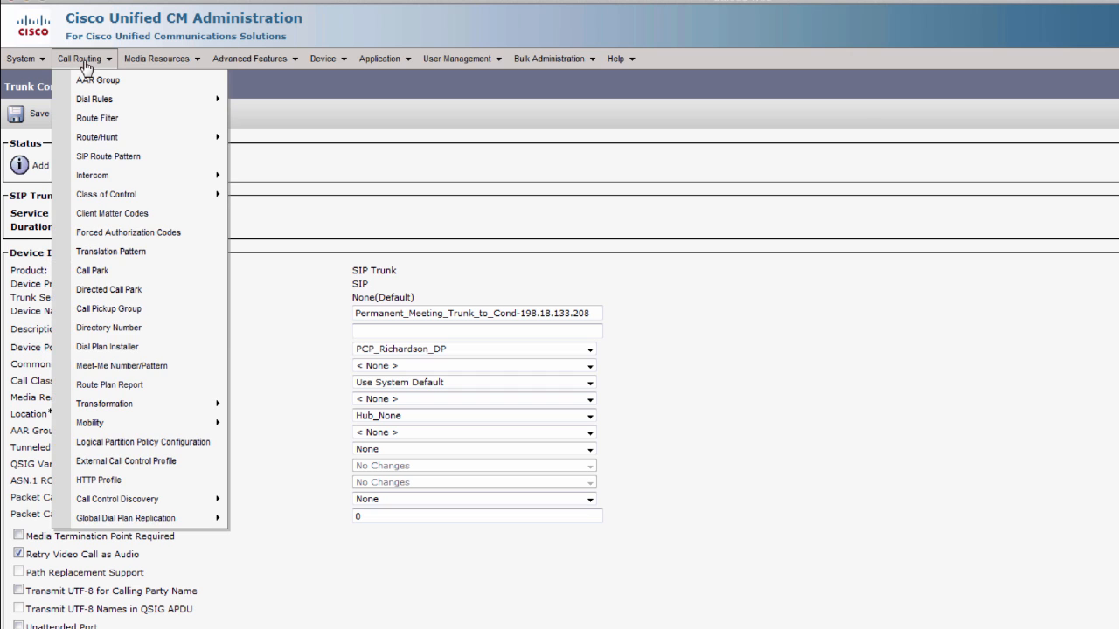
pyautogui.moveTo(112, 144)
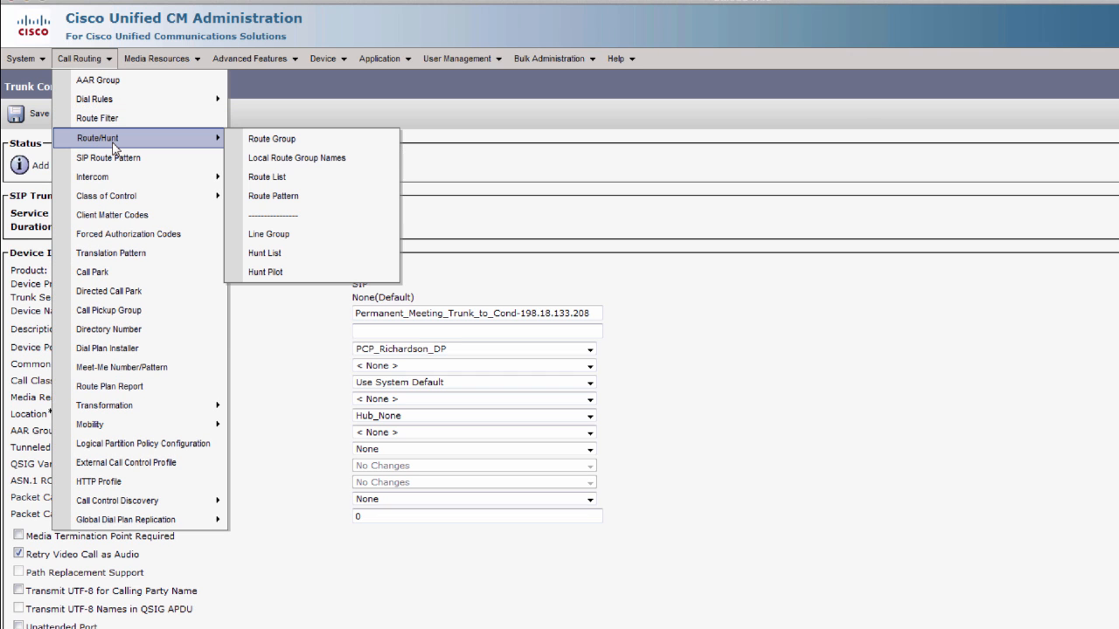
pyautogui.click(281, 197)
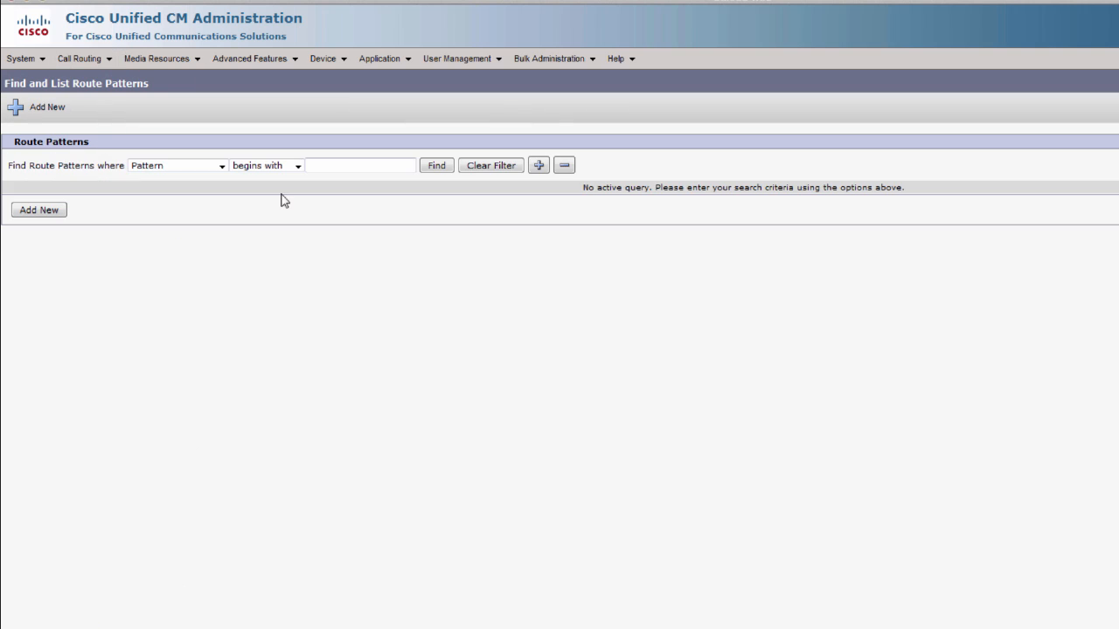
pyautogui.click(44, 211)
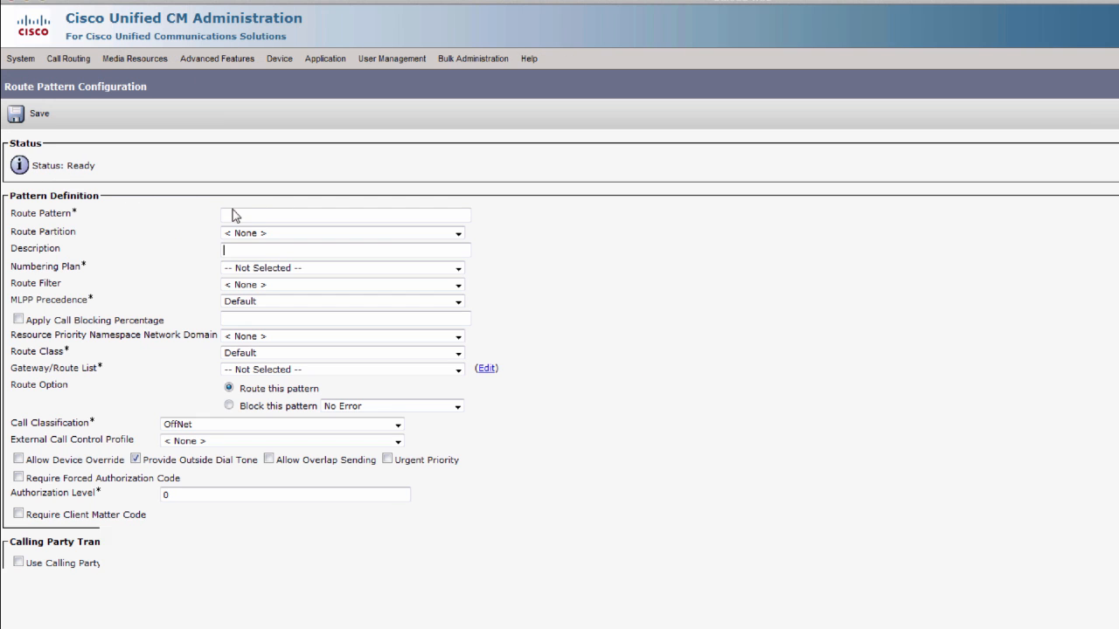
pyautogui.click(249, 216)
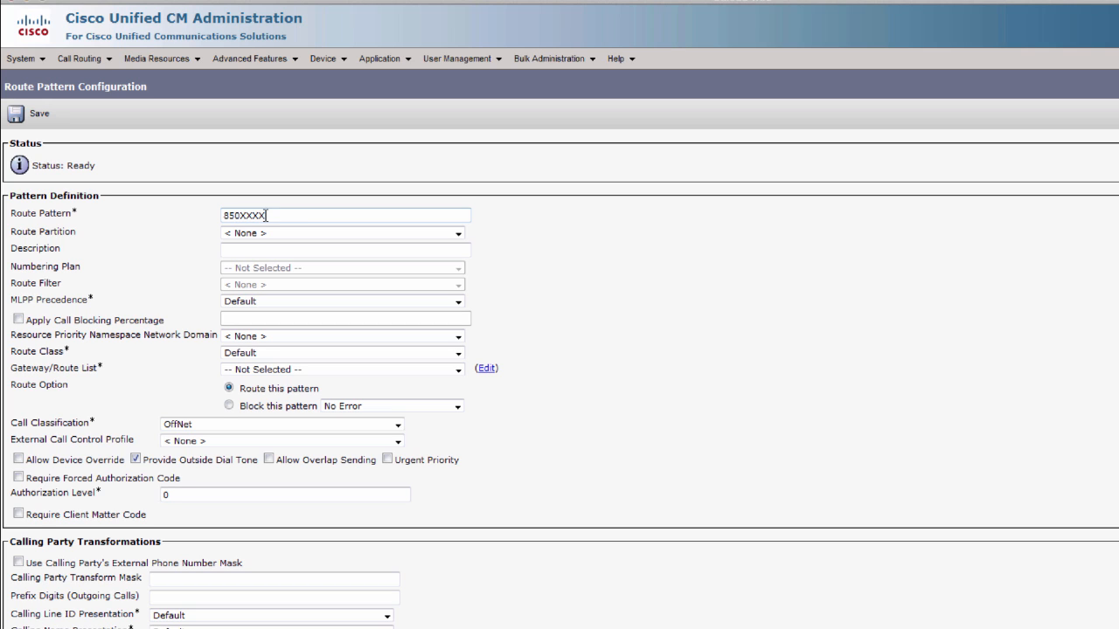
# - Put the pattern in PCP_Base_PT, route it to the permanent meeting trunk, and save
pyautogui.click(255, 235)
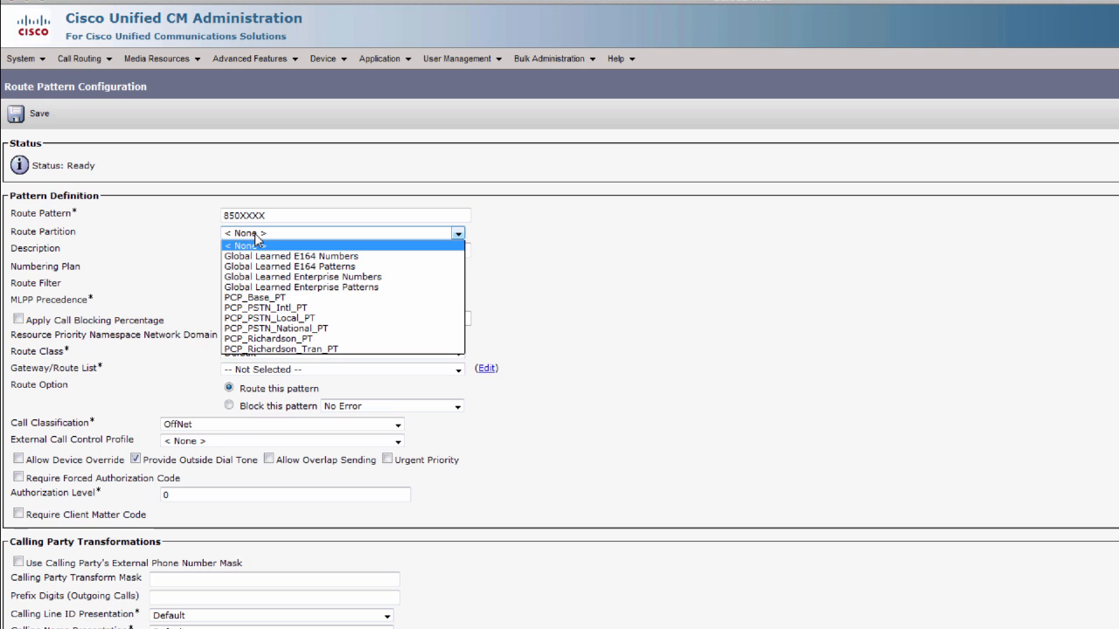
pyautogui.click(287, 299)
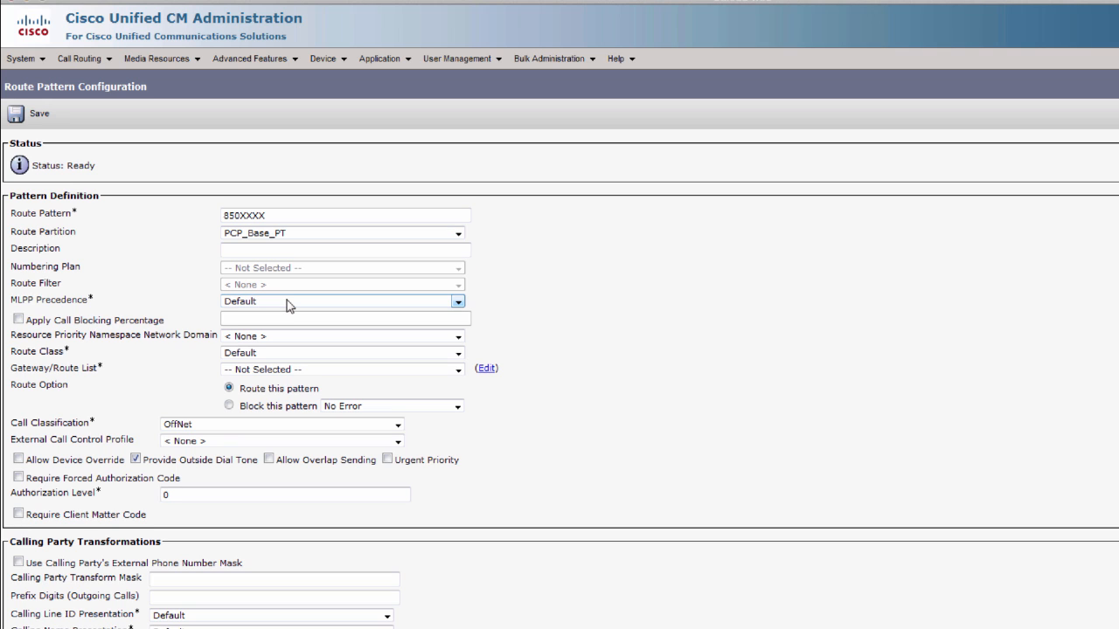
pyautogui.click(256, 372)
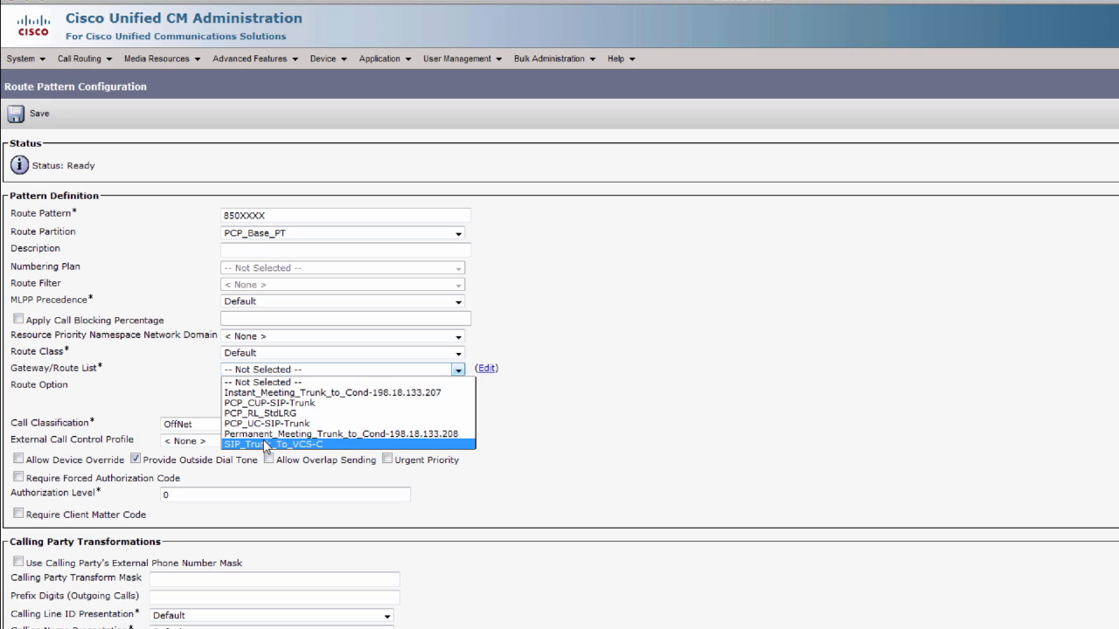
pyautogui.click(264, 435)
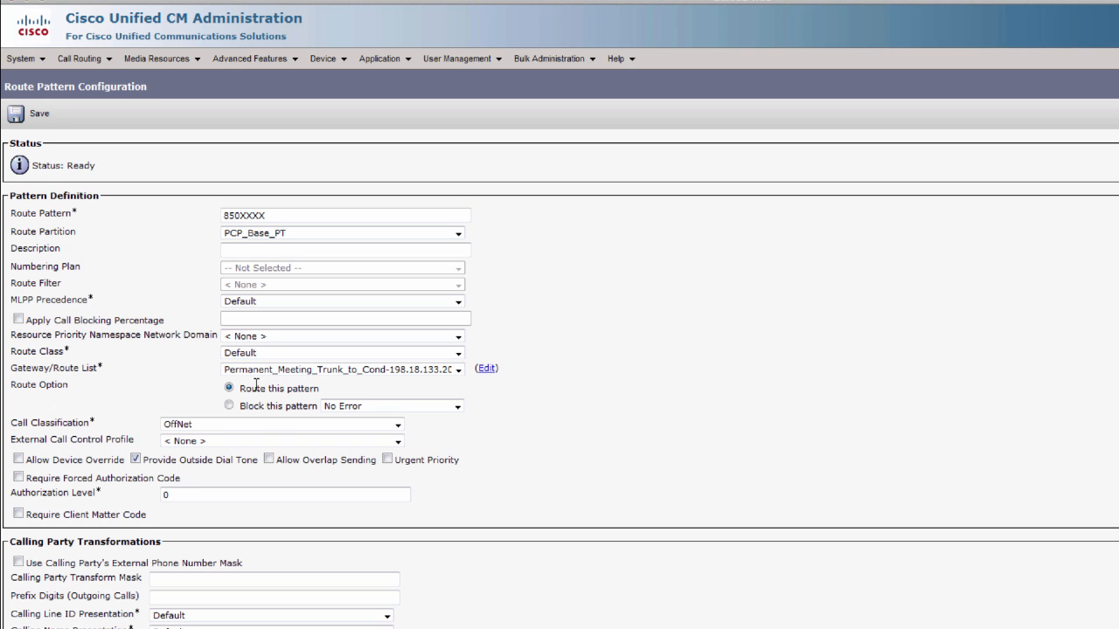
pyautogui.click(37, 120)
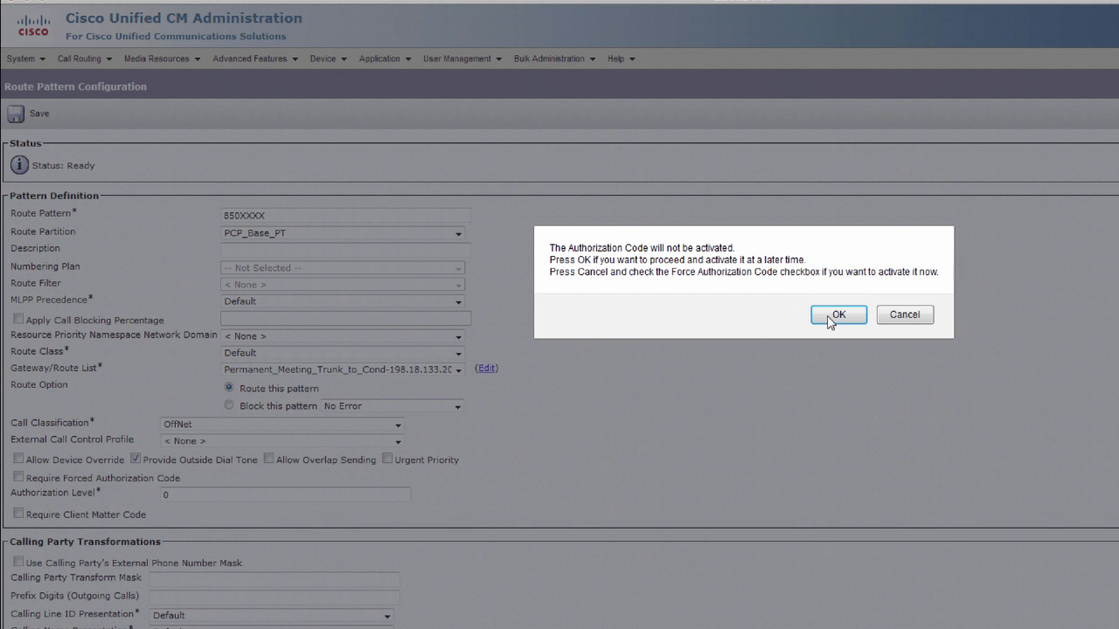
pyautogui.click(829, 318)
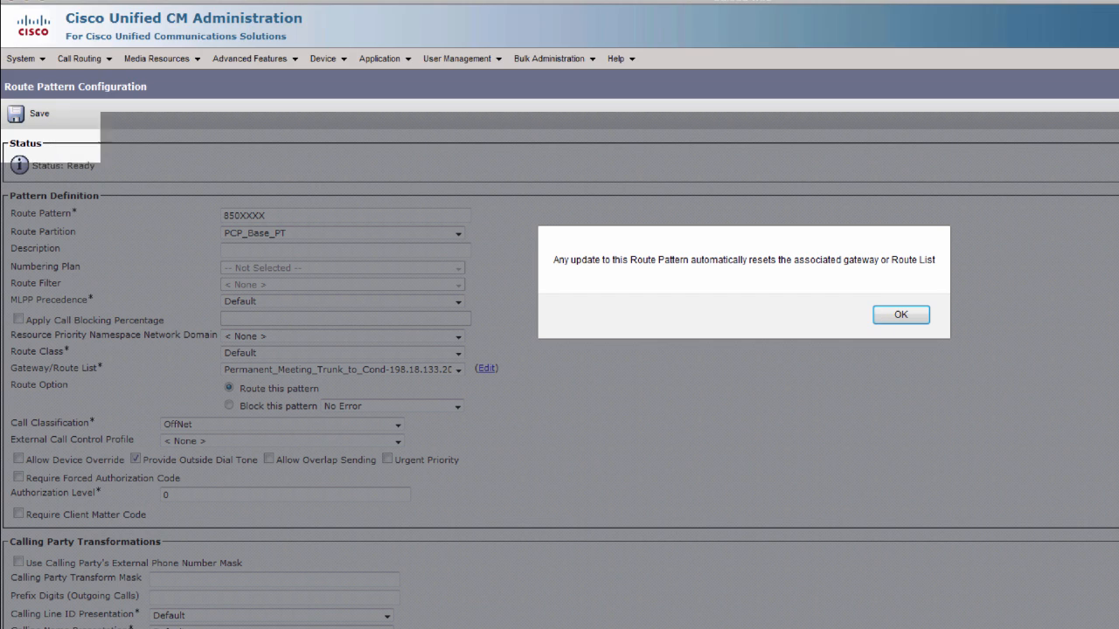
pyautogui.press('Return')
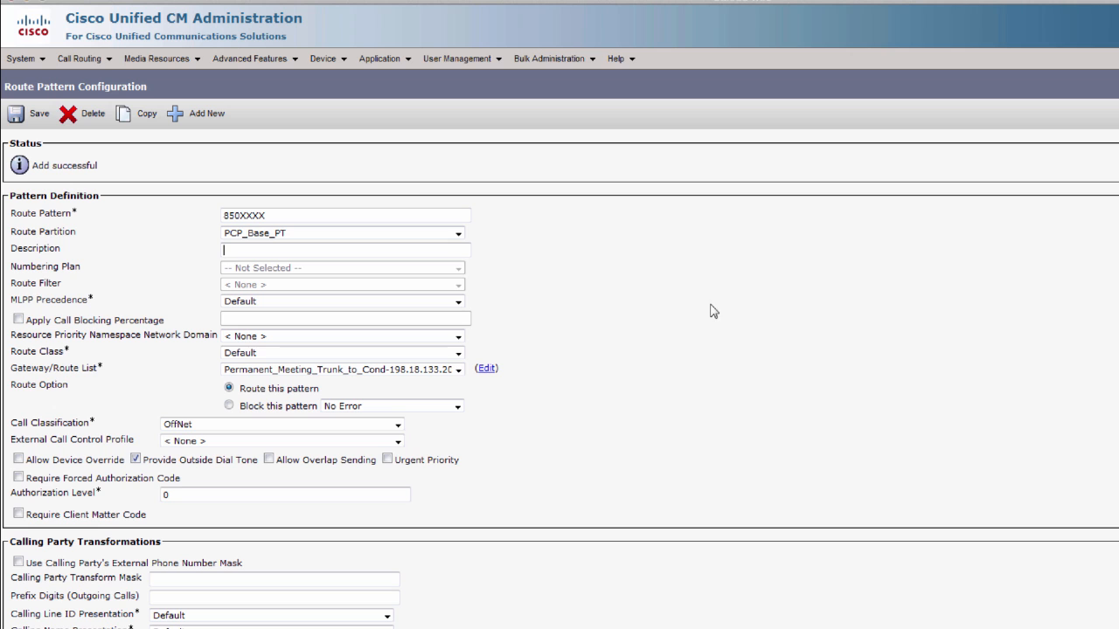
pyautogui.click(92, 64)
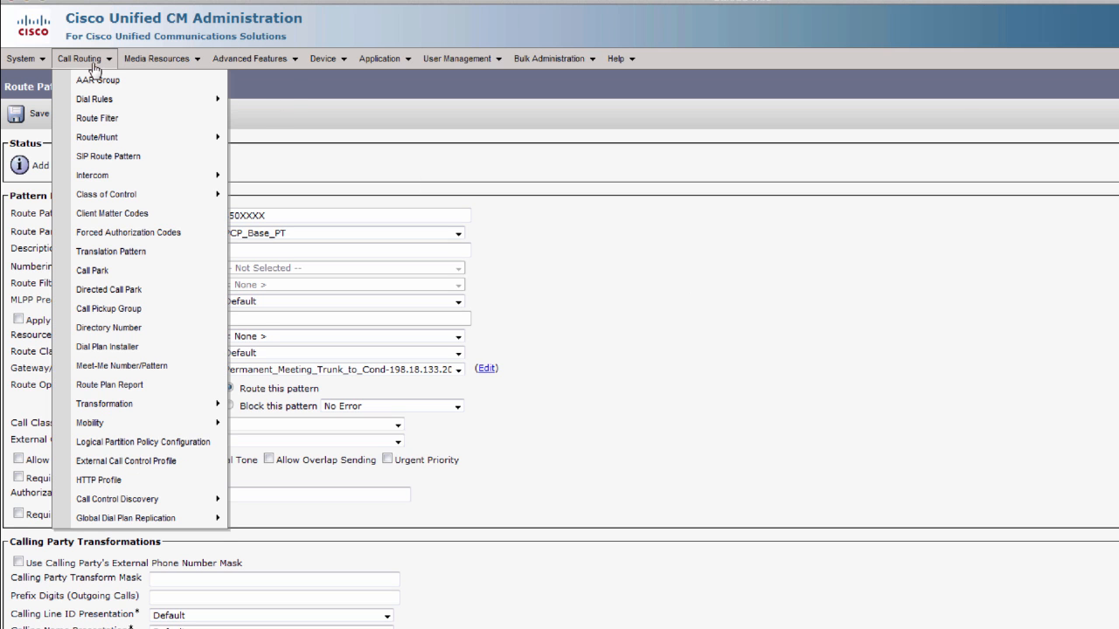
# - Add a new Cisco TelePresence Conductor conference bridge named Richardson_Conductor
pyautogui.moveTo(140, 68)
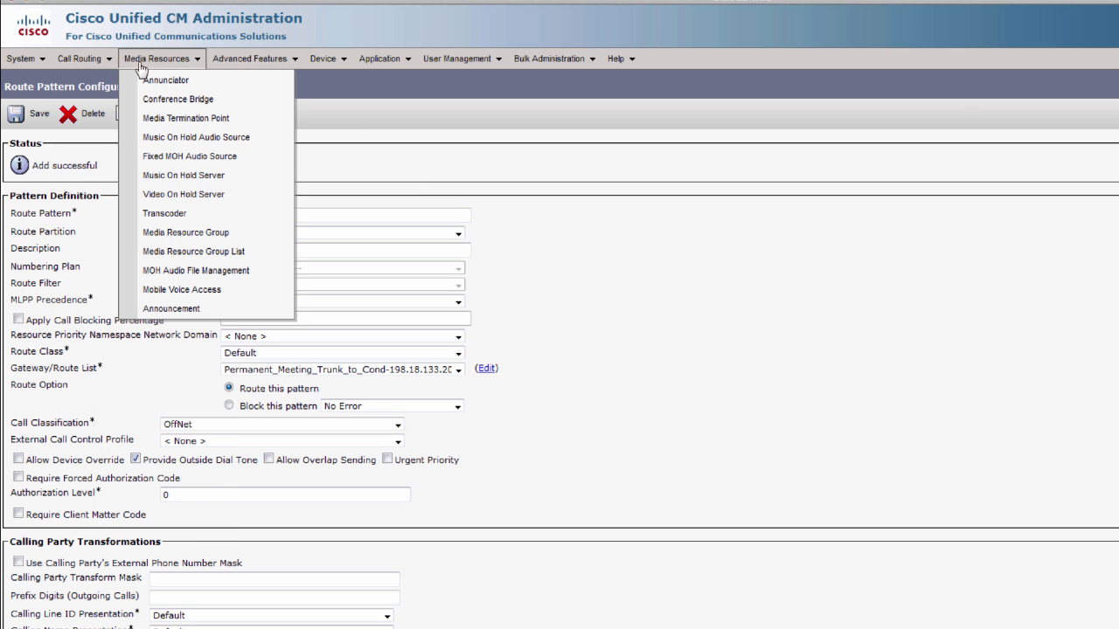
pyautogui.click(160, 104)
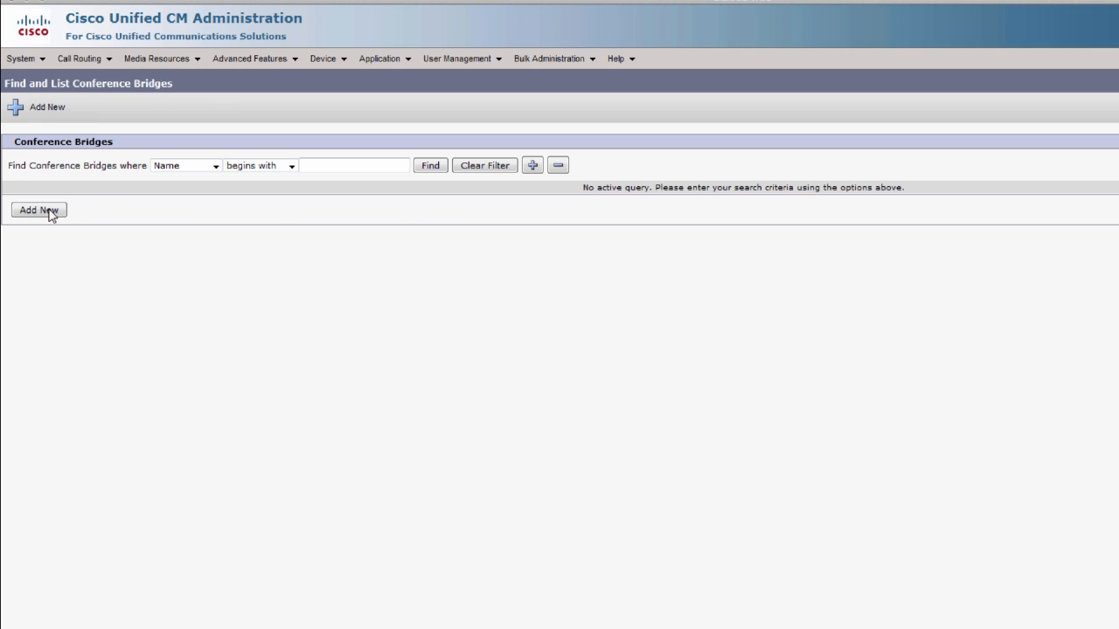
pyautogui.click(40, 210)
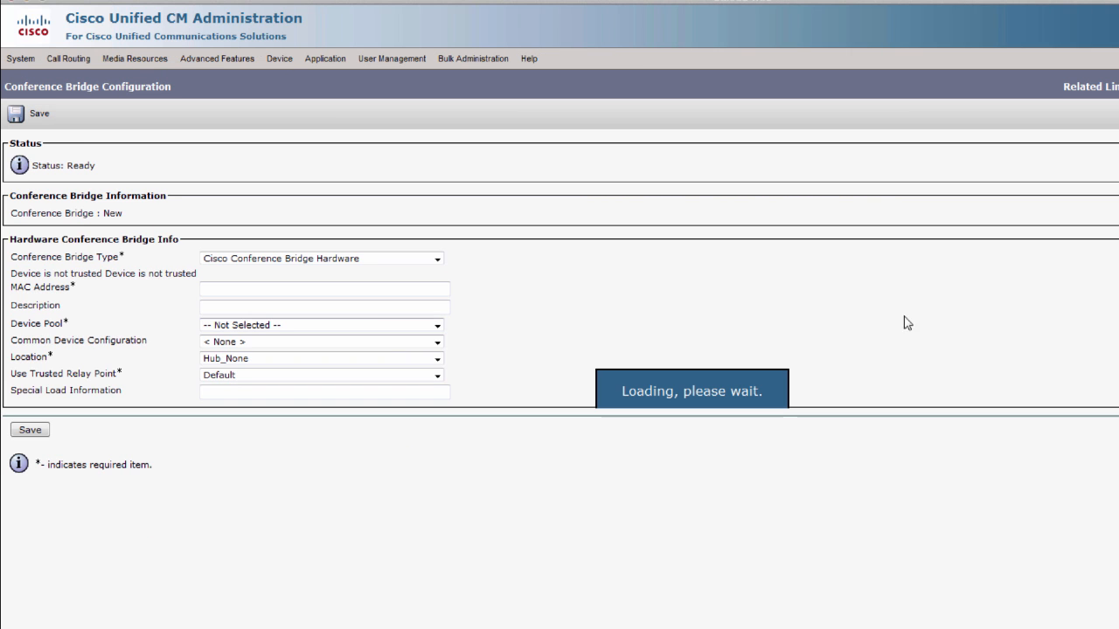
pyautogui.click(301, 258)
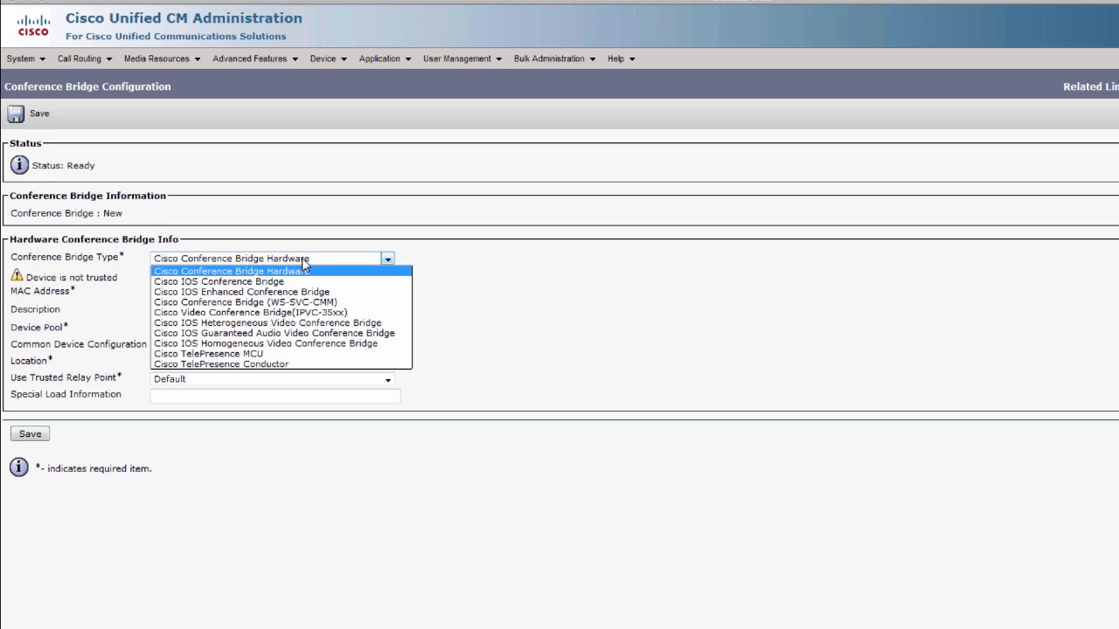
pyautogui.click(257, 364)
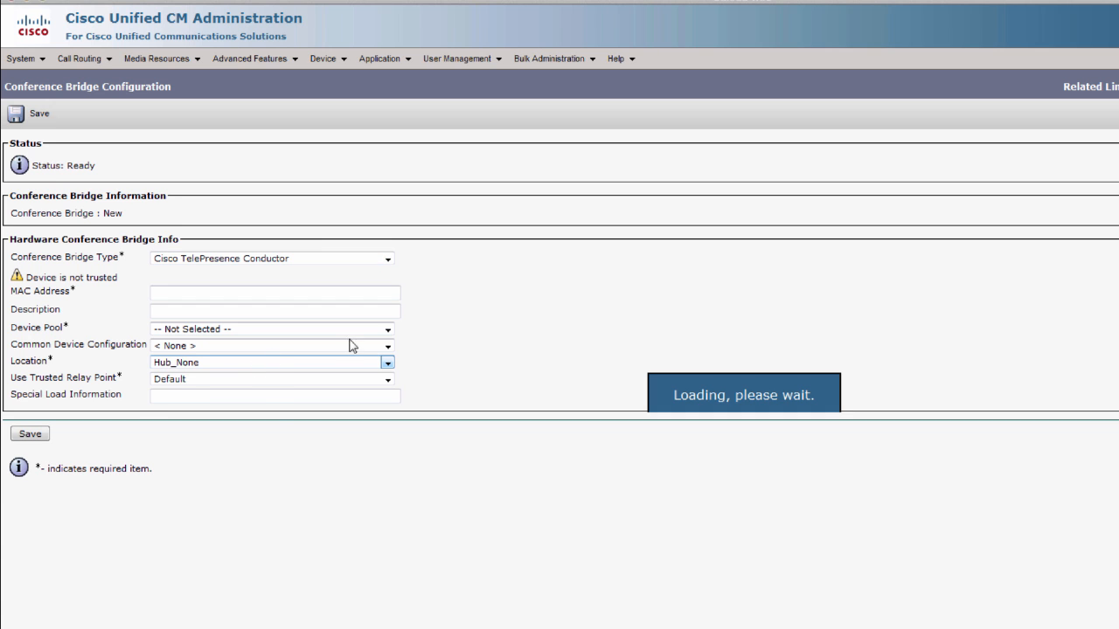
pyautogui.click(135, 293)
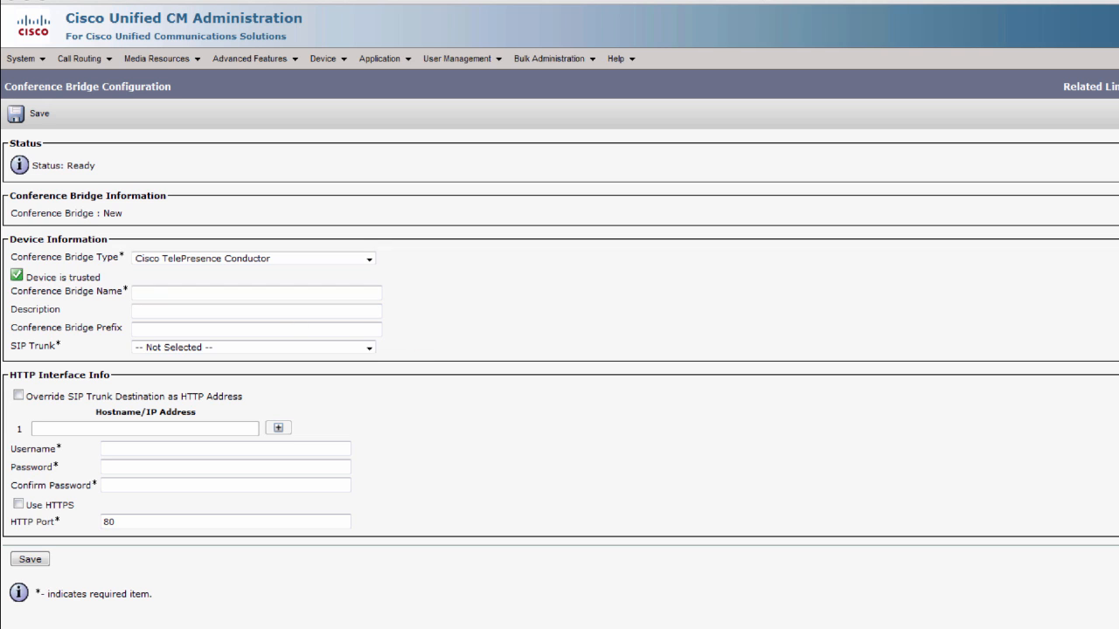
pyautogui.rightClick(141, 293)
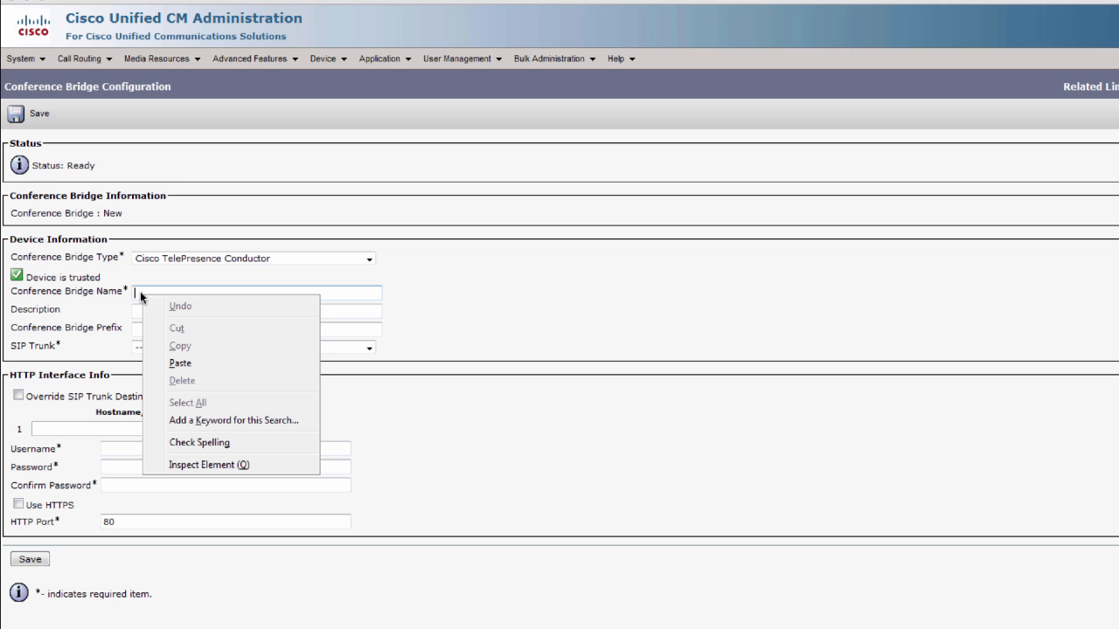
pyautogui.click(175, 364)
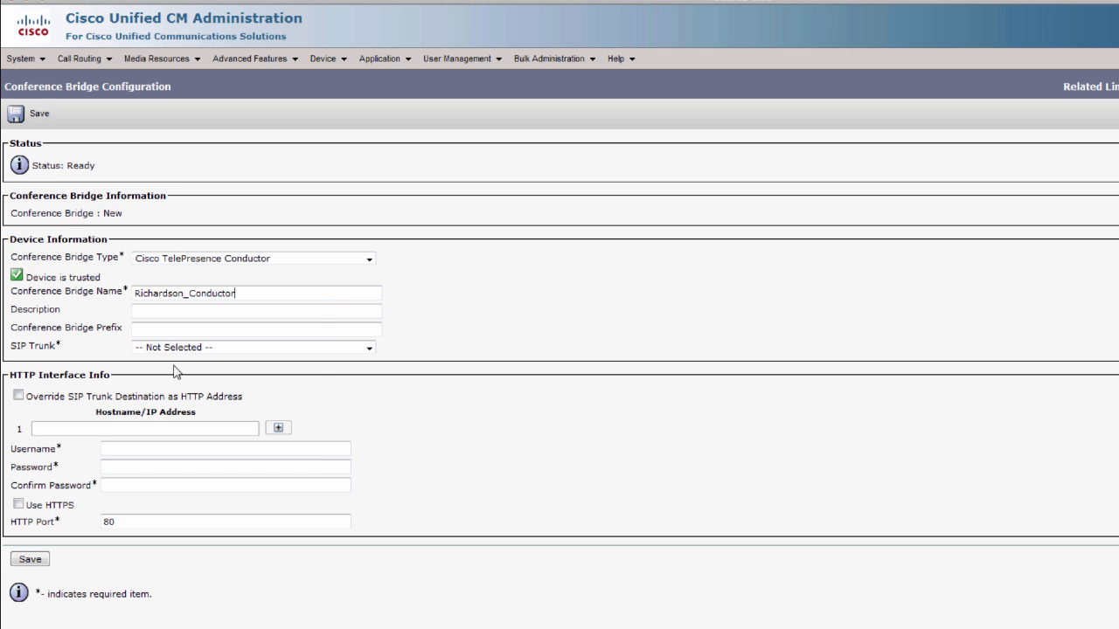
# - Select the Instant_Meeting_Trunk_to_Cond-198.18.133.207 trunk, enter the HTTP username and password, and save
pyautogui.click(239, 349)
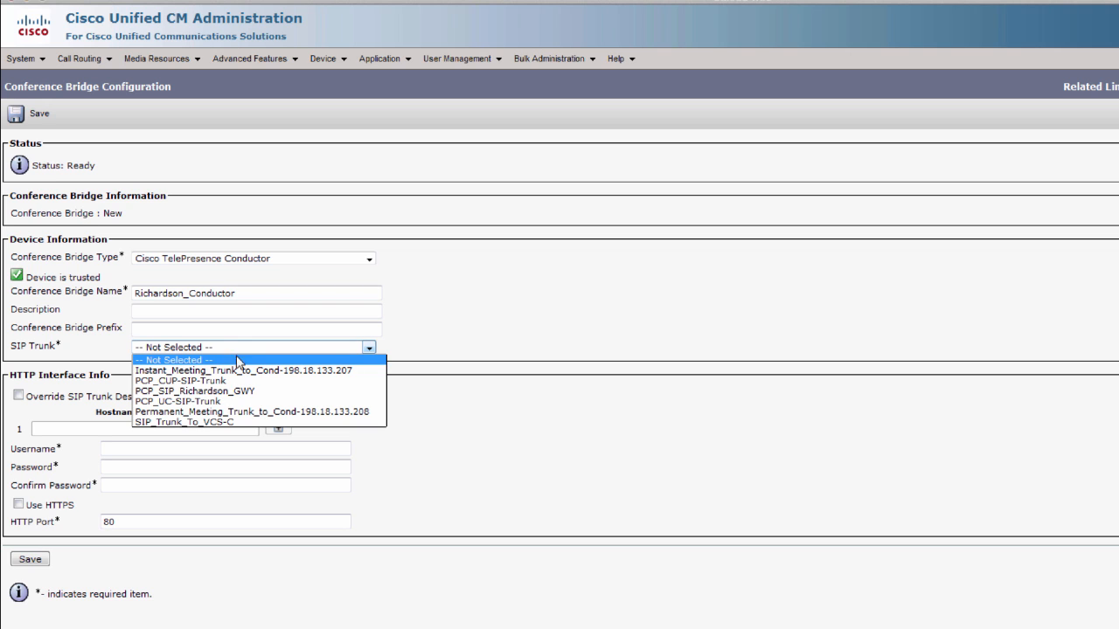
pyautogui.click(231, 371)
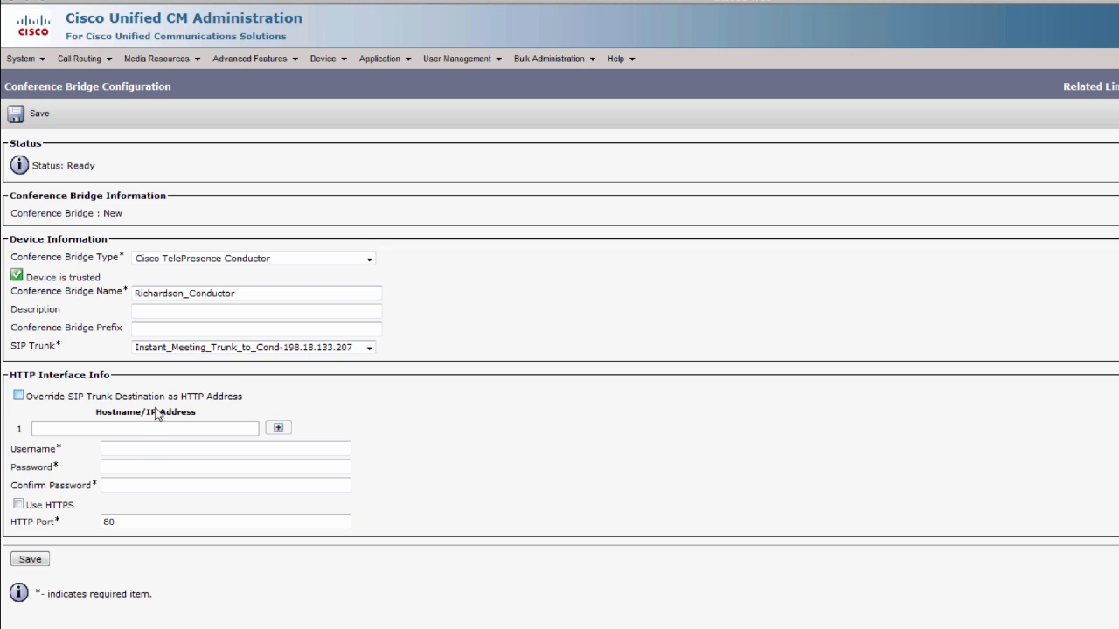
pyautogui.click(137, 450)
pyautogui.write('CucmAdmin')
pyautogui.press('Tab')
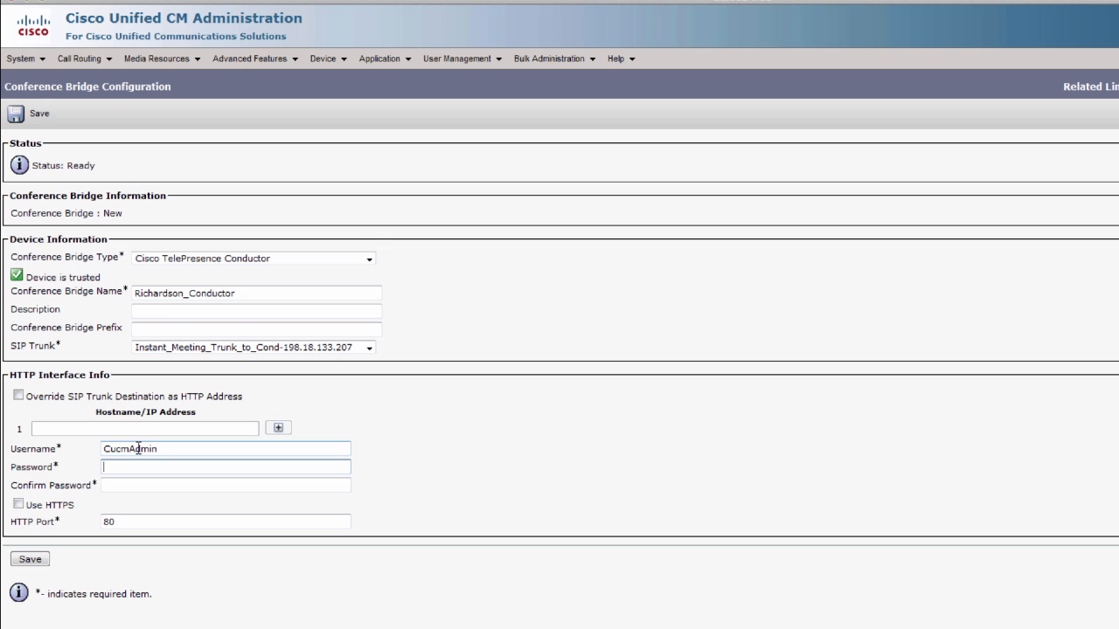
pyautogui.write('C1sco1234')
pyautogui.press('Tab')
pyautogui.write('C1sco12345')
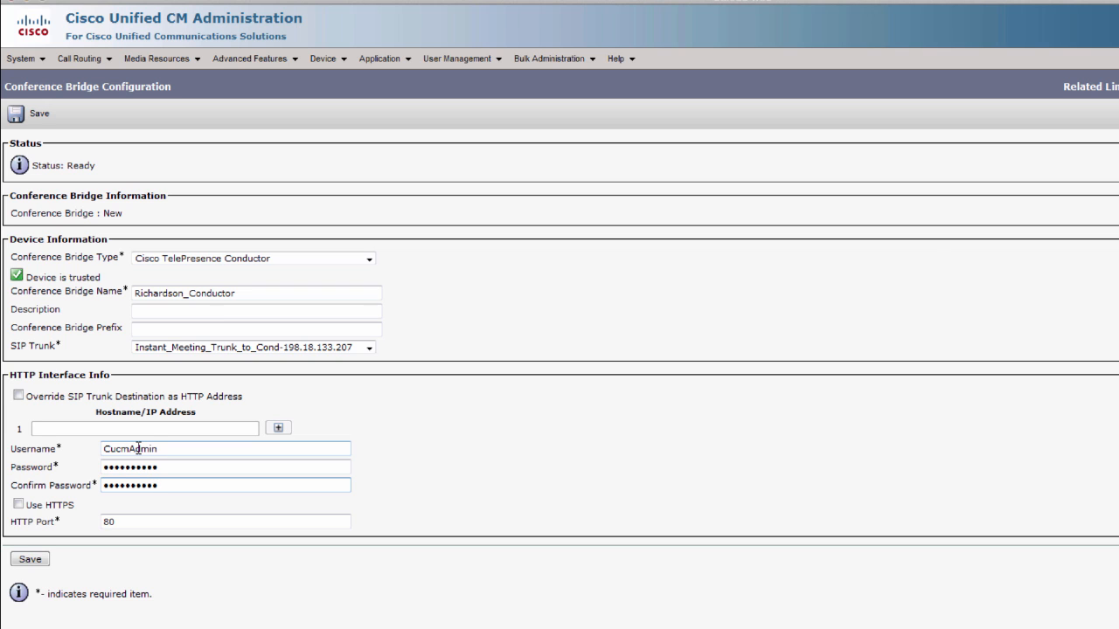
pyautogui.click(29, 560)
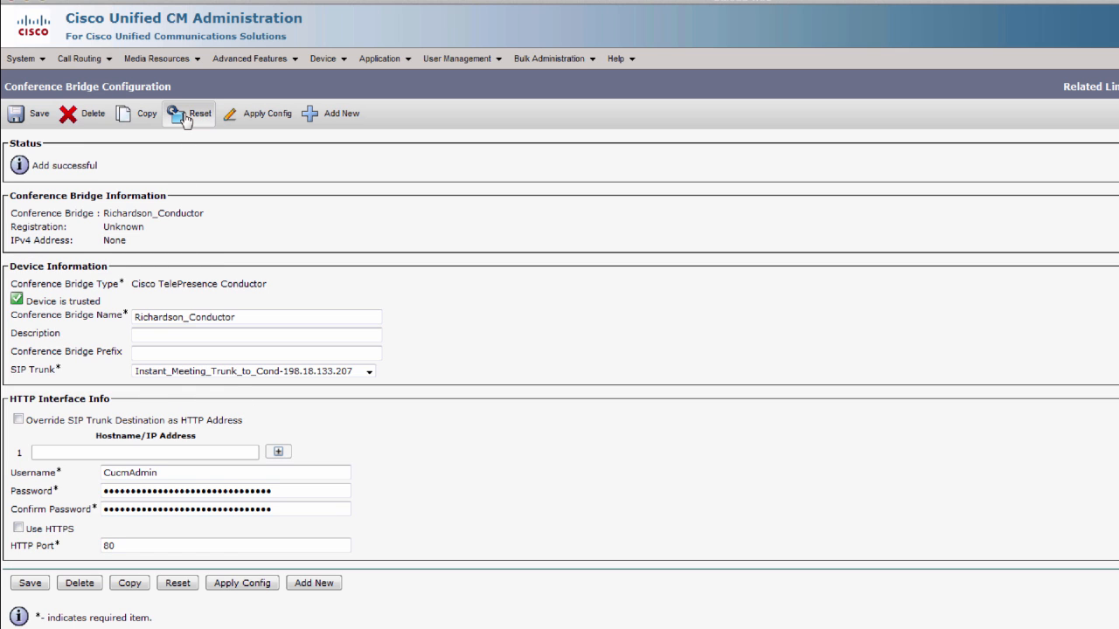
# - Reset the Richardson_Conductor conference bridge
pyautogui.click(187, 113)
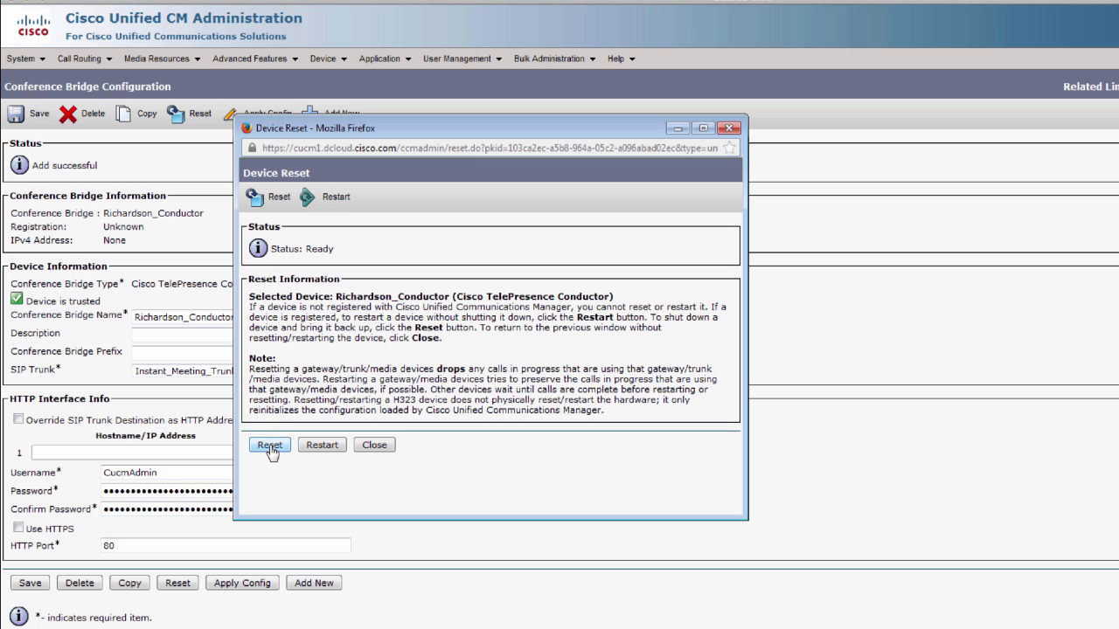
pyautogui.click(271, 446)
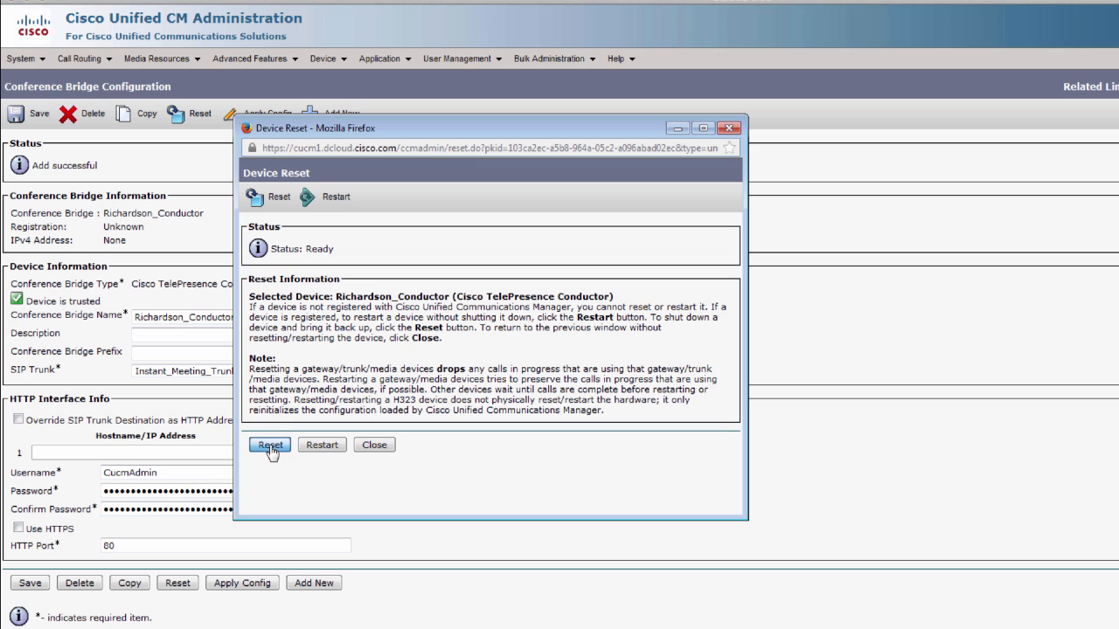
pyautogui.click(374, 446)
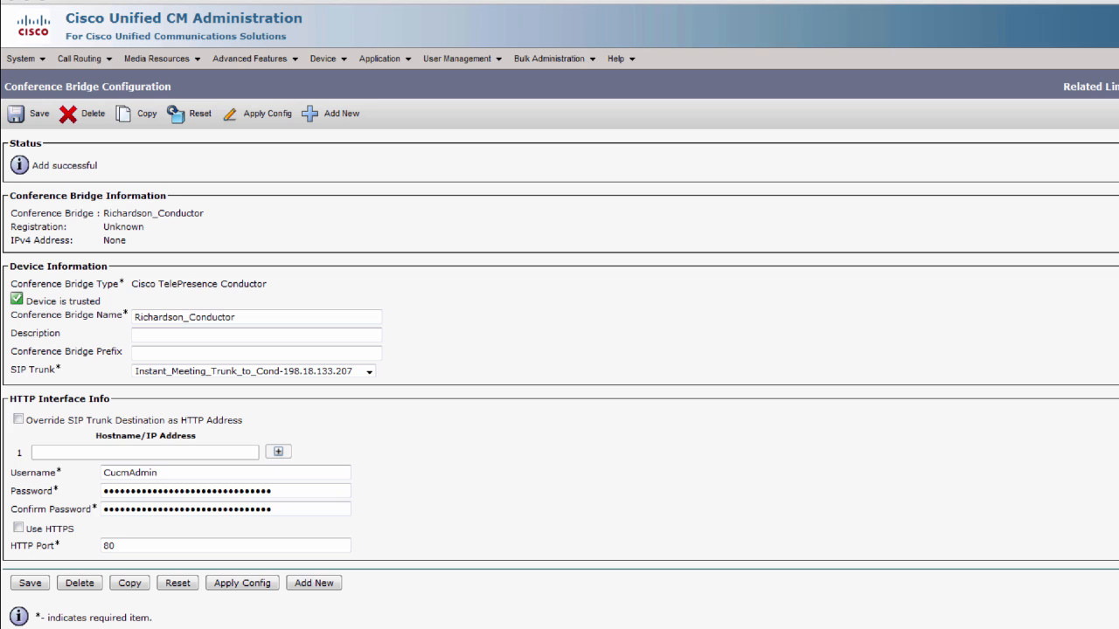
# - Check the conference bridge list shows Richardson_Conductor registered with cucm1.dcloud.cisco.com at 198.18.133.207
pyautogui.click(1114, 86)
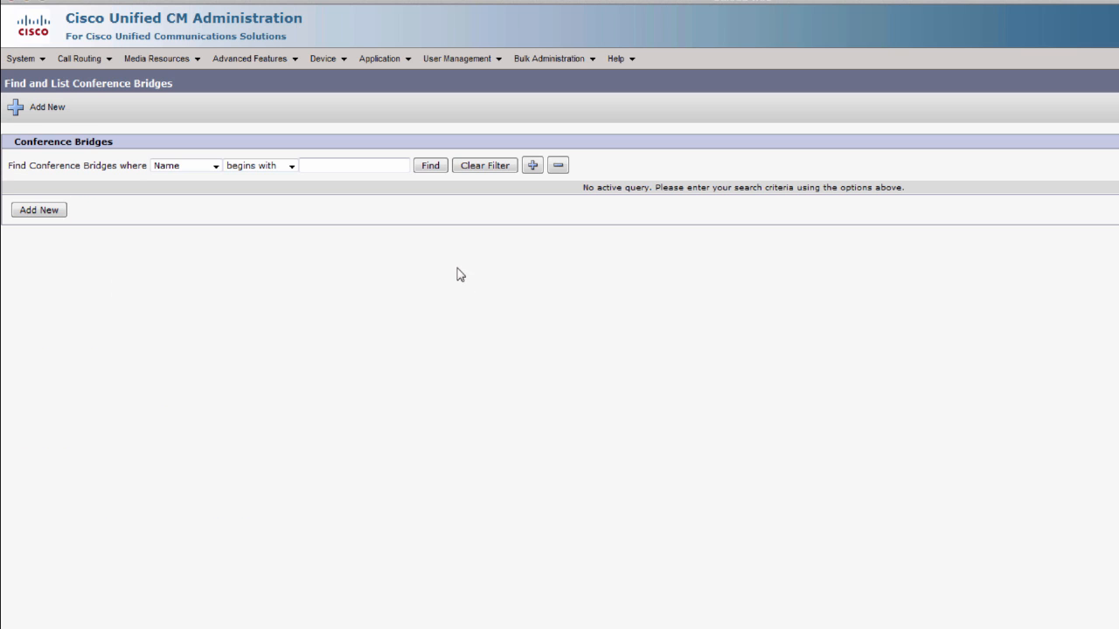
pyautogui.click(430, 166)
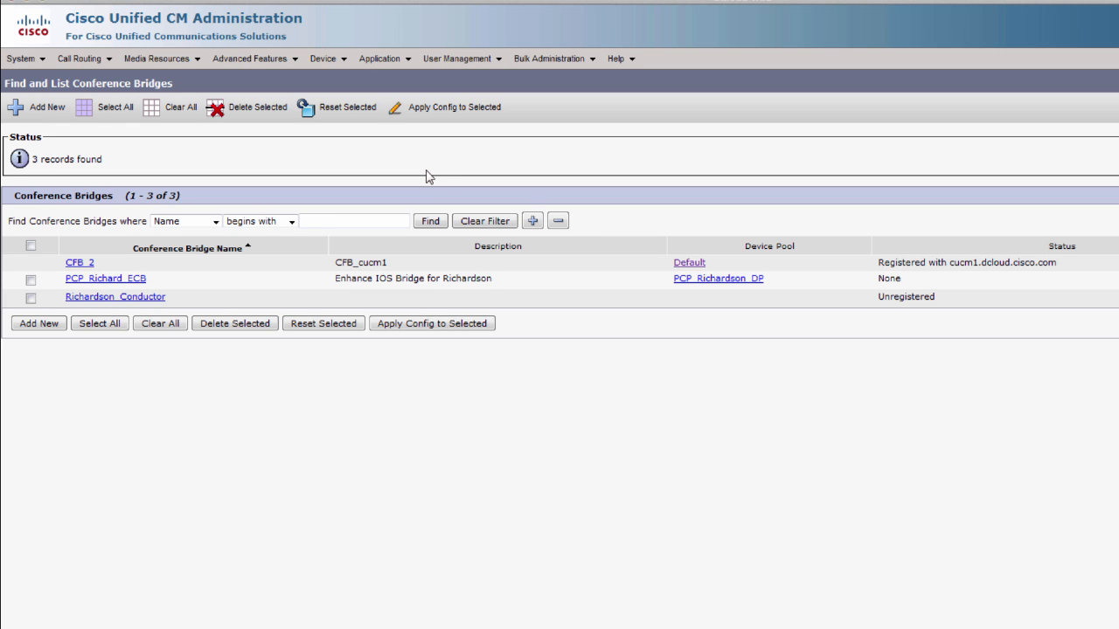
pyautogui.click(432, 223)
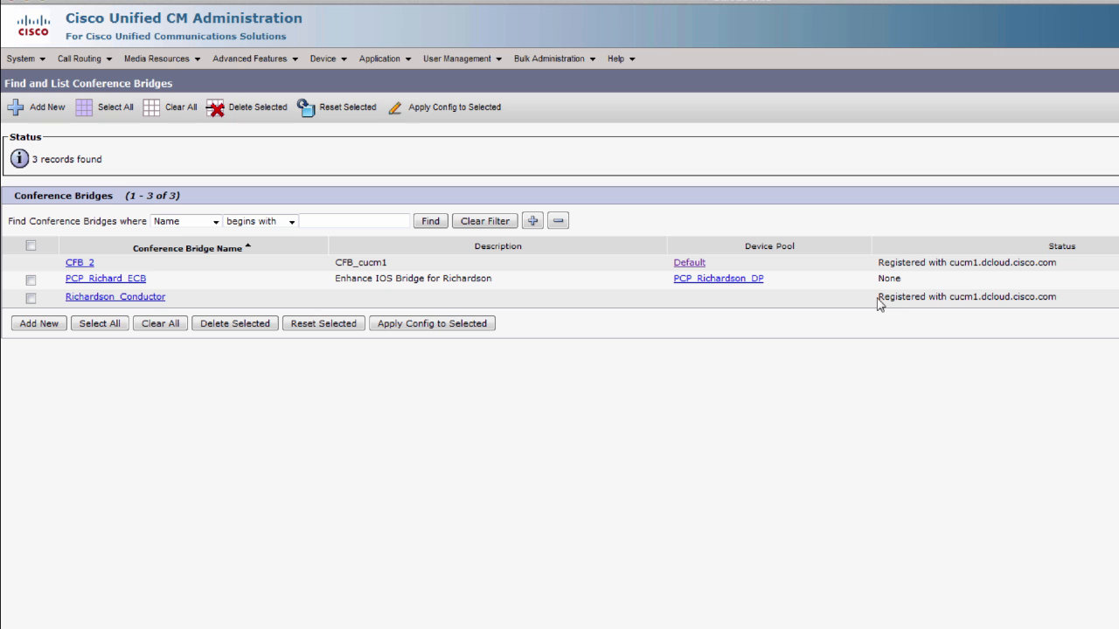
pyautogui.moveTo(879, 297); pyautogui.dragTo(1030, 308)
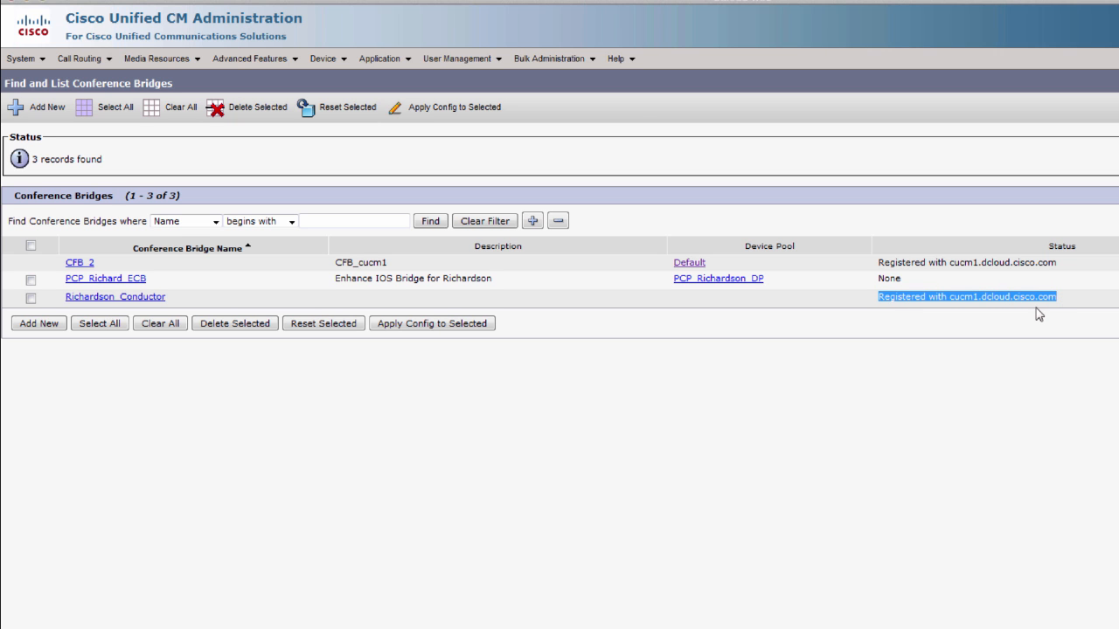
pyautogui.moveTo(1118, 297); pyautogui.dragTo(1118, 293)
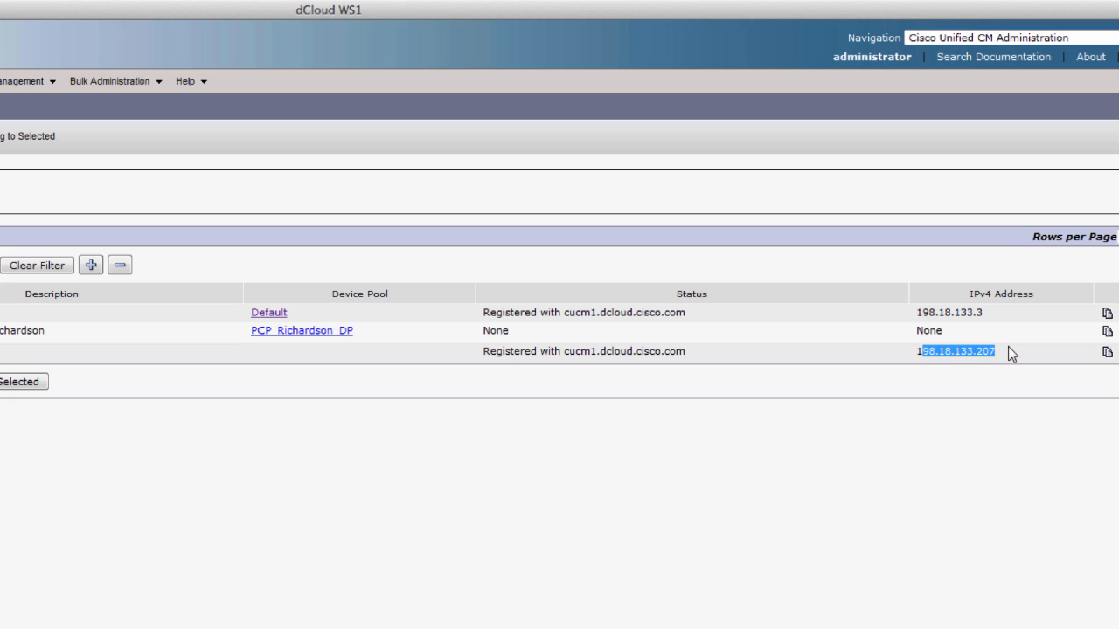
pyautogui.click(1008, 347)
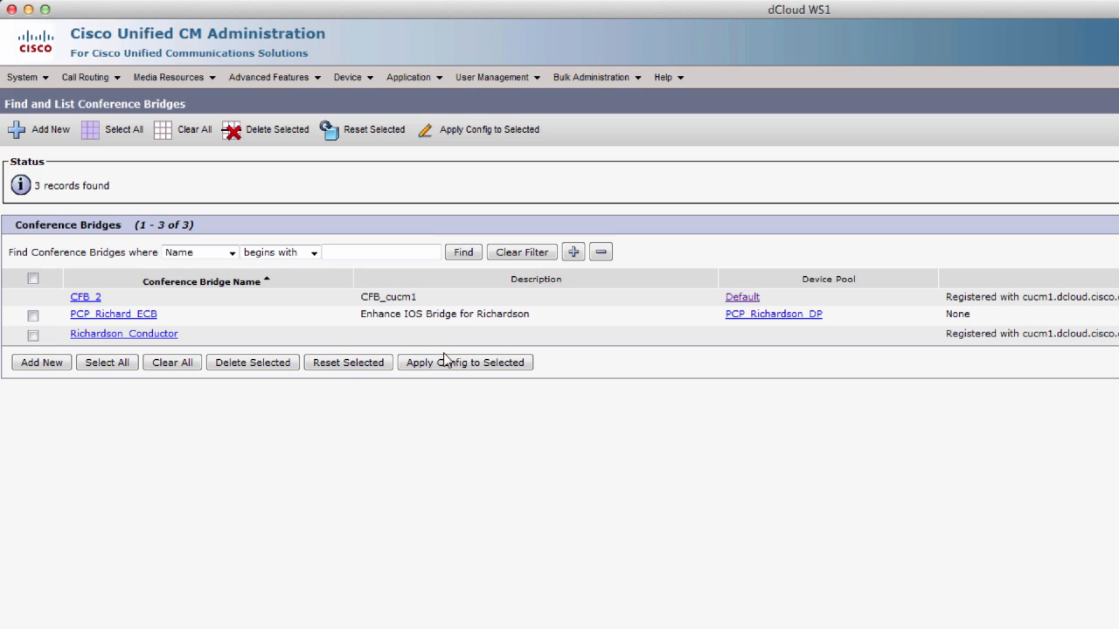
# - Start a new media resource group and paste in the name Richardson_Video_Endpoints_MRG
pyautogui.click(163, 85)
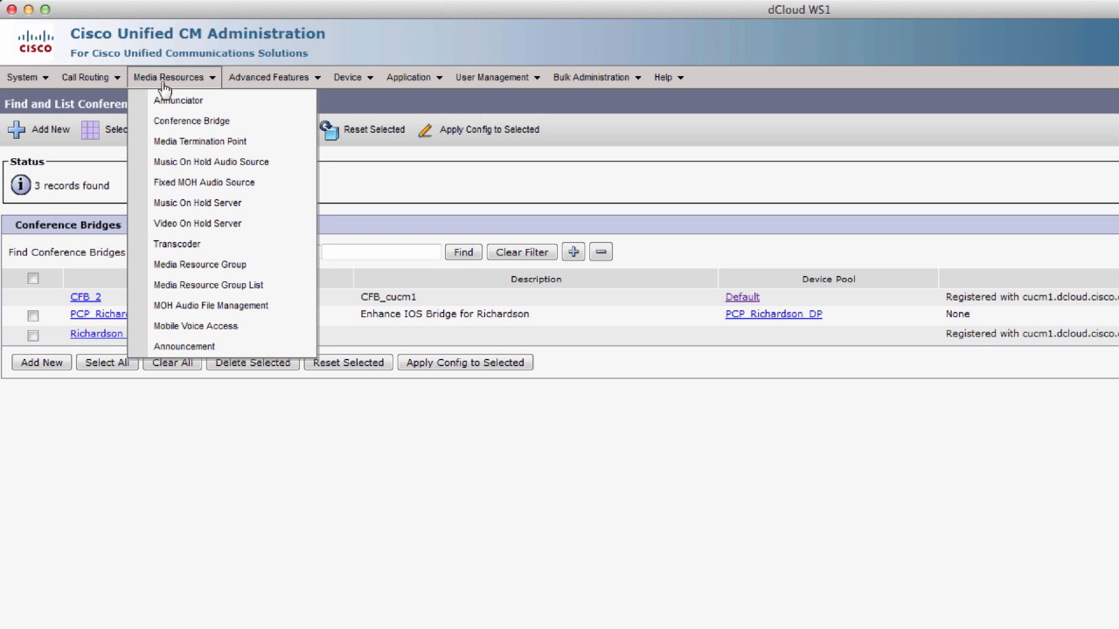
pyautogui.click(186, 270)
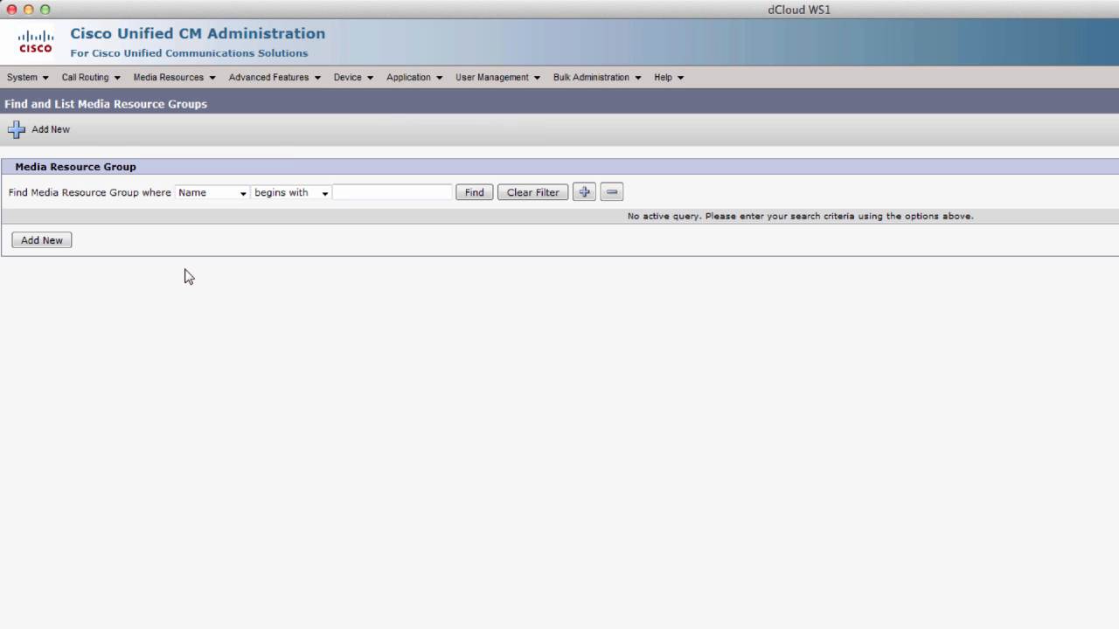
pyautogui.click(470, 196)
pyautogui.click(52, 241)
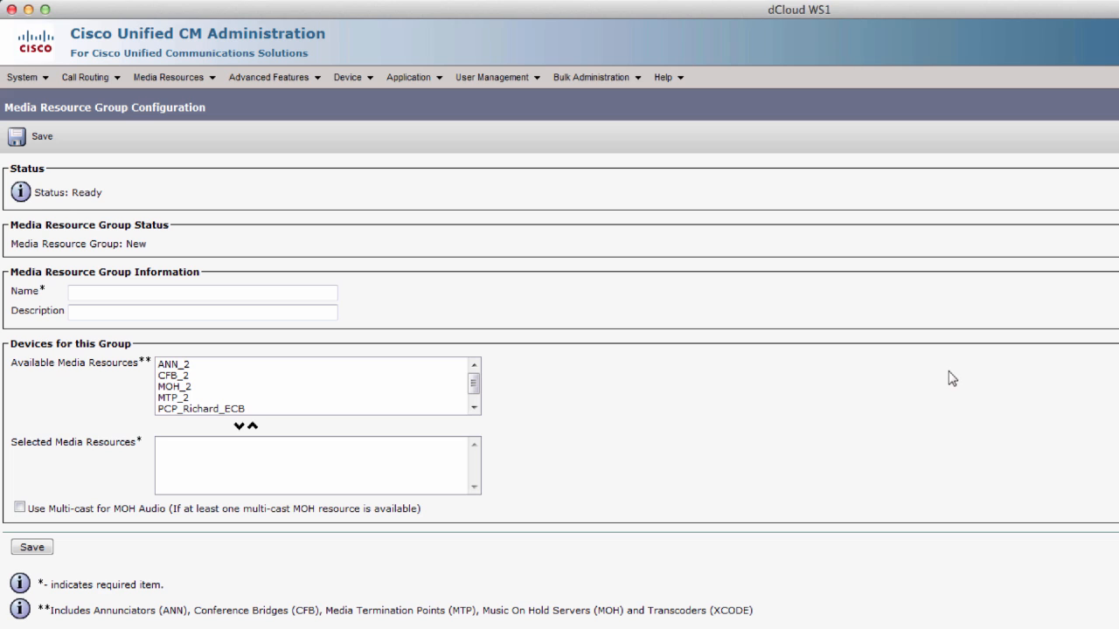
pyautogui.rightClick(166, 300)
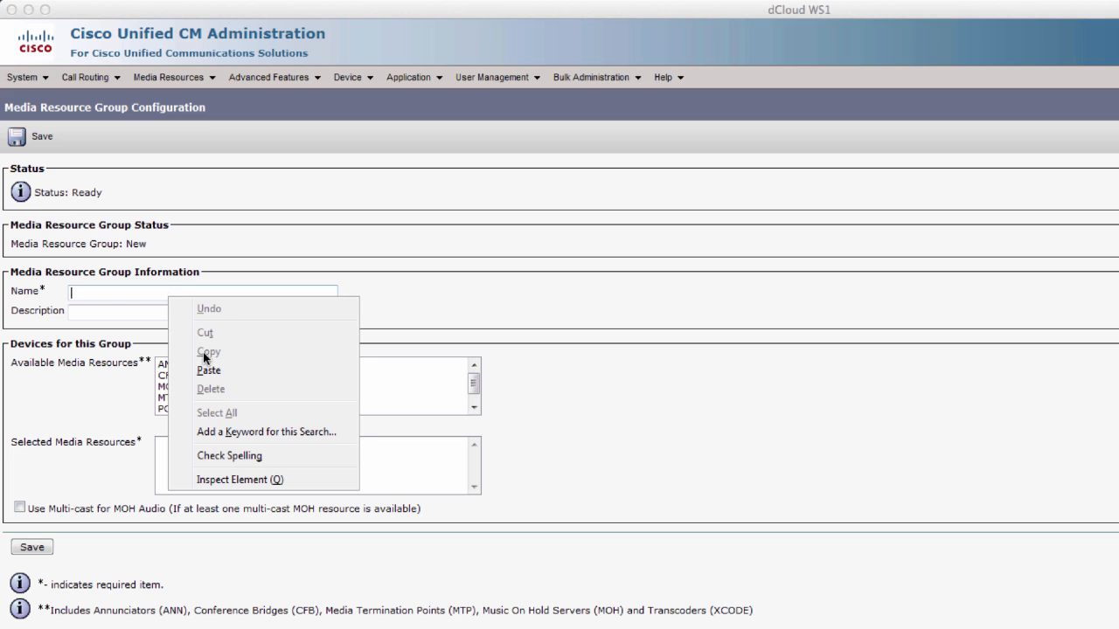
pyautogui.click(208, 370)
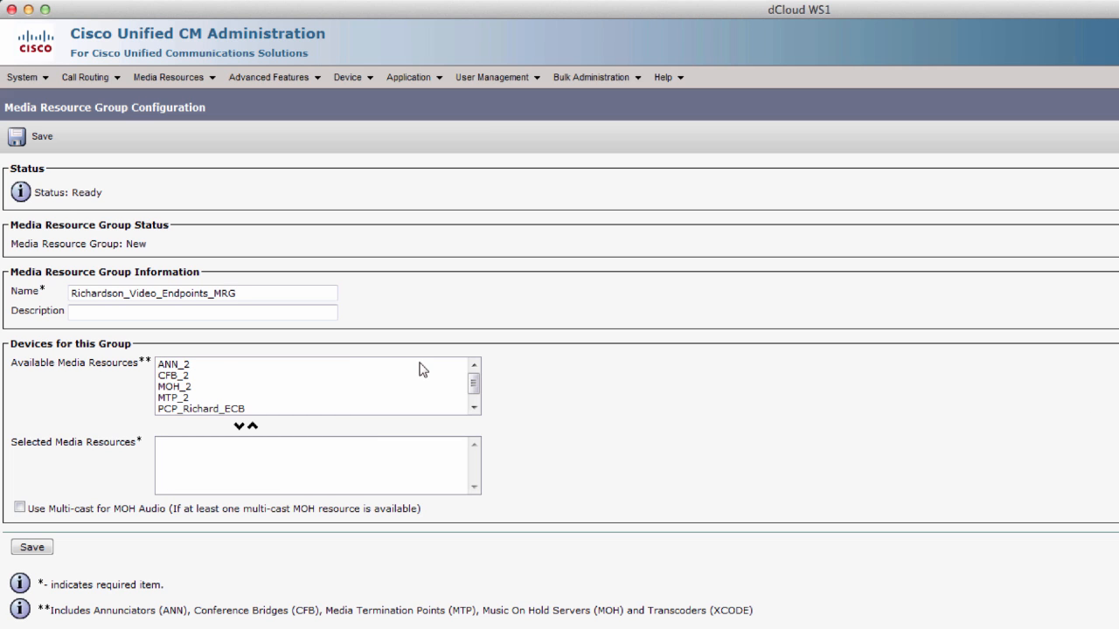
# - Move the Richardson_Conductor bridge into Selected Media Resources and save the group
pyautogui.click(474, 408)
pyautogui.click(225, 410)
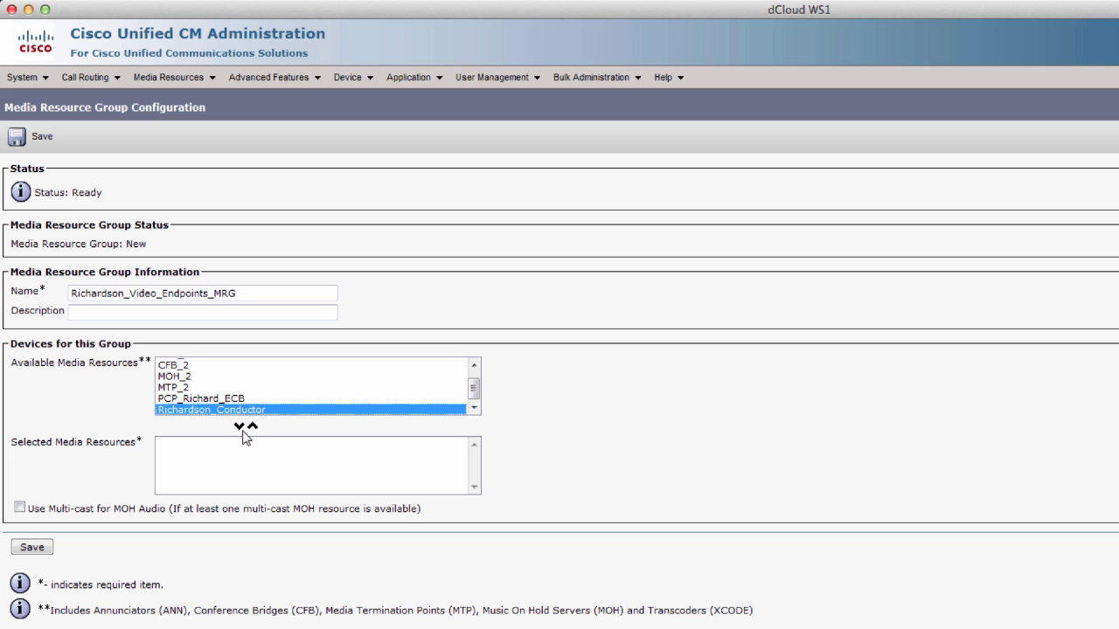
pyautogui.click(239, 425)
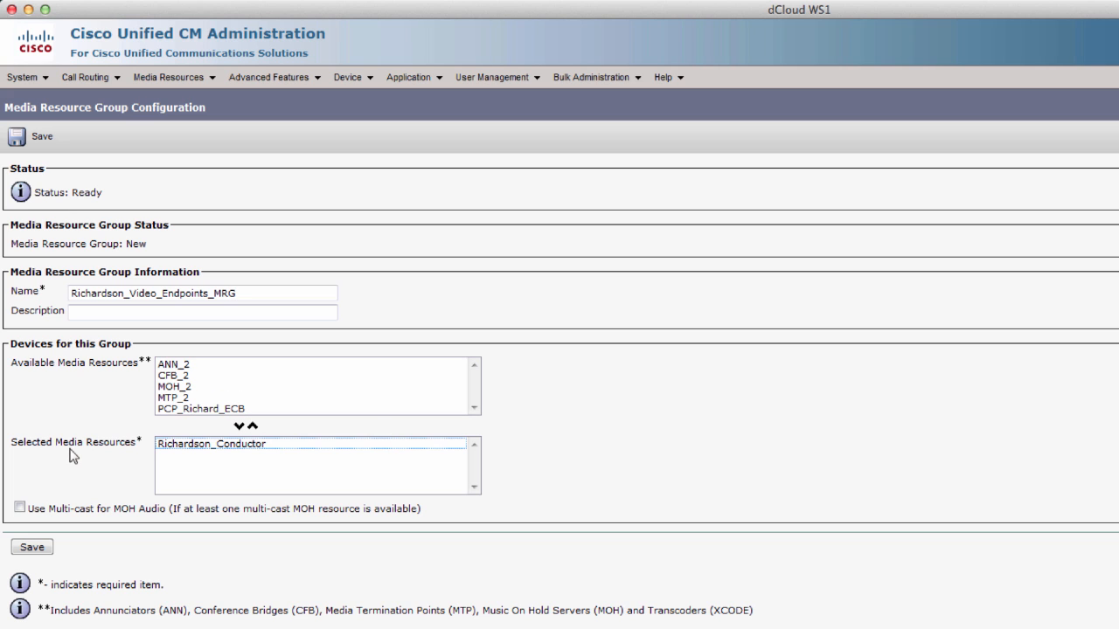
pyautogui.click(31, 548)
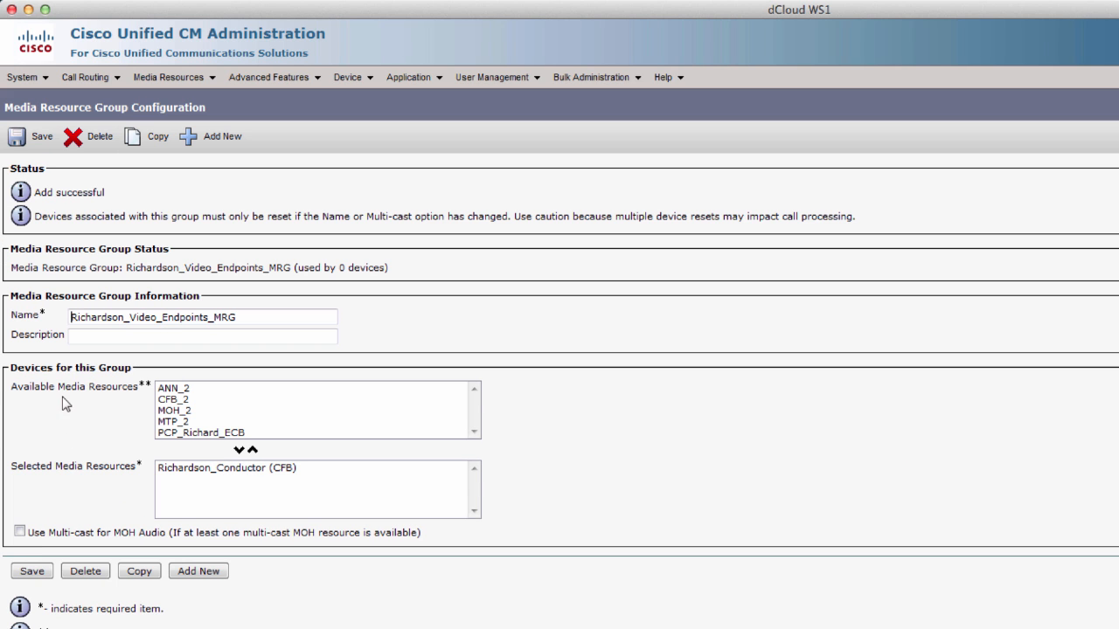
pyautogui.click(144, 79)
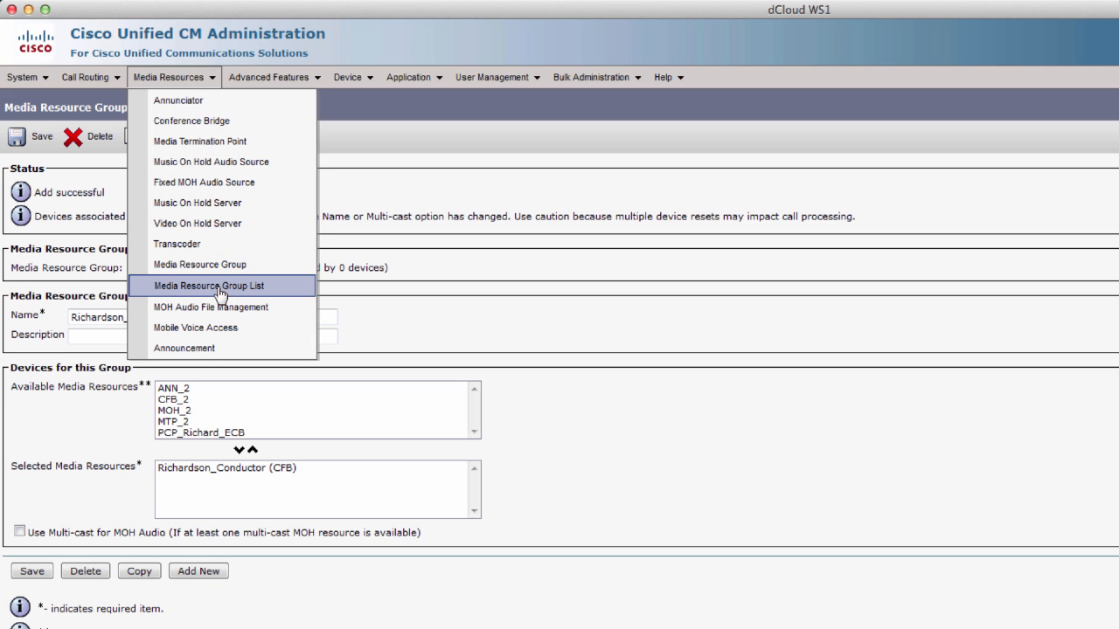
# - Add Richardson_Video_Endpoints_MRG to the PCP_Richardson_MRGL list's selected groups and save it
pyautogui.click(219, 290)
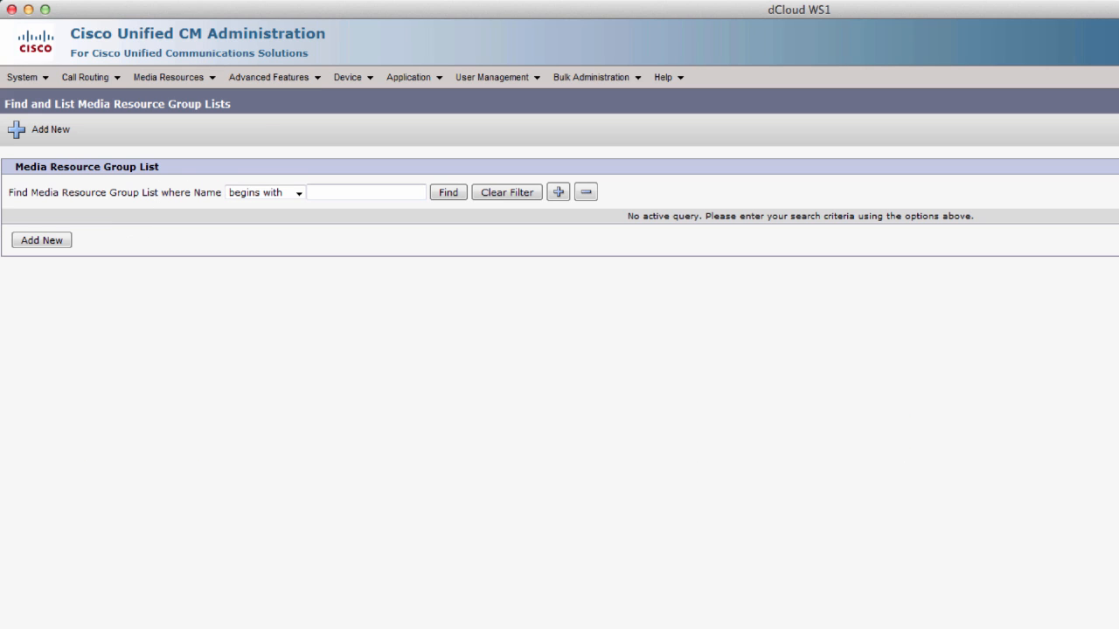
pyautogui.click(449, 194)
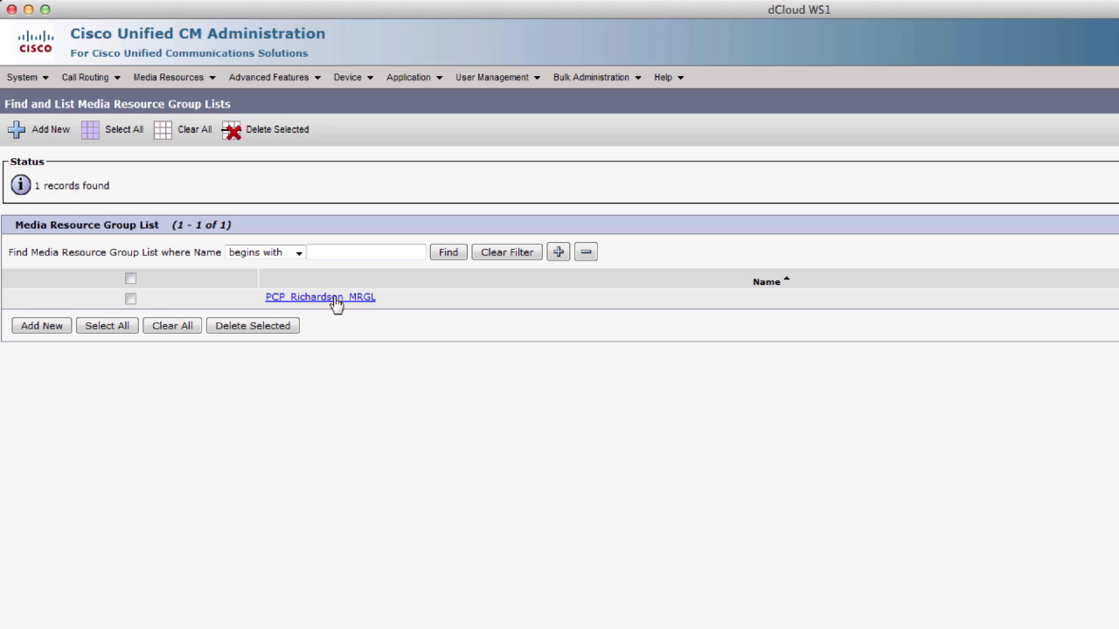
pyautogui.click(335, 300)
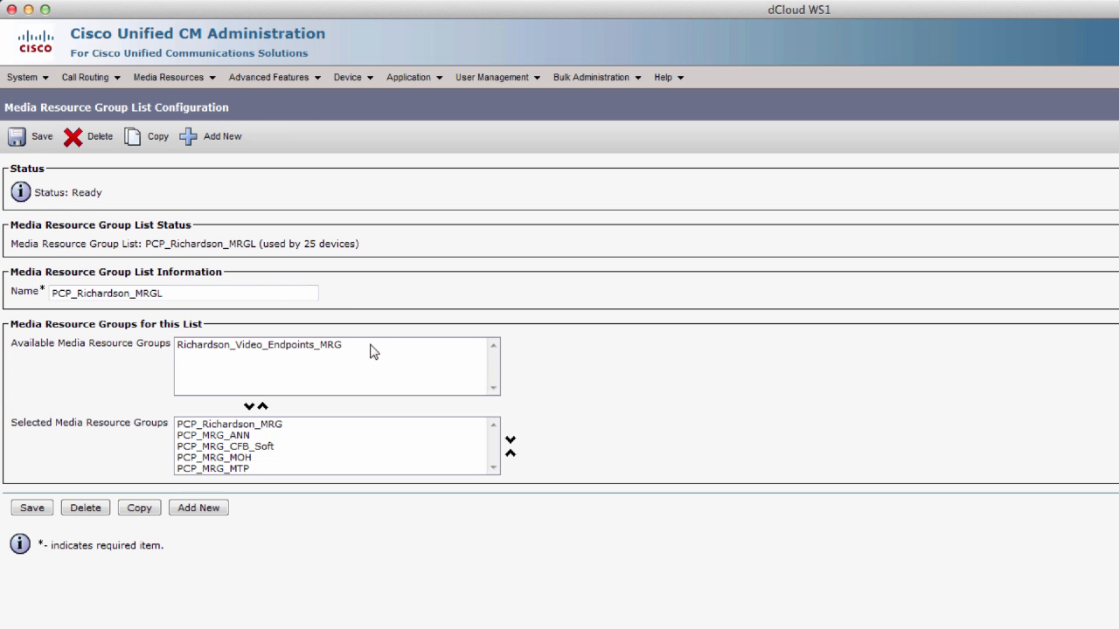
pyautogui.click(270, 349)
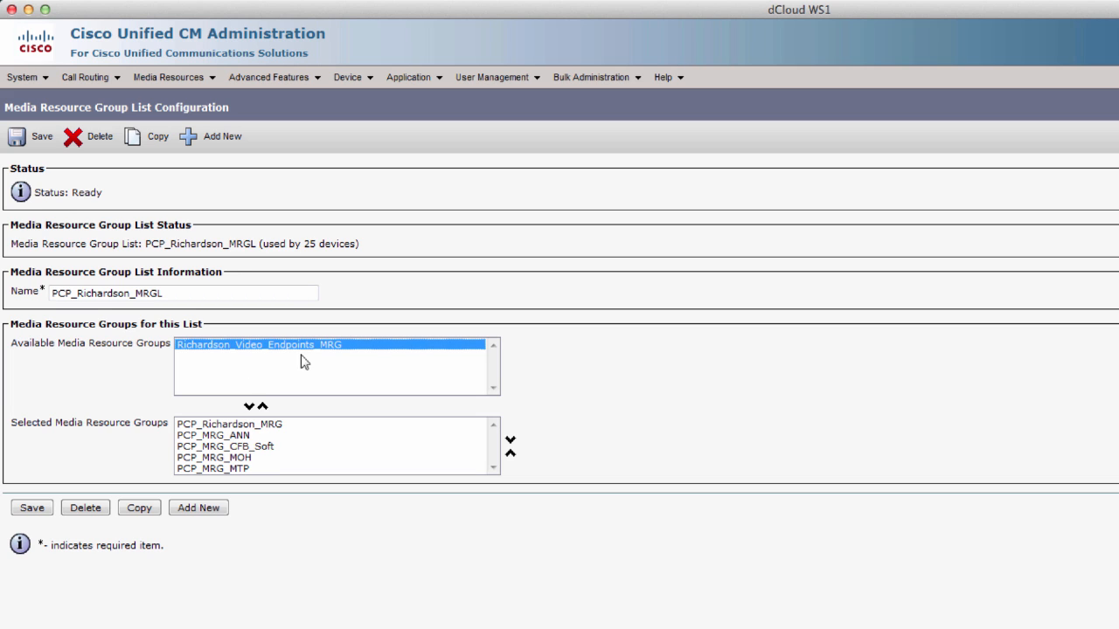
pyautogui.click(251, 406)
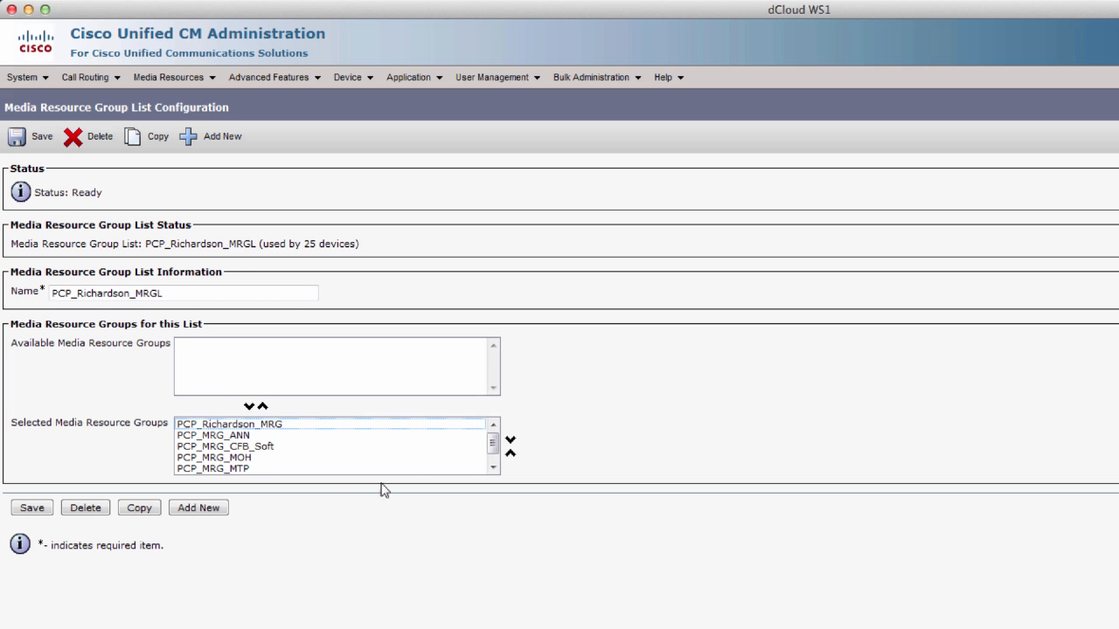
pyautogui.scroll(-1, 492, 450)
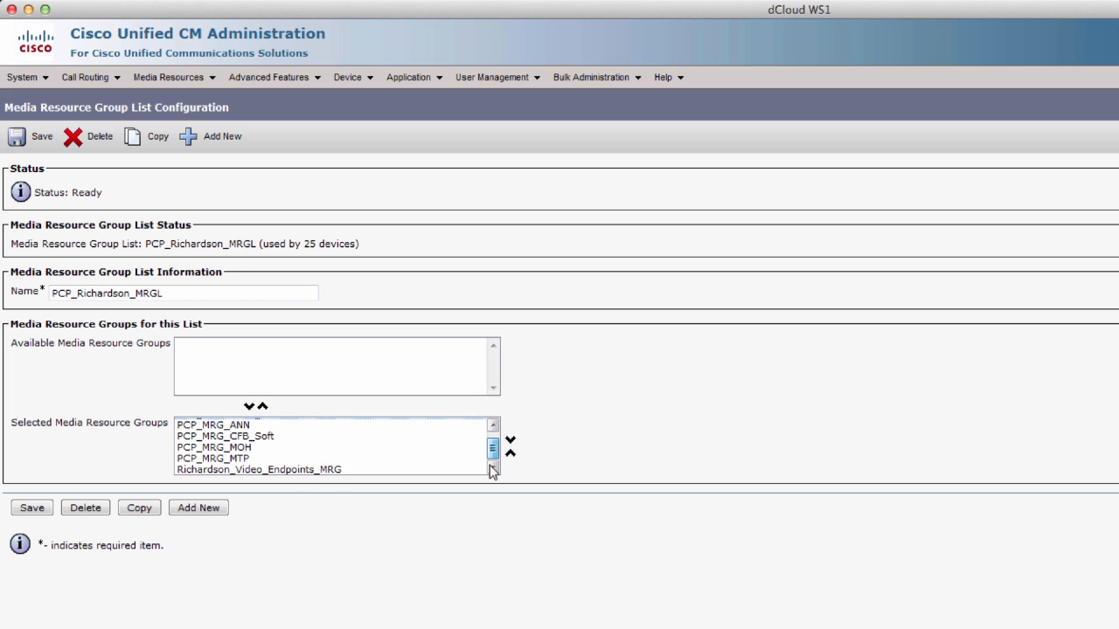
pyautogui.click(342, 472)
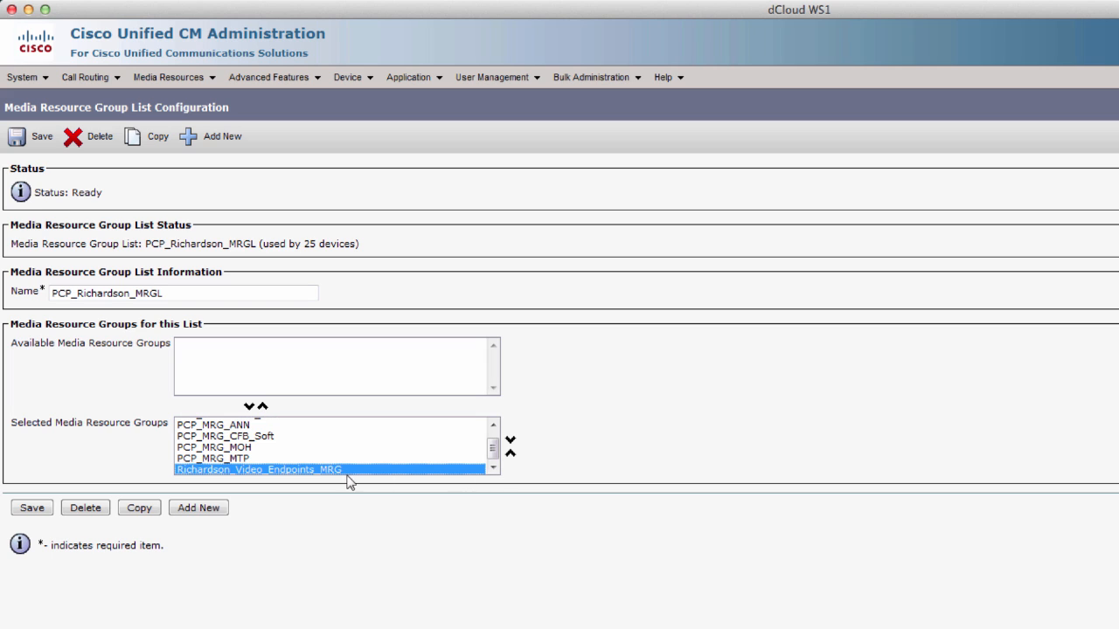
pyautogui.click(39, 513)
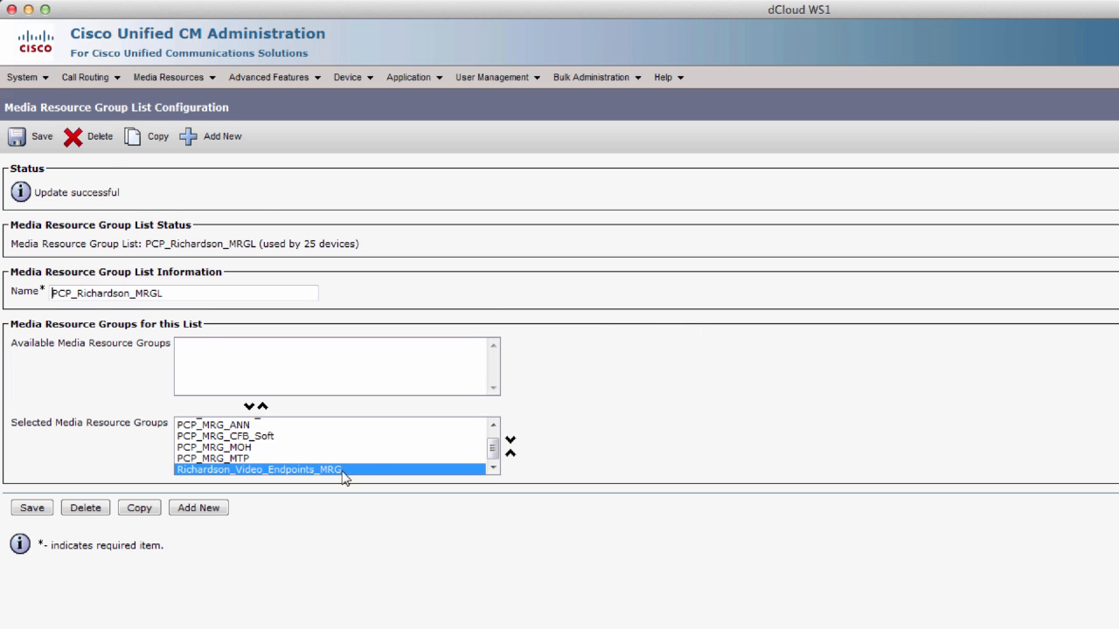
pyautogui.moveTo(40, 78)
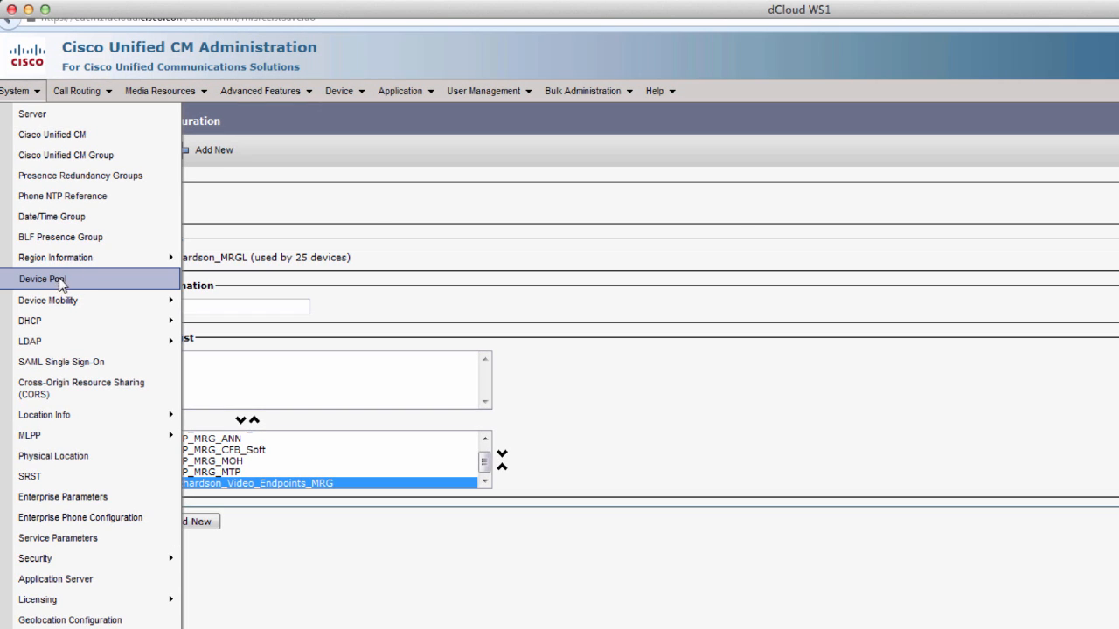
# - Open the PCP_Richardson_DP device pool settings from the device pool list
pyautogui.click(59, 282)
pyautogui.click(584, 207)
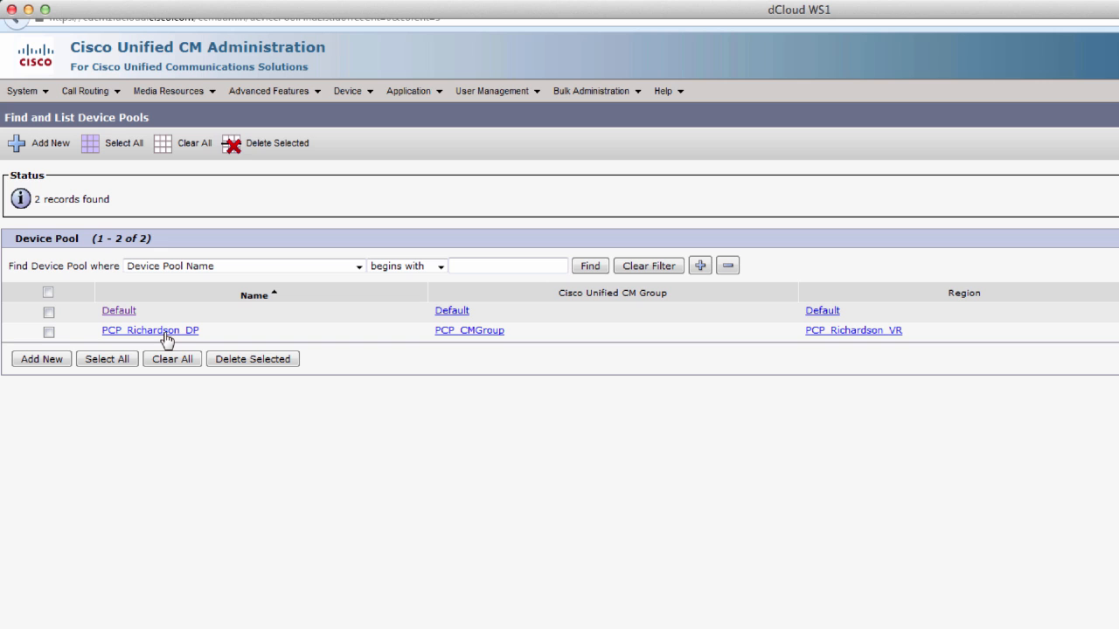
pyautogui.click(166, 334)
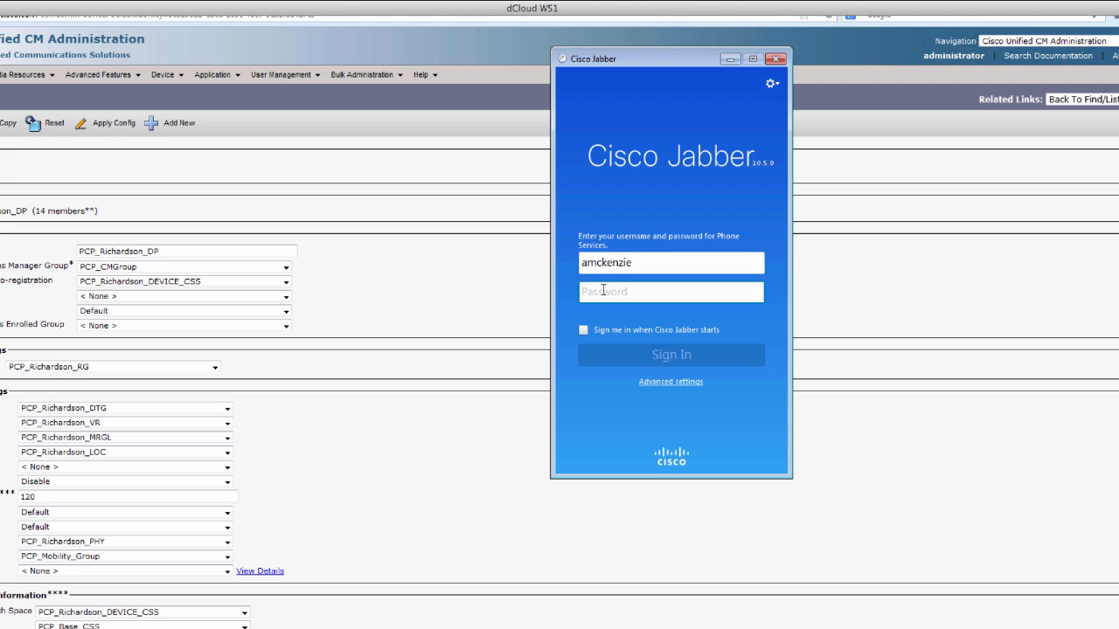
# - Sign in to Jabber with the account password and place a video call to 8501234
pyautogui.write('**********')
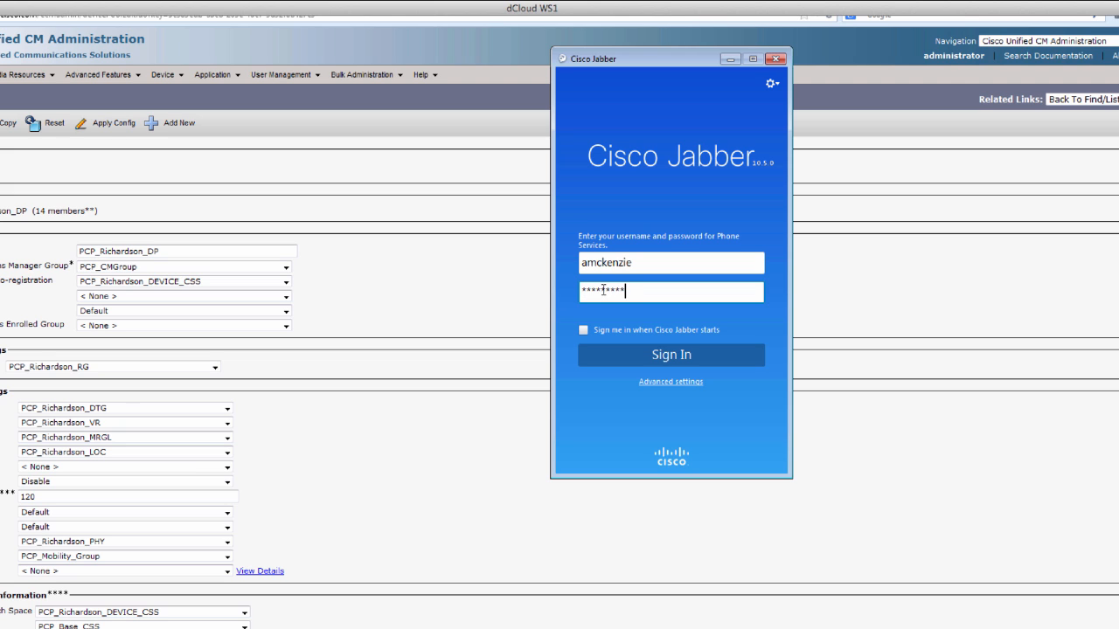
pyautogui.press('Return')
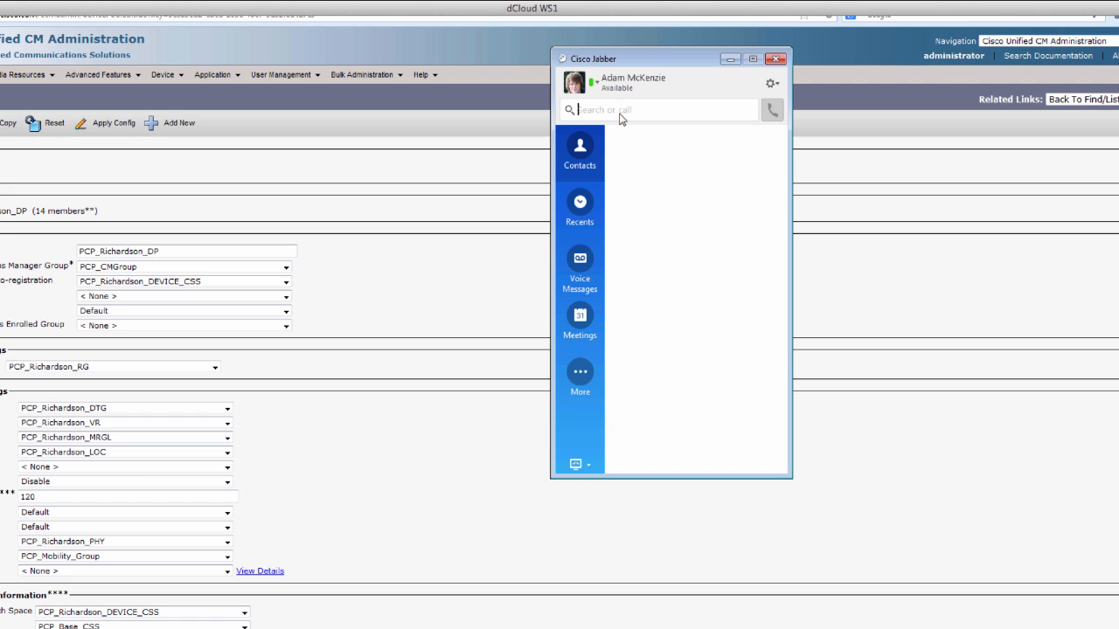
pyautogui.write('850')
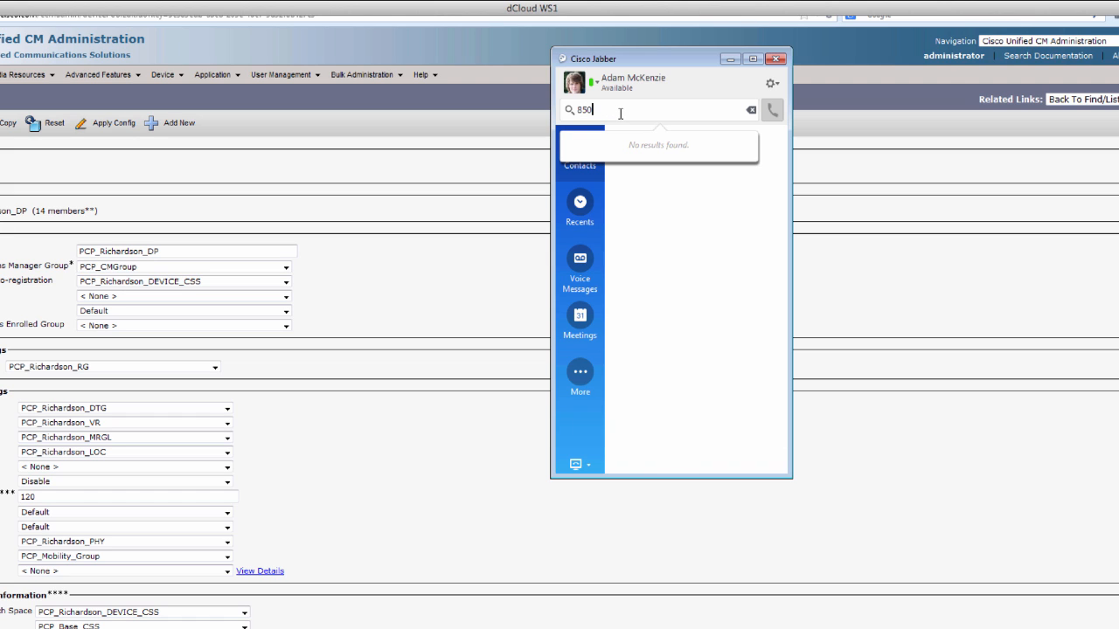
pyautogui.write('1234')
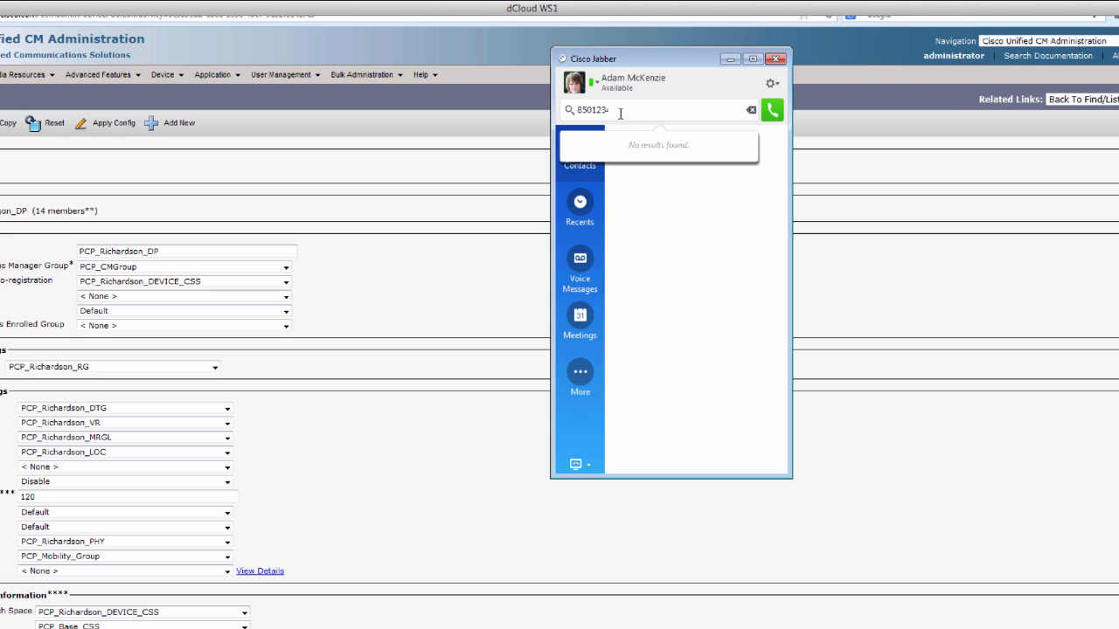
pyautogui.click(771, 111)
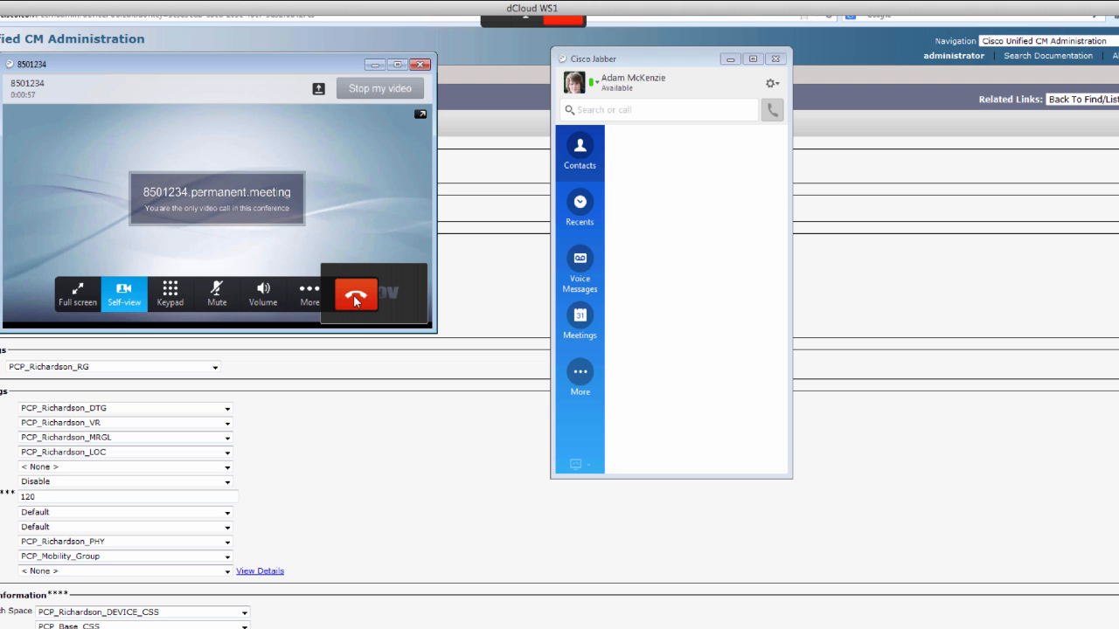
# - Hang up the 8501234 conference call in Jabber
pyautogui.click(355, 298)
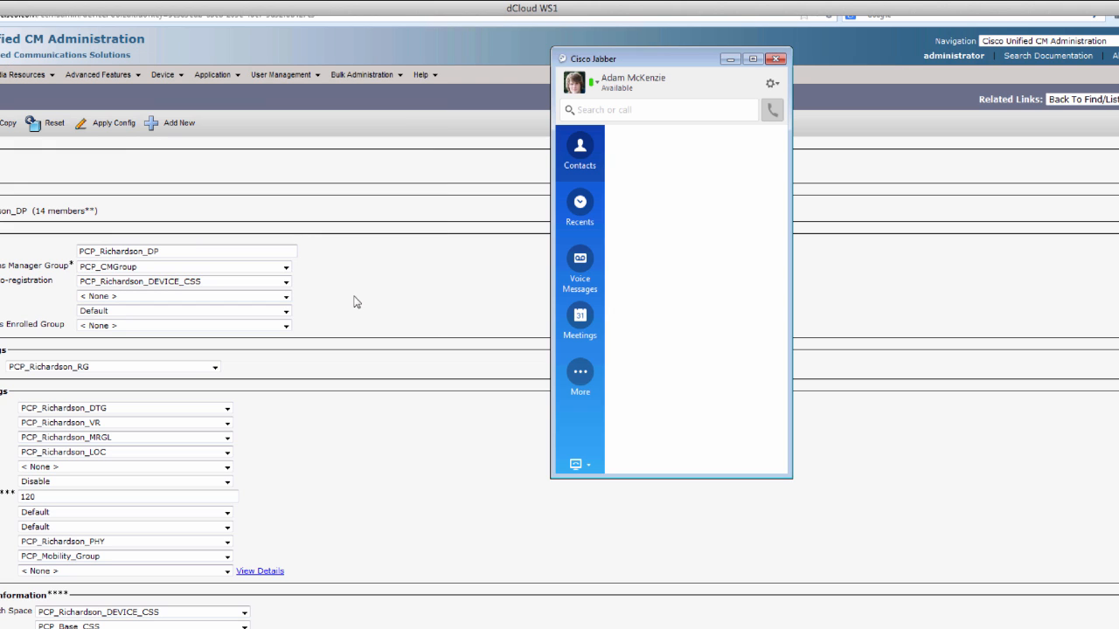
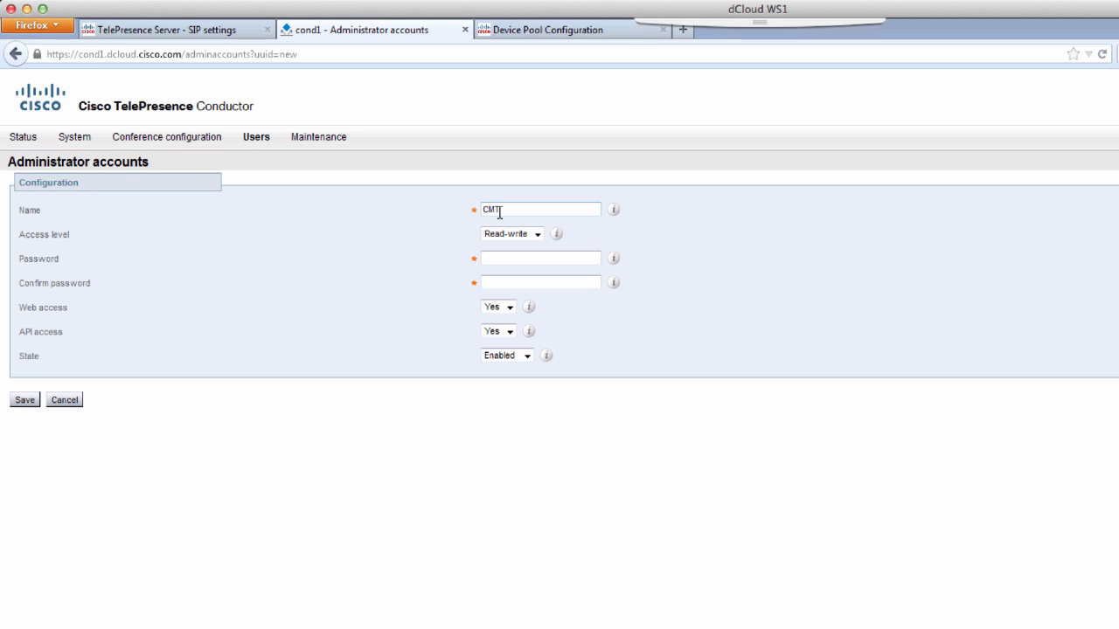
# - Finish the CMR_Conductor account name, then enter and confirm its password
pyautogui.write('R_Conductor')
pyautogui.click(499, 255)
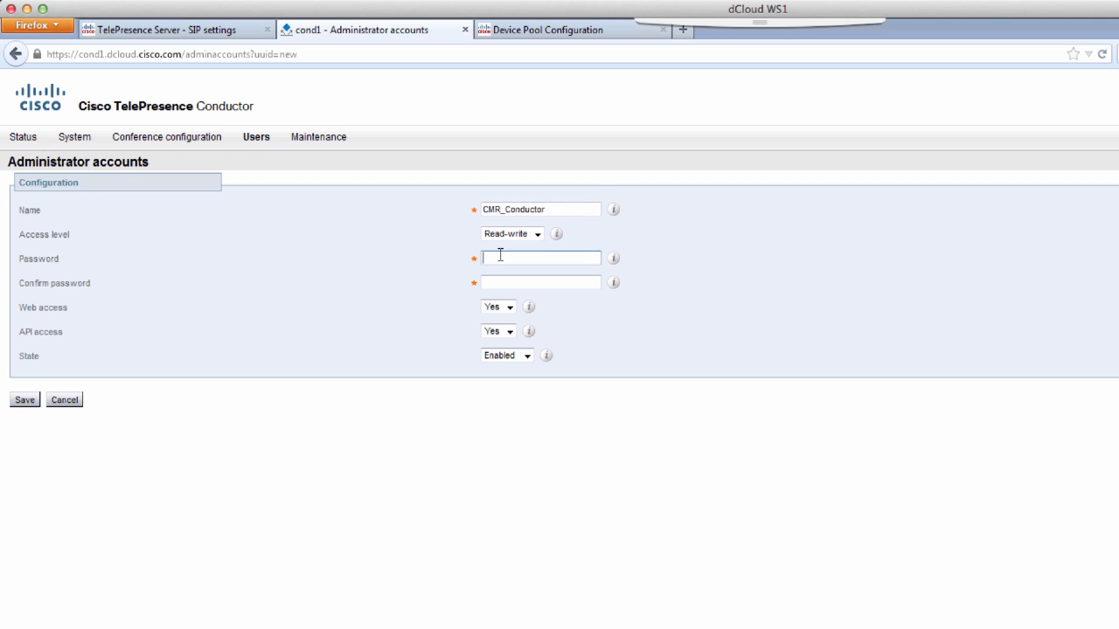
pyautogui.write('••••••••••')
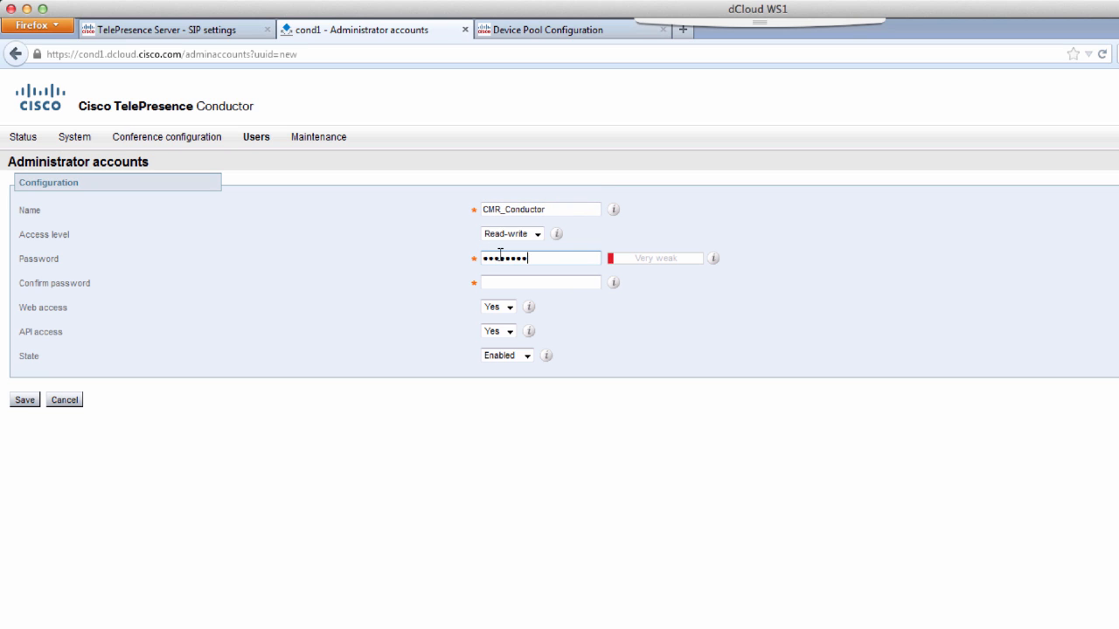
pyautogui.press('Tab')
pyautogui.write('•••••••••••')
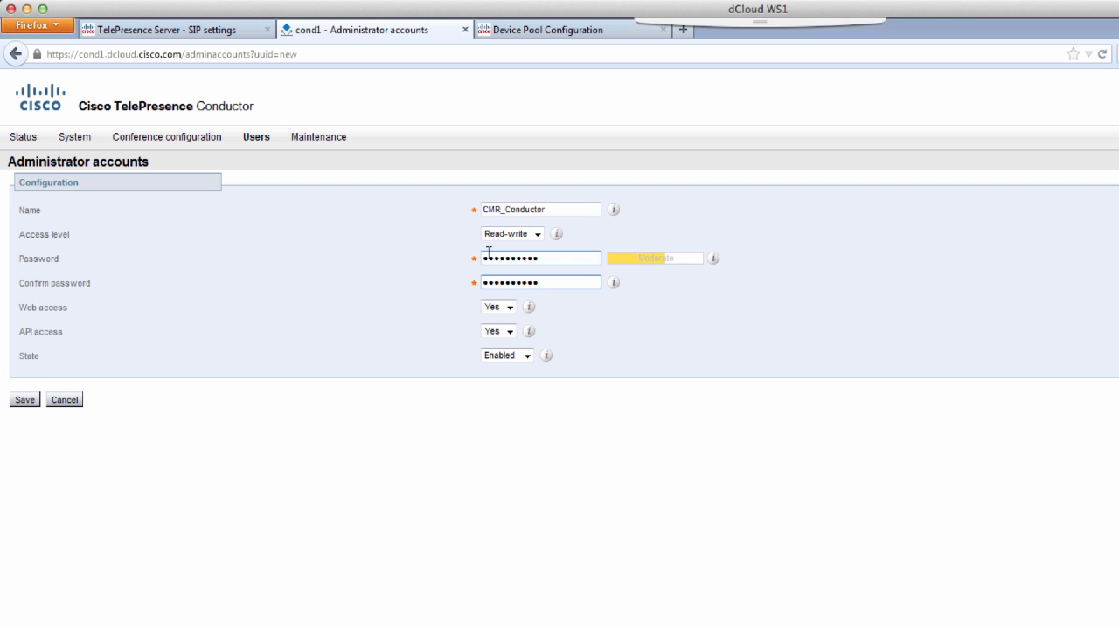
# - Set Web access to No, save the administrator account, and open dCloud in a new tab
pyautogui.click(499, 308)
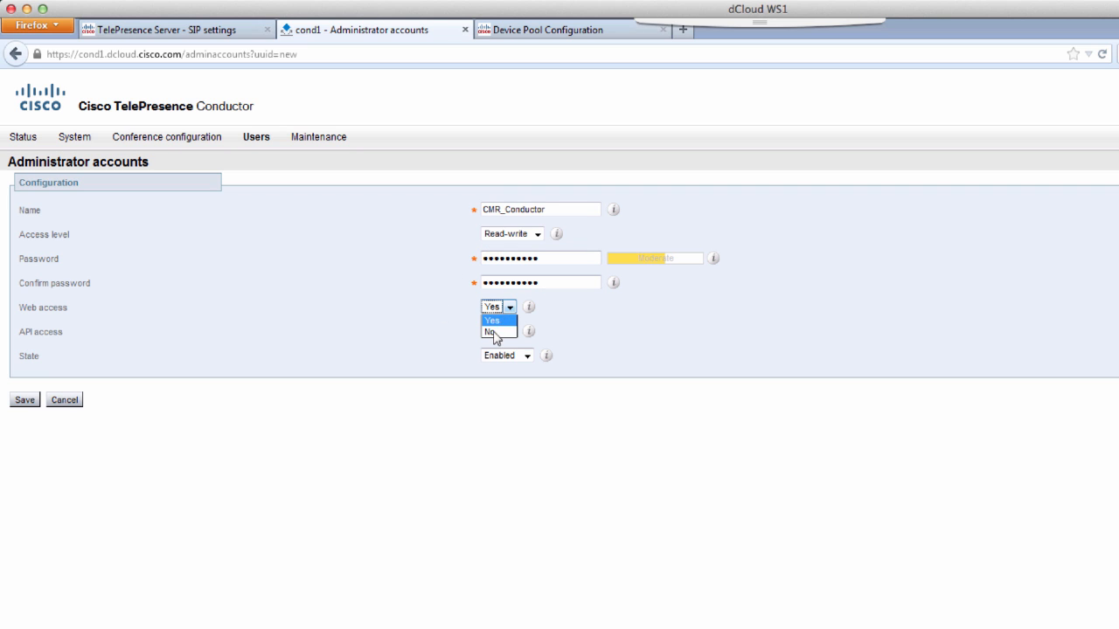
pyautogui.click(491, 332)
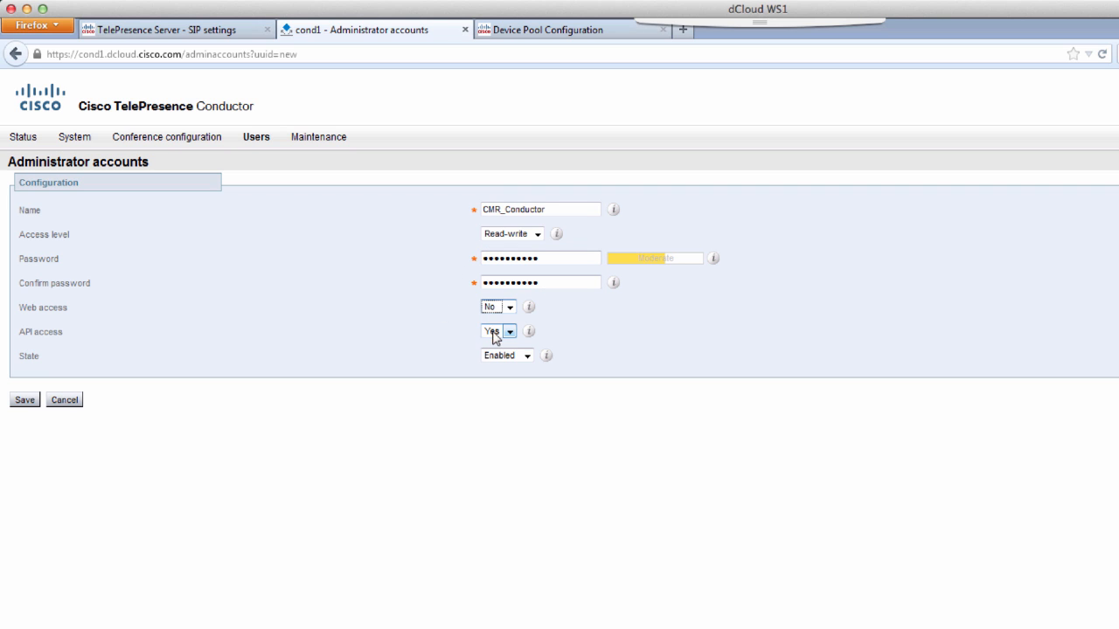
pyautogui.click(24, 402)
pyautogui.click(25, 401)
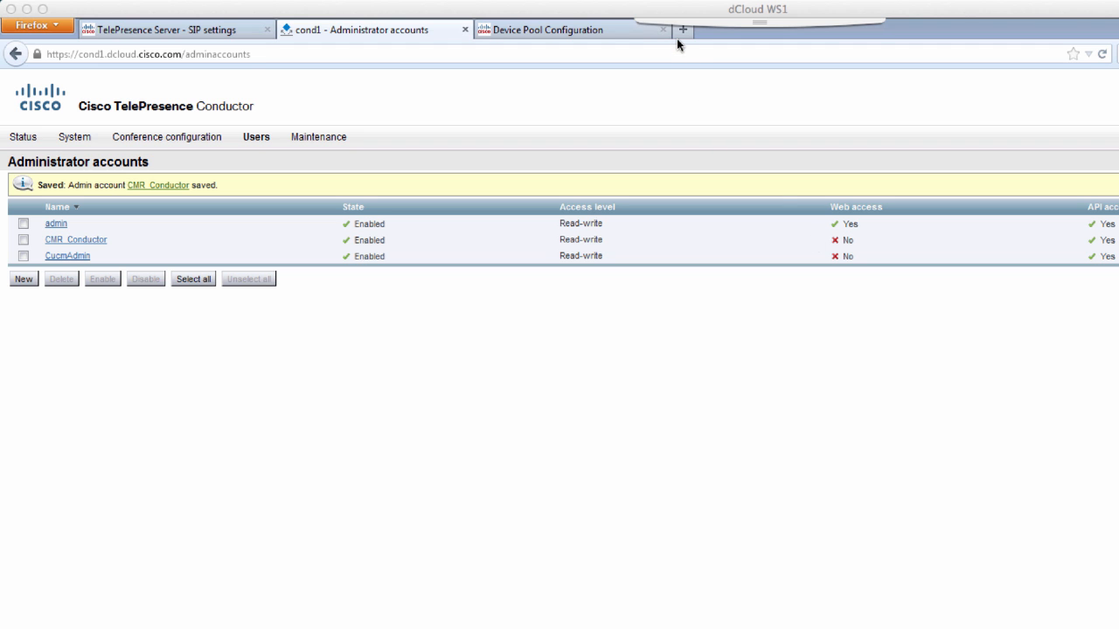
pyautogui.click(679, 35)
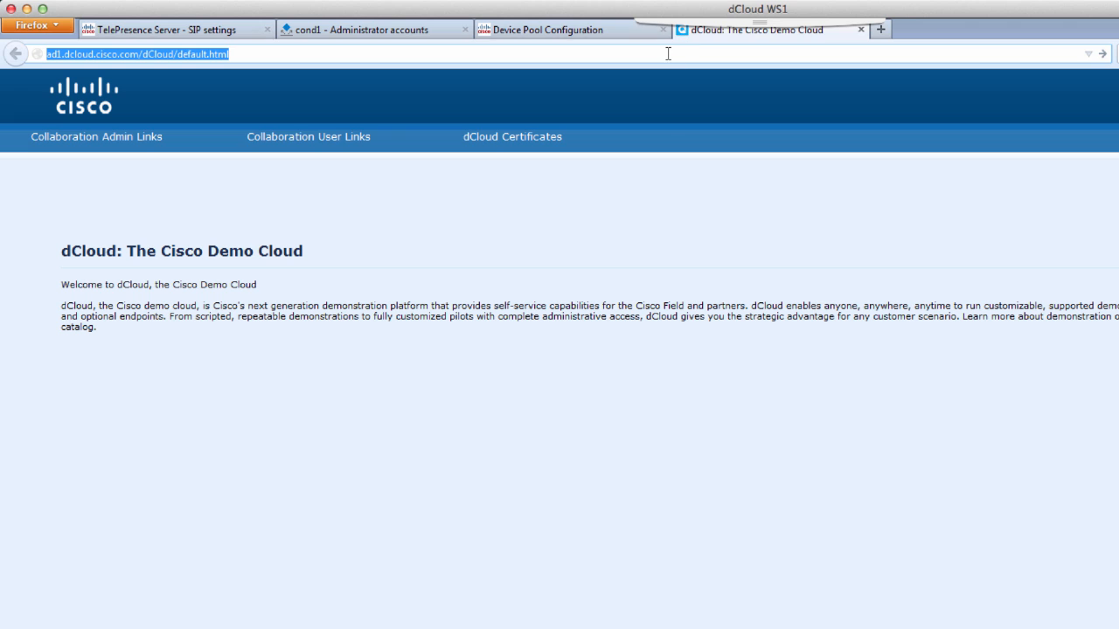
# - Launch TelePresence Management Suite from Collaboration Admin Links and sign in as administrator
pyautogui.moveTo(142, 146)
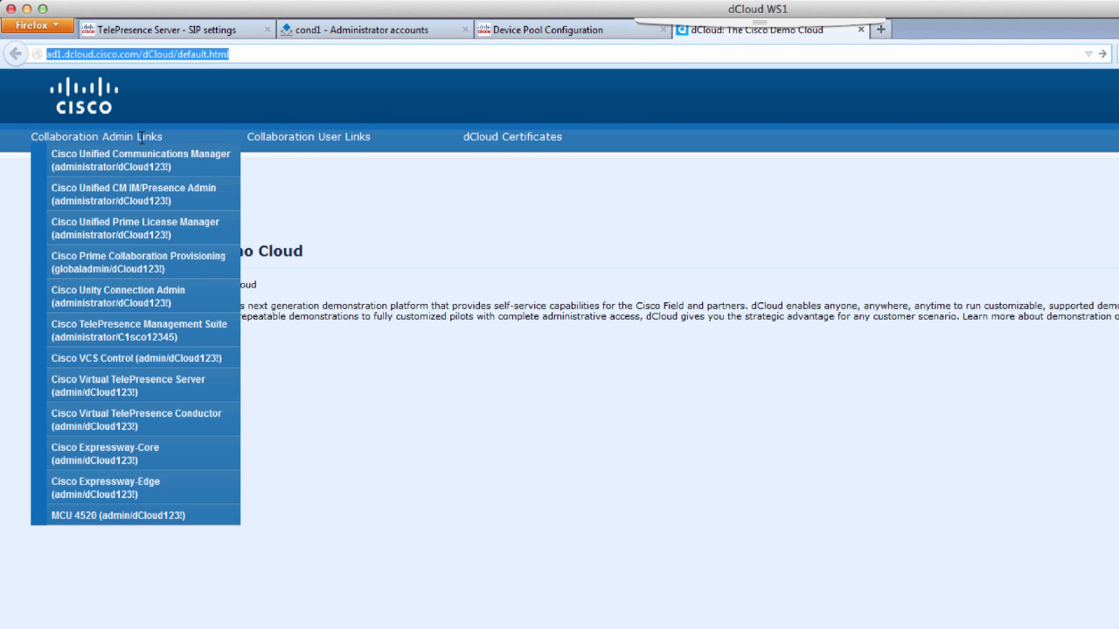
pyautogui.click(166, 333)
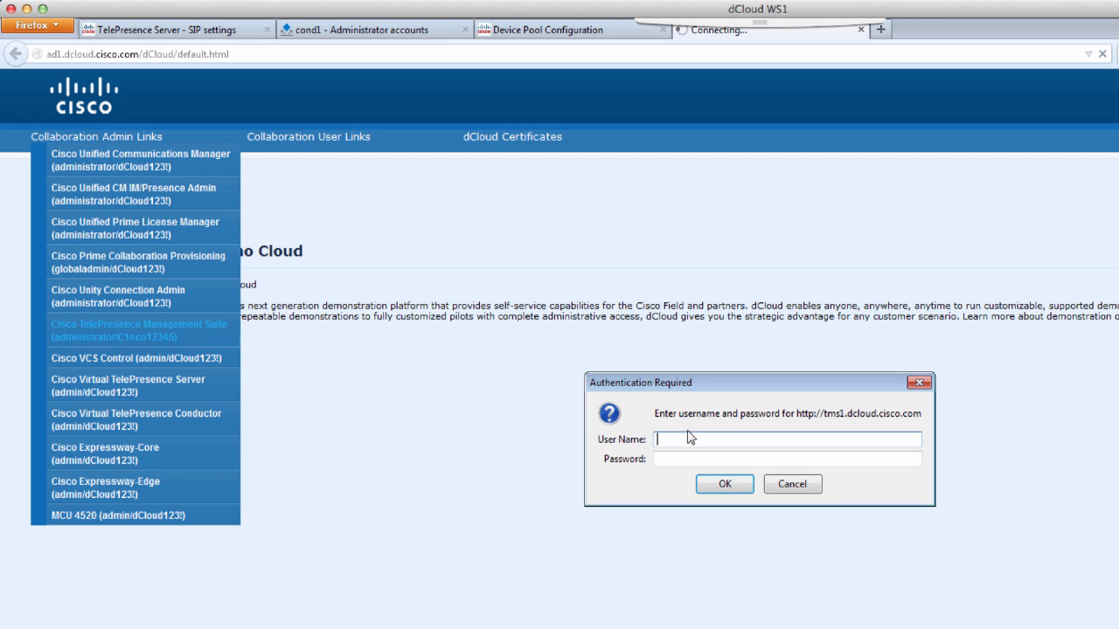
pyautogui.write('adm')
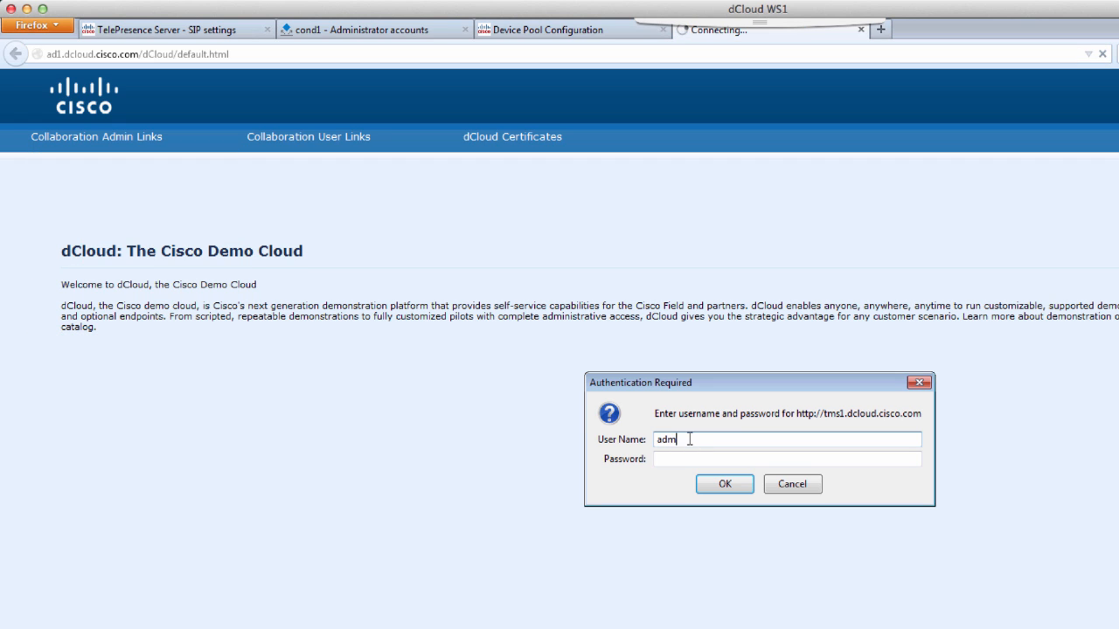
pyautogui.write('inistrator')
pyautogui.press('Tab')
pyautogui.write('*****')
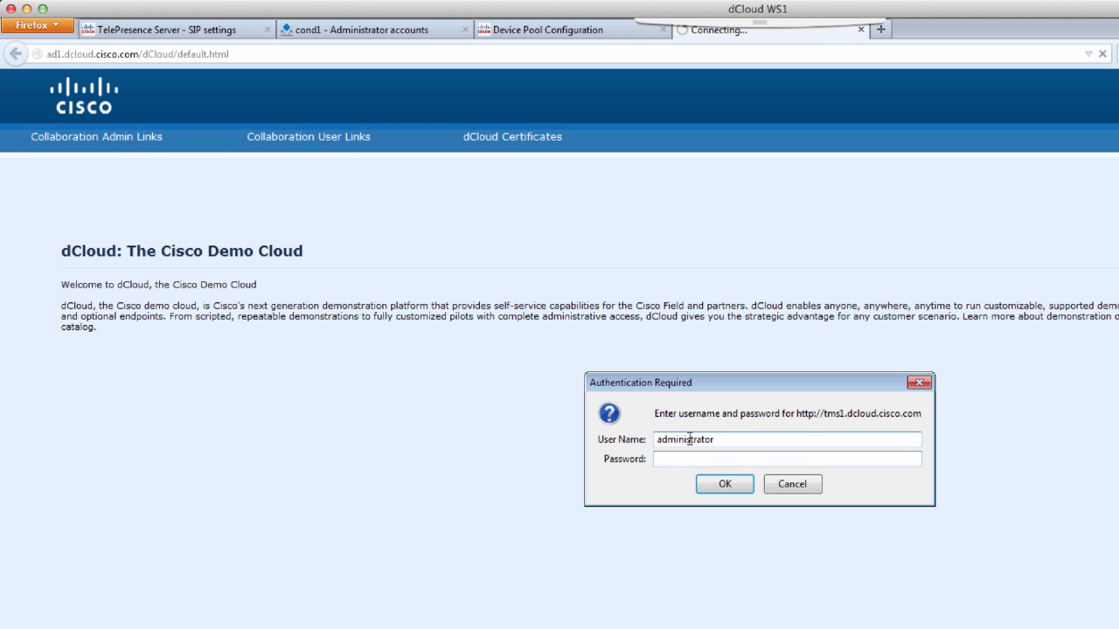
pyautogui.write('*****')
pyautogui.press('Return')
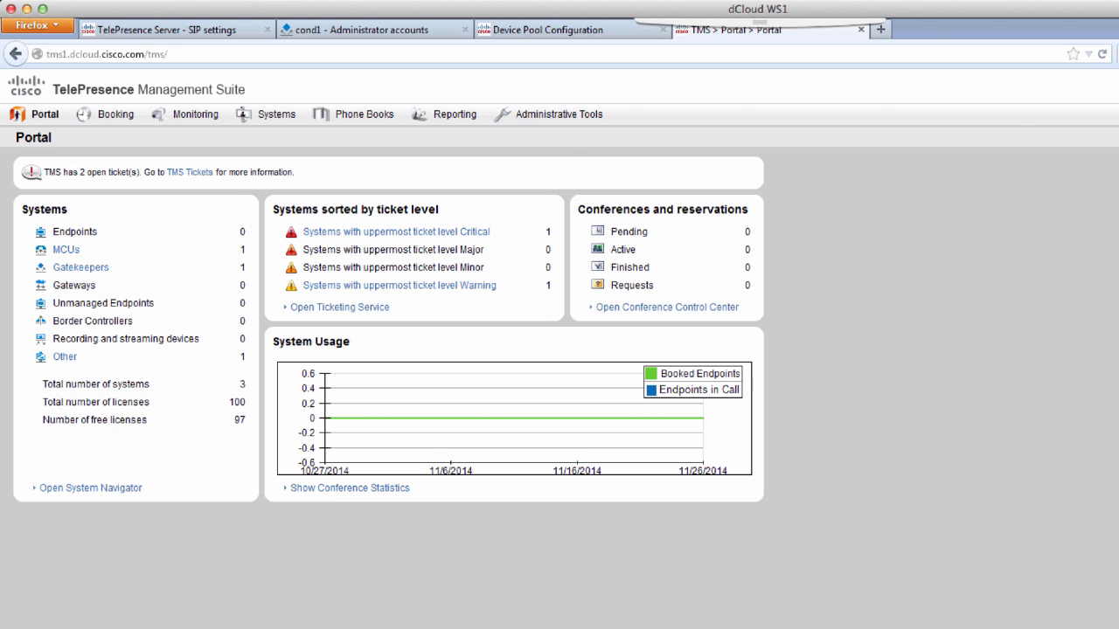
# - Review the Provisioning Extension settings and the Provisioning Extension licence under General Settings
pyautogui.click(554, 125)
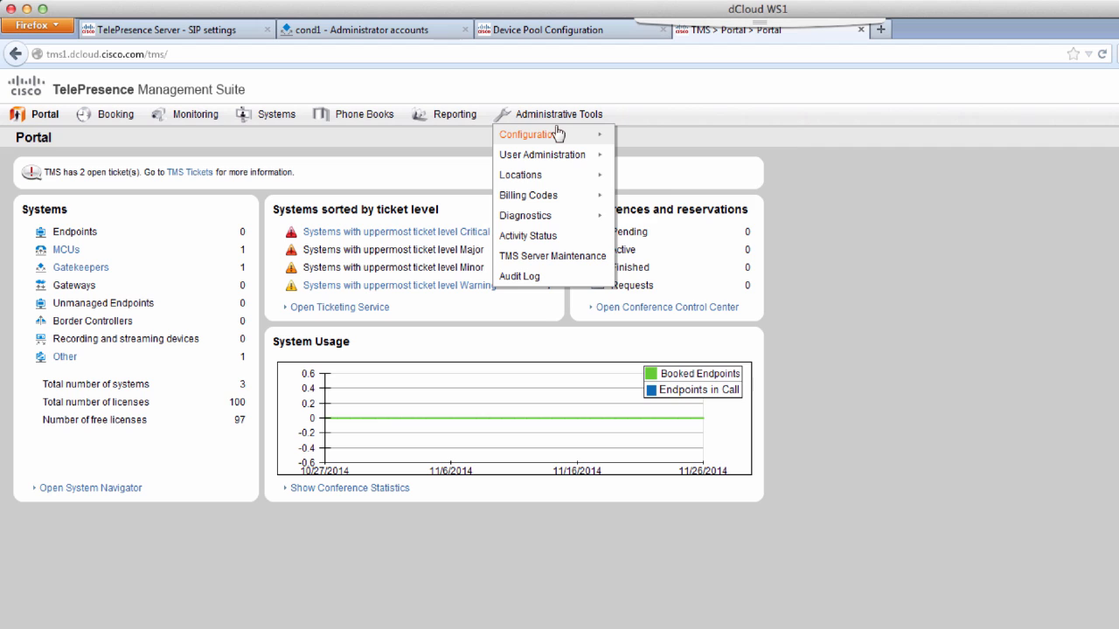
pyautogui.moveTo(559, 134)
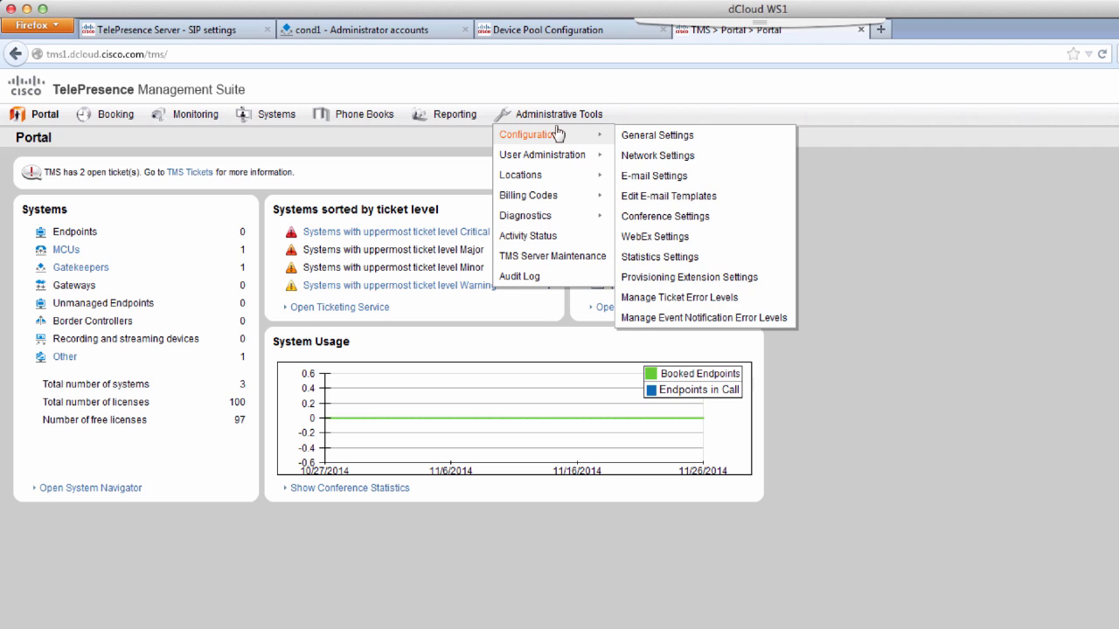
pyautogui.click(721, 278)
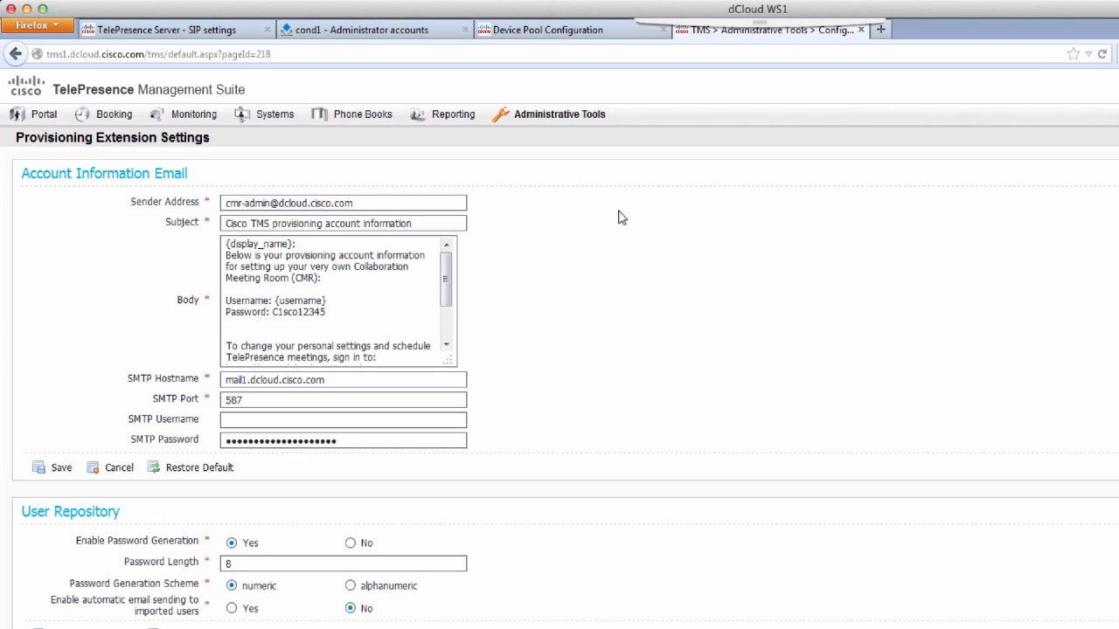
pyautogui.click(558, 118)
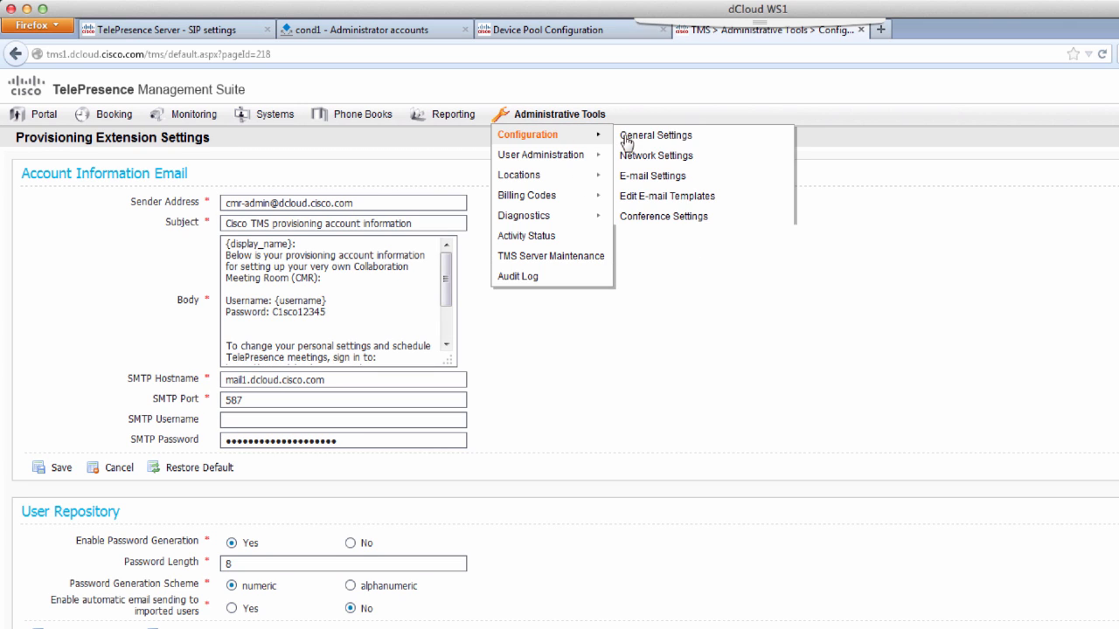
pyautogui.click(626, 140)
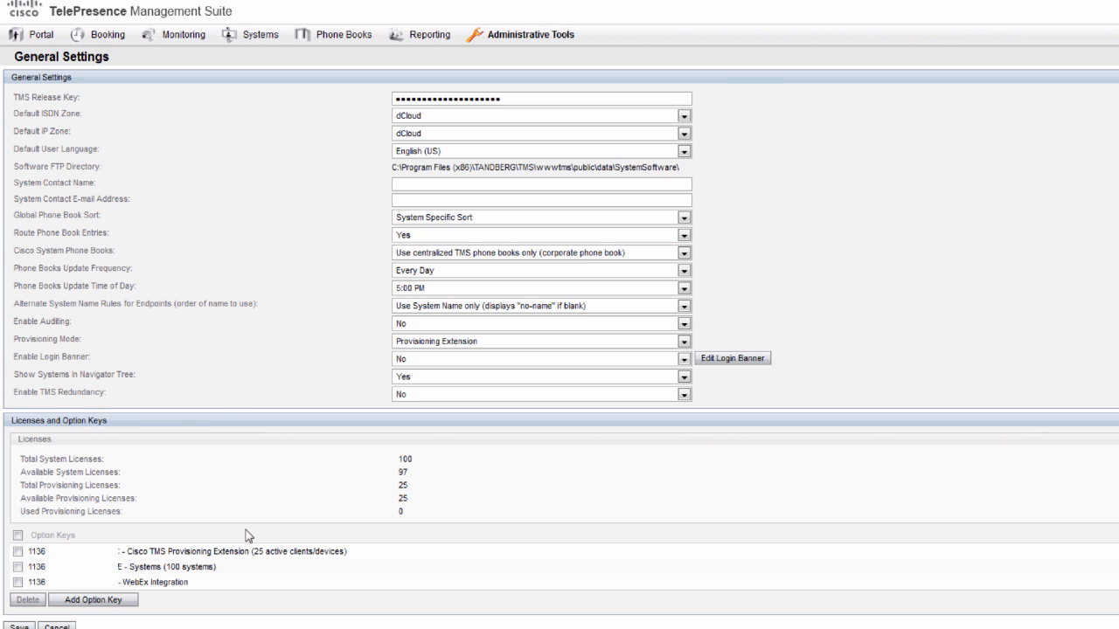
pyautogui.moveTo(128, 551); pyautogui.dragTo(350, 552)
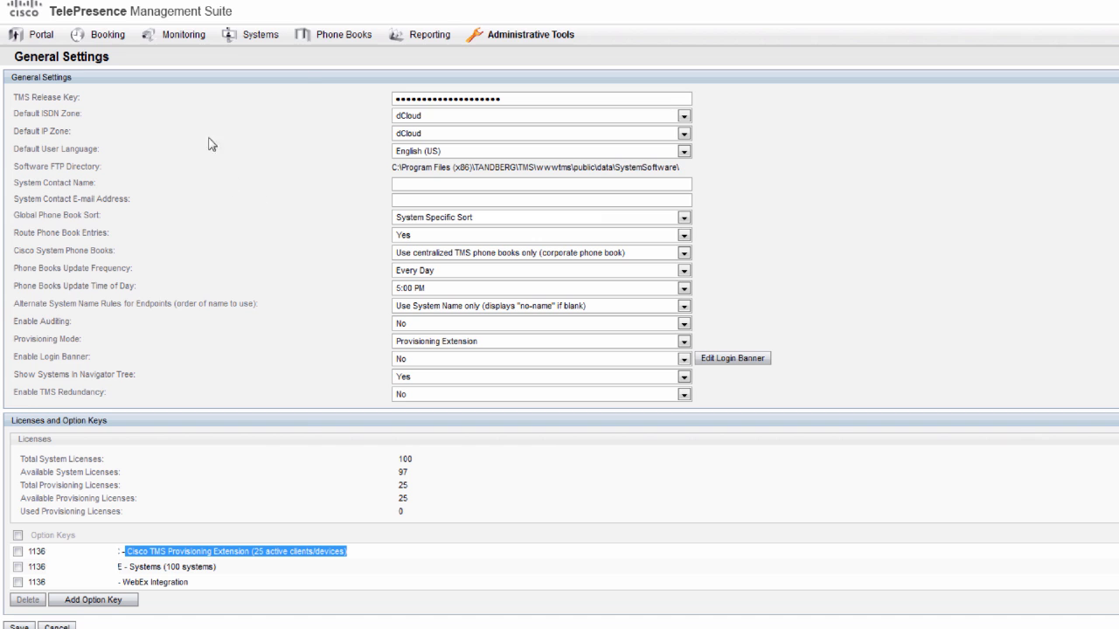
# - Go to the provisioning Users page under Systems > Provisioning
pyautogui.moveTo(253, 43)
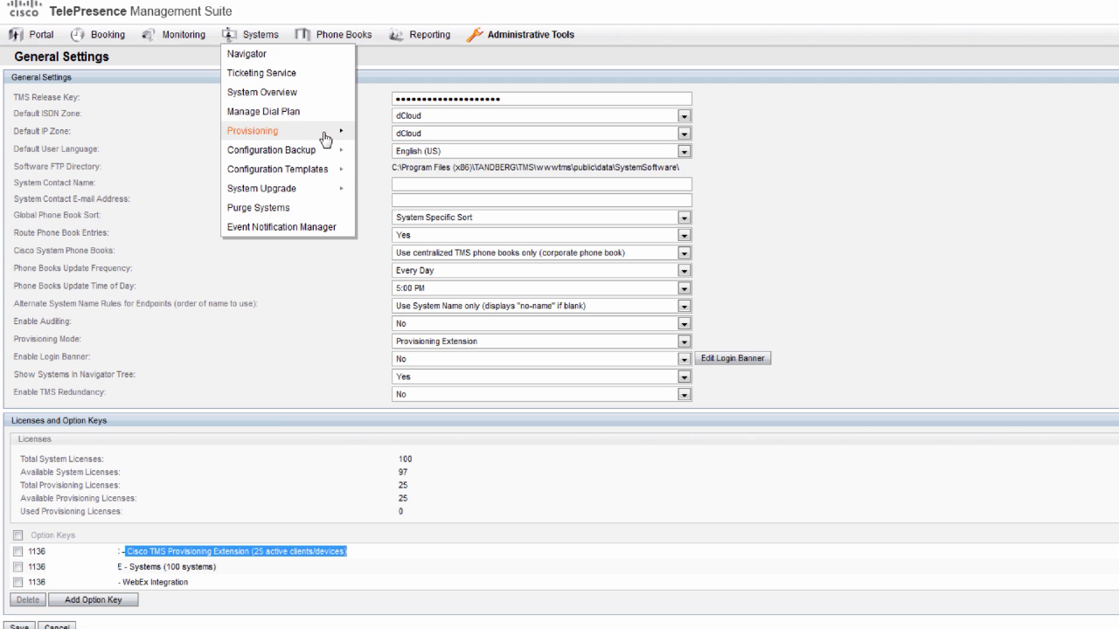
pyautogui.moveTo(332, 134)
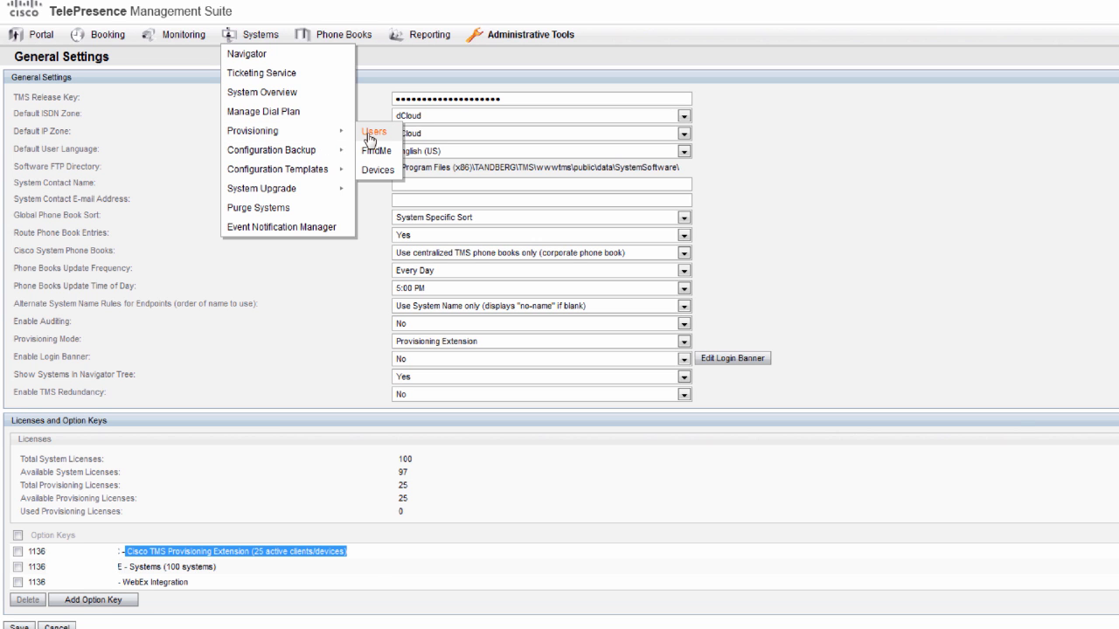
pyautogui.click(370, 136)
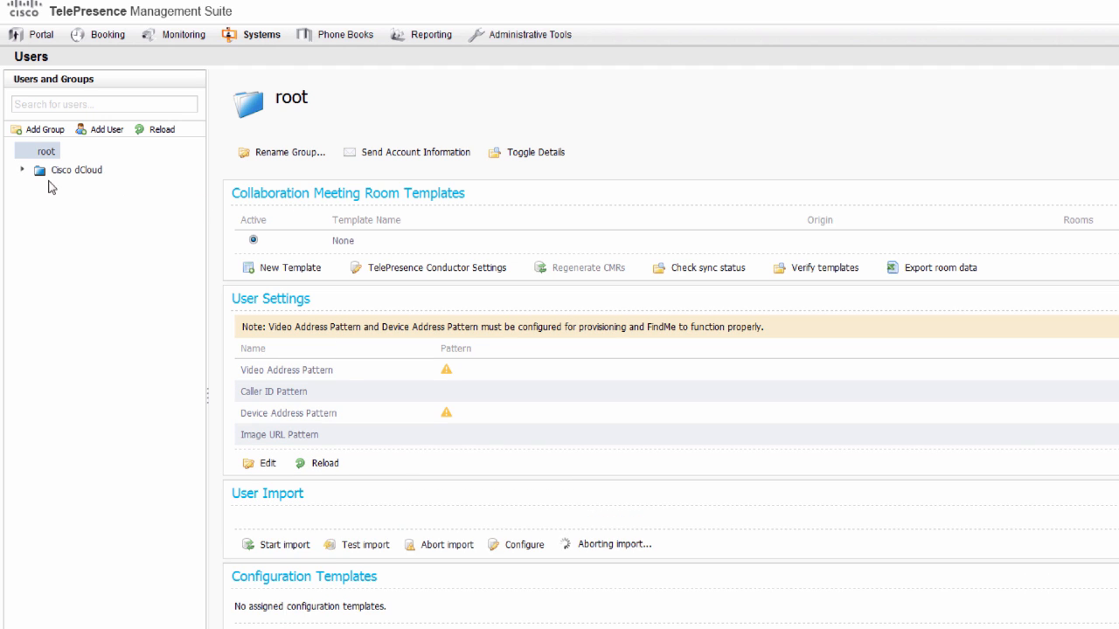
pyautogui.click(76, 174)
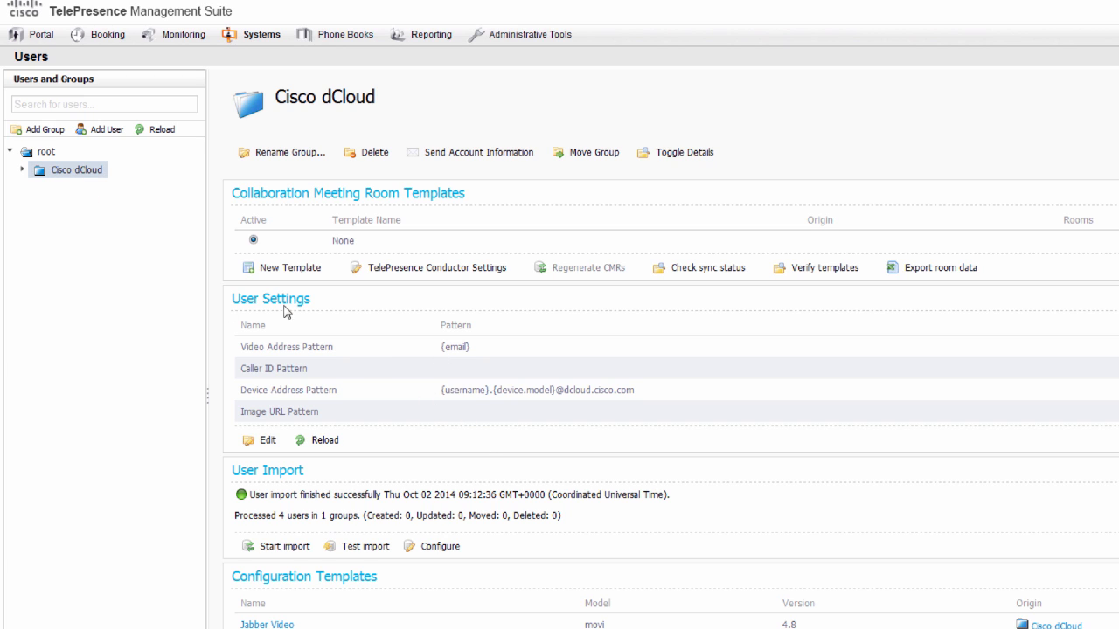
pyautogui.click(264, 442)
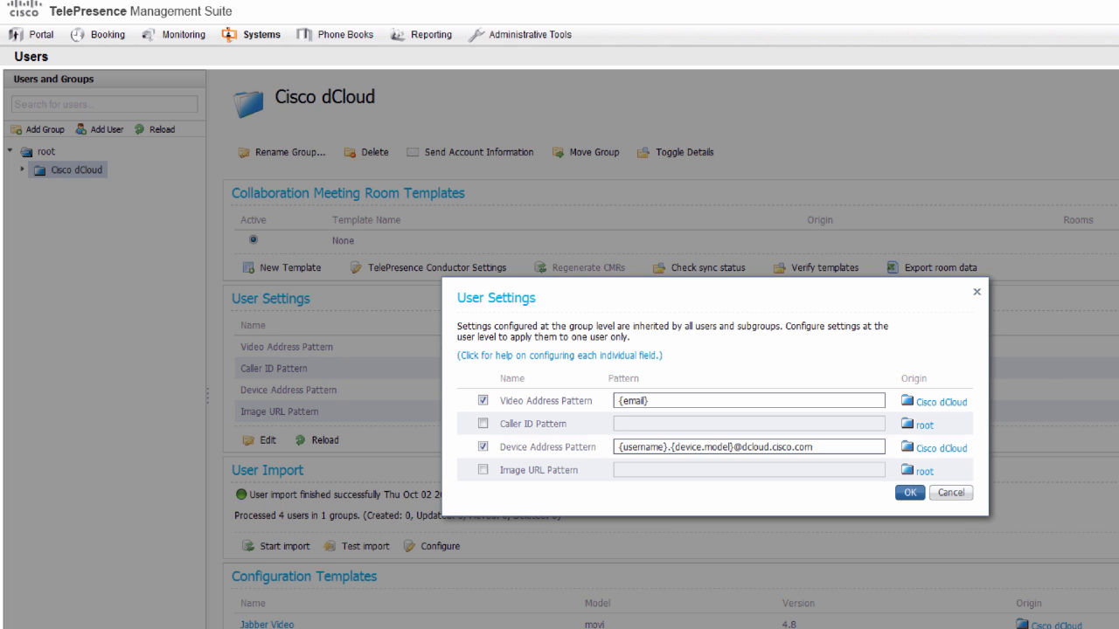
pyautogui.click(671, 400)
pyautogui.tripleClick(635, 403)
pyautogui.rightClick(635, 403)
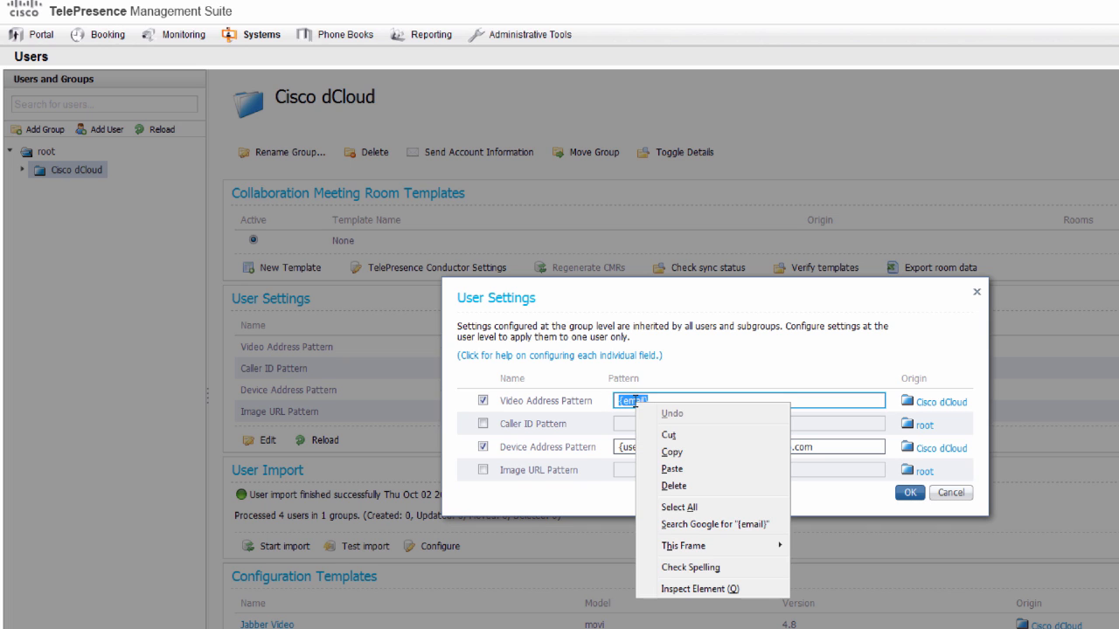
pyautogui.click(669, 473)
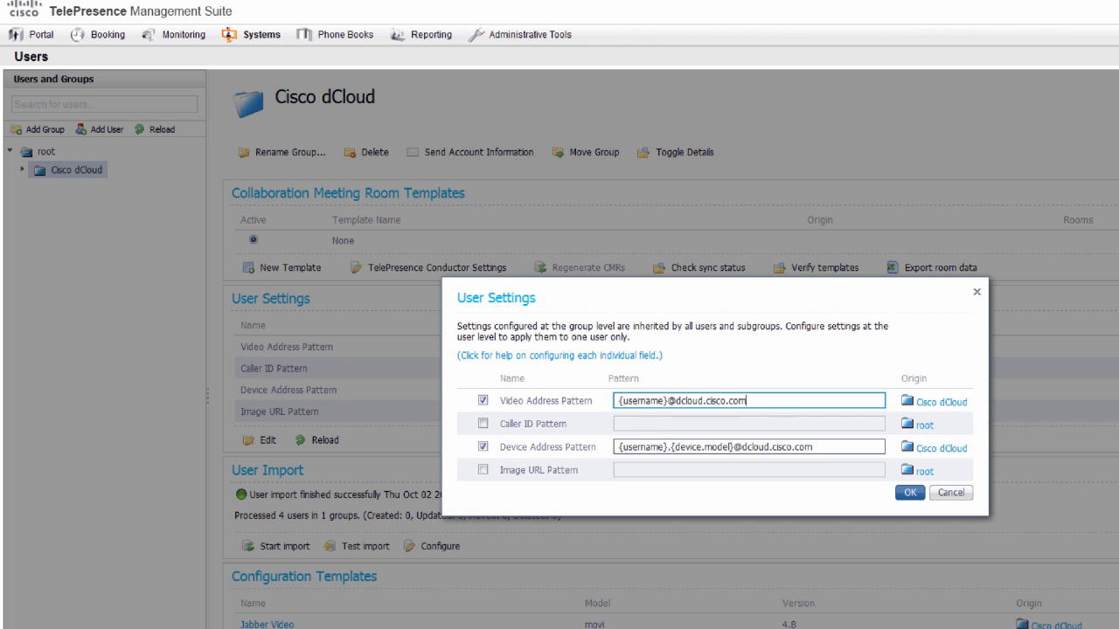
pyautogui.click(482, 423)
pyautogui.rightClick(641, 425)
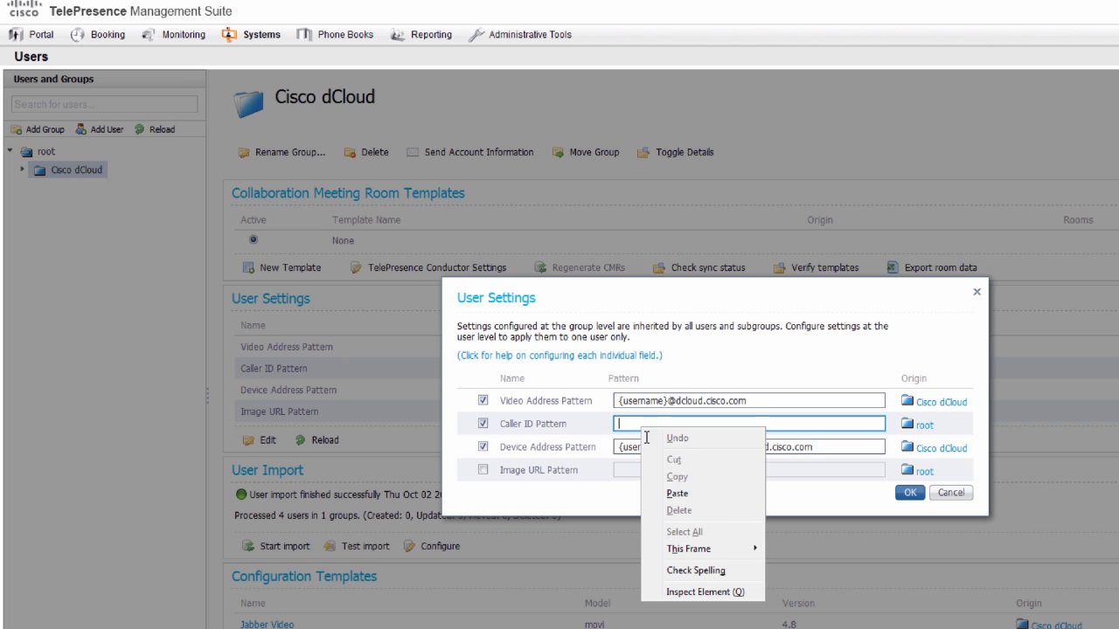
pyautogui.click(677, 494)
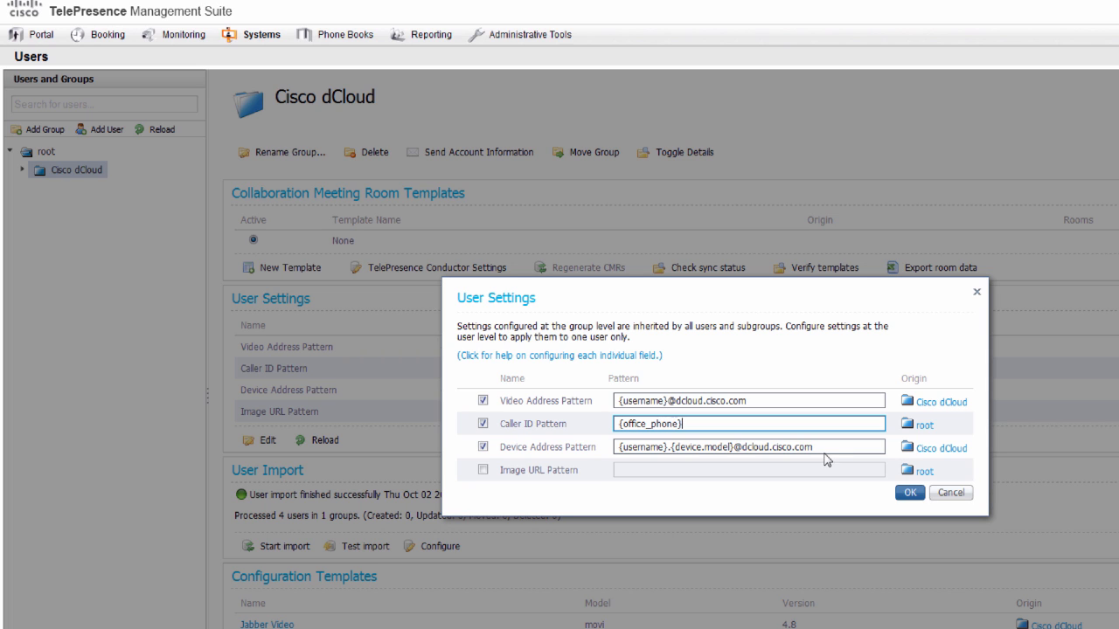
pyautogui.moveTo(824, 449); pyautogui.dragTo(771, 448)
pyautogui.moveTo(644, 447); pyautogui.dragTo(599, 447)
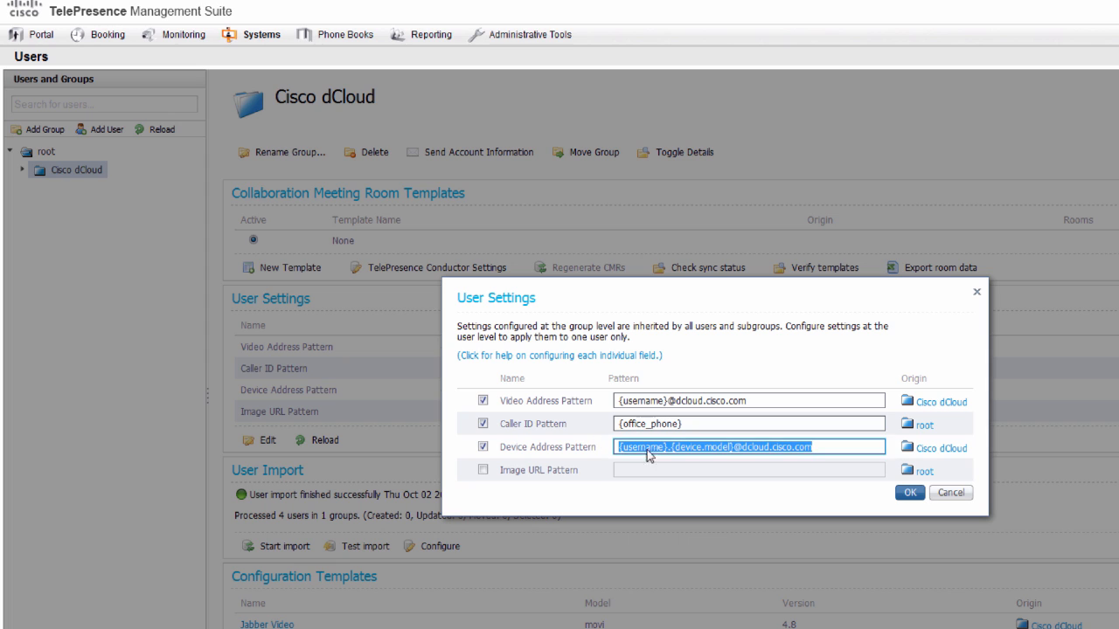
pyautogui.rightClick(648, 449)
pyautogui.click(685, 517)
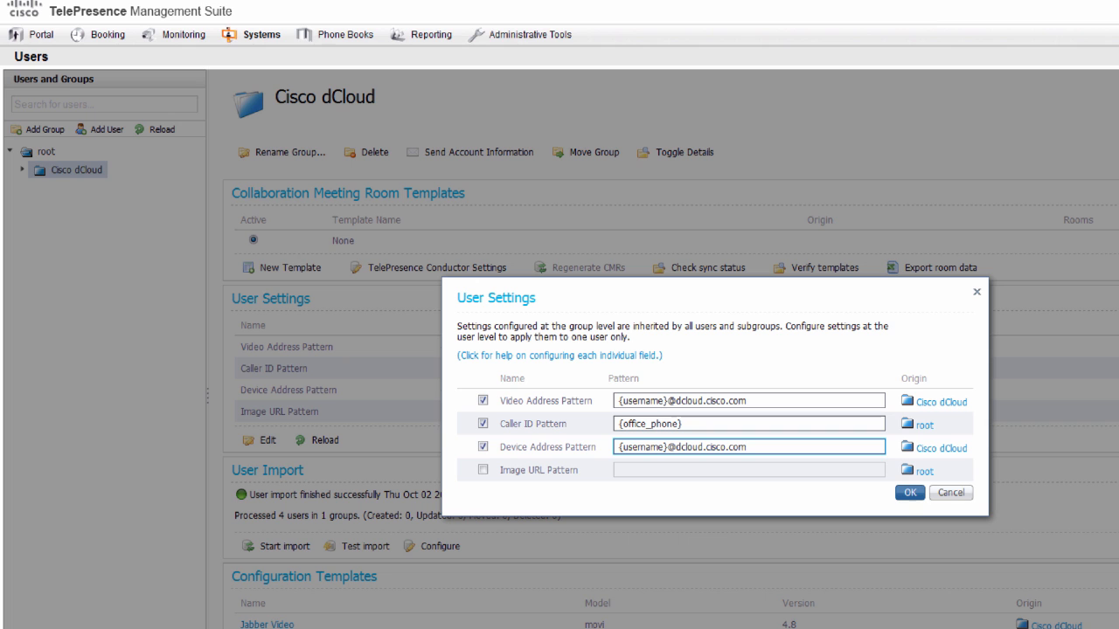
pyautogui.click(908, 495)
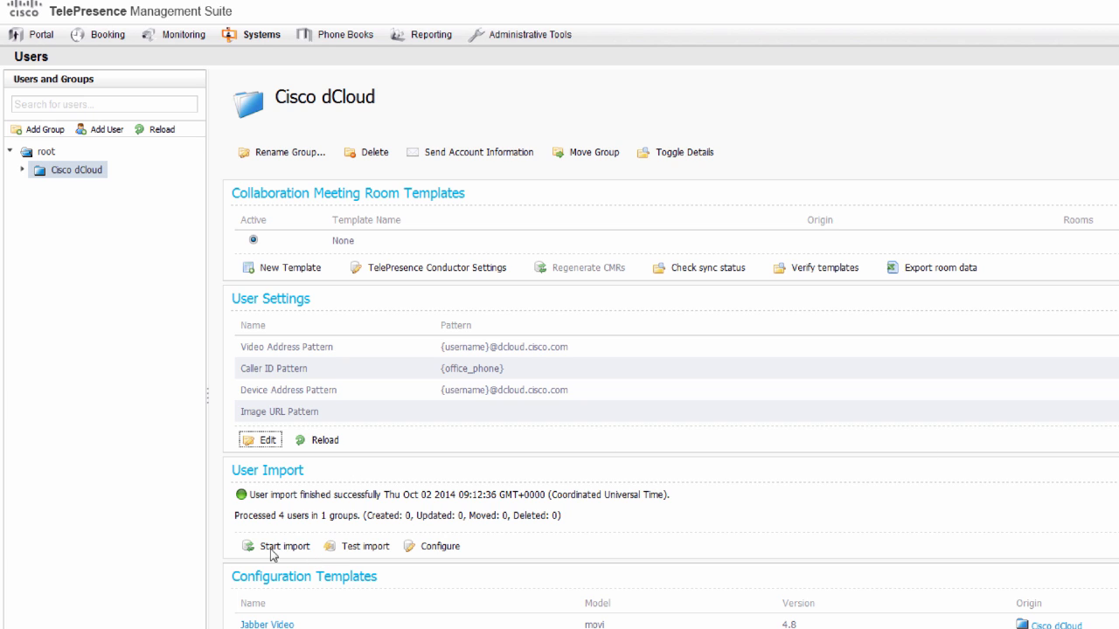
# - Check the successful import status and rerun the user import
pyautogui.moveTo(252, 496); pyautogui.dragTo(400, 495)
pyautogui.click(276, 516)
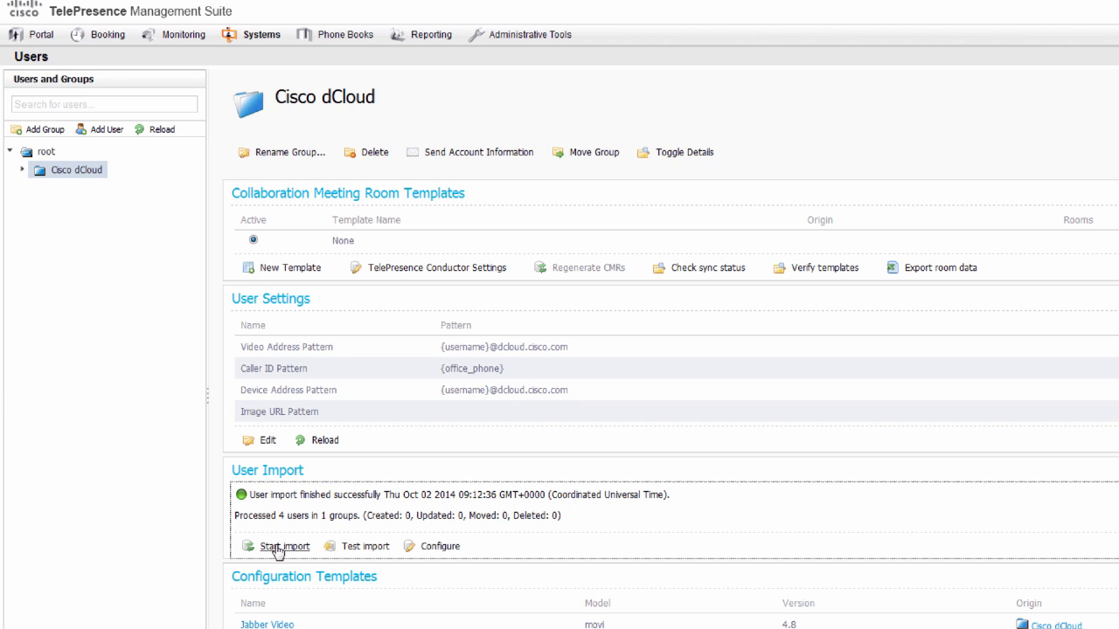
pyautogui.click(278, 548)
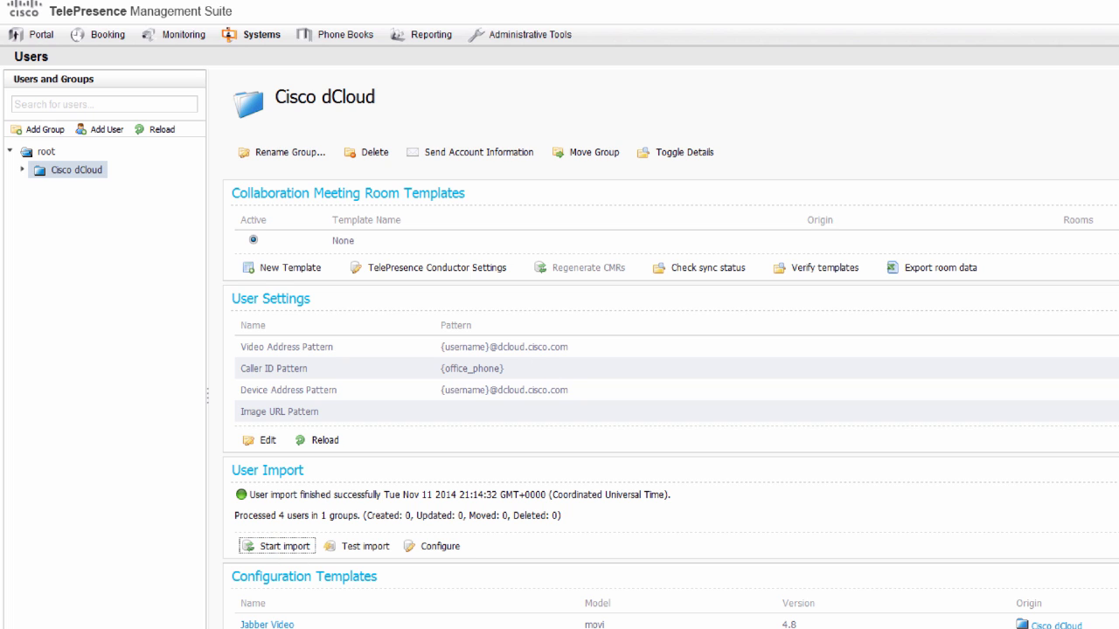
# - Expand the Cisco dCloud group to show its four users and open TelePresence Conductor Settings
pyautogui.click(22, 172)
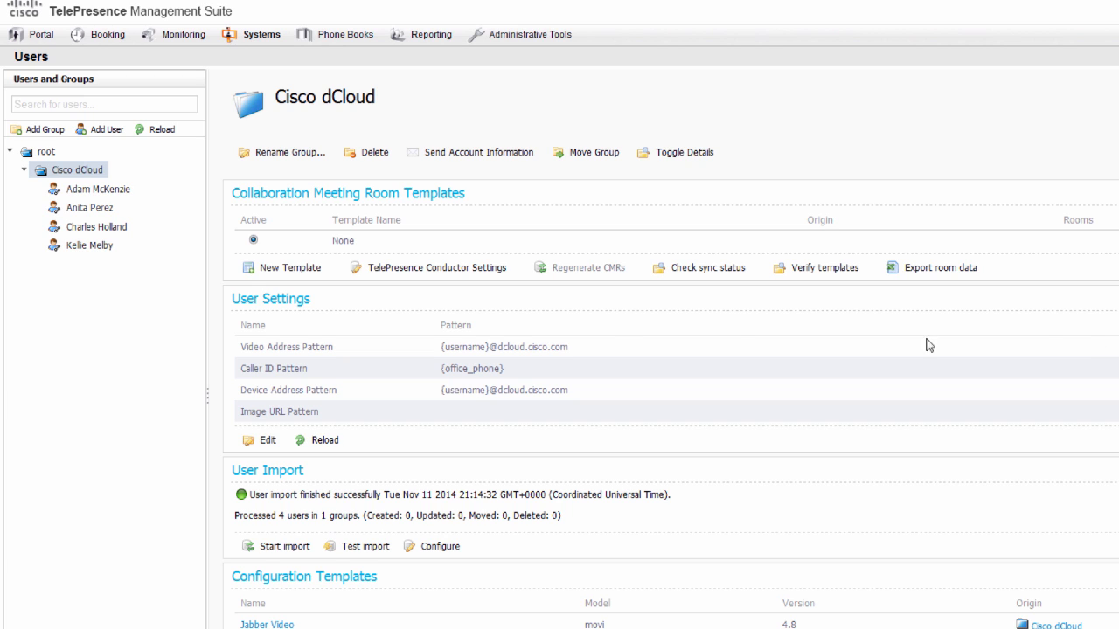
pyautogui.click(470, 201)
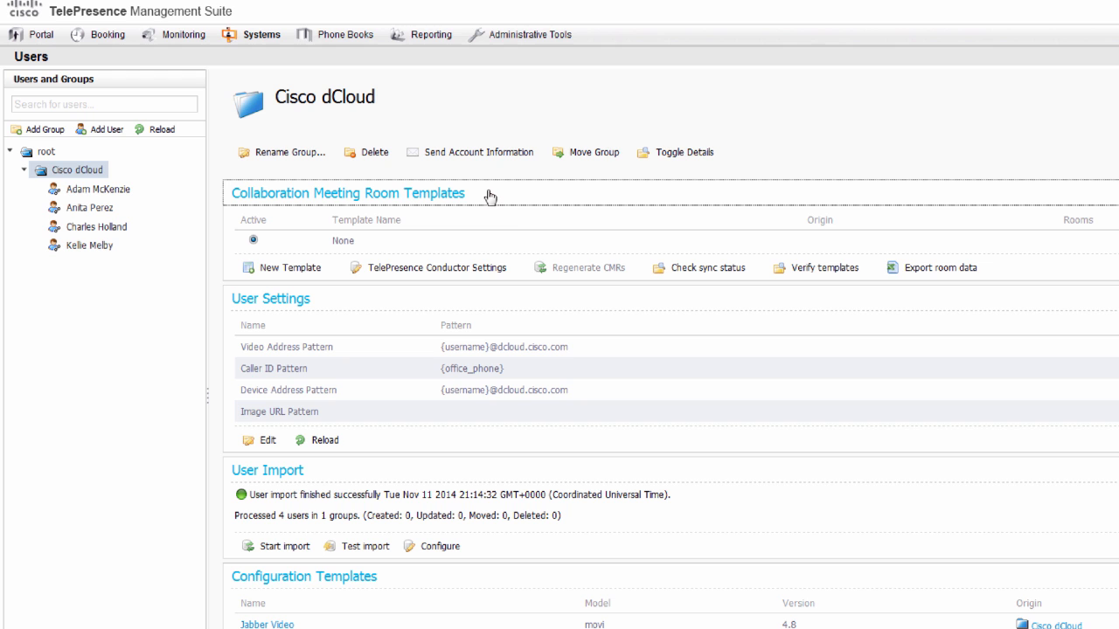
pyautogui.click(446, 269)
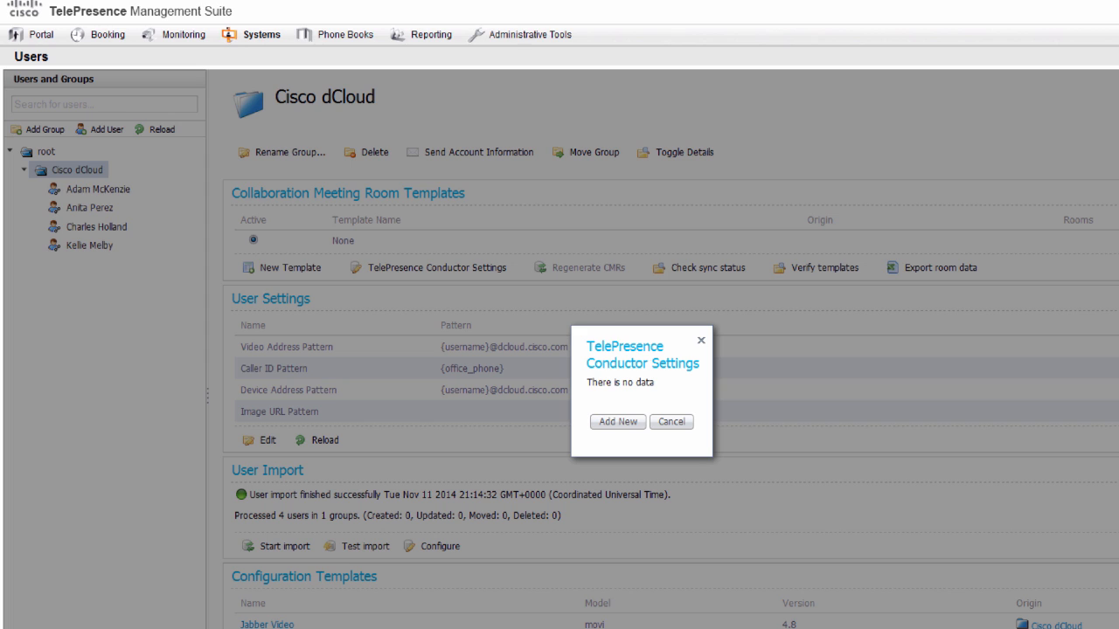
# - Add a new conductor with hostname cond1.dcloud.cisco.com named Richardson Conductor
pyautogui.click(612, 424)
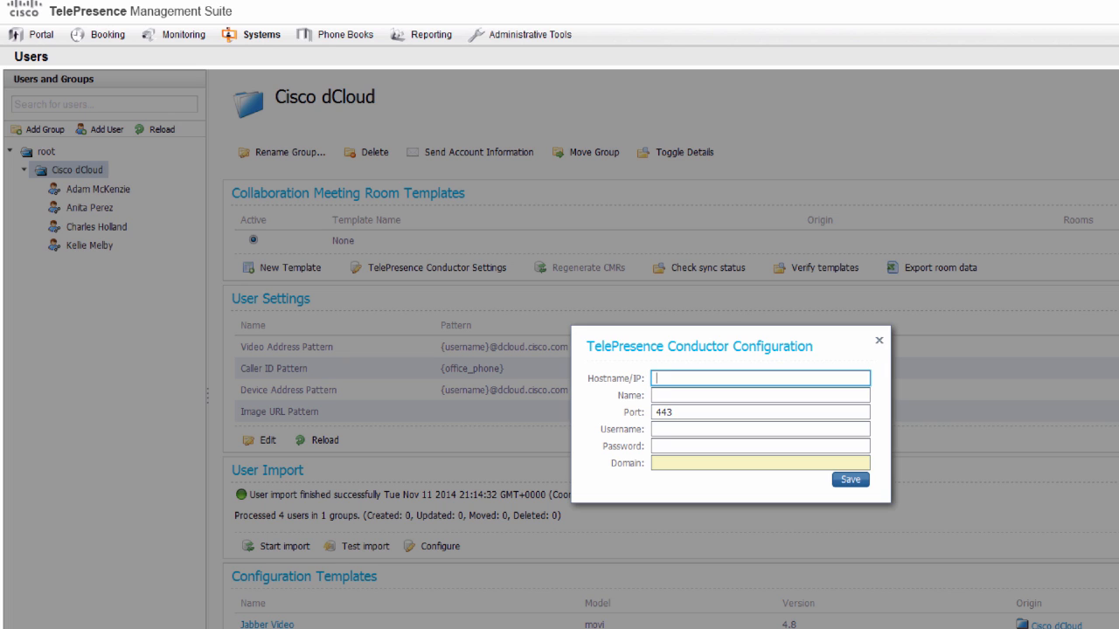
pyautogui.rightClick(719, 383)
pyautogui.click(746, 447)
pyautogui.rightClick(760, 399)
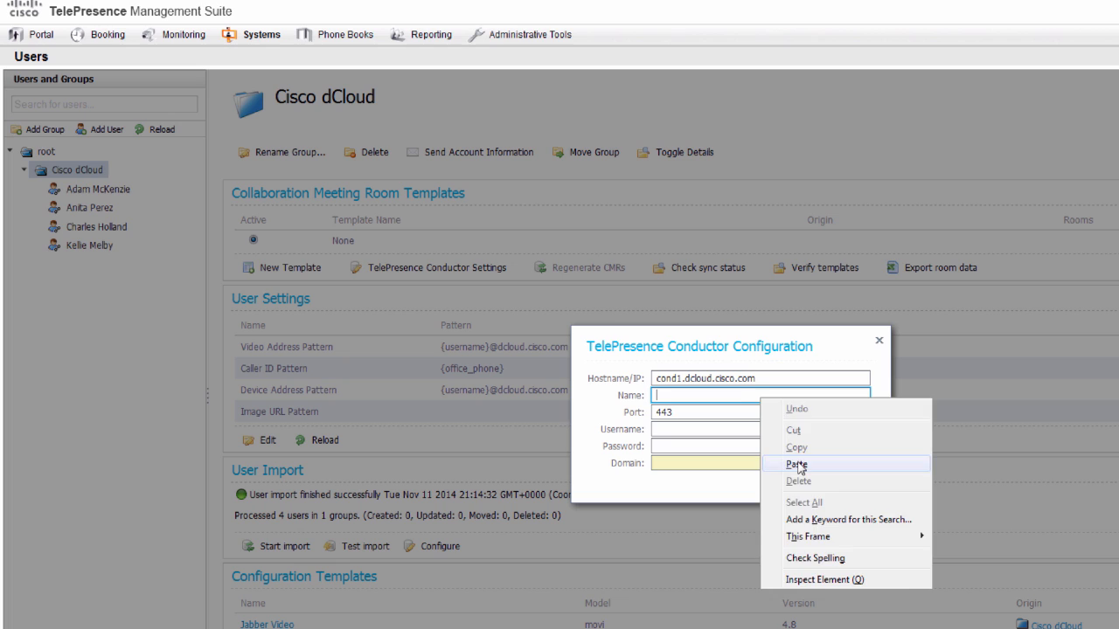
pyautogui.click(796, 465)
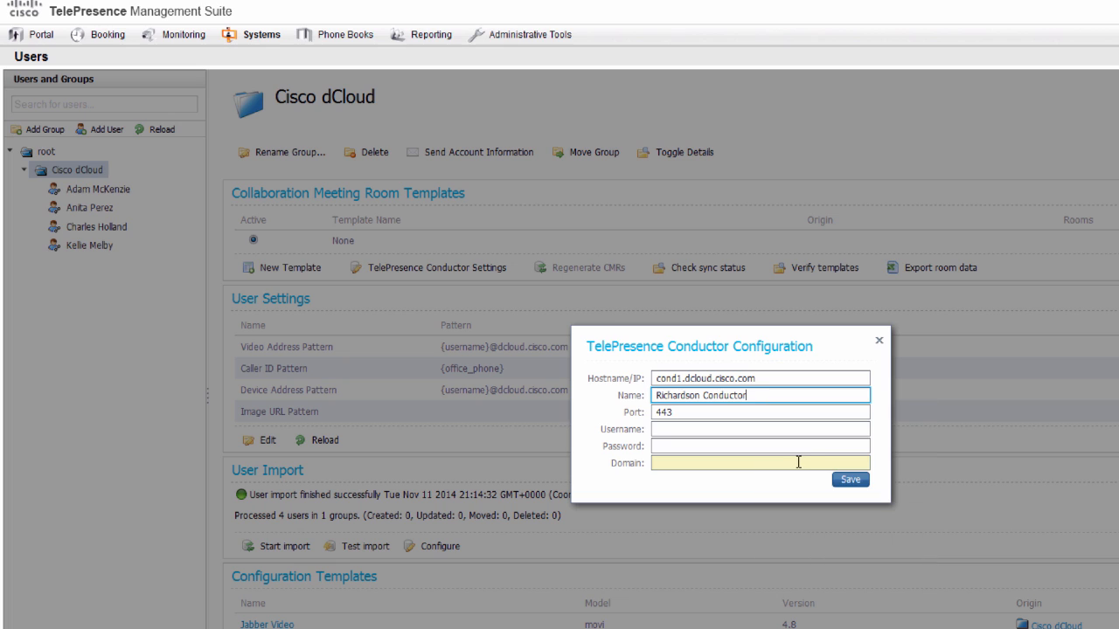
# - Enter username CMR_Conductor, the password and domain dcloud.cisco.com, then save the conductor
pyautogui.click(664, 429)
pyautogui.write('C')
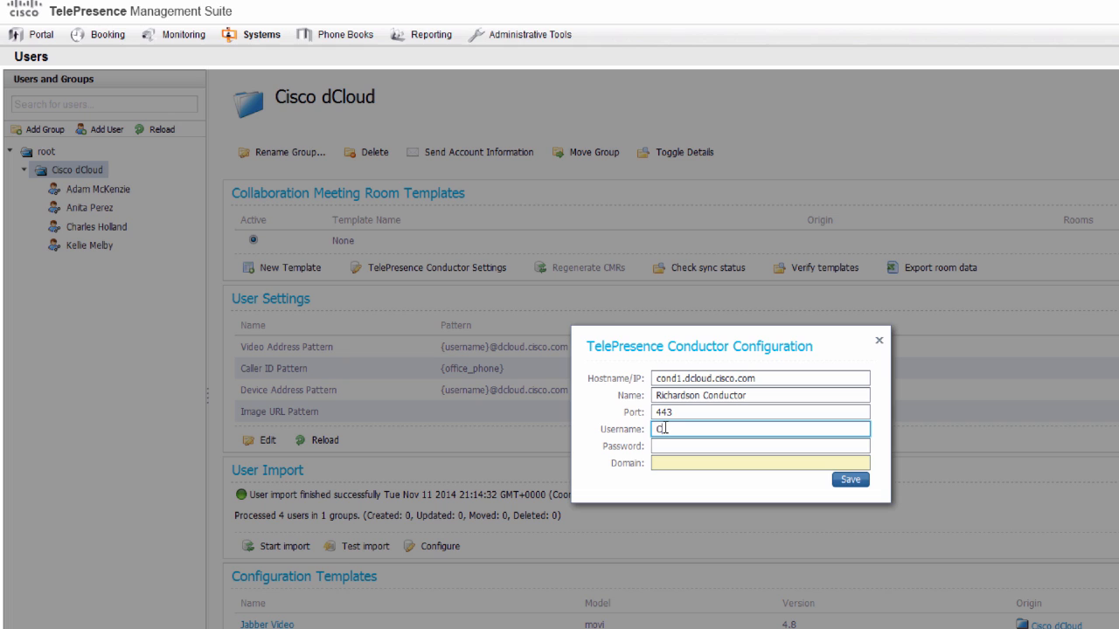
pyautogui.write('MR_Conductor')
pyautogui.press('Tab')
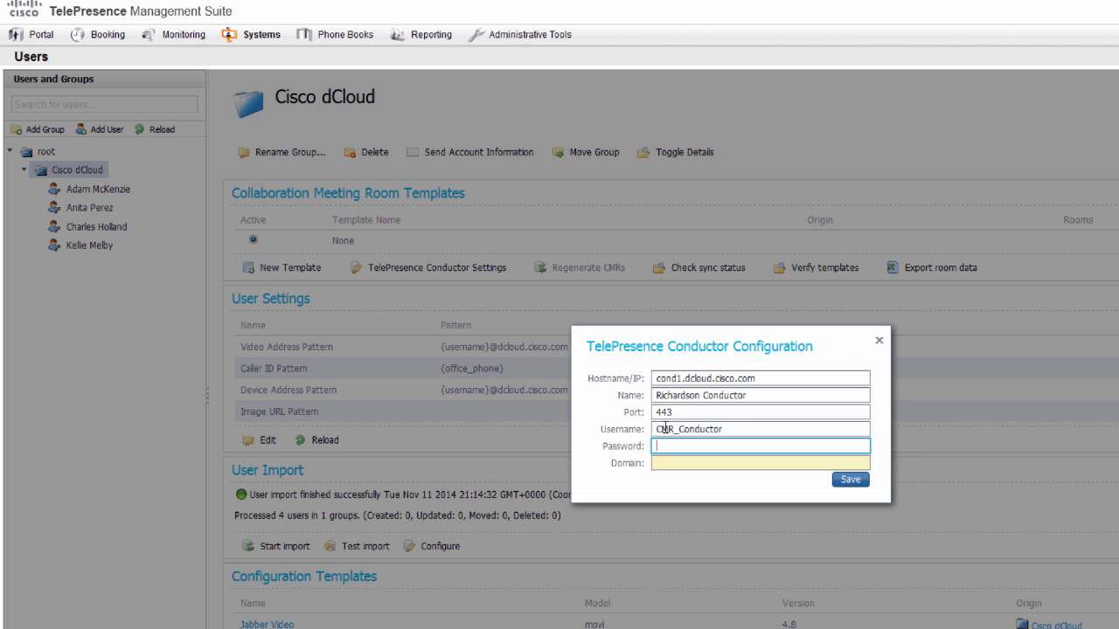
pyautogui.write('C1sco12345')
pyautogui.press('Tab')
pyautogui.write('dcloud.cisco')
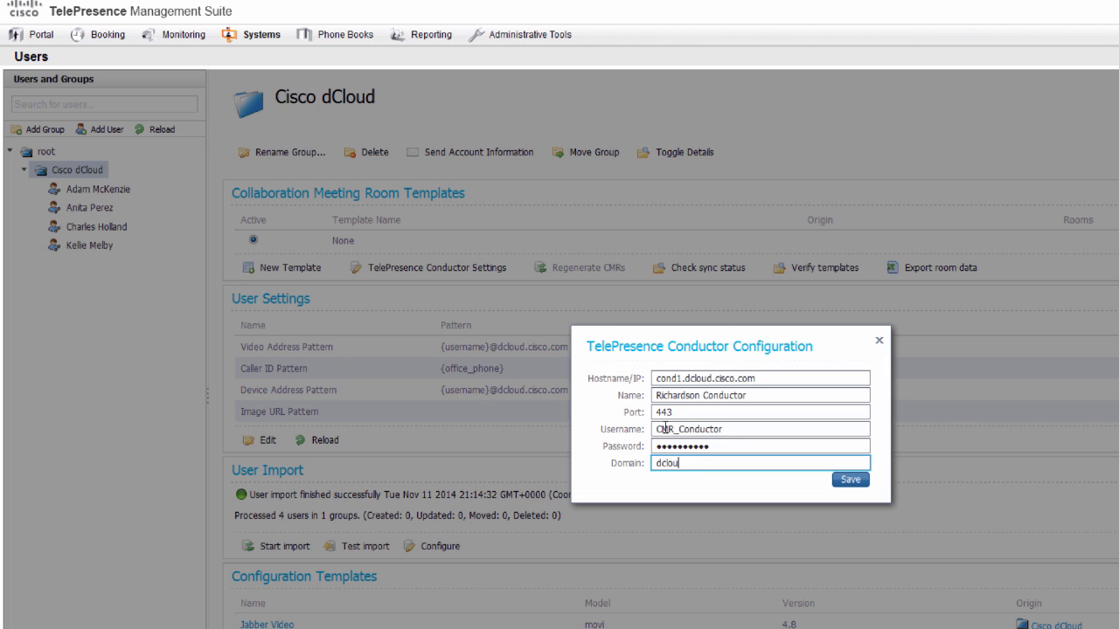
pyautogui.write('.com')
pyautogui.click(846, 482)
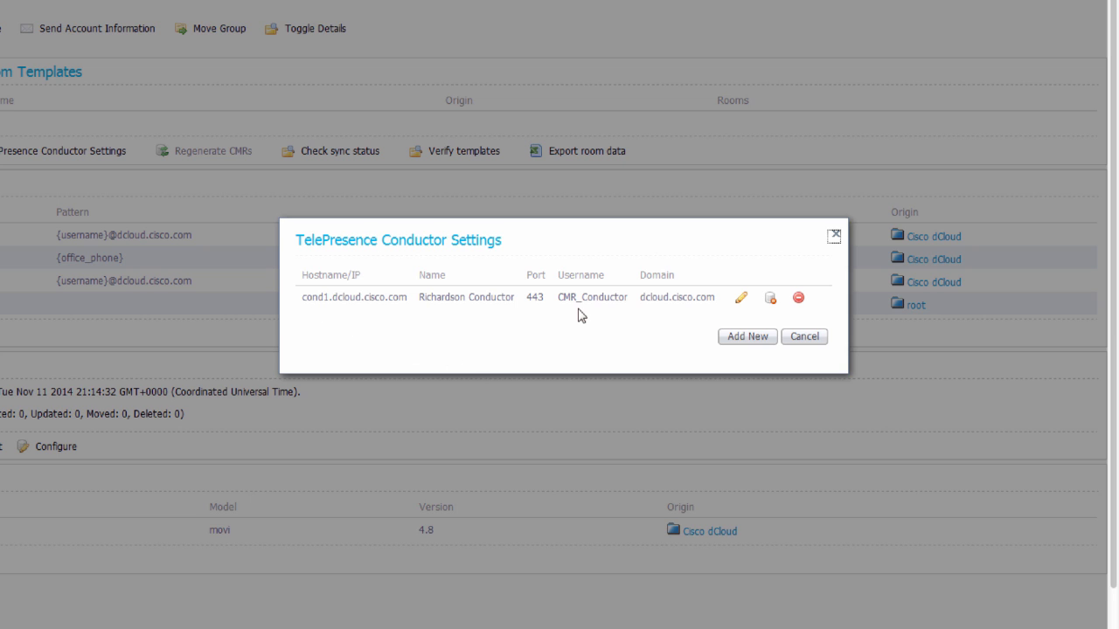
pyautogui.click(834, 238)
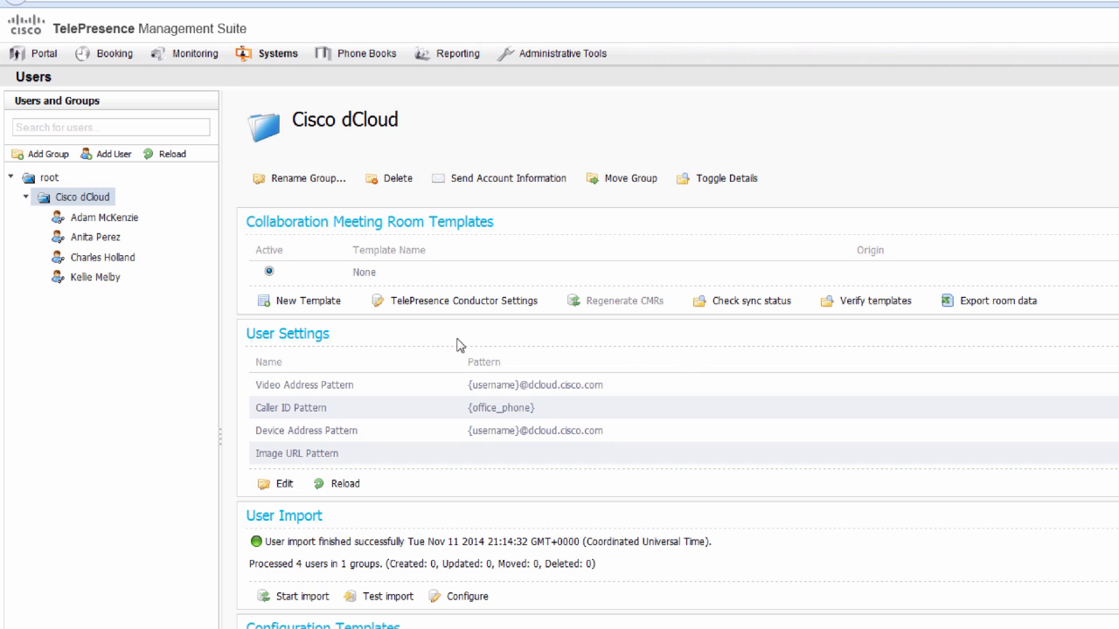
pyautogui.click(329, 301)
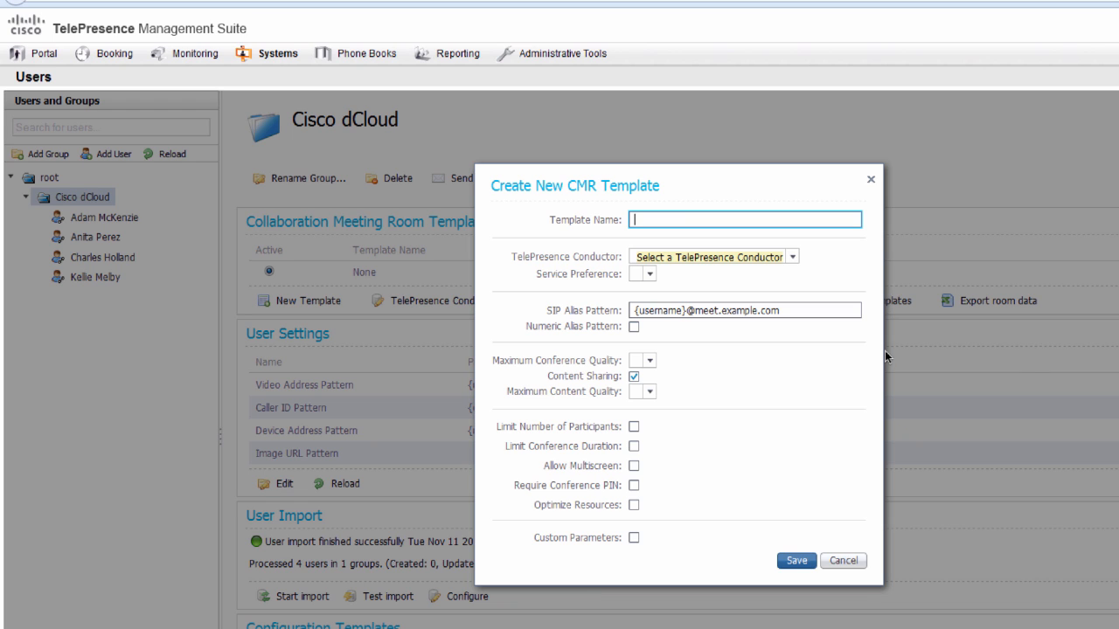
# - Name the template Richardson CMR Users, using Richardson Conductor and US TelePresence Servers
pyautogui.rightClick(665, 220)
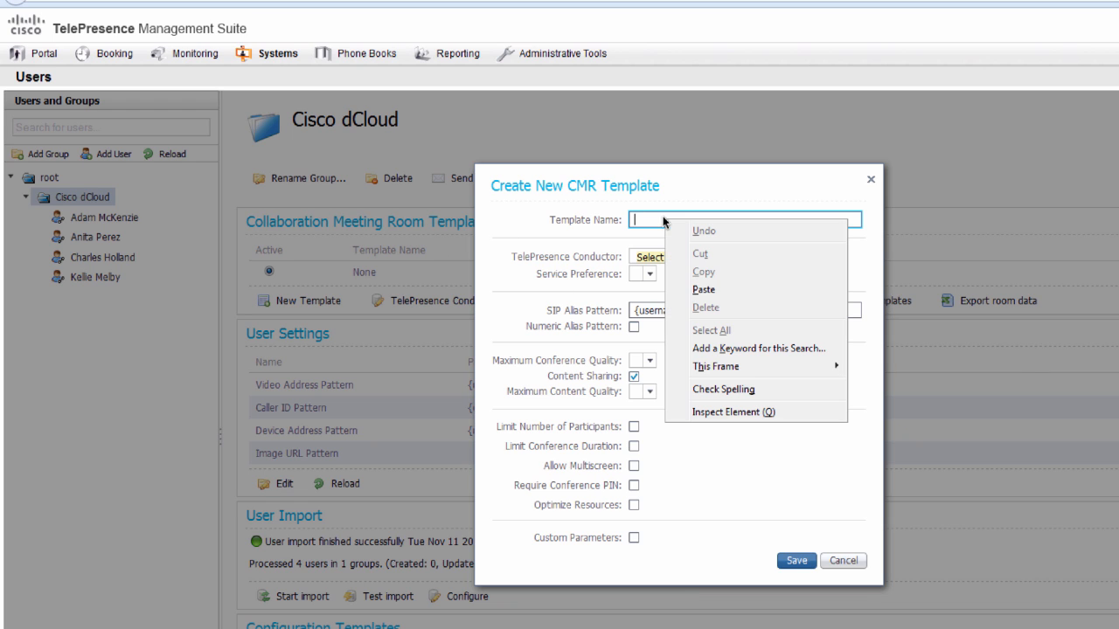
pyautogui.click(703, 289)
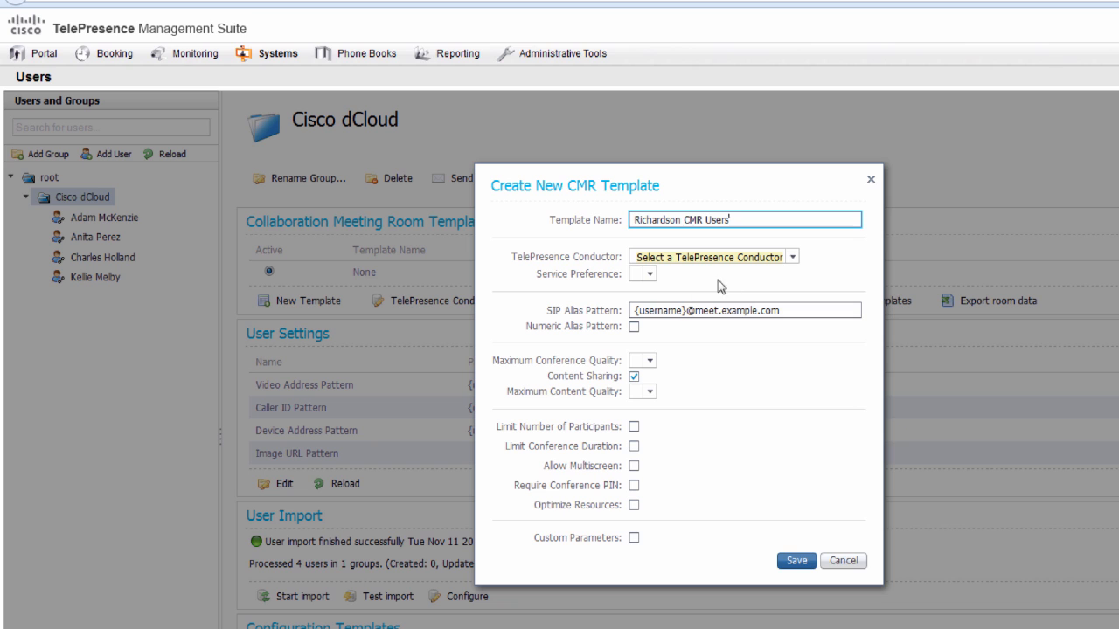
pyautogui.click(792, 258)
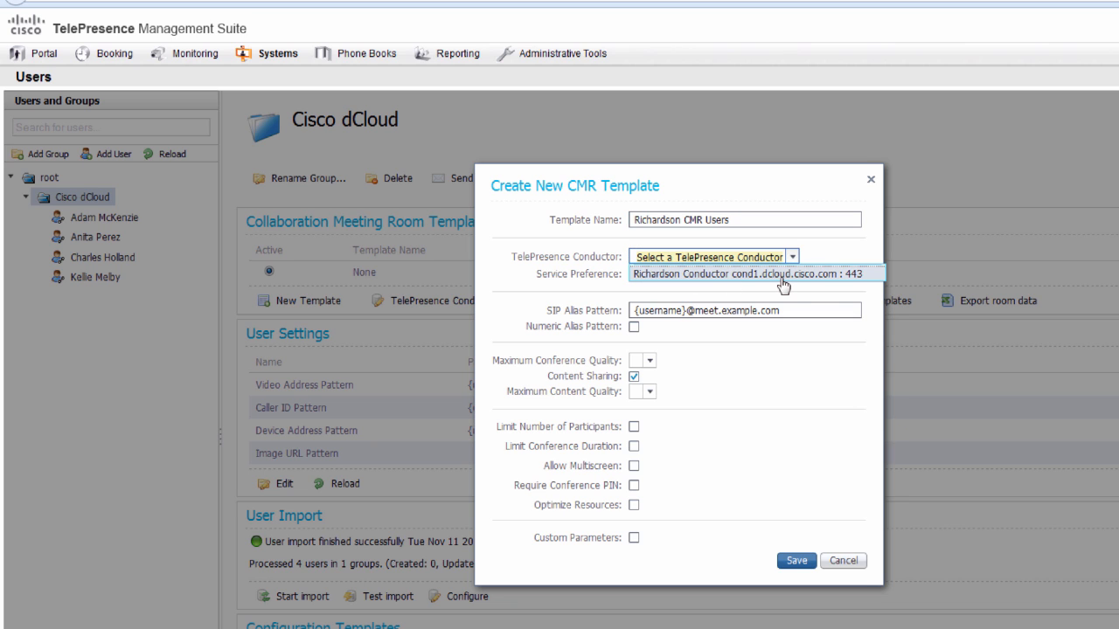
pyautogui.click(781, 276)
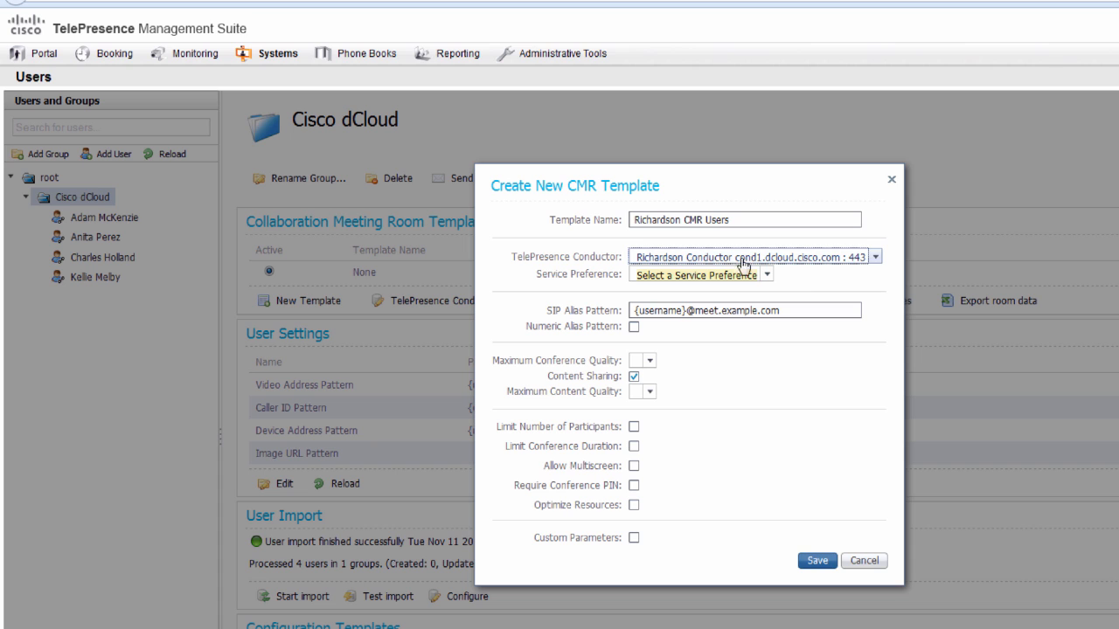
pyautogui.click(767, 274)
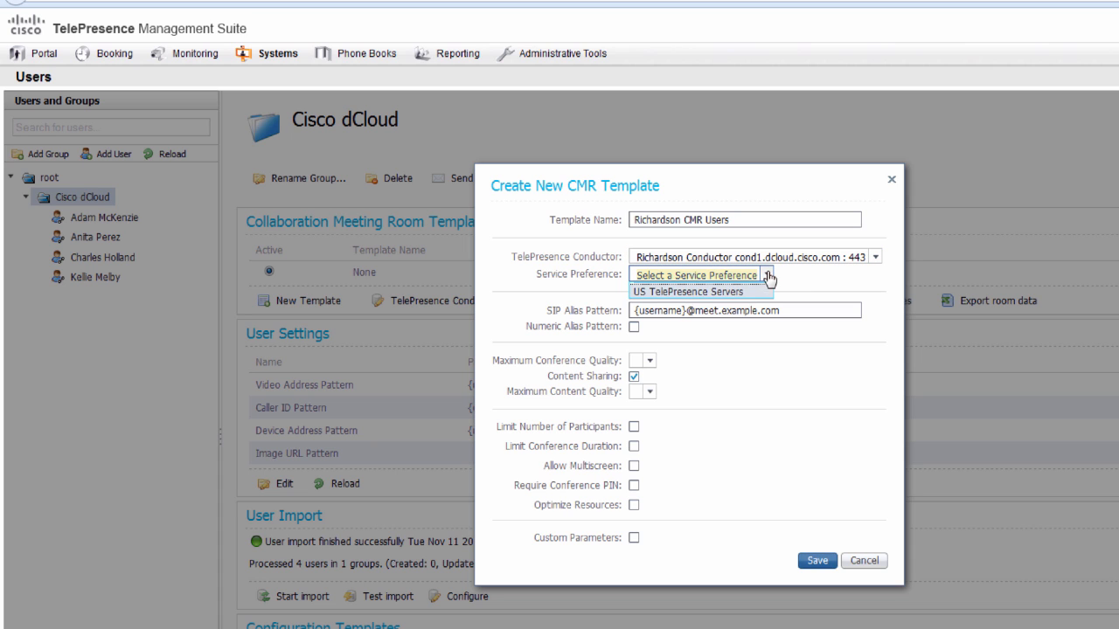
pyautogui.click(709, 292)
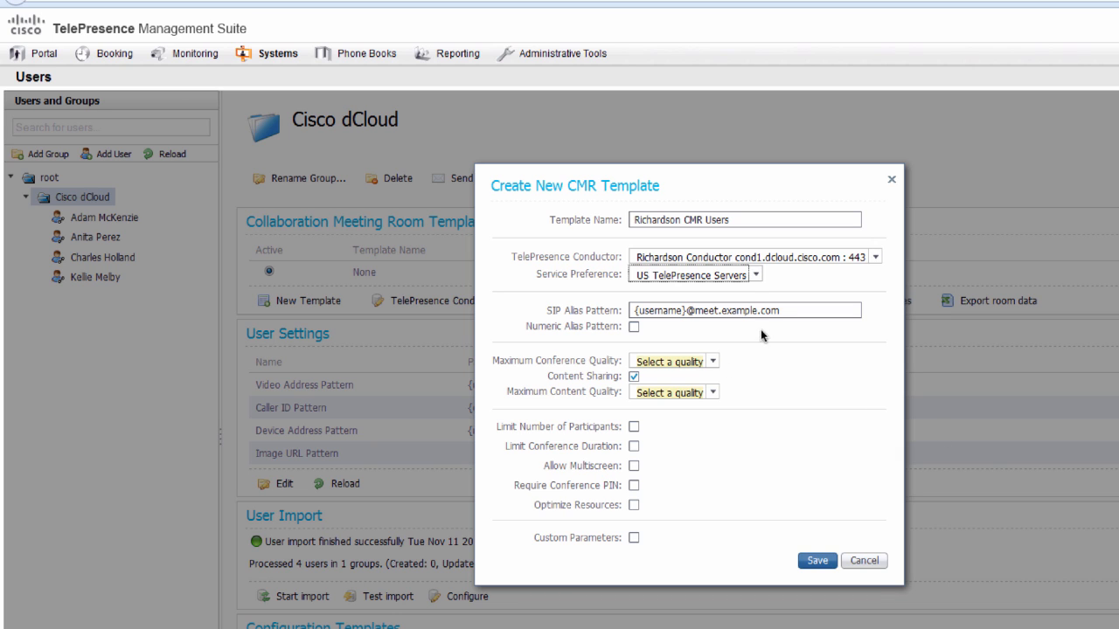
pyautogui.moveTo(787, 315); pyautogui.dragTo(591, 312)
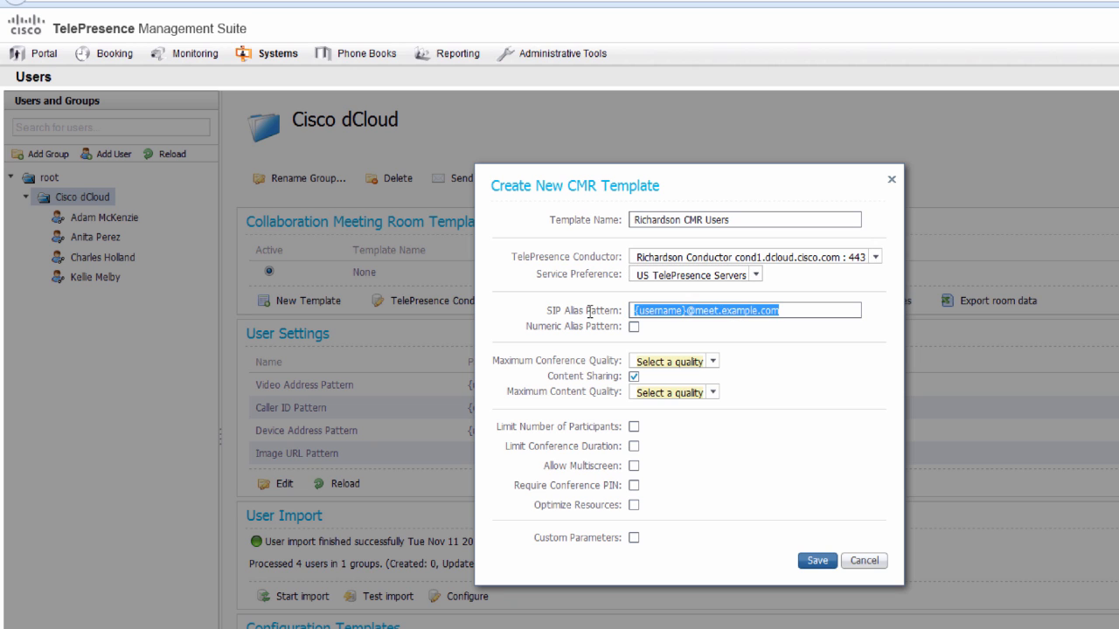
pyautogui.rightClick(677, 311)
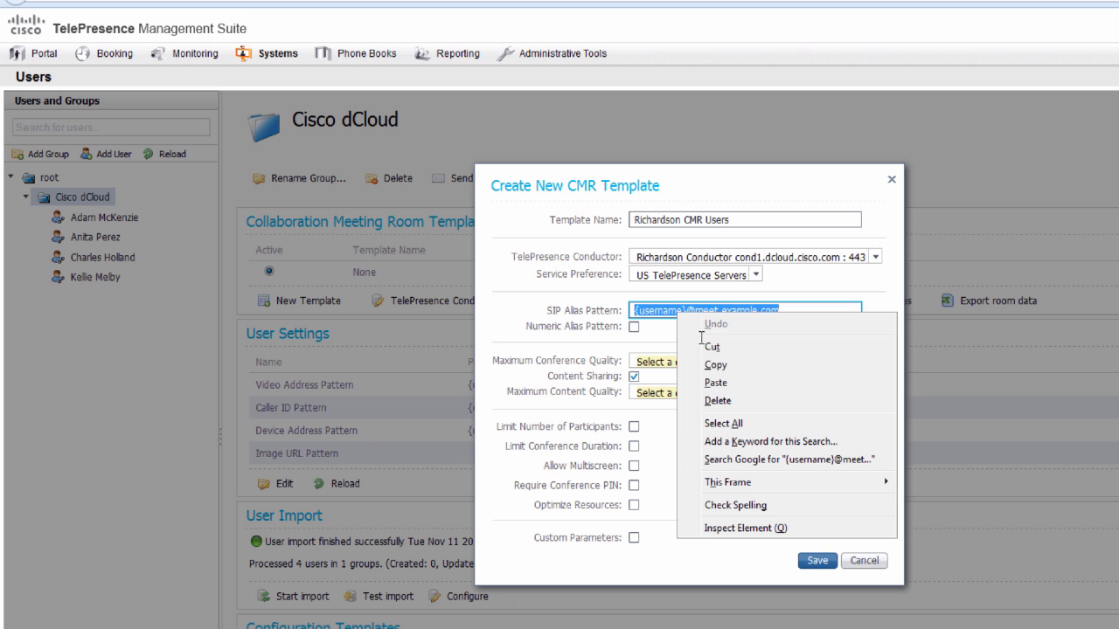
pyautogui.click(716, 384)
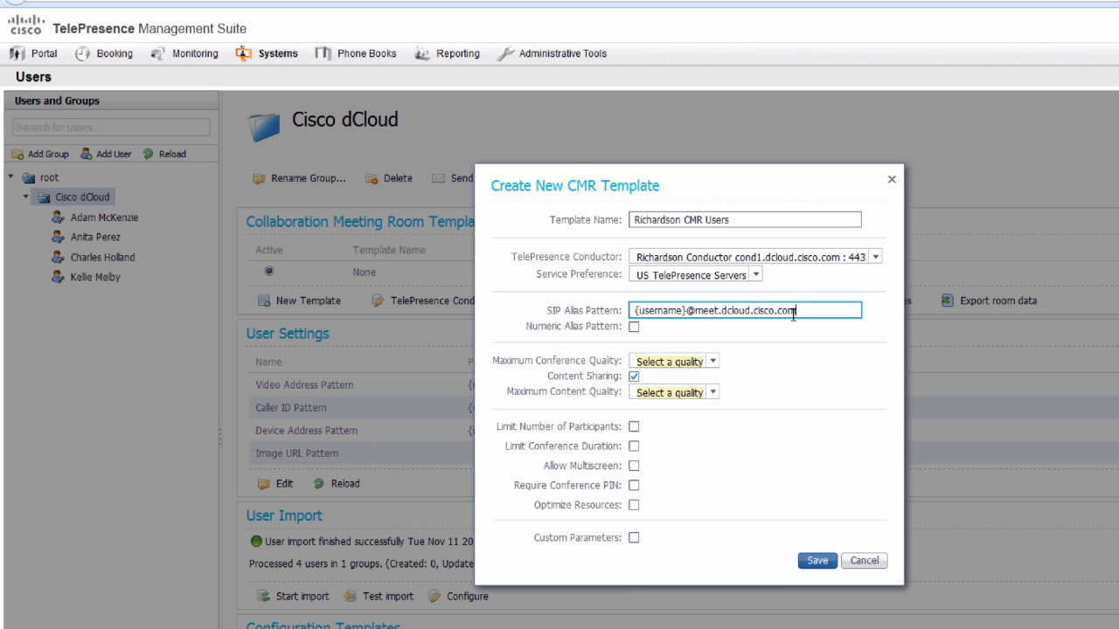
# - Enable a numeric alias pattern based on the Office Phone type
pyautogui.click(634, 328)
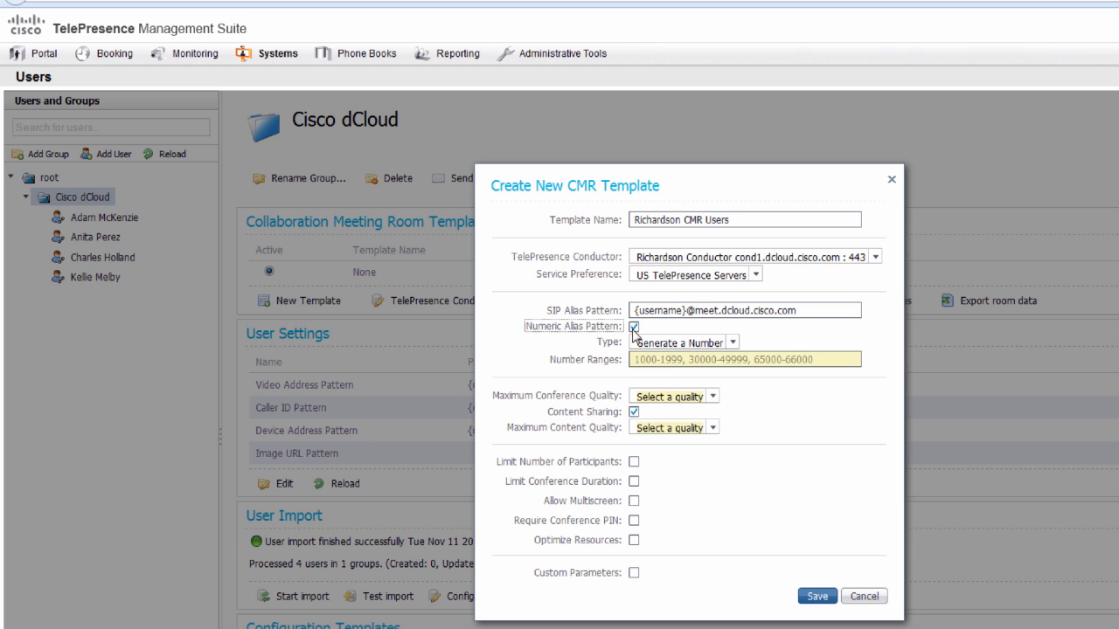
pyautogui.click(734, 344)
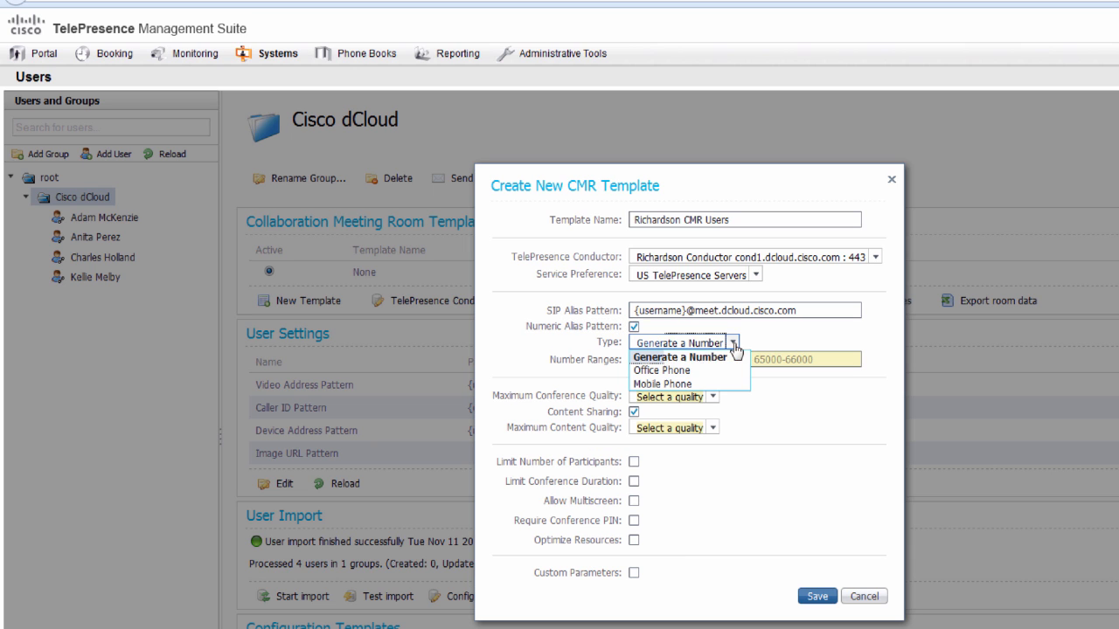
pyautogui.click(697, 371)
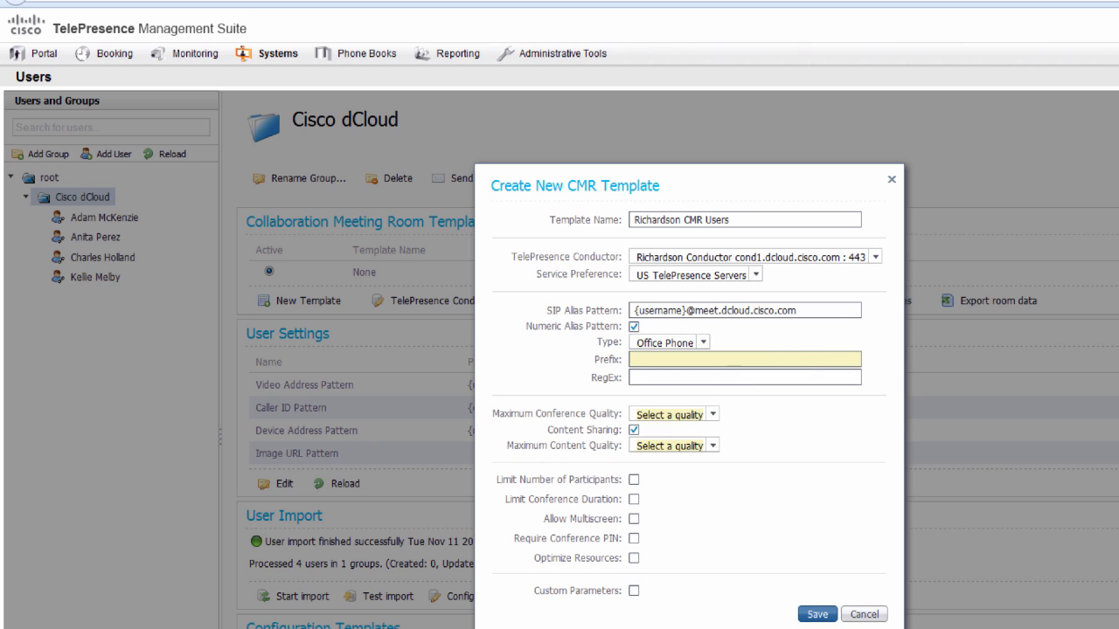
# - Set the numeric alias prefix to 850 and the RegEx to (\d{4})
pyautogui.click(650, 359)
pyautogui.write('850')
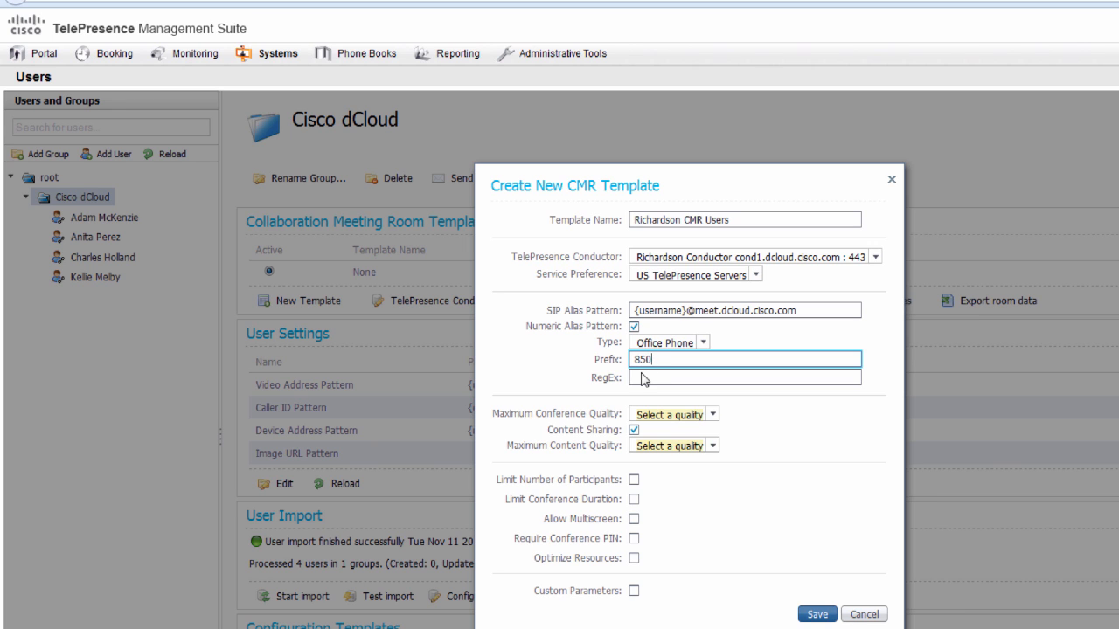
pyautogui.click(646, 377)
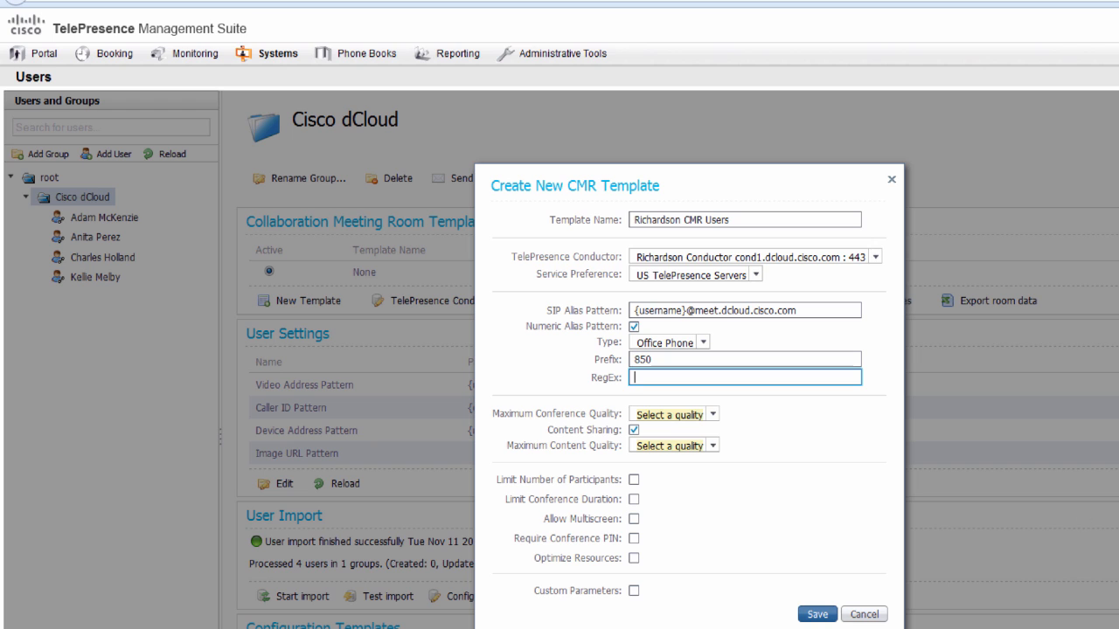
pyautogui.rightClick(661, 374)
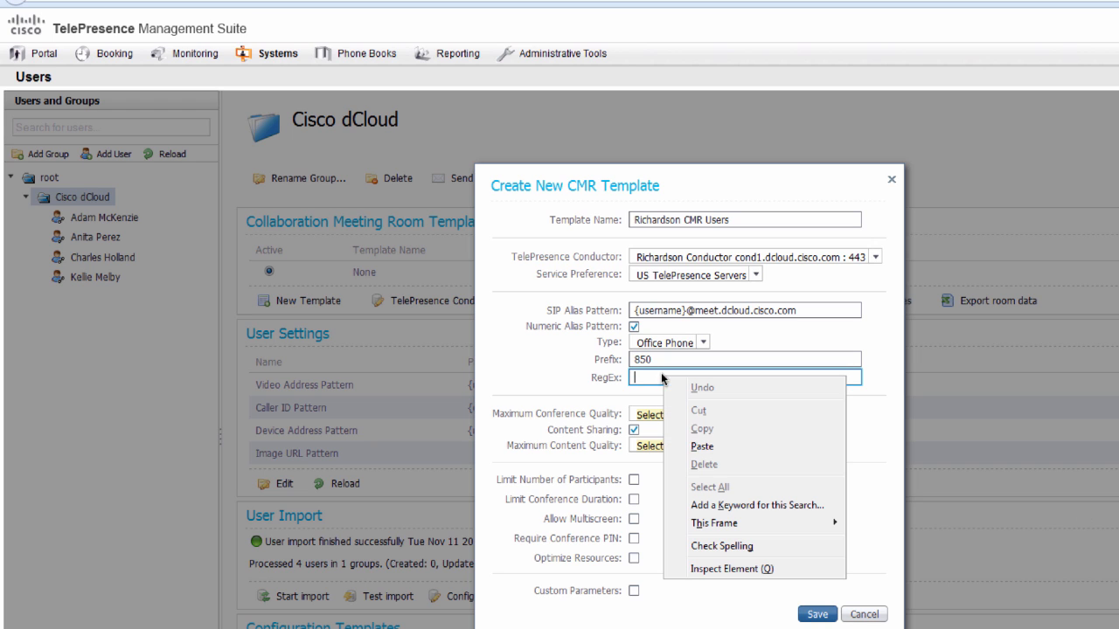
pyautogui.click(701, 445)
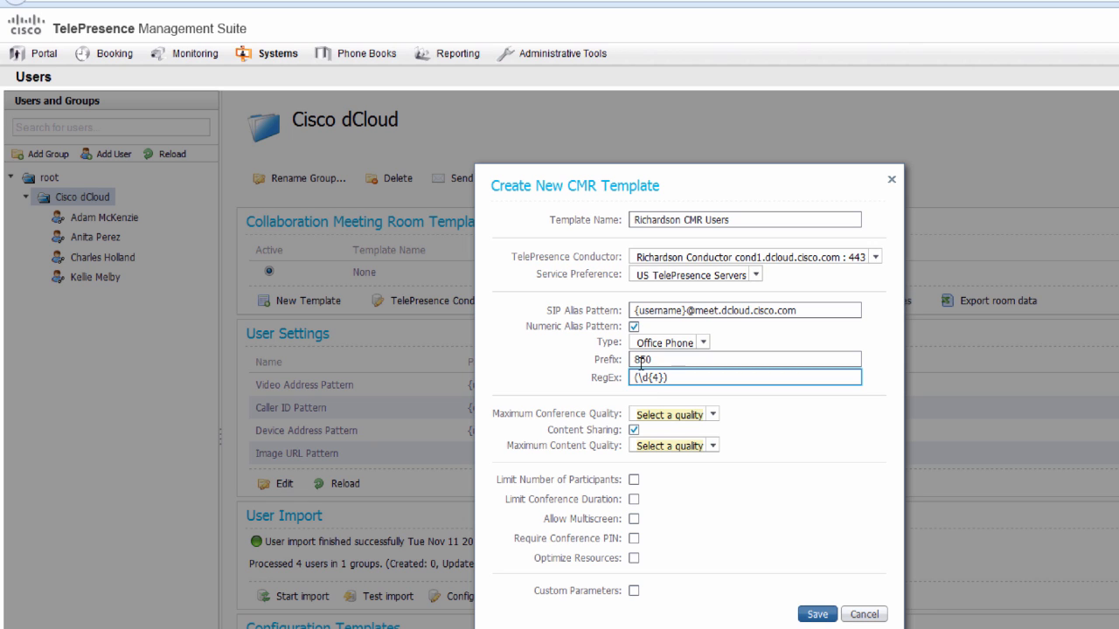
pyautogui.moveTo(635, 360); pyautogui.dragTo(657, 360)
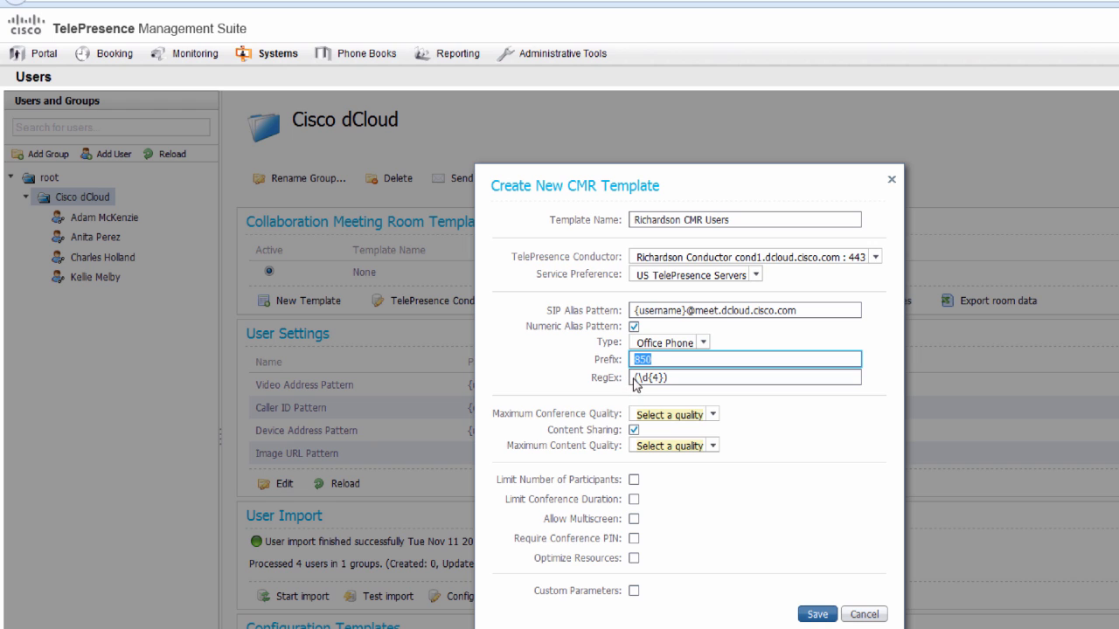
pyautogui.click(647, 377)
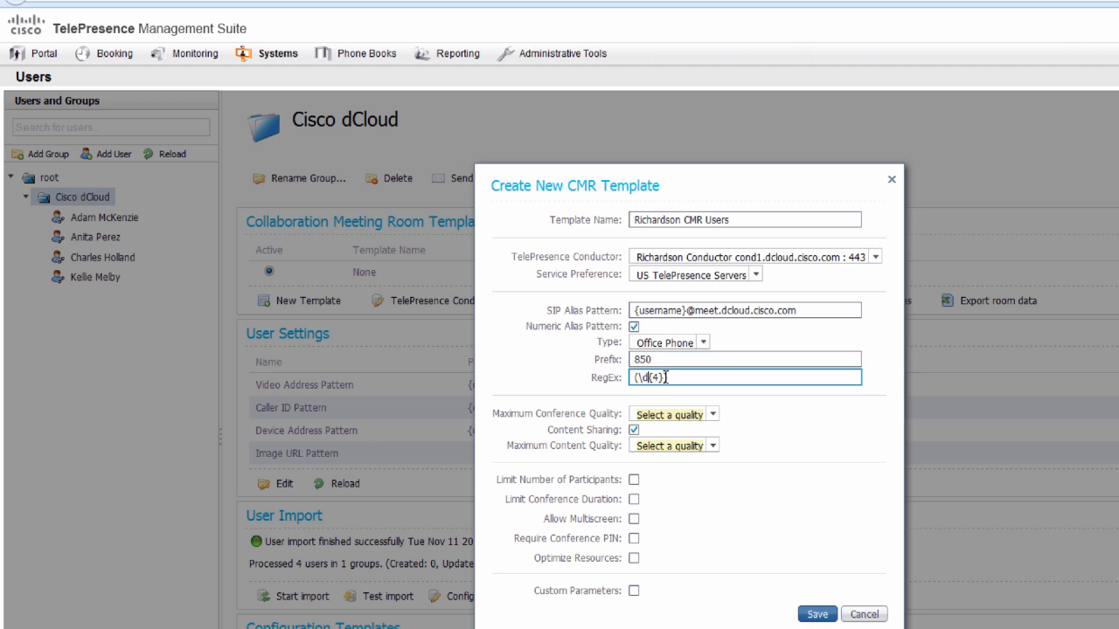
pyautogui.moveTo(668, 378); pyautogui.dragTo(630, 378)
# - Choose HD conference quality and 1280 x 720p 5fps content, optimize resources, and save the template
pyautogui.click(714, 417)
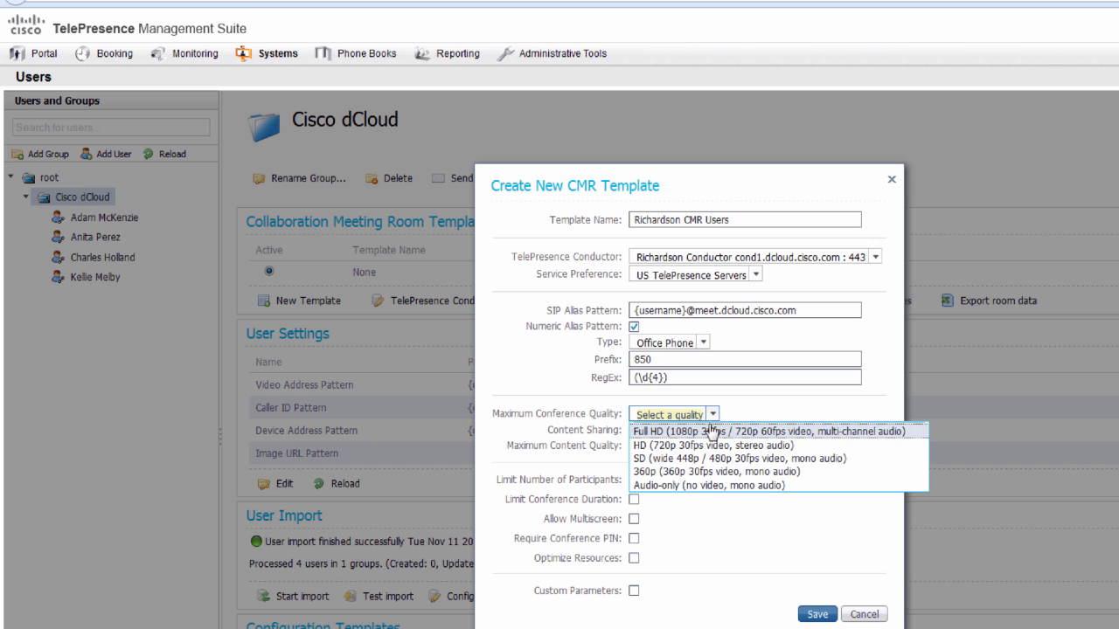
pyautogui.click(705, 446)
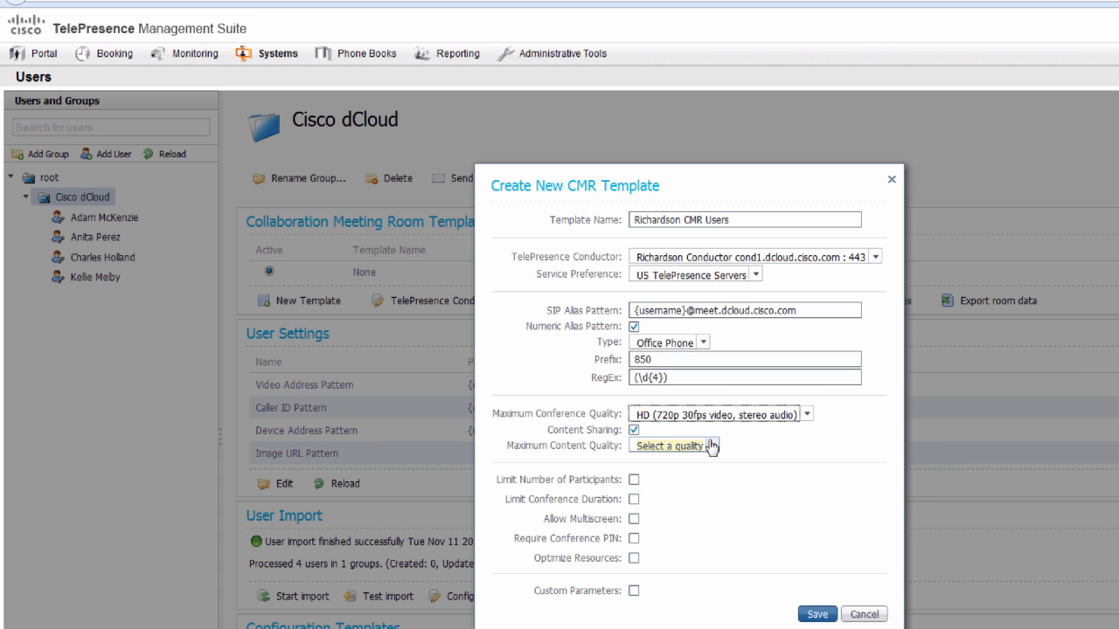
pyautogui.click(712, 446)
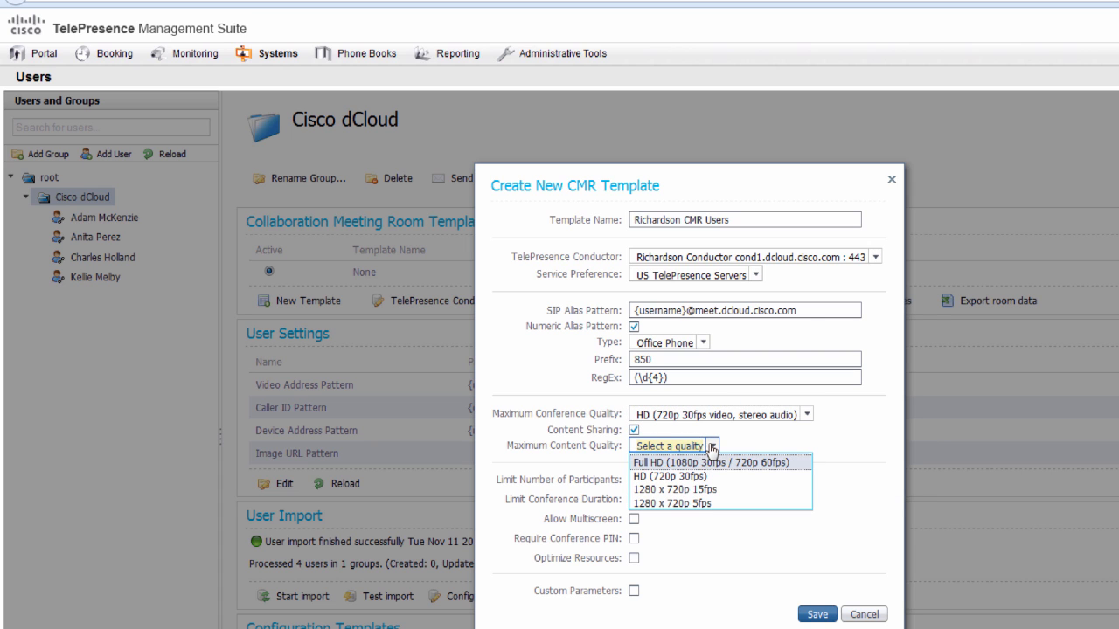
pyautogui.click(697, 503)
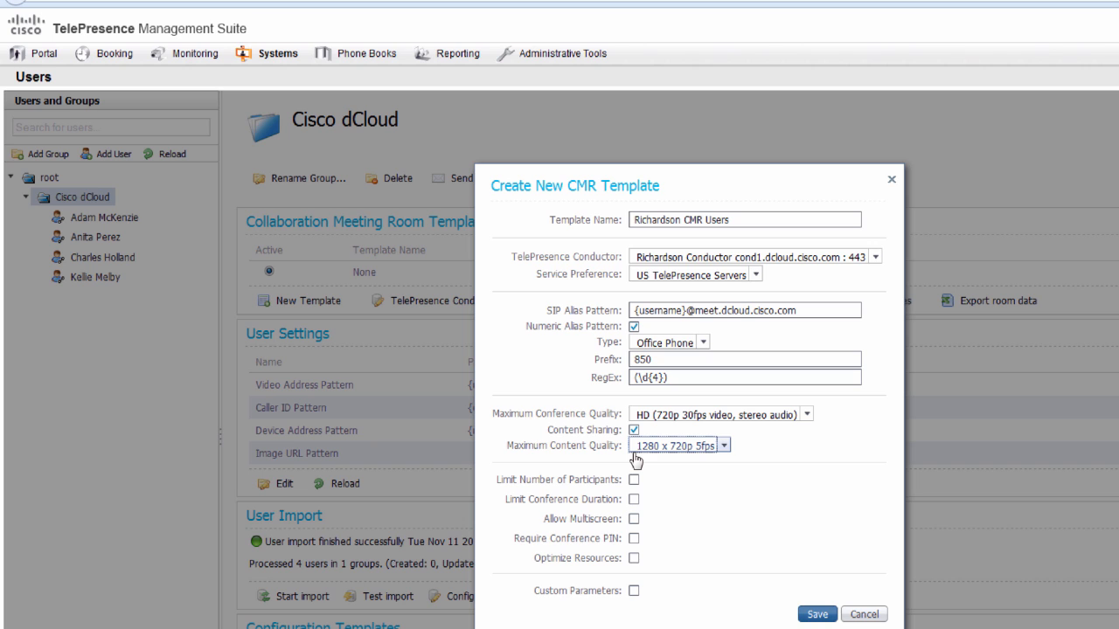
pyautogui.click(634, 558)
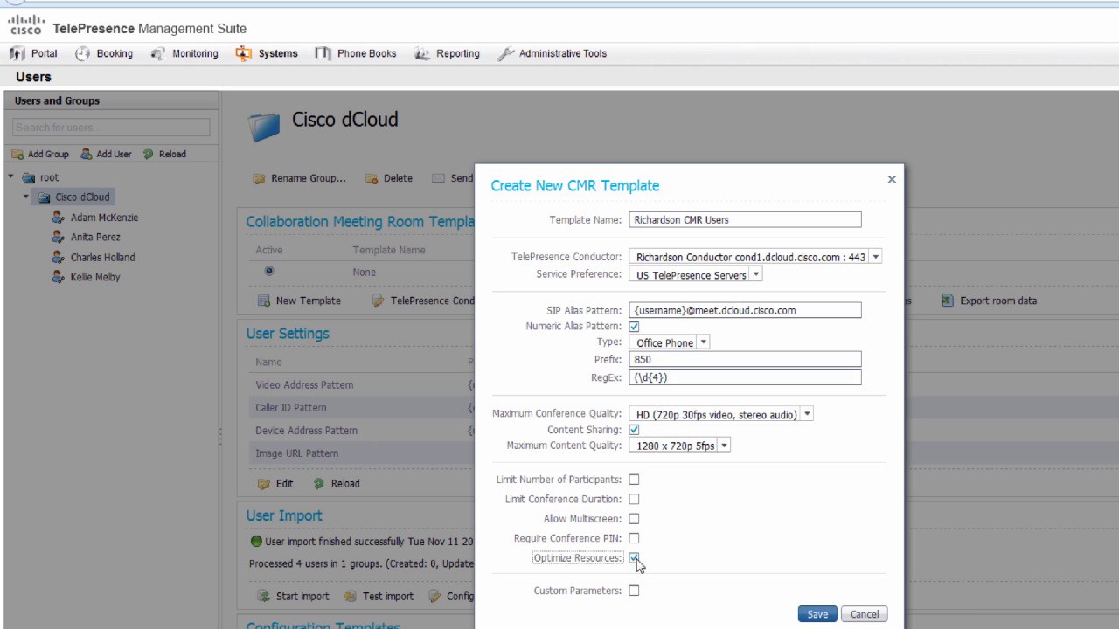
pyautogui.click(810, 615)
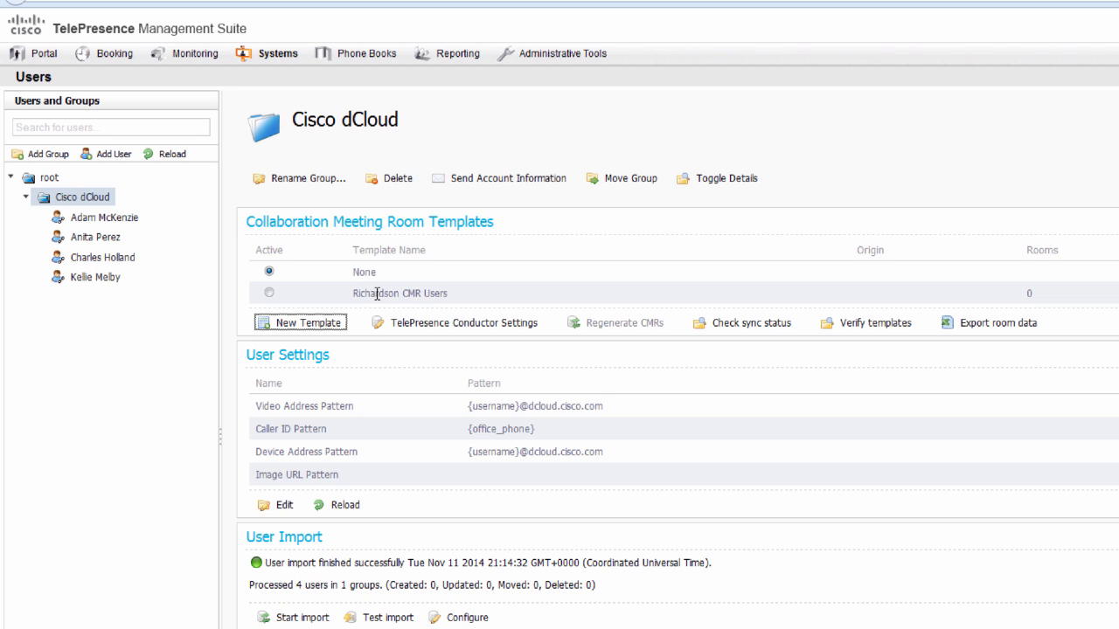
# - Select Richardson CMR Users as the Cisco dCloud group's template and confirm the change
pyautogui.click(269, 293)
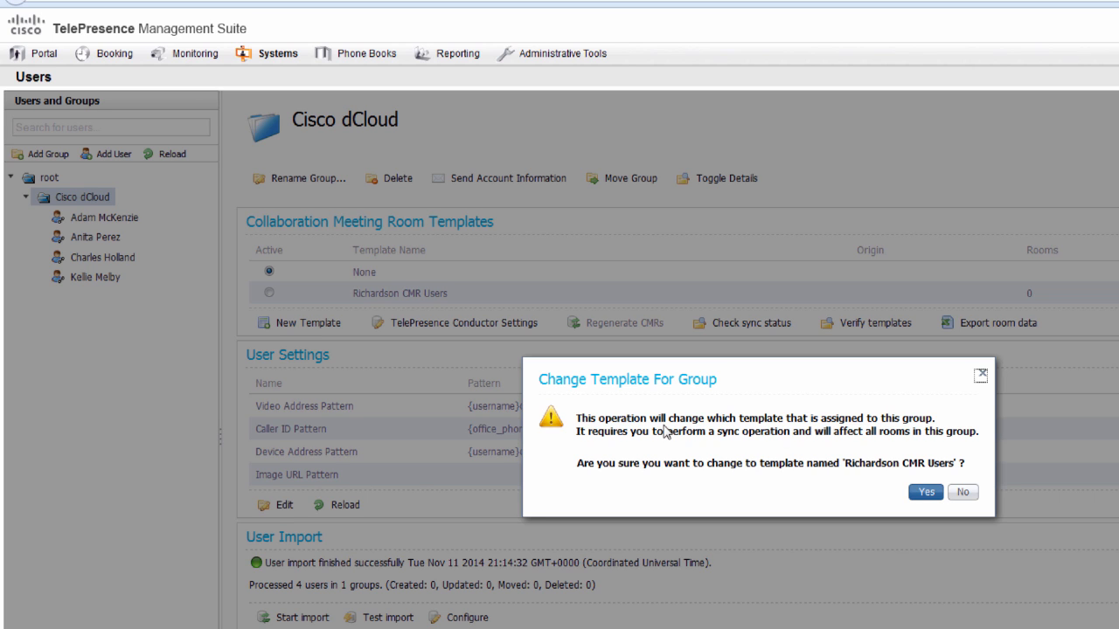
pyautogui.click(927, 495)
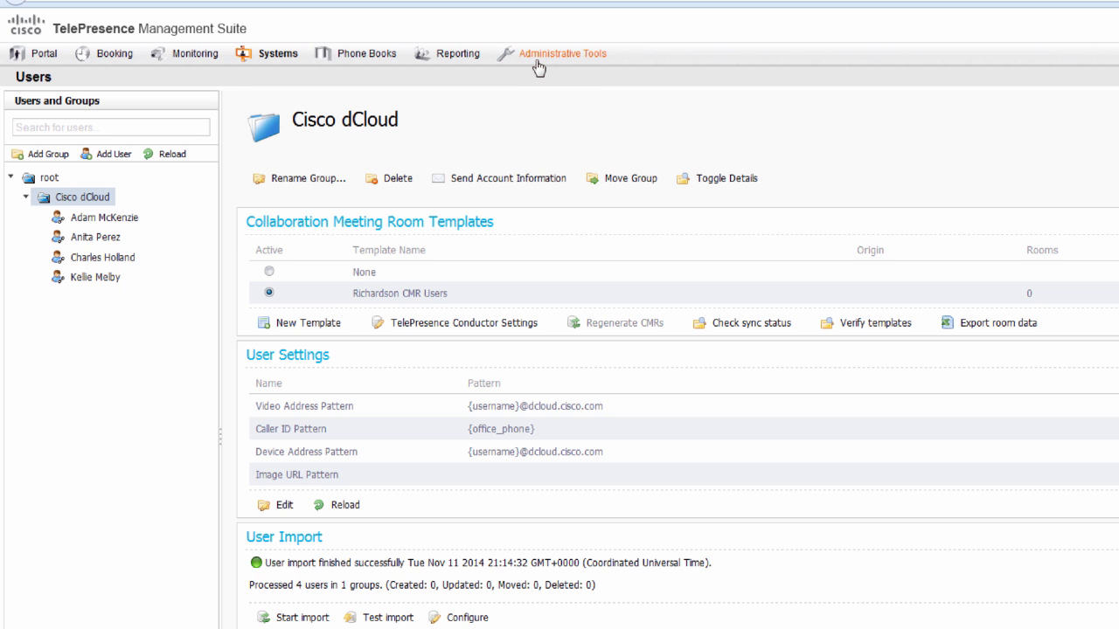
# - Review the account information e-mail and its SMTP host mail1.dcloud.cisco.com on port 587
pyautogui.moveTo(537, 67)
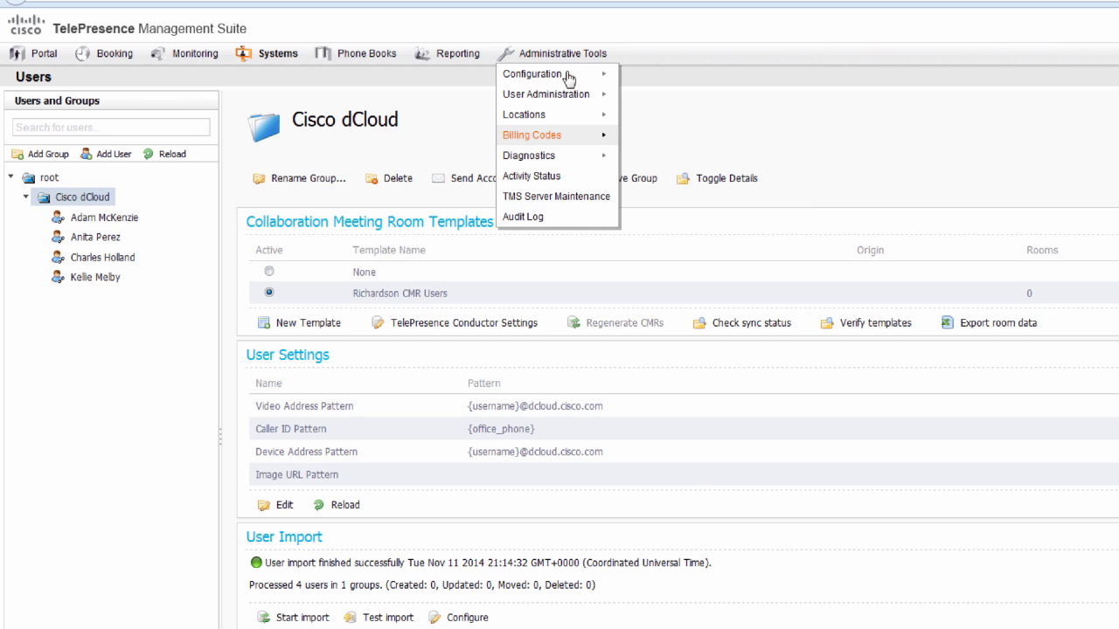
pyautogui.moveTo(569, 78)
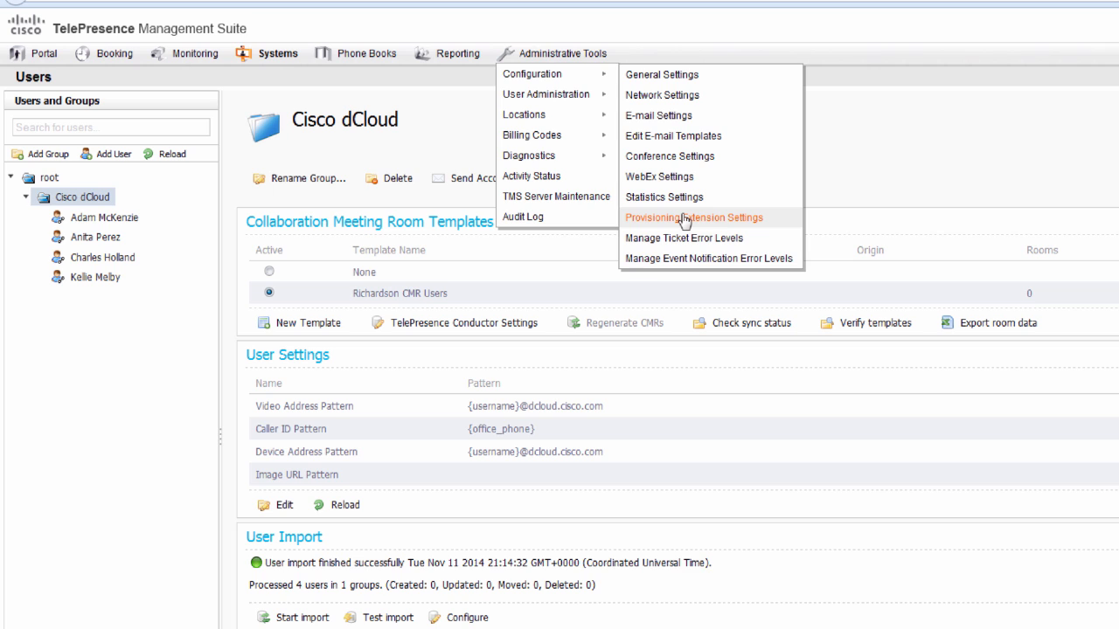
pyautogui.click(685, 220)
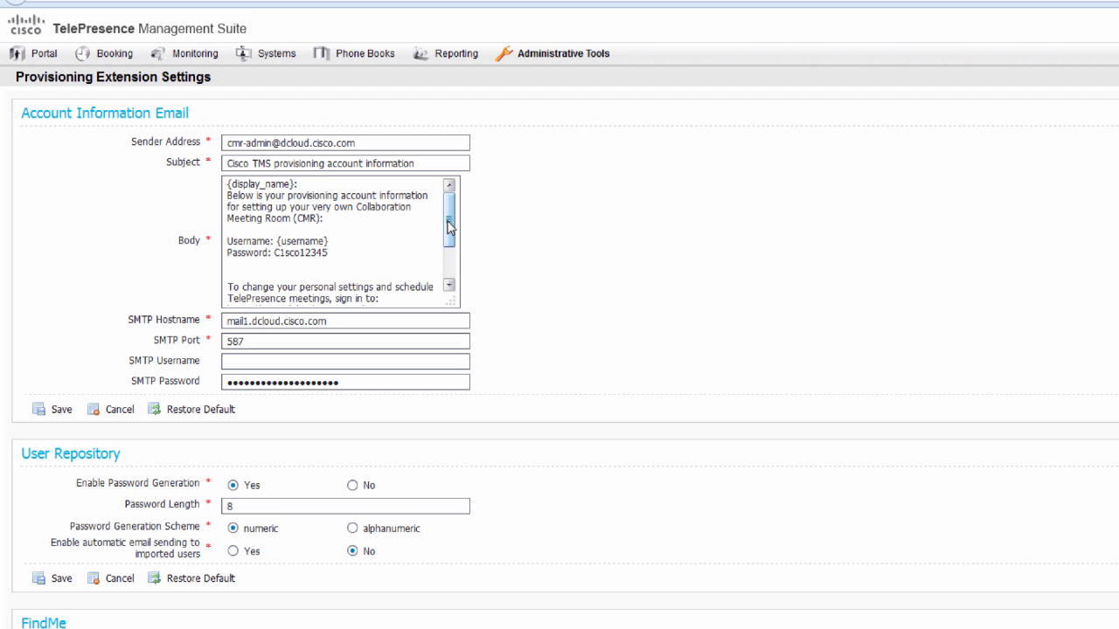
pyautogui.moveTo(449, 233); pyautogui.dragTo(454, 278)
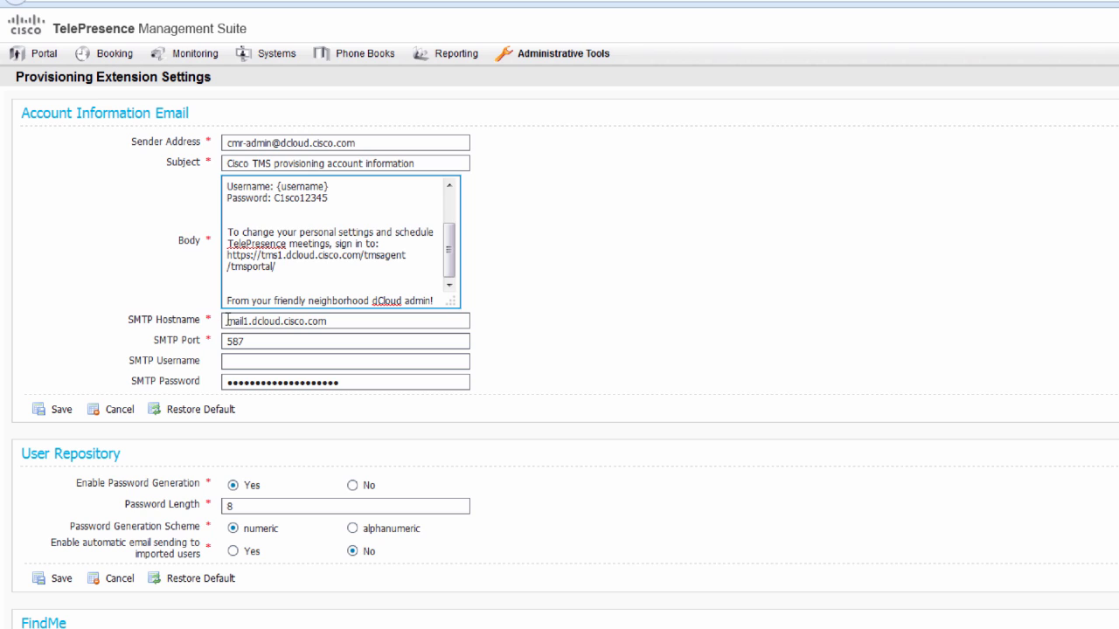
pyautogui.moveTo(228, 321); pyautogui.dragTo(343, 320)
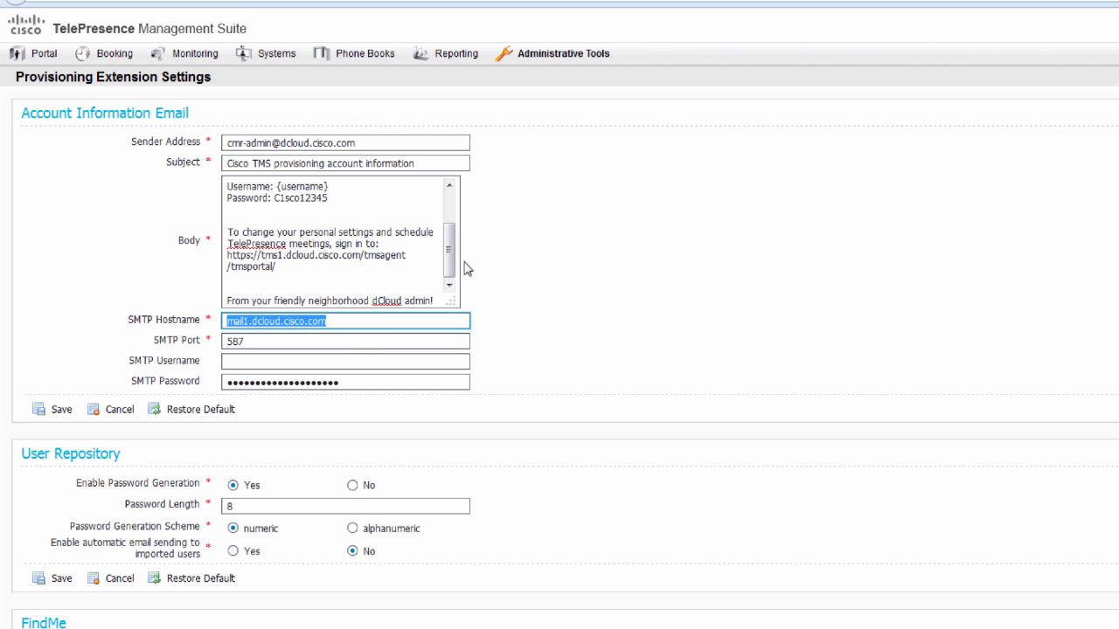
pyautogui.click(504, 242)
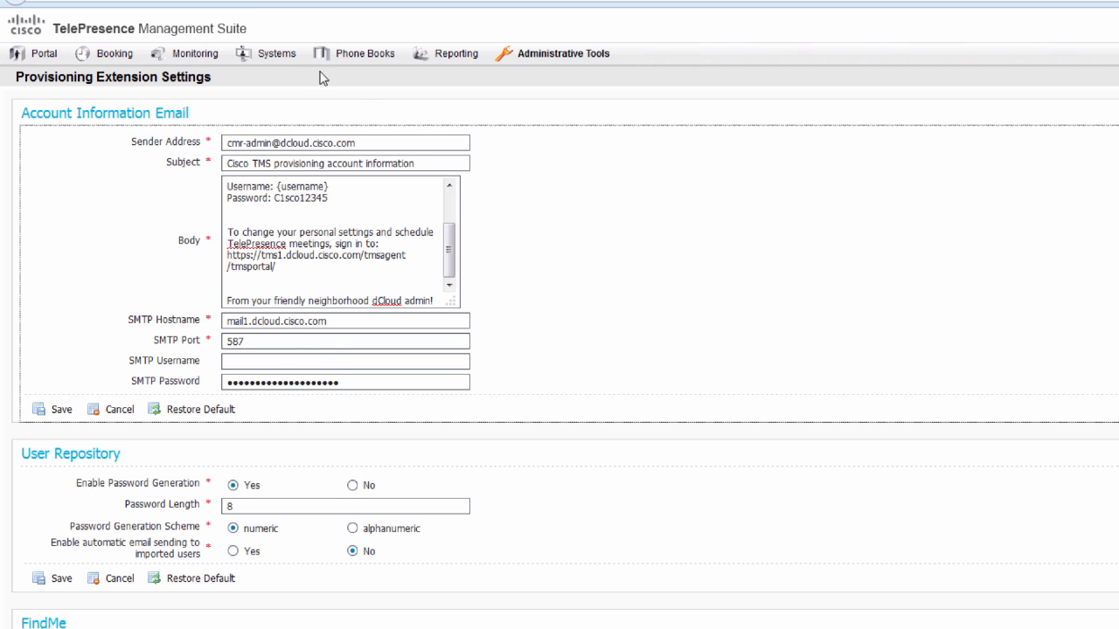
# - From Provisioning > Users, send account information e-mails to the Cisco dCloud group and confirm
pyautogui.click(275, 60)
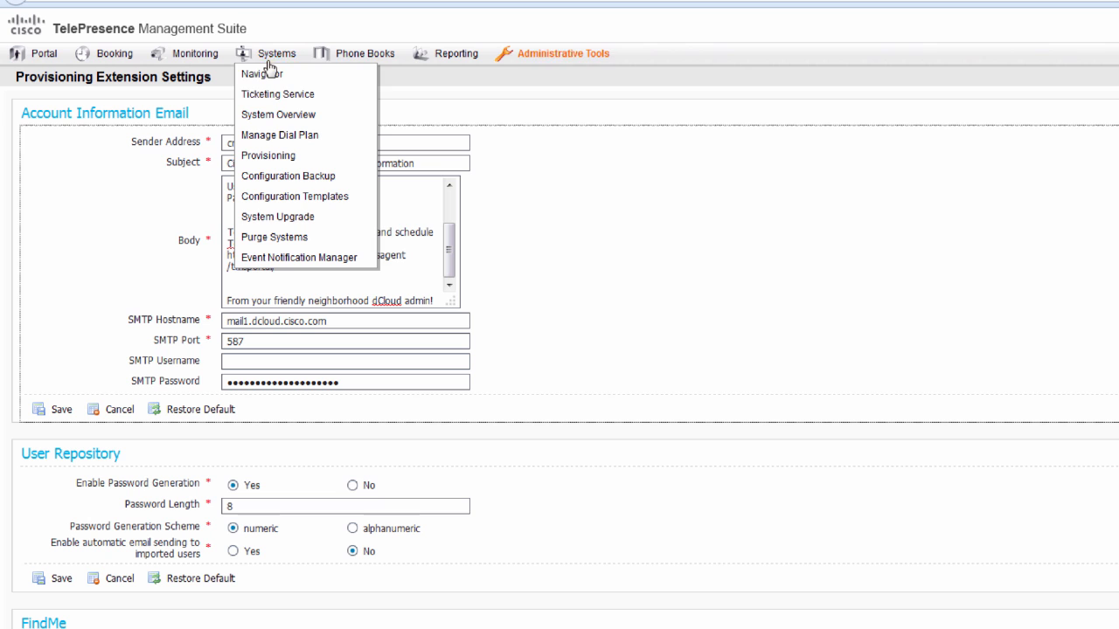
pyautogui.moveTo(288, 158)
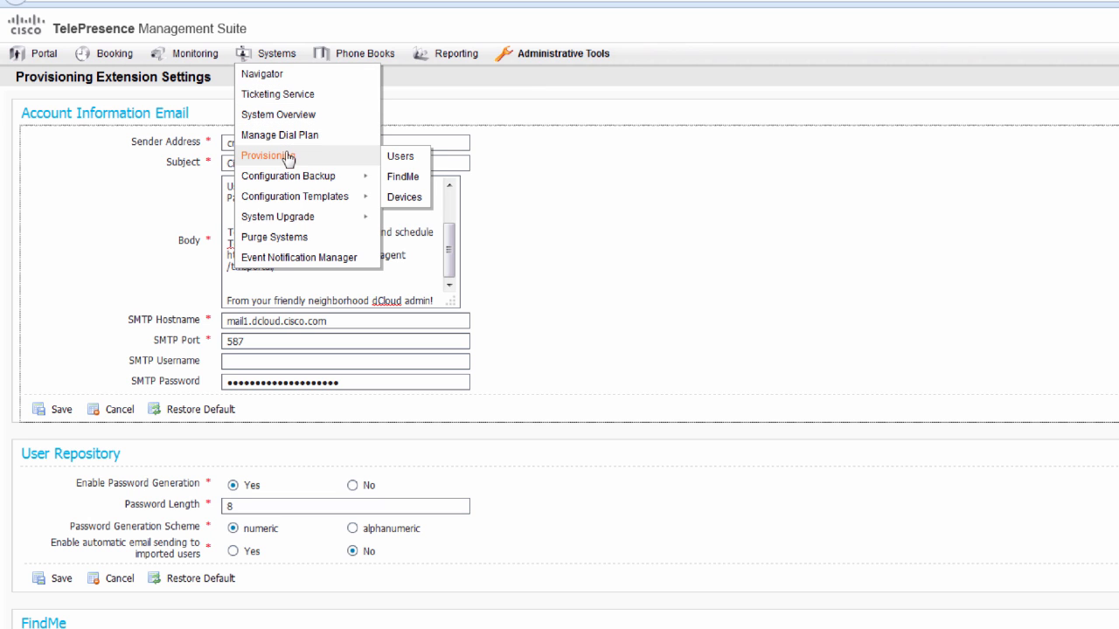
pyautogui.click(406, 159)
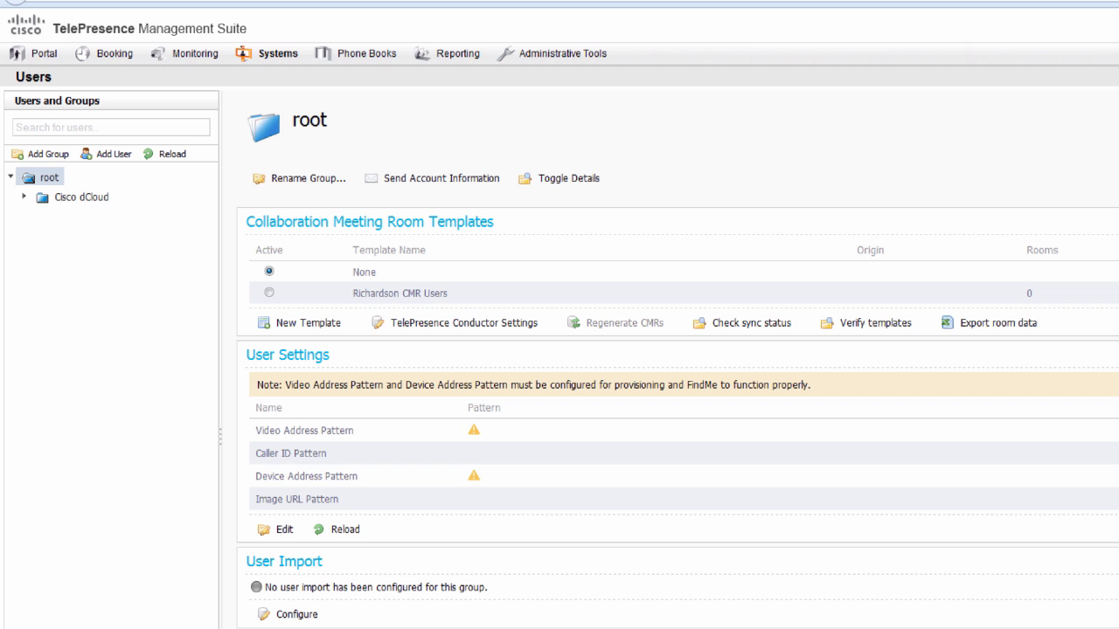
pyautogui.click(69, 198)
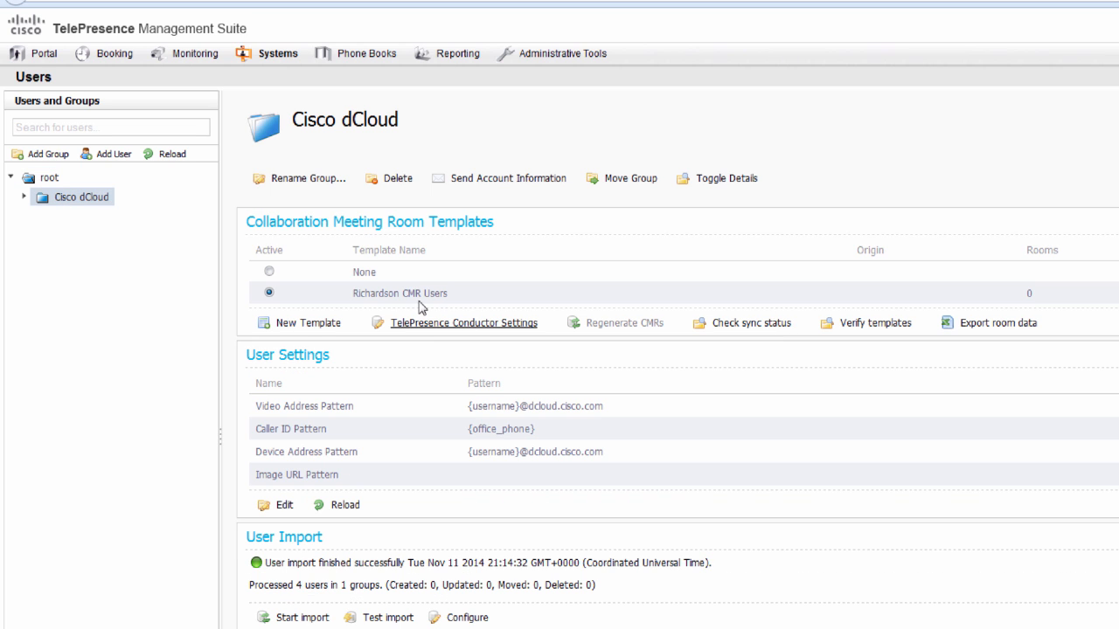
pyautogui.click(517, 186)
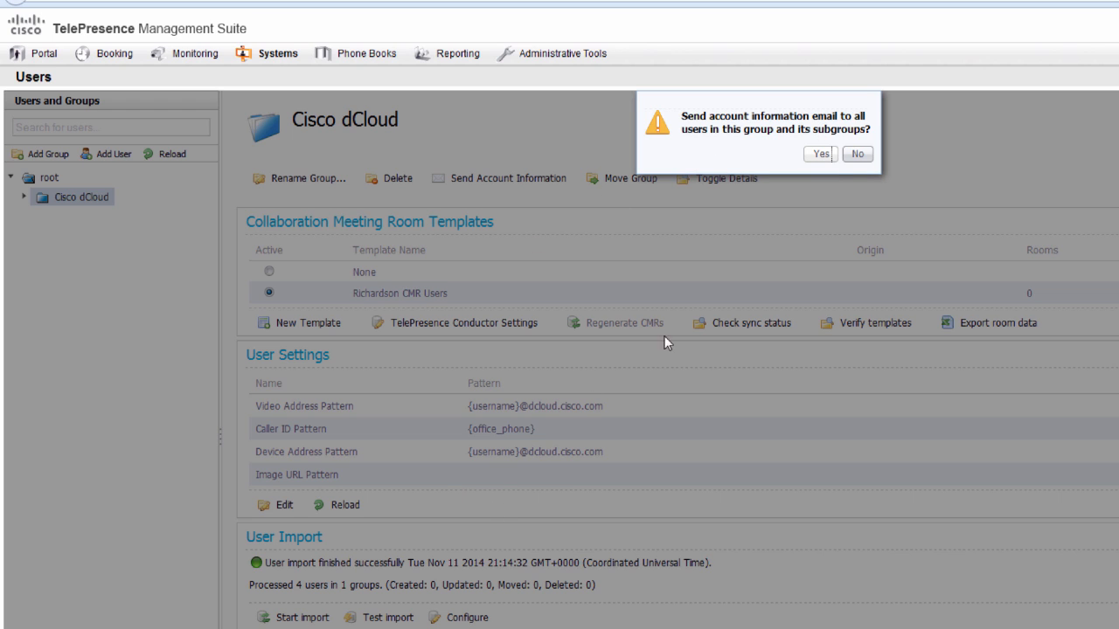
pyautogui.click(819, 157)
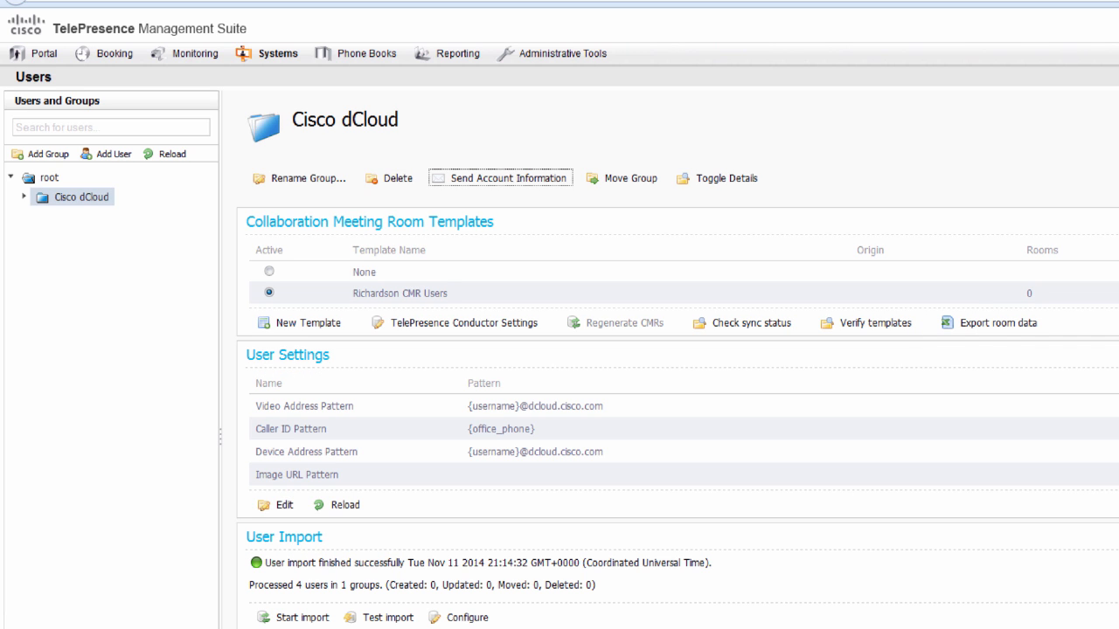
pyautogui.scroll(-1, 966, 549)
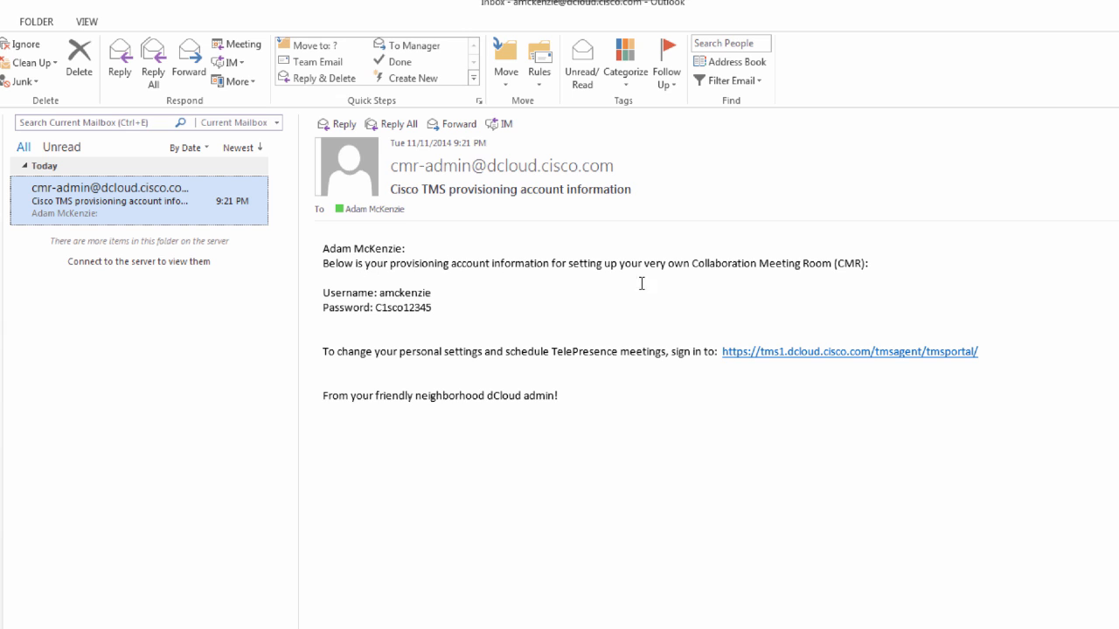
# - Select the tmsportal URL in the provisioning e-mail and copy it
pyautogui.doubleClick(393, 296)
pyautogui.click(438, 338)
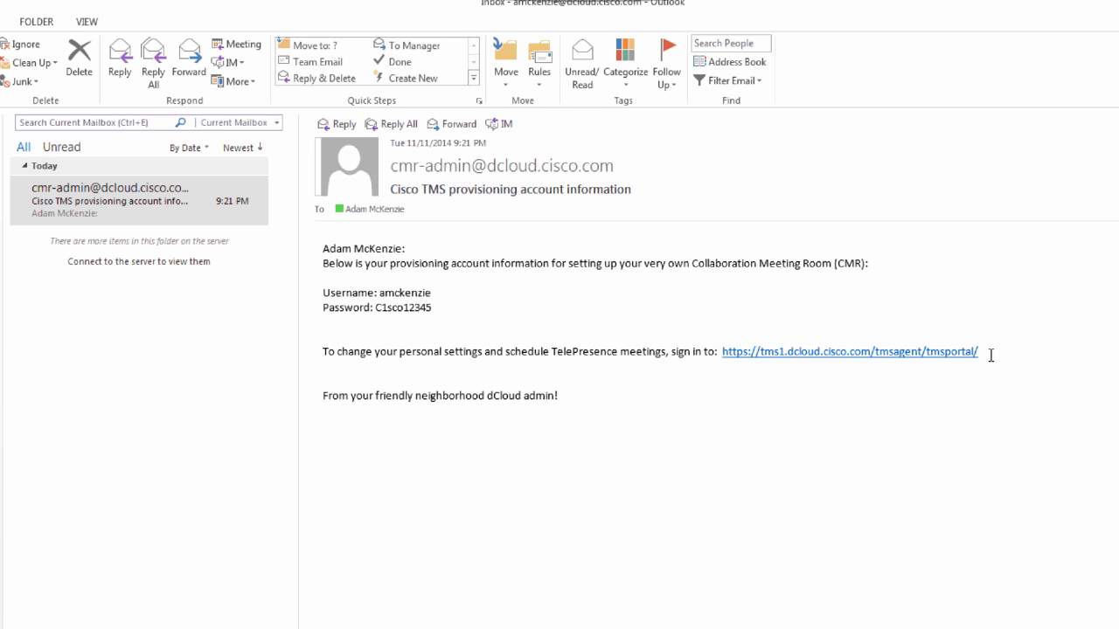
pyautogui.moveTo(985, 352); pyautogui.dragTo(719, 356)
pyautogui.hotkey('ctrl', 'c')
pyautogui.rightClick(760, 356)
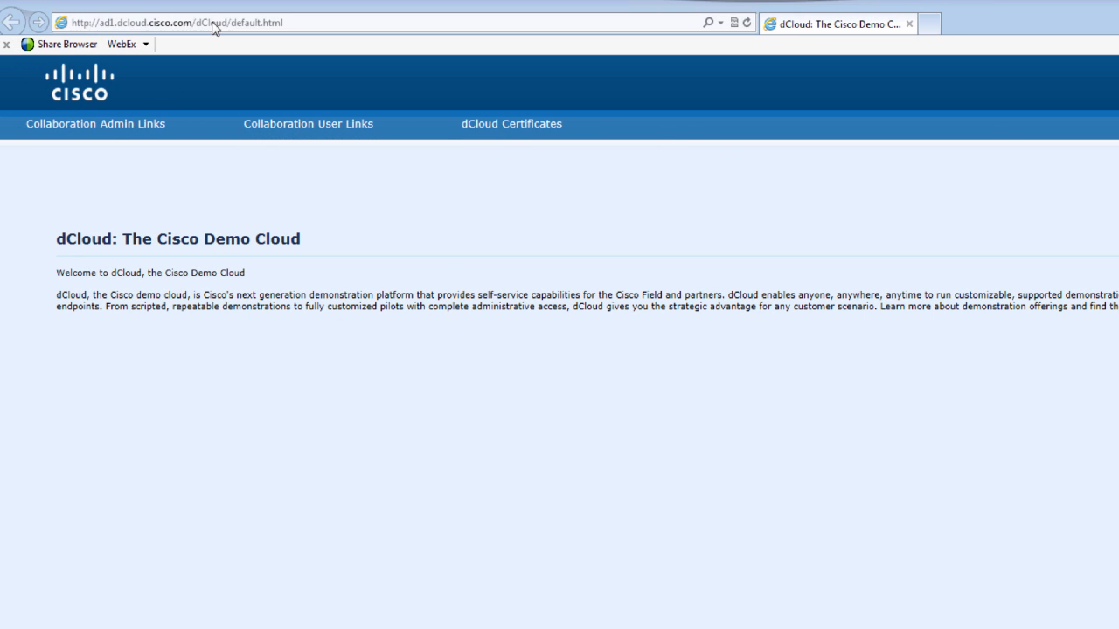
# - Paste the copied portal address into Internet Explorer and continue past the certificate warning
pyautogui.click(156, 25)
pyautogui.rightClick(155, 26)
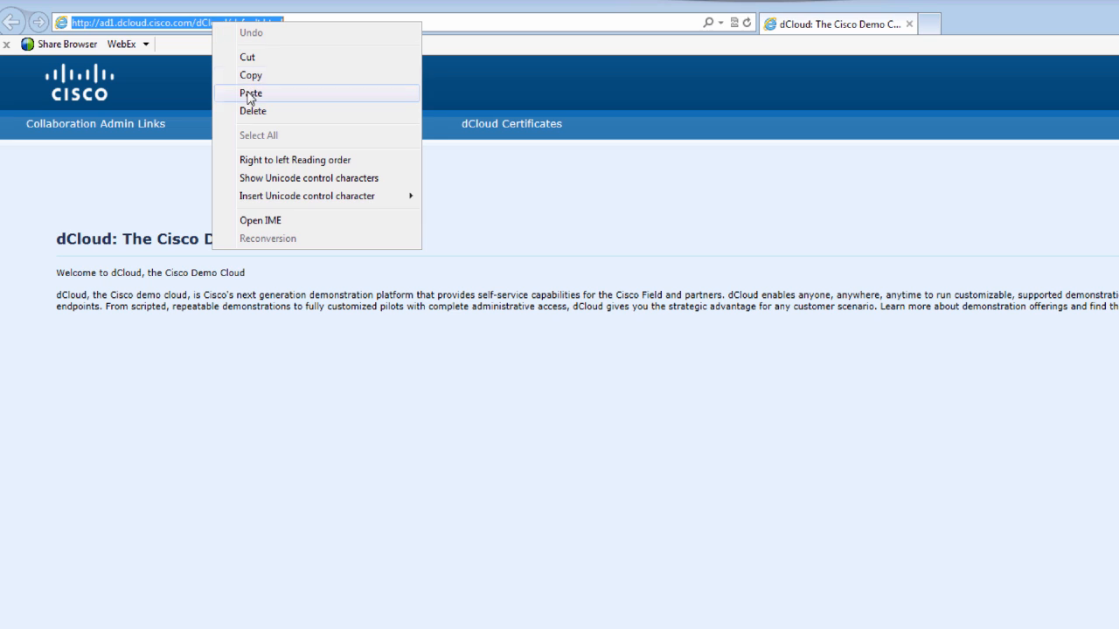
pyautogui.click(245, 92)
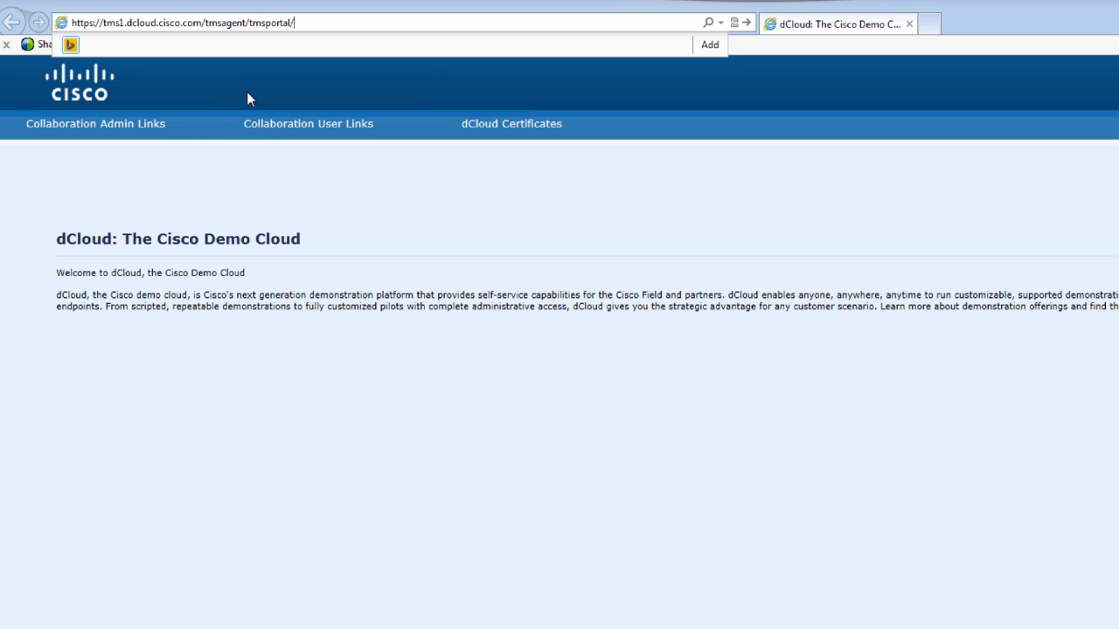
pyautogui.press('Return')
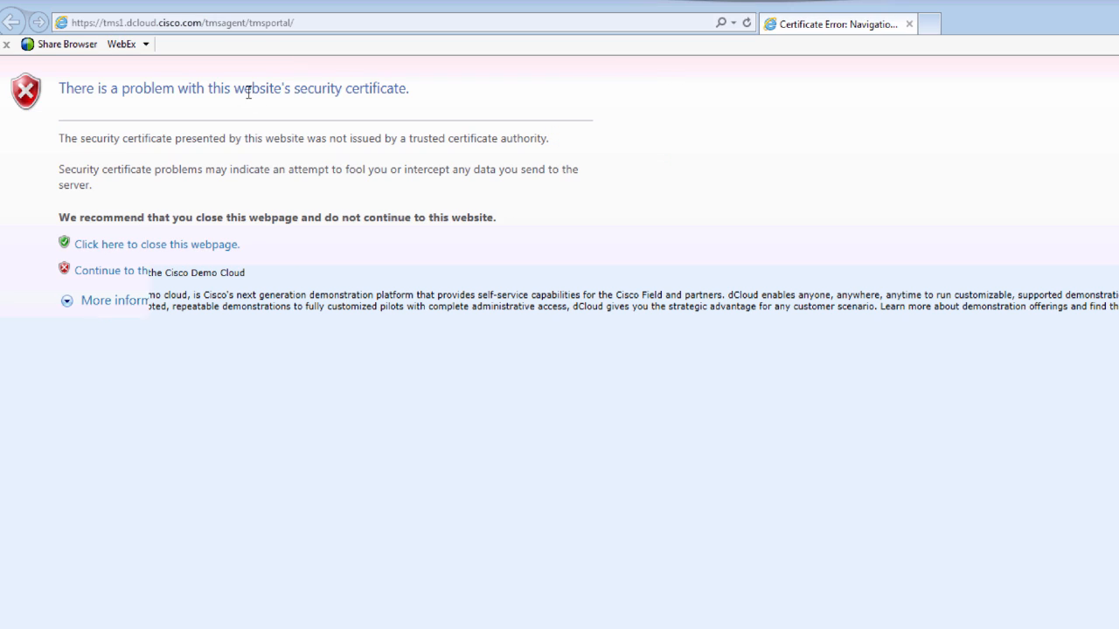
pyautogui.click(211, 273)
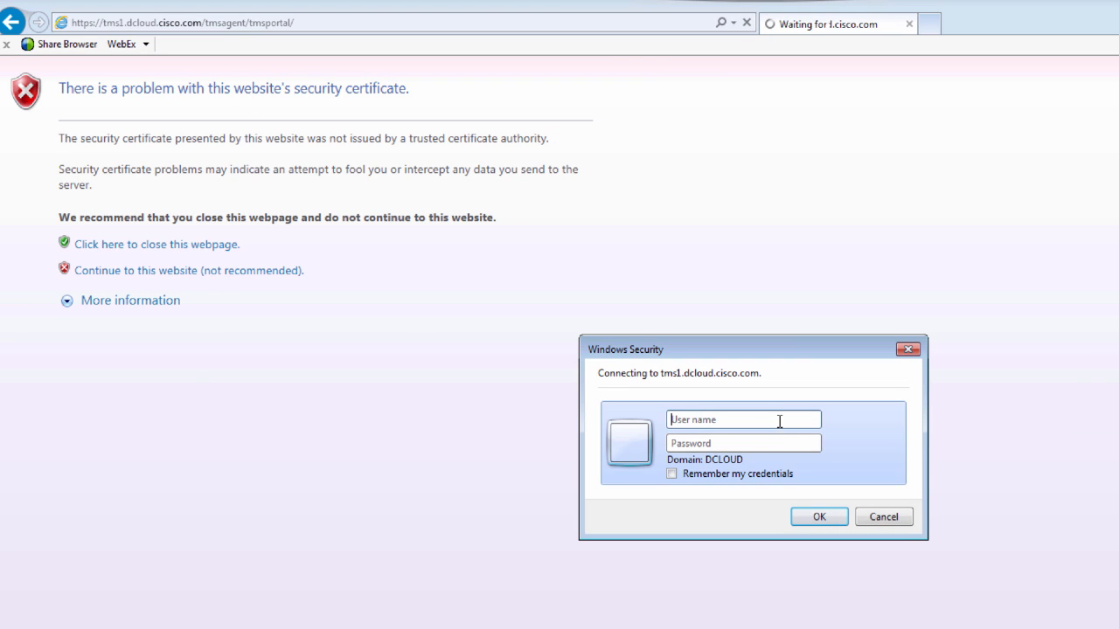
# - Sign in to the User Portal with the provisioned user's name and password
pyautogui.click(779, 421)
pyautogui.write('am')
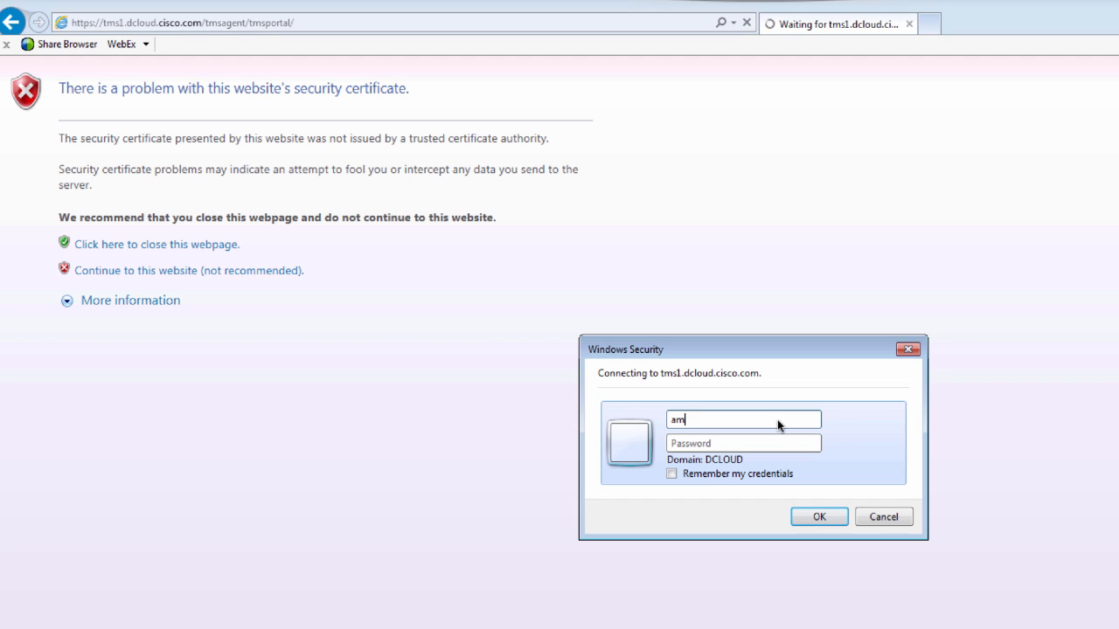
pyautogui.write('ckenzie')
pyautogui.press('Tab')
pyautogui.write('••••••••••')
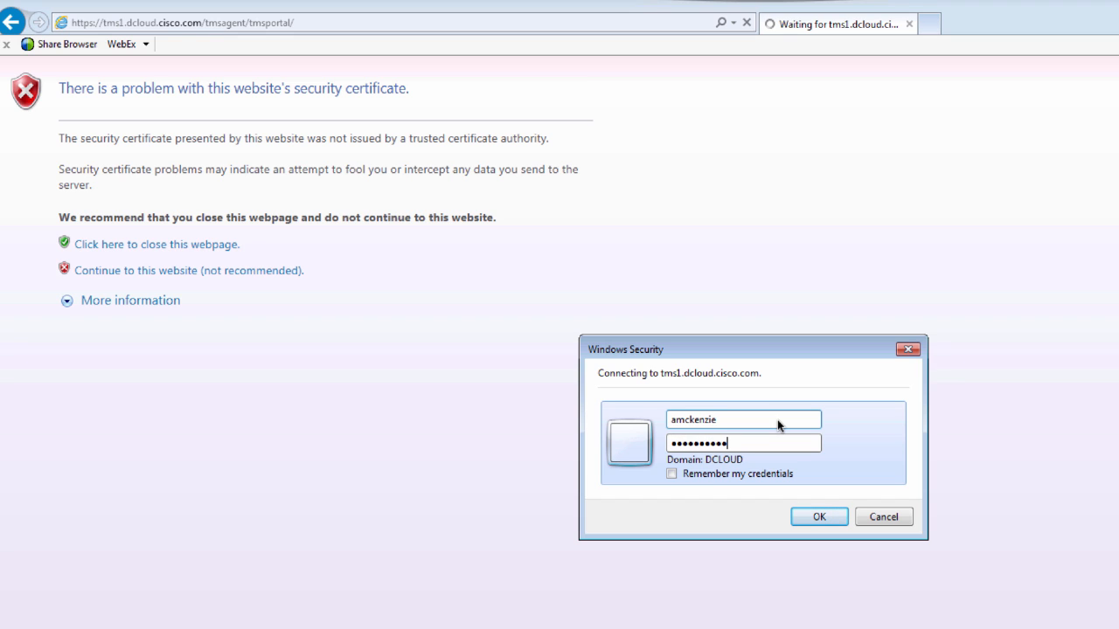
pyautogui.click(809, 518)
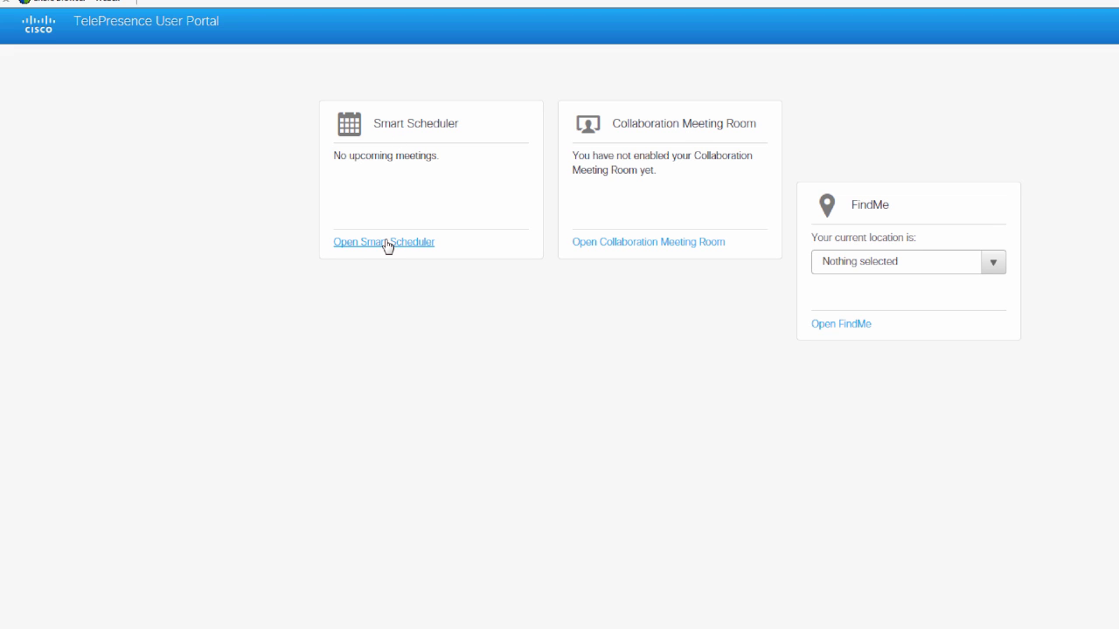
# - Open the Collaboration Meeting Room page from the portal home's CMR card
pyautogui.click(951, 263)
pyautogui.click(982, 262)
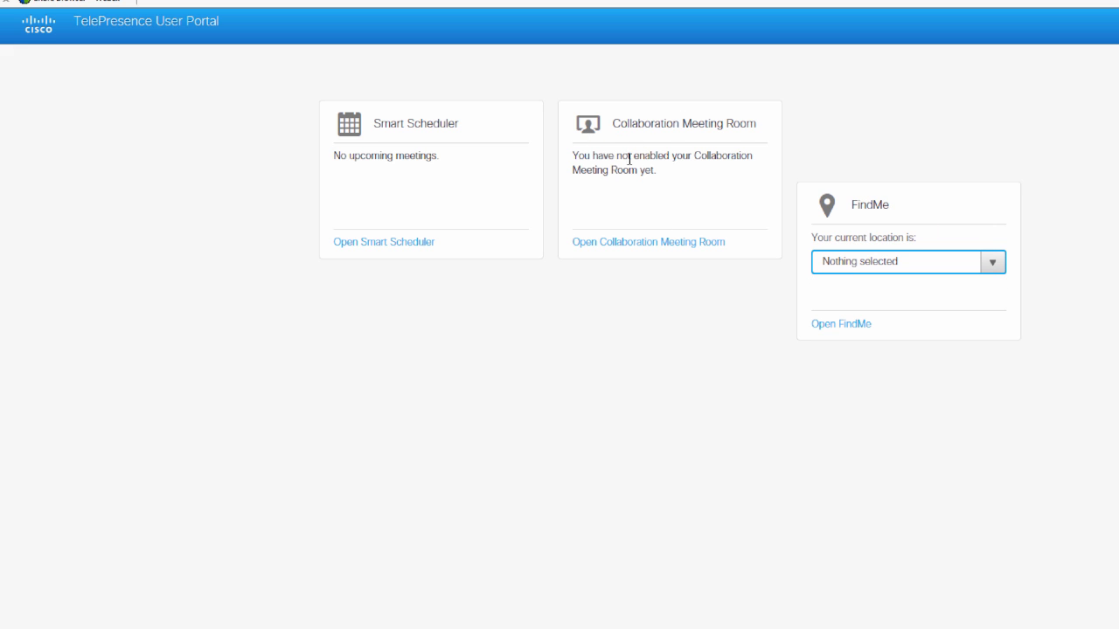
pyautogui.moveTo(573, 159); pyautogui.dragTo(684, 171)
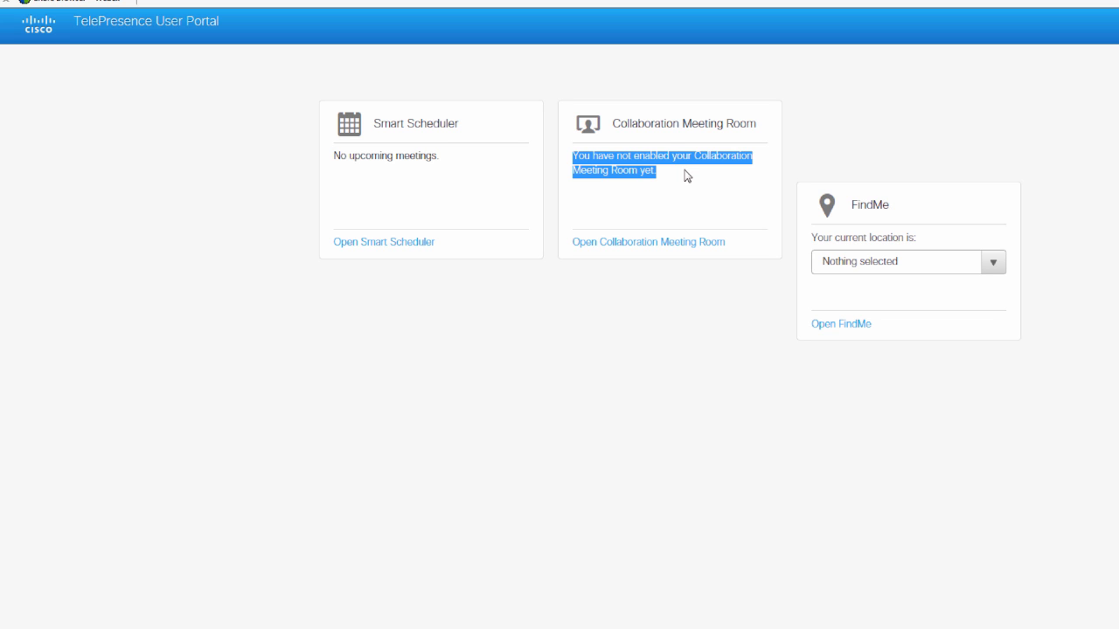
pyautogui.click(660, 252)
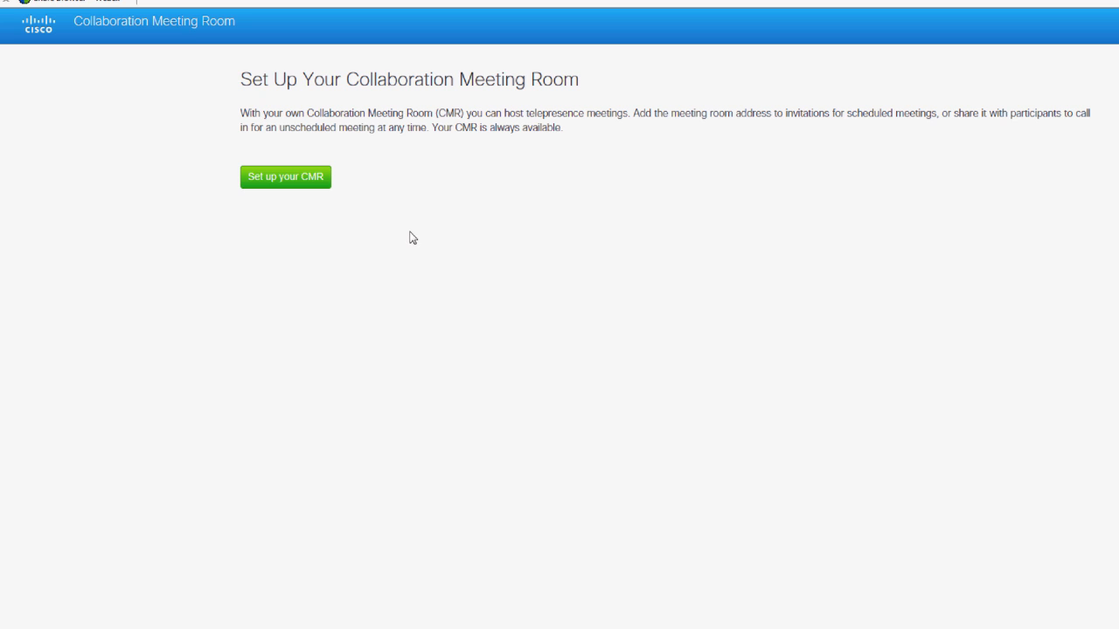
# - Start CMR setup and name the room 'My most awesome meeting room'
pyautogui.click(282, 179)
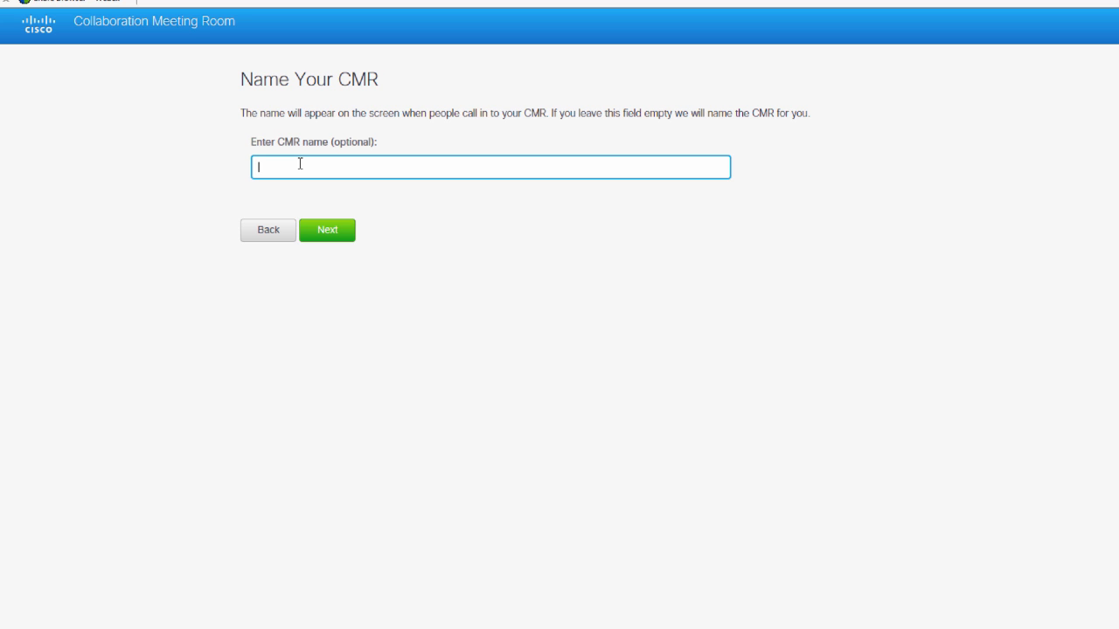
pyautogui.write('A')
pyautogui.press('BackSpace')
pyautogui.write('My most awesome meeting Room')
pyautogui.click(388, 168)
pyautogui.press('Delete')
pyautogui.write('room')
# - Advance to the PIN step, then return to the TMS Cisco dCloud group page
pyautogui.click(342, 236)
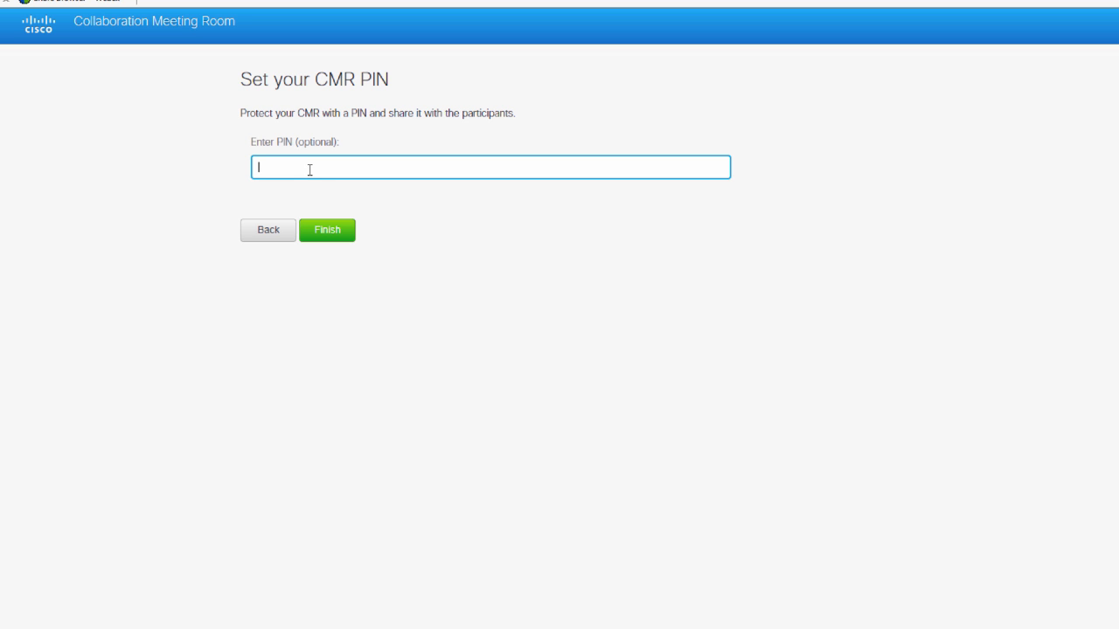
pyautogui.scroll(-1, 522, 400)
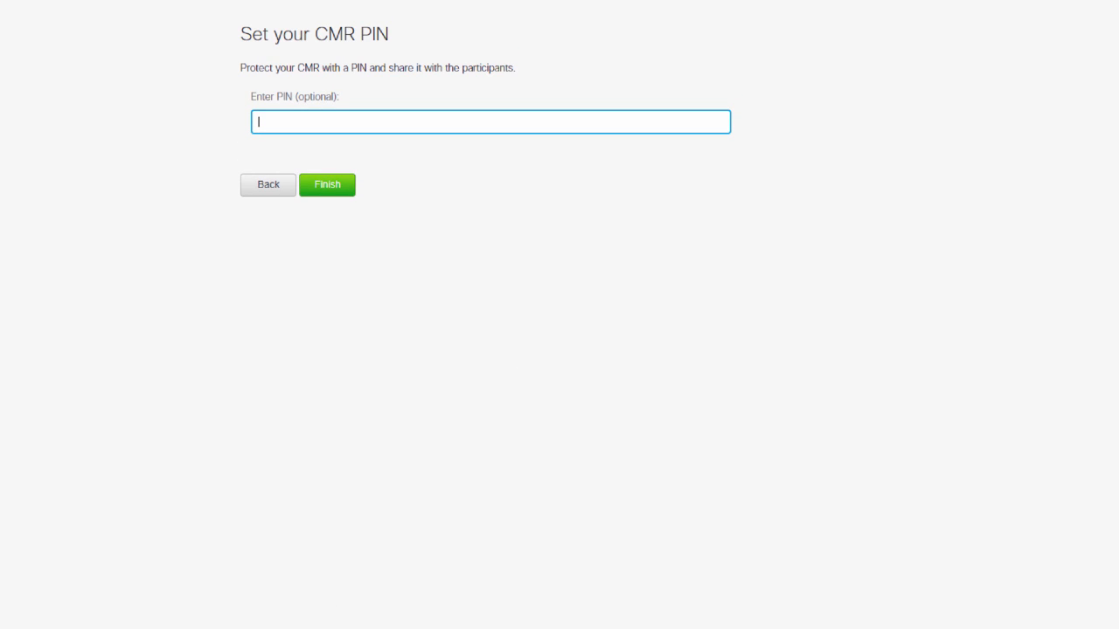
pyautogui.click(100, 574)
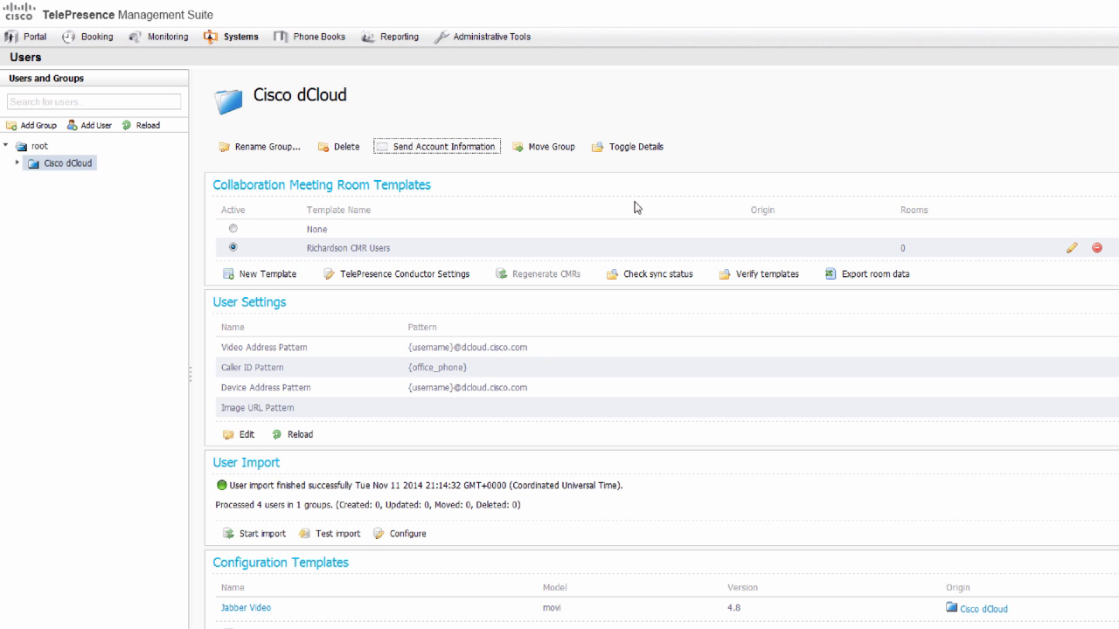
# - Inspect Require Conference PIN in the Richardson CMR Users template, then cancel without saving
pyautogui.click(1072, 250)
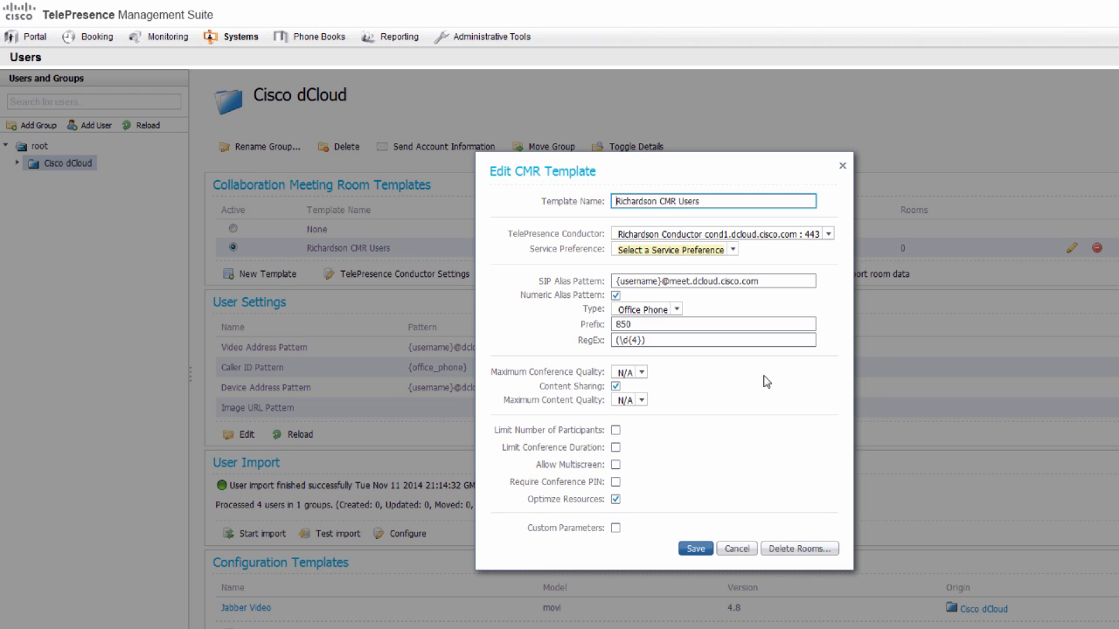
pyautogui.moveTo(524, 485); pyautogui.dragTo(615, 486)
pyautogui.click(615, 483)
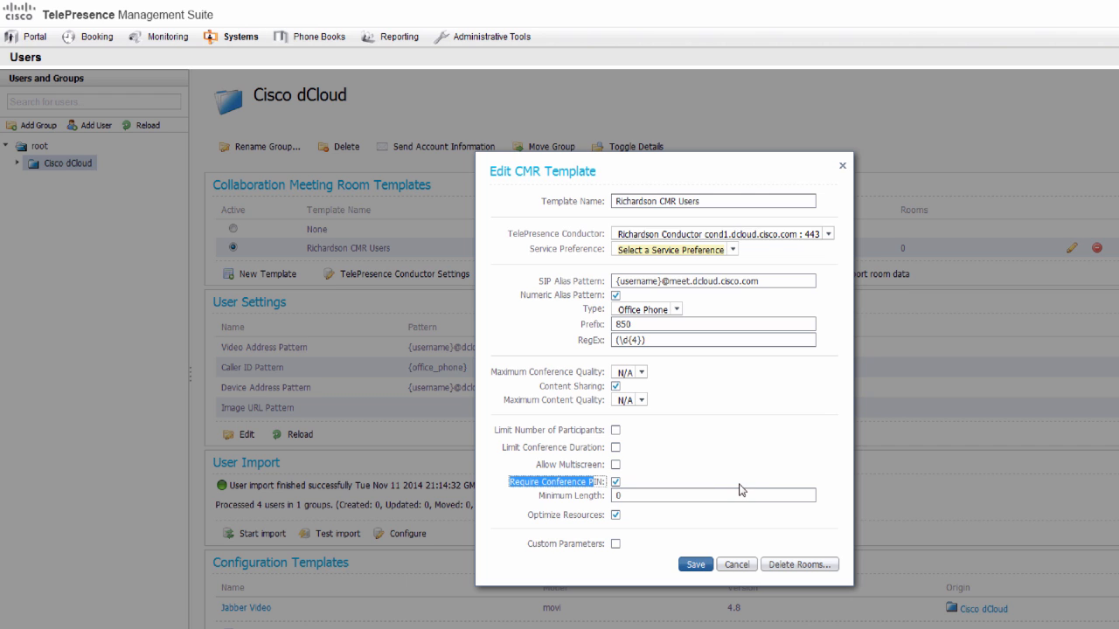
pyautogui.click(737, 565)
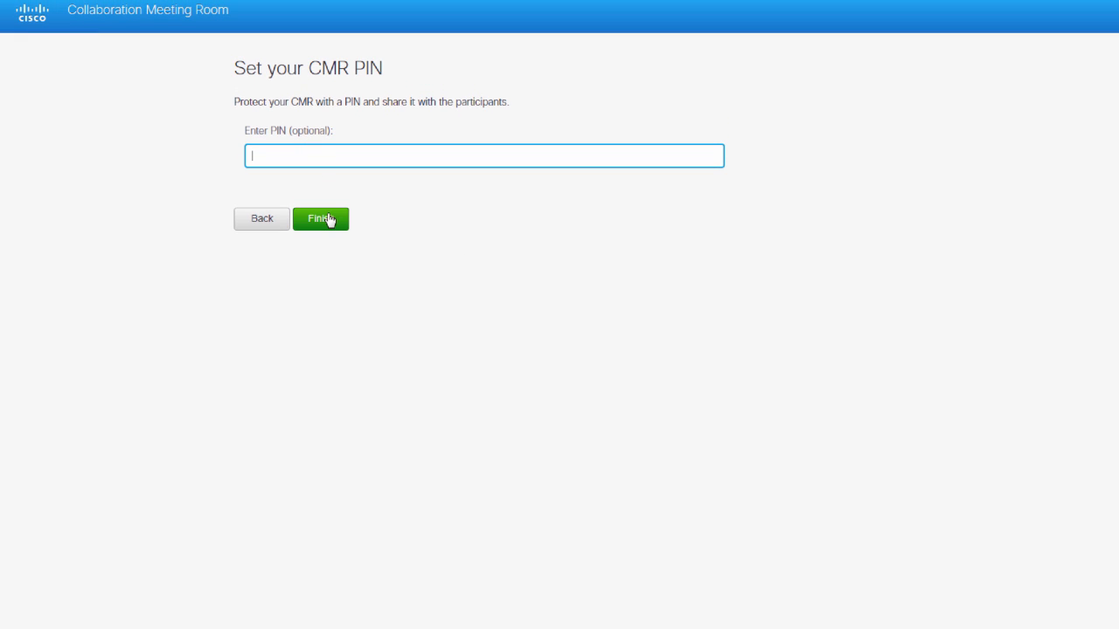
# - Finish the CMR with no PIN and check its video number 8506016
pyautogui.click(330, 220)
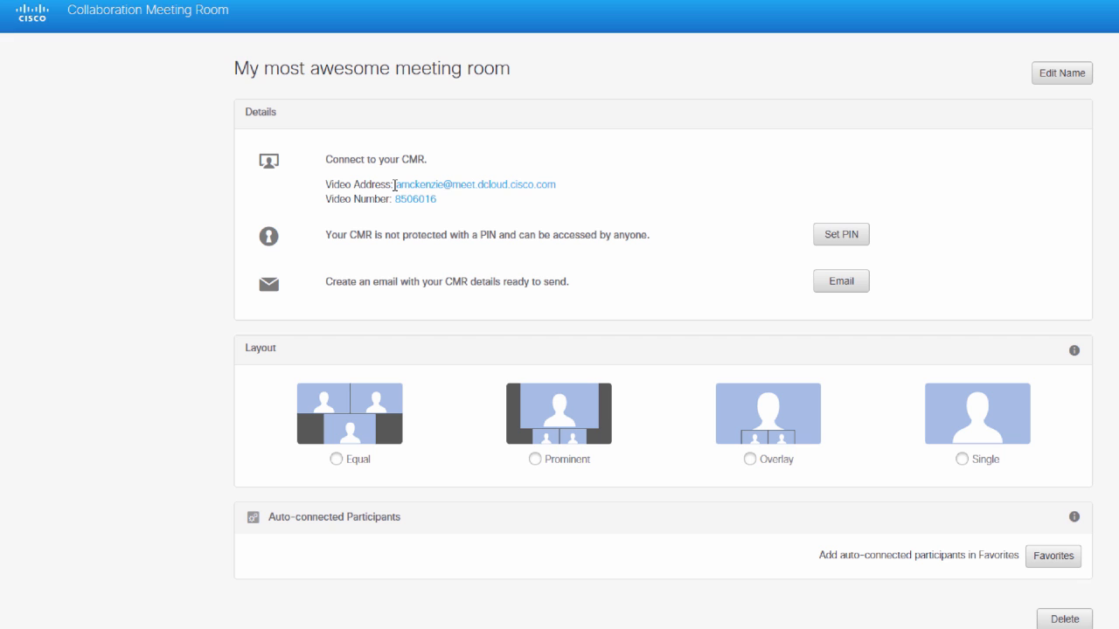
pyautogui.moveTo(444, 200); pyautogui.dragTo(398, 202)
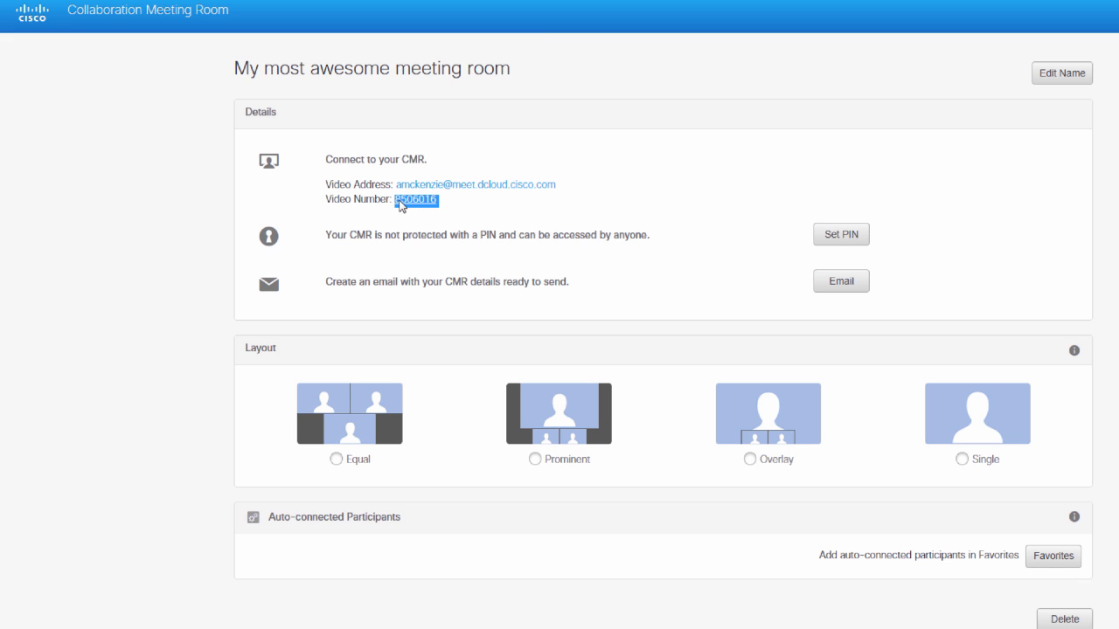
pyautogui.click(451, 208)
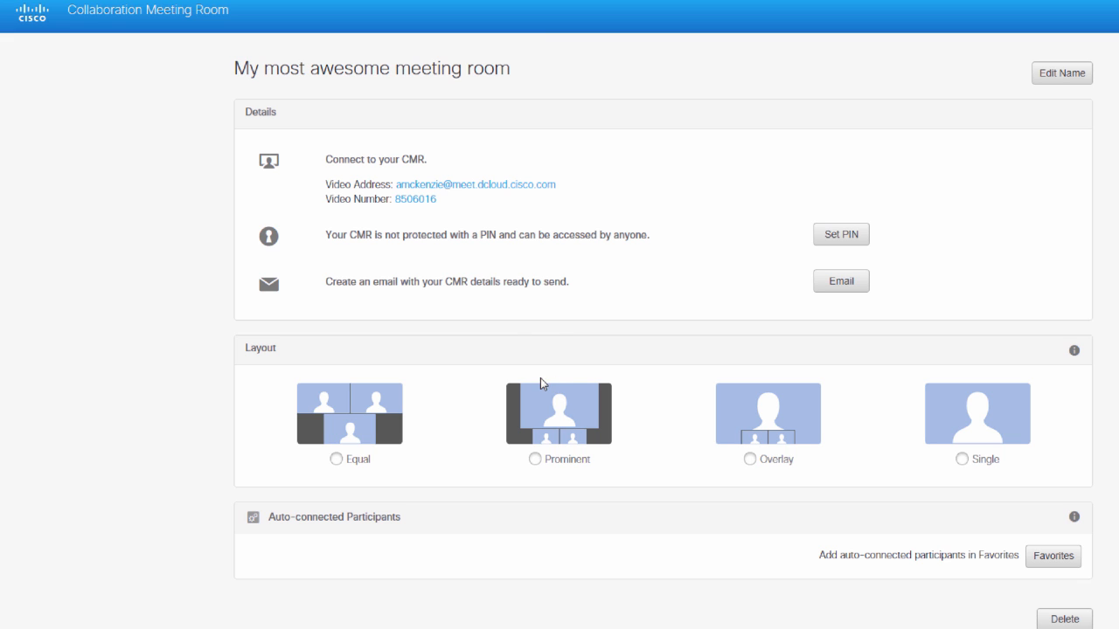
# - Call 8506016 from Jabber to reach 'My most awesome meeting room', then hang up
pyautogui.hotkey('alt', 'Tab')
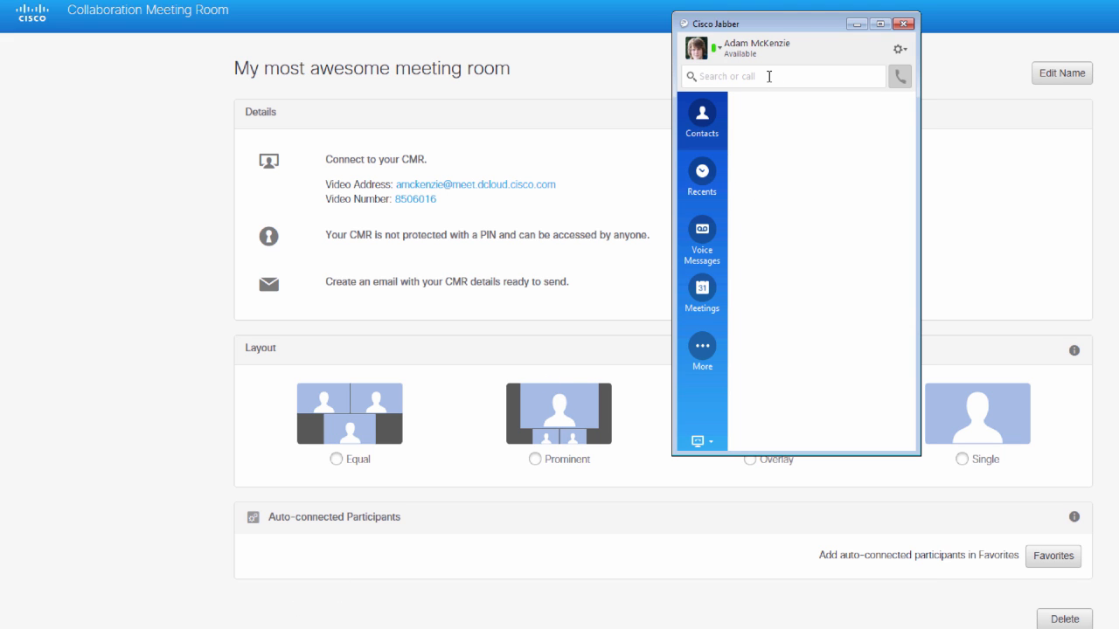
pyautogui.write('85')
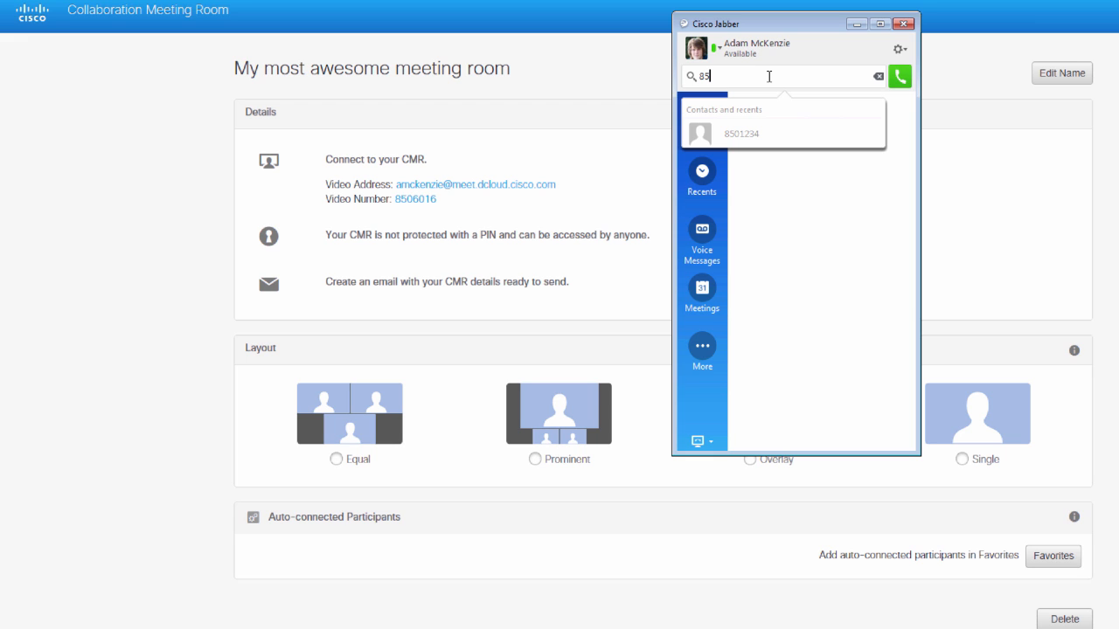
pyautogui.write('06016')
pyautogui.click(899, 77)
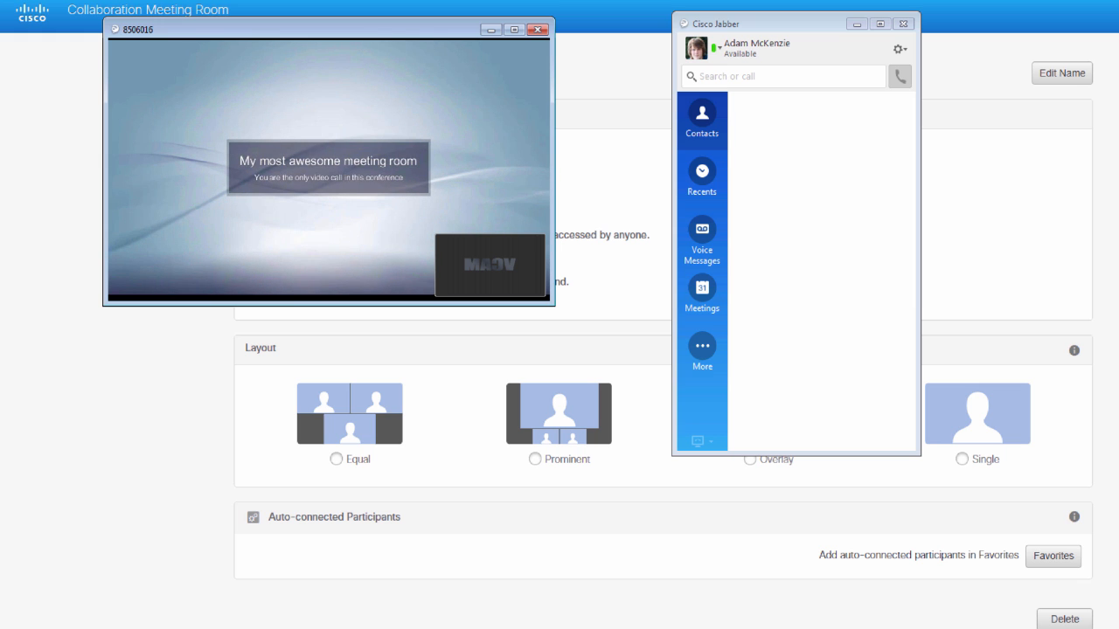
pyautogui.click(538, 30)
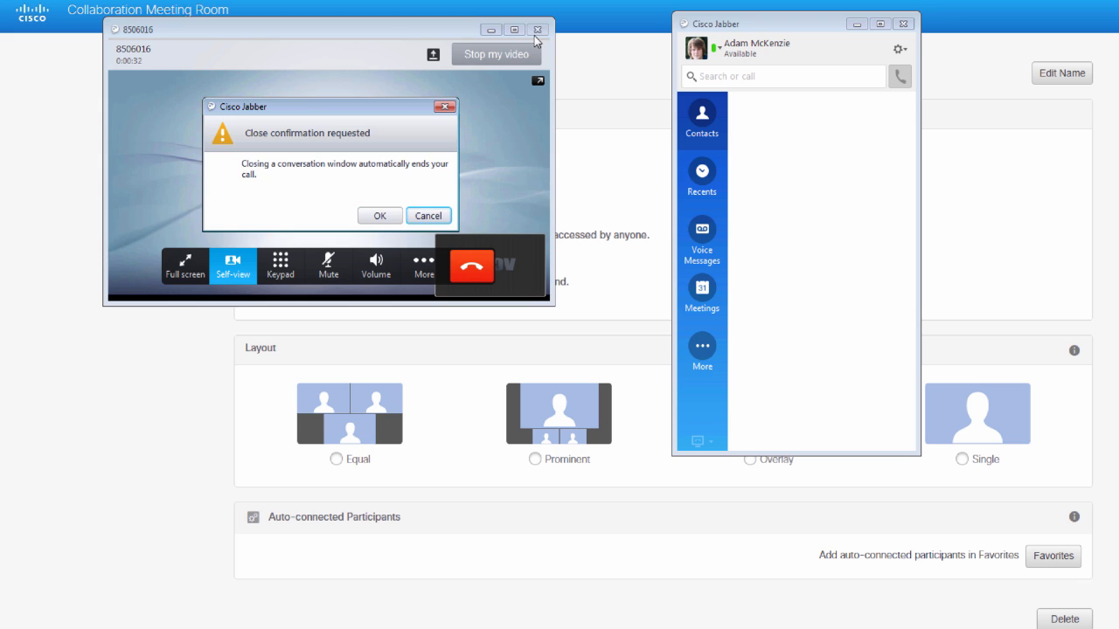
pyautogui.click(395, 220)
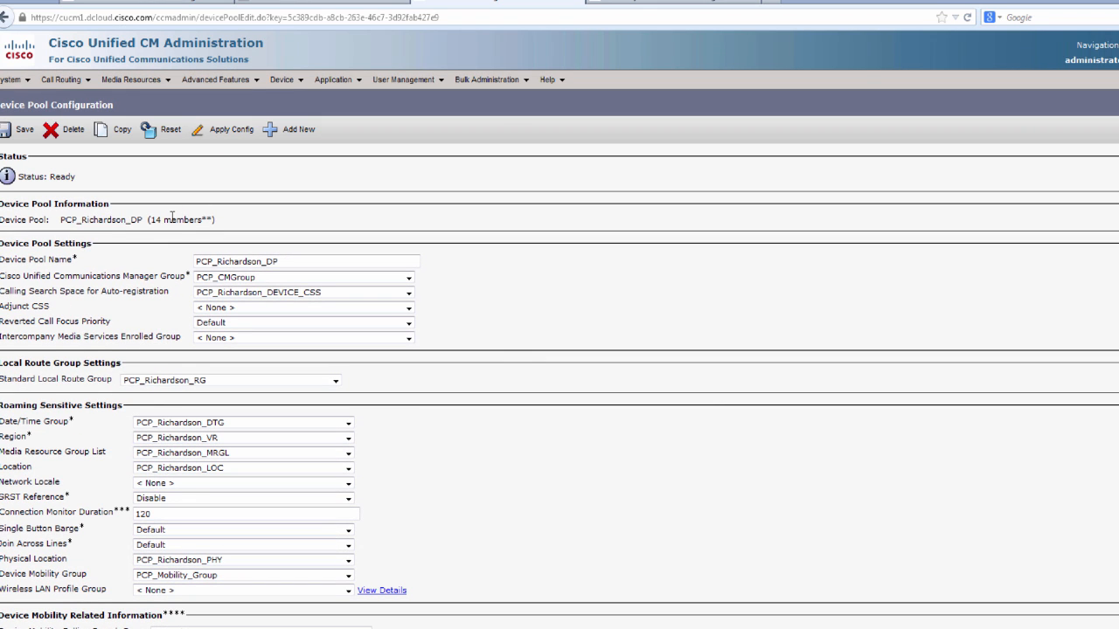
# - Save a SIP route pattern meet.dcloud.cisco.com in PCP_Base_PT using Permanent_Meeting_Trunk_to_Cond-198.18.133.208
pyautogui.click(83, 85)
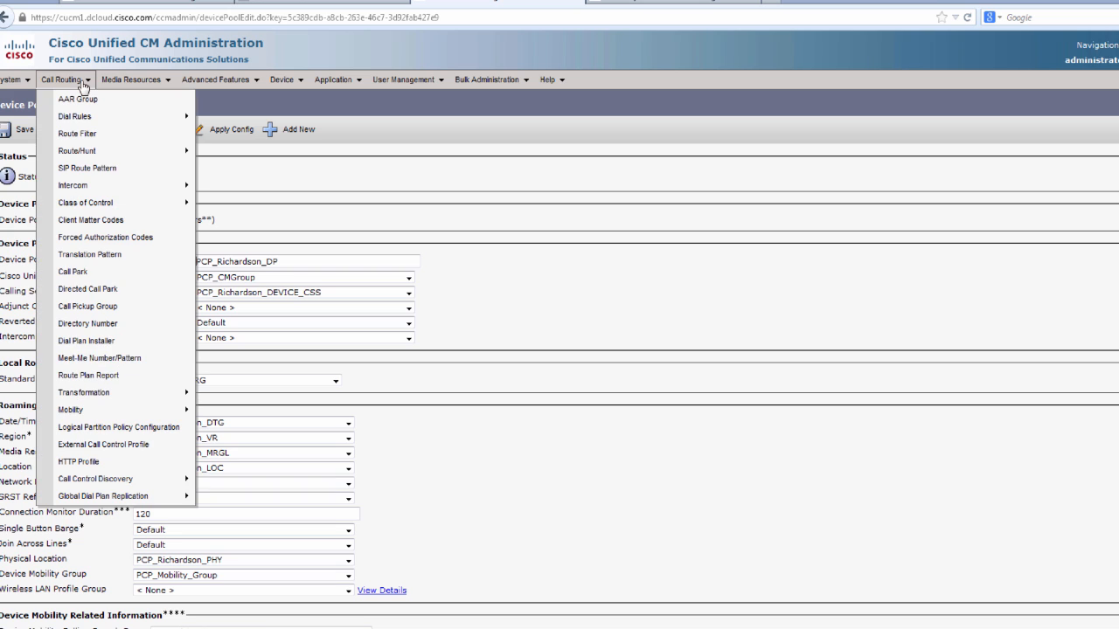
pyautogui.click(93, 174)
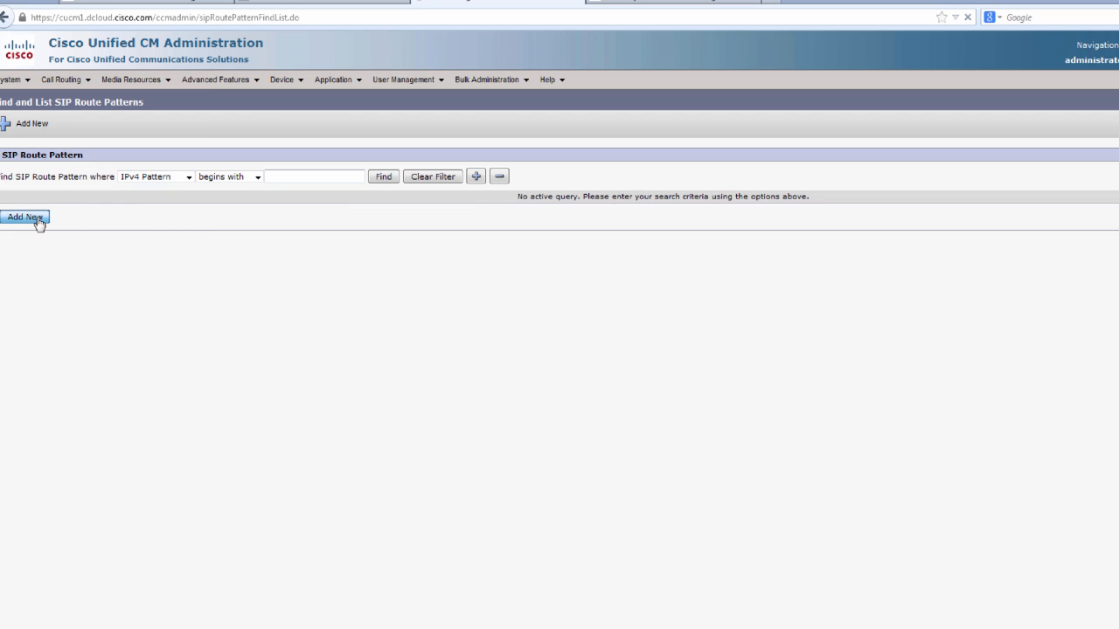
pyautogui.click(39, 221)
pyautogui.click(110, 236)
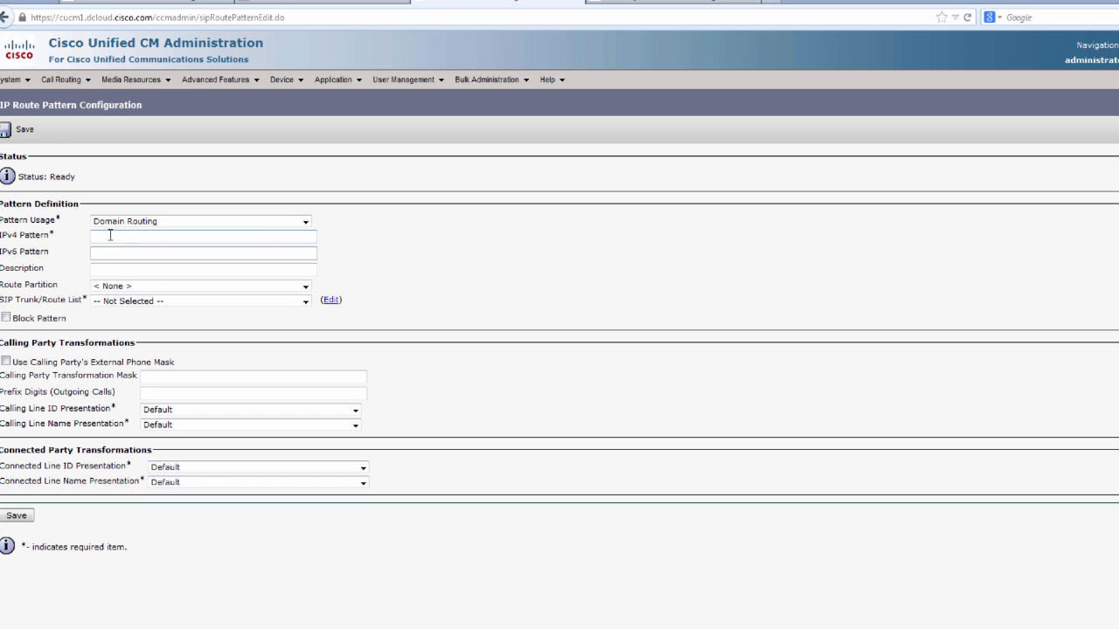
pyautogui.rightClick(110, 235)
pyautogui.click(144, 298)
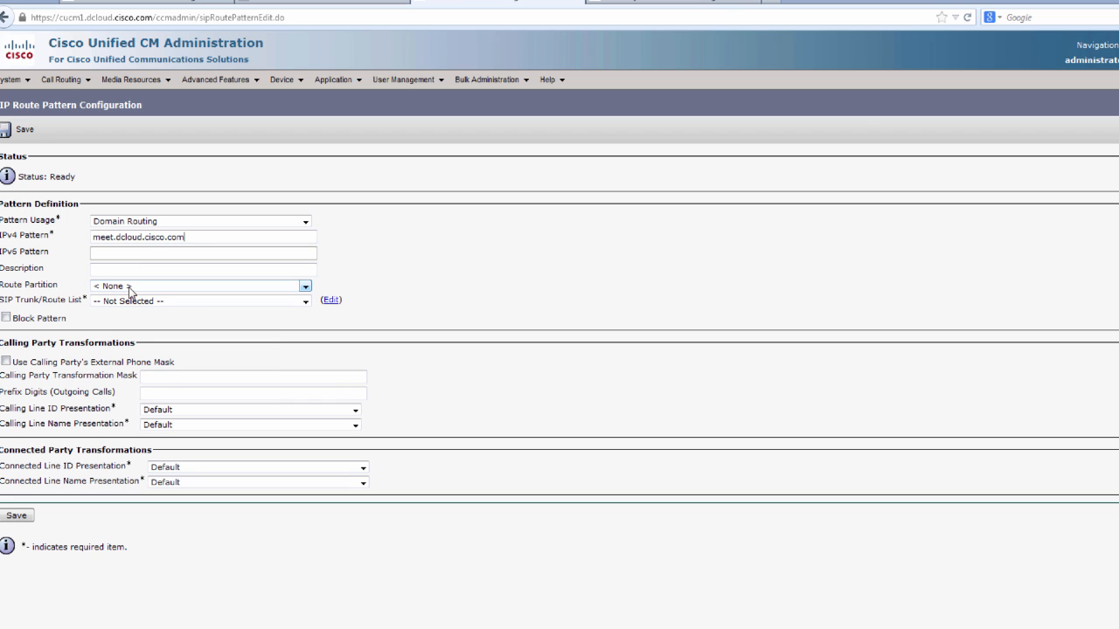
pyautogui.click(131, 289)
pyautogui.click(129, 341)
pyautogui.click(138, 302)
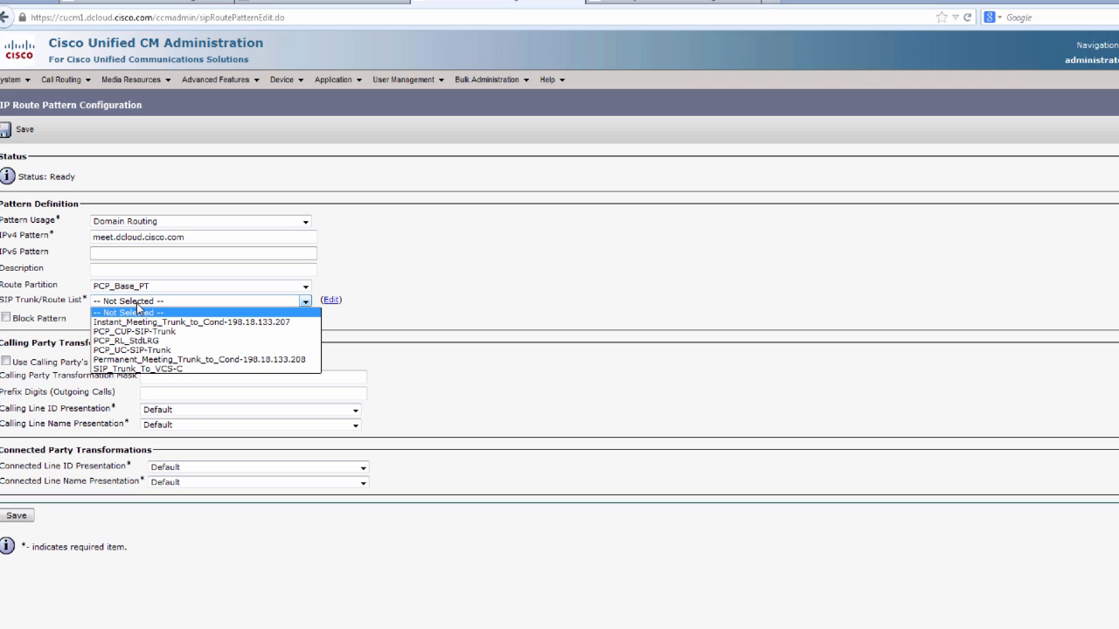
pyautogui.click(149, 361)
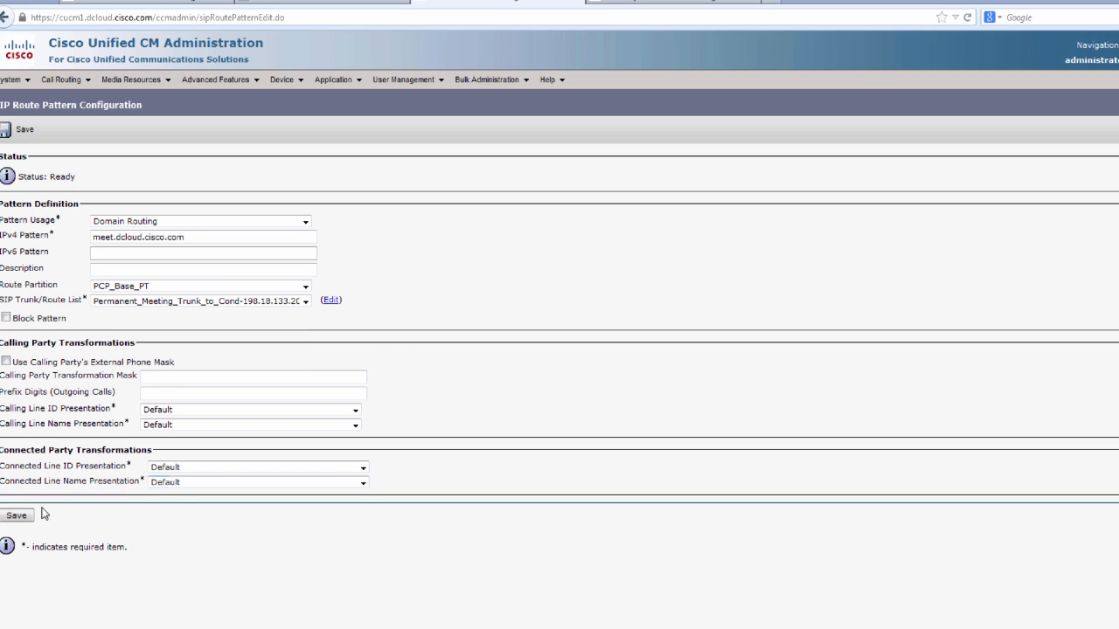
pyautogui.click(12, 518)
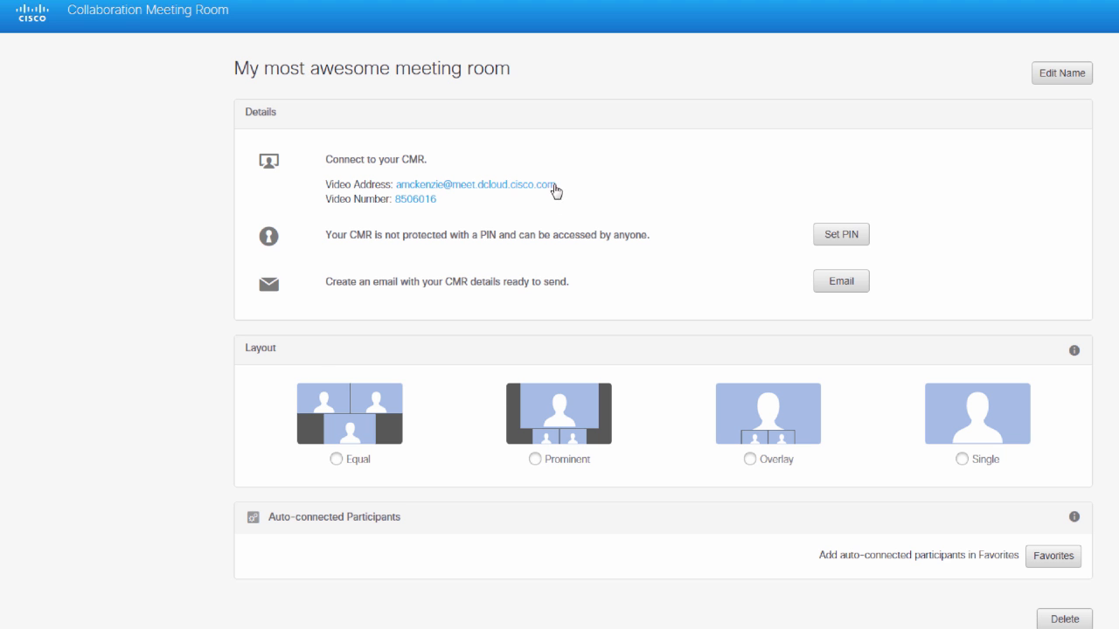
# - Copy the video address shown on the CMR page
pyautogui.moveTo(555, 185); pyautogui.dragTo(406, 188)
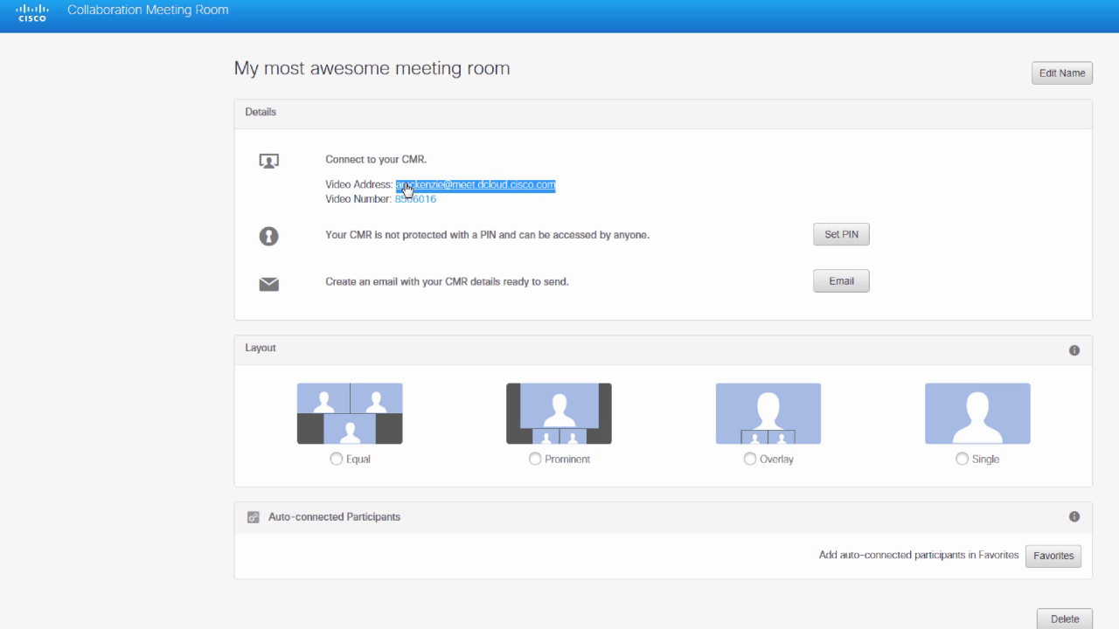
pyautogui.rightClick(406, 188)
pyautogui.click(448, 301)
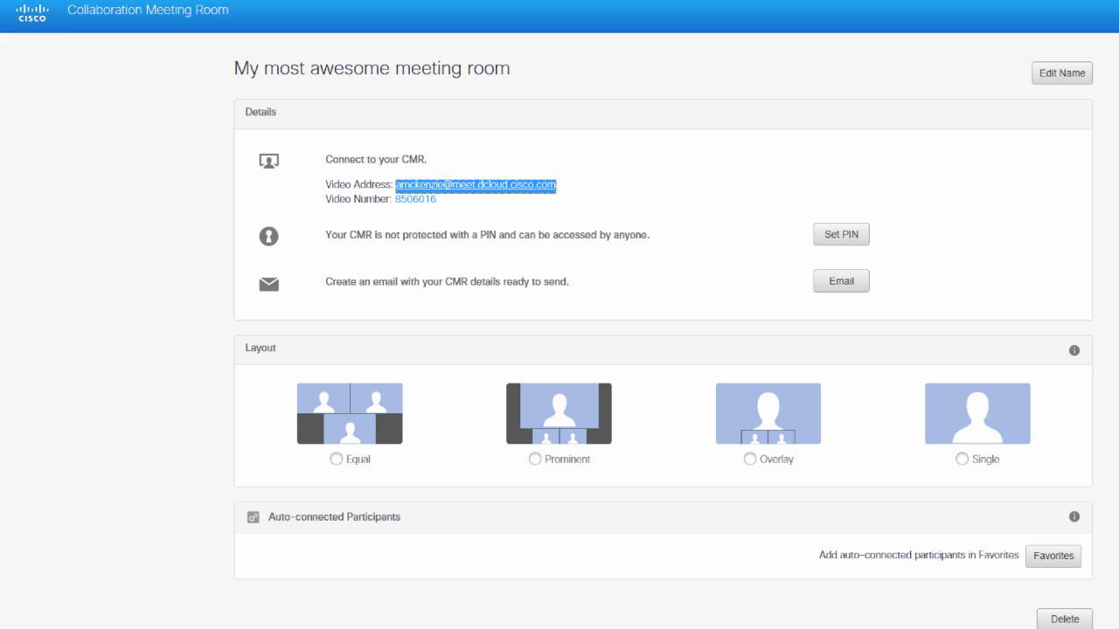
# - Paste the video address into Jabber's search, call My most awesome meeting room, then hang up
pyautogui.hotkey('alt', 'Tab')
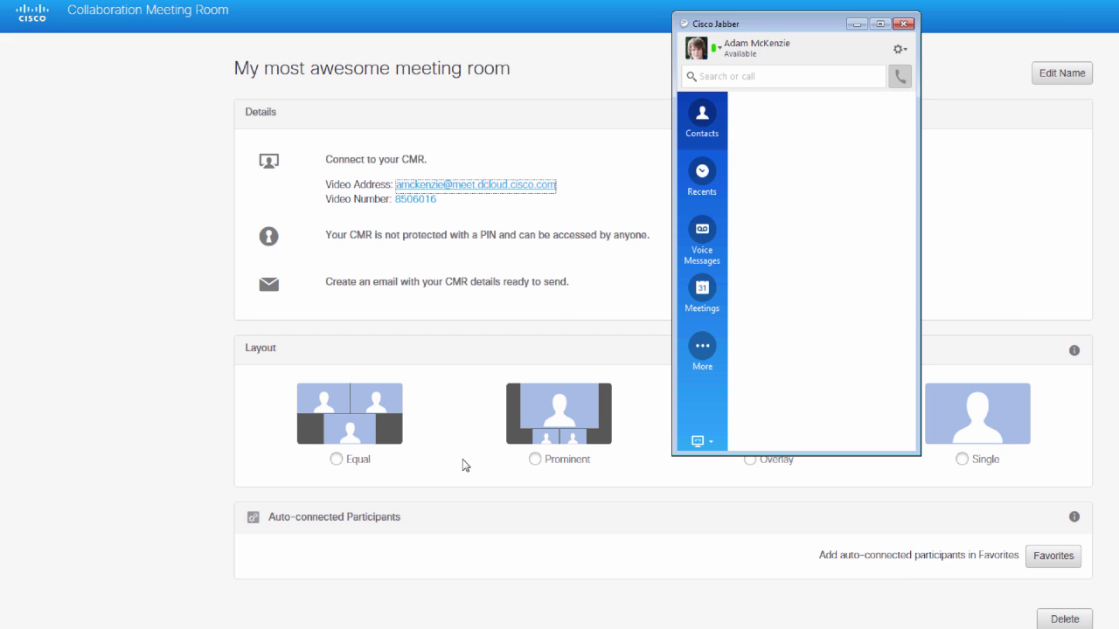
pyautogui.rightClick(754, 76)
pyautogui.click(780, 137)
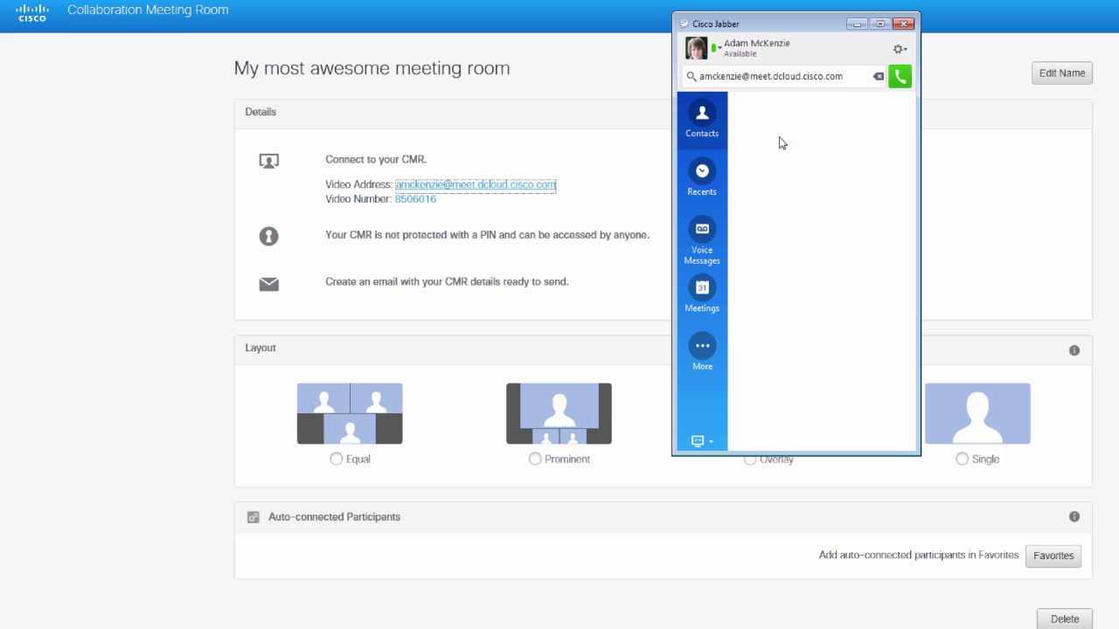
pyautogui.click(900, 78)
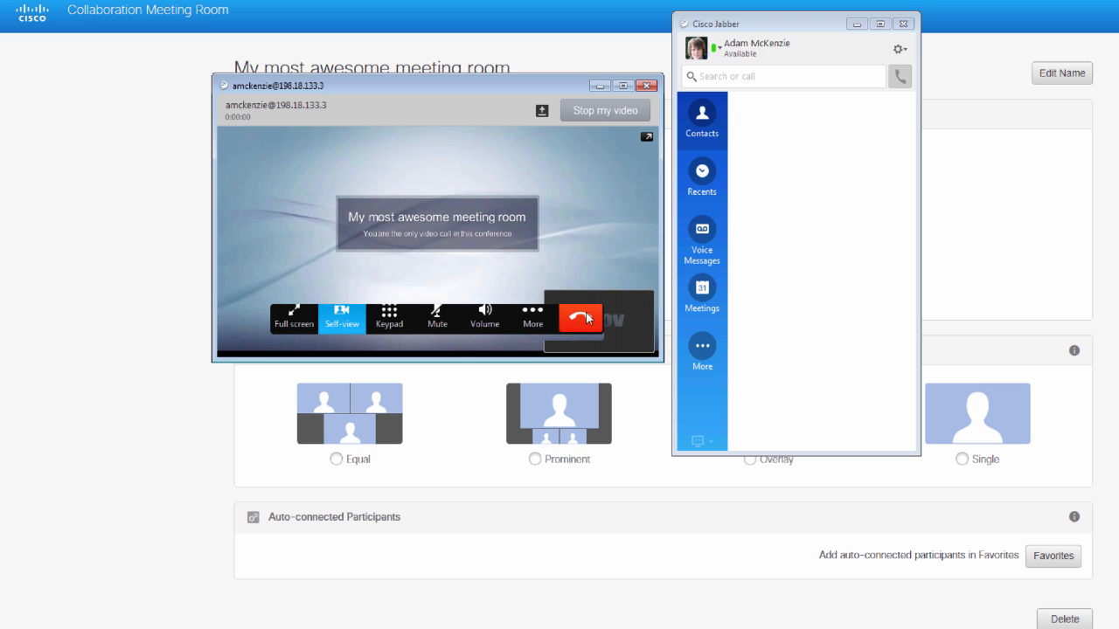
pyautogui.click(584, 317)
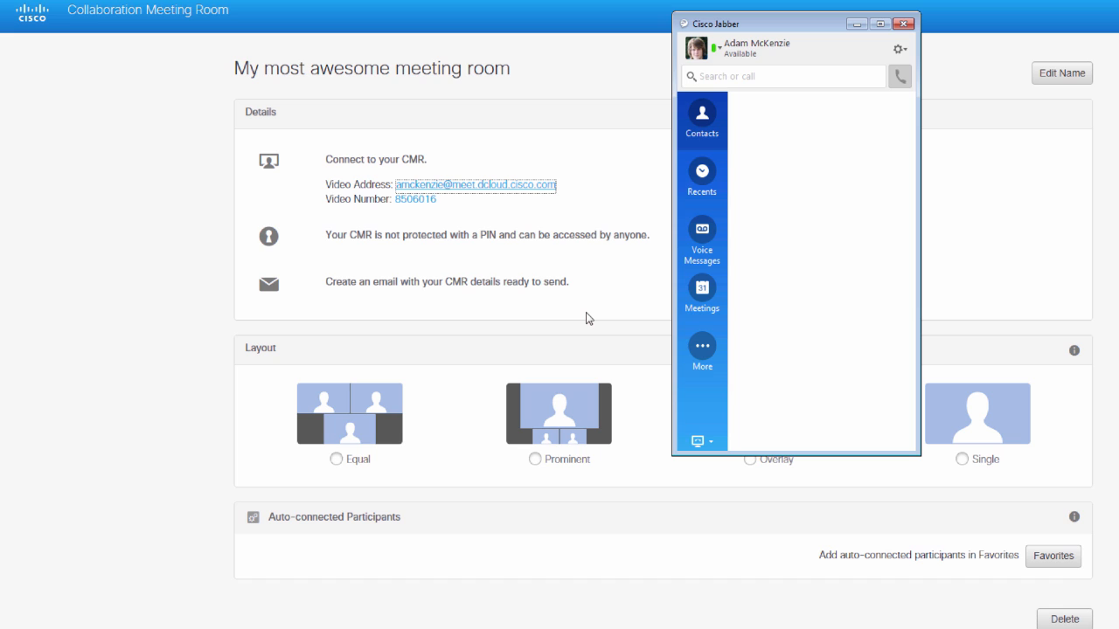